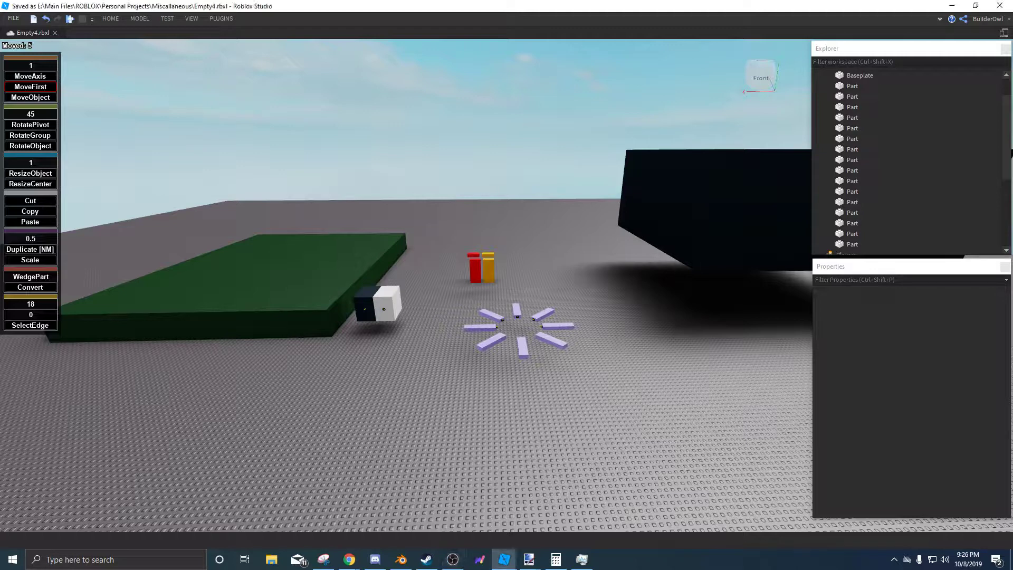
Duplicate the red crossbar block in place, shift the copy, and undo the duplication.
{"action": "right_click_drag", "start_coordinate": [471, 167], "coordinate": [460, 166]}
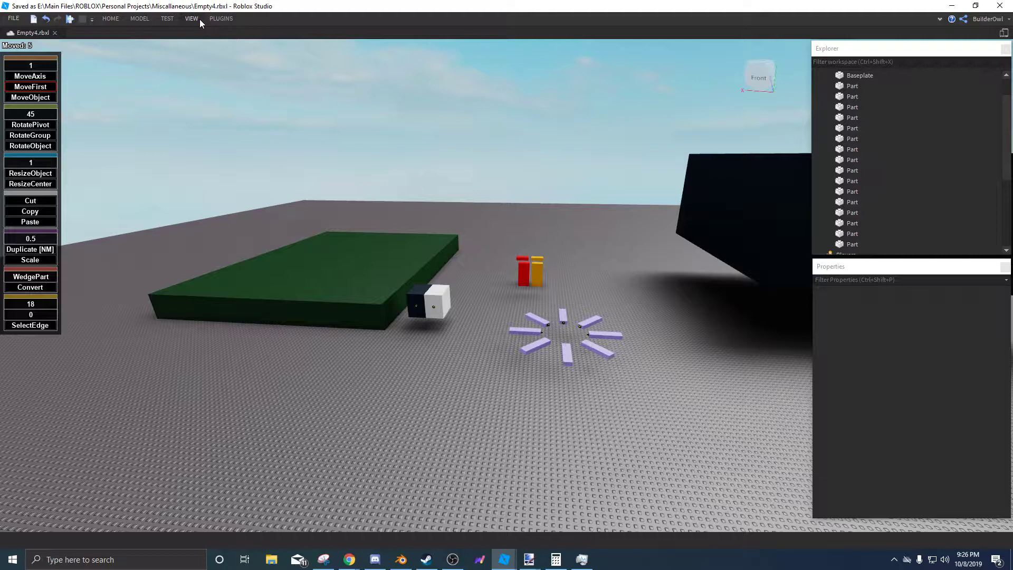
{"action": "left_click", "coordinate": [117, 19]}
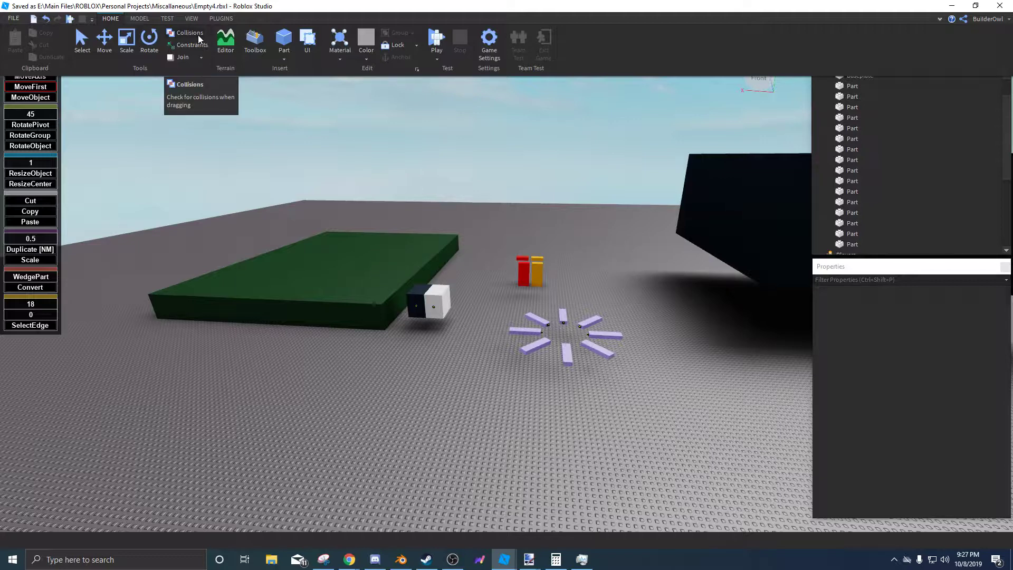
{"action": "mouse_move", "coordinate": [477, 239]}
{"action": "right_mouse_down"}
{"action": "mouse_move", "coordinate": [459, 248]}
{"action": "mouse_move", "coordinate": [485, 248]}
{"action": "right_mouse_up"}
{"action": "key", "text": "w"}
{"action": "left_click", "coordinate": [475, 304]}
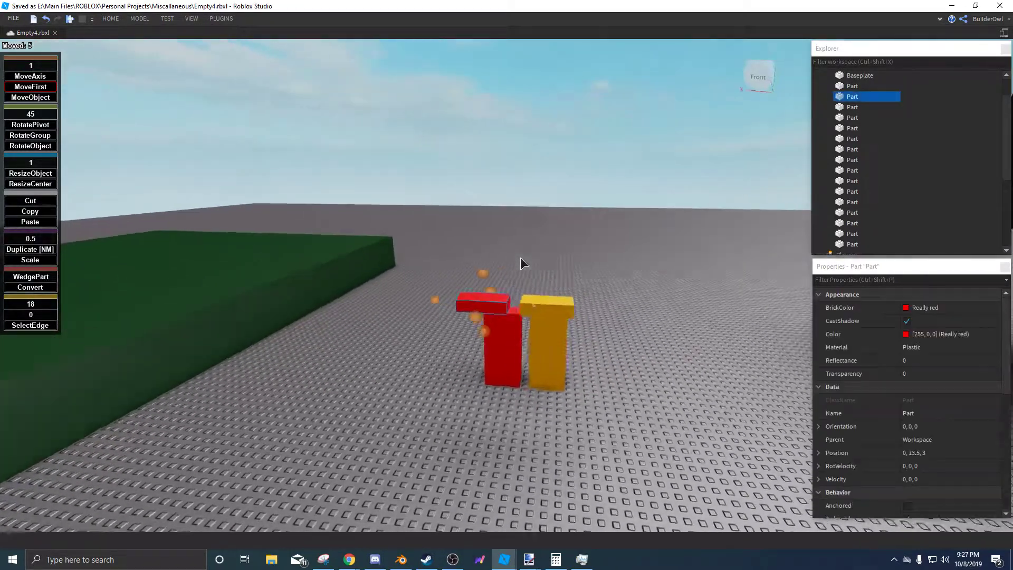
{"action": "right_click_drag", "start_coordinate": [466, 302], "coordinate": [461, 299]}
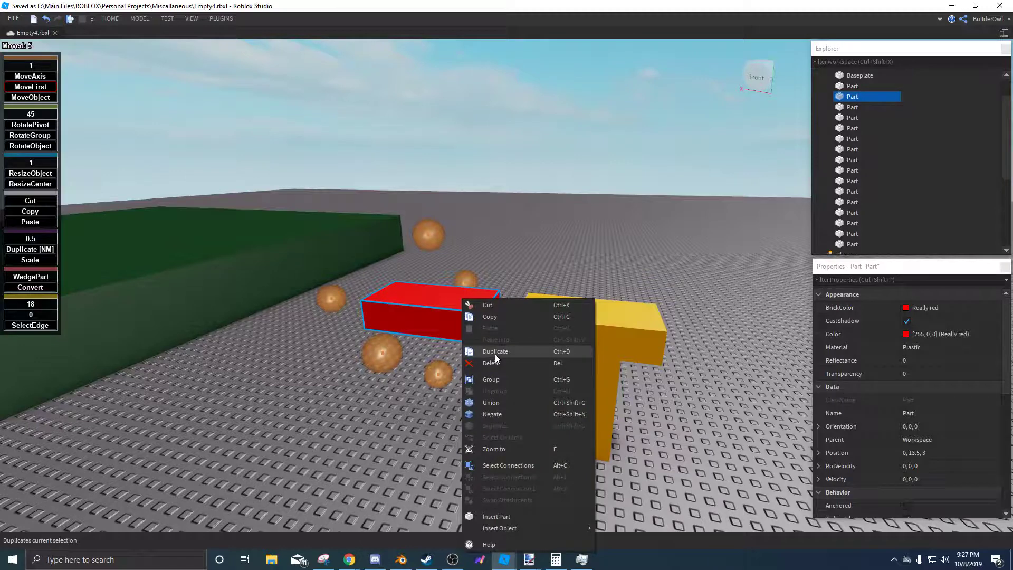
{"action": "right_click_drag", "start_coordinate": [397, 295], "coordinate": [410, 296]}
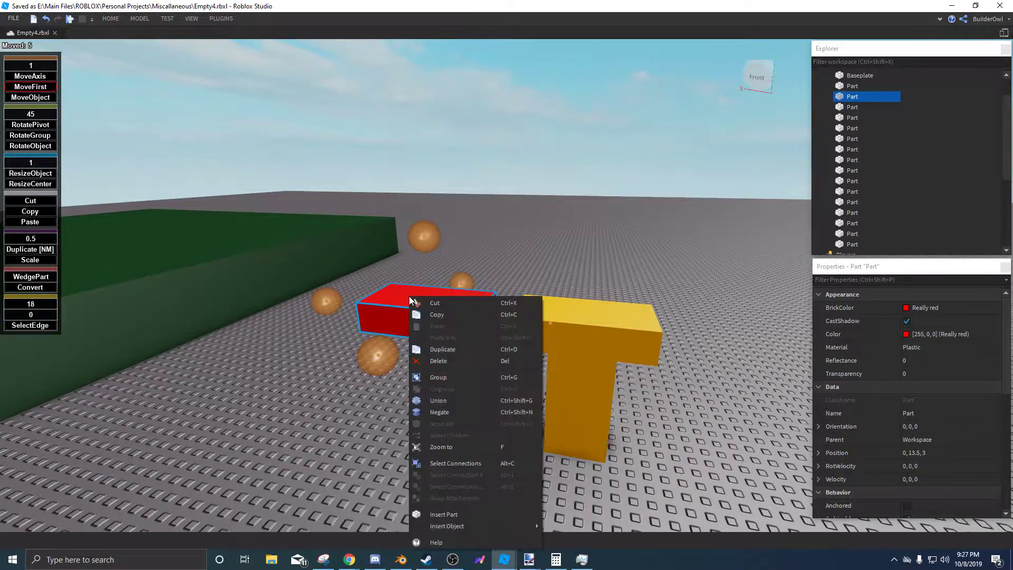
{"action": "left_click", "coordinate": [452, 351]}
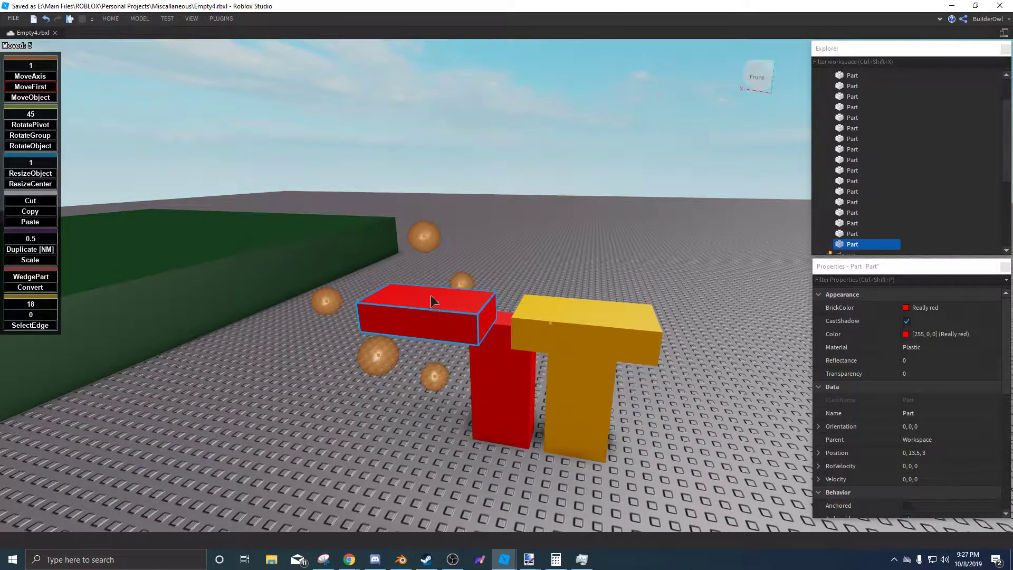
{"action": "left_click_drag", "start_coordinate": [423, 240], "coordinate": [444, 246]}
{"action": "key", "text": "ctrl+z"}
Duplicate the red crossbar block so the copy stacks on top of the original, and delete the copy.
{"action": "left_click", "coordinate": [112, 20]}
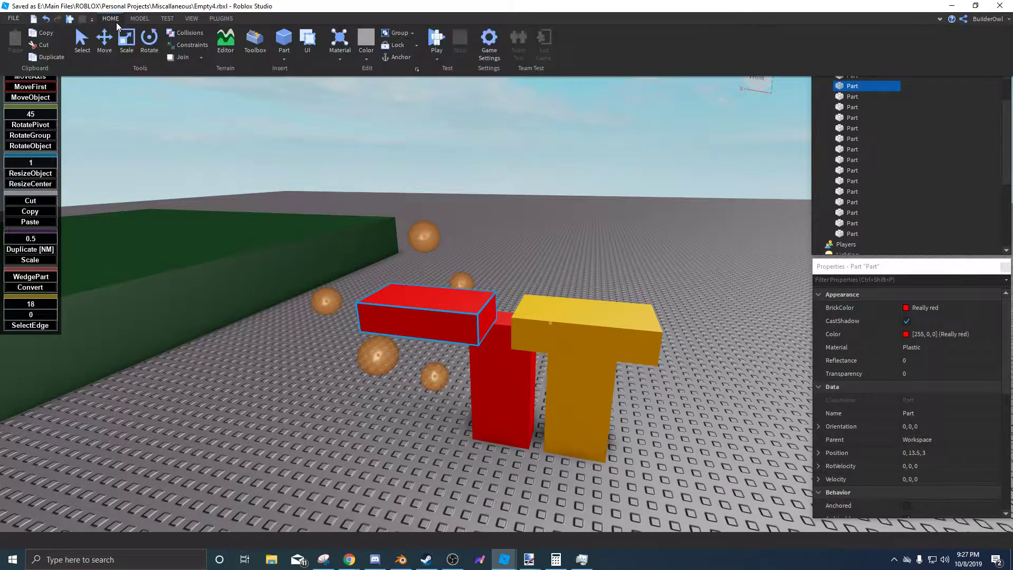
{"action": "right_click_drag", "start_coordinate": [392, 153], "coordinate": [409, 160]}
{"action": "right_click", "coordinate": [424, 336]}
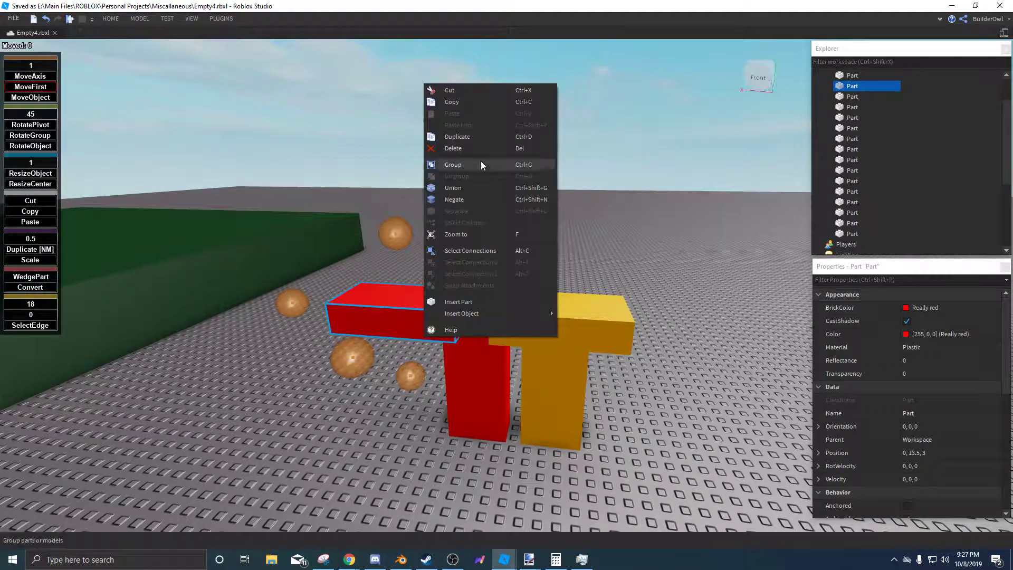
{"action": "left_click", "coordinate": [474, 139]}
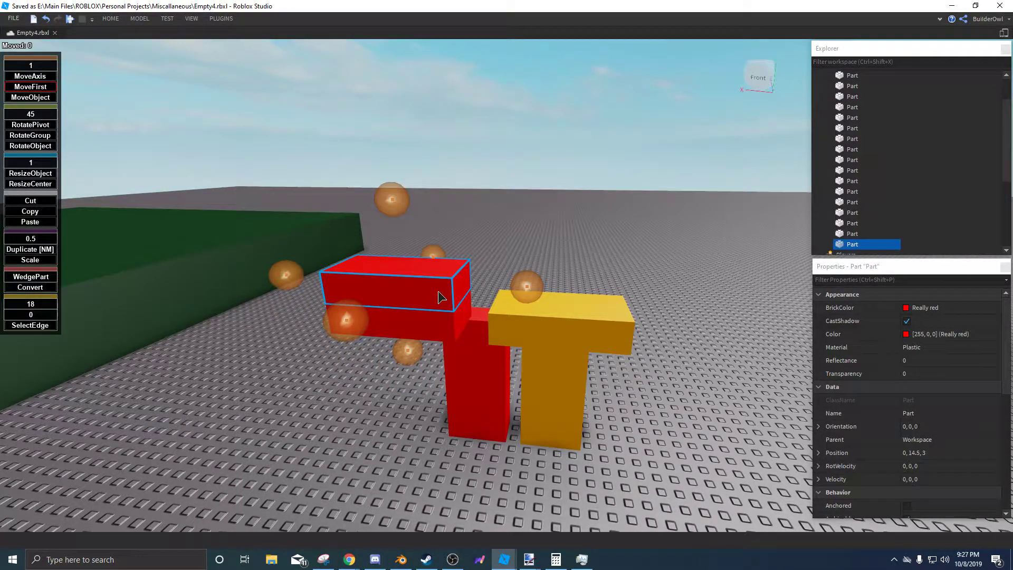
{"action": "key", "text": "Delete"}
Look at the available part-joining modes without changing the selected mode.
{"action": "left_click", "coordinate": [110, 18]}
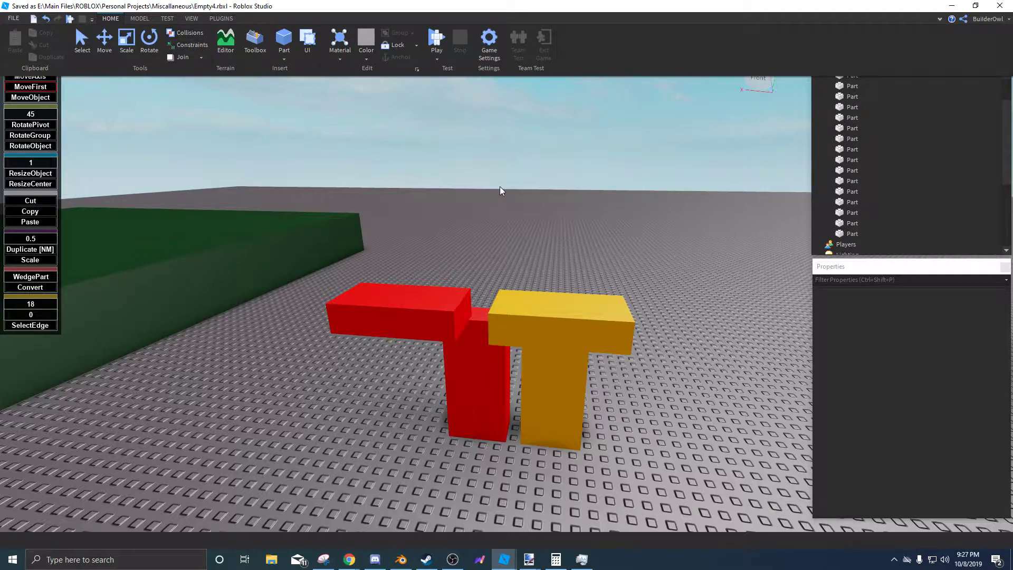
{"action": "left_click", "coordinate": [201, 58]}
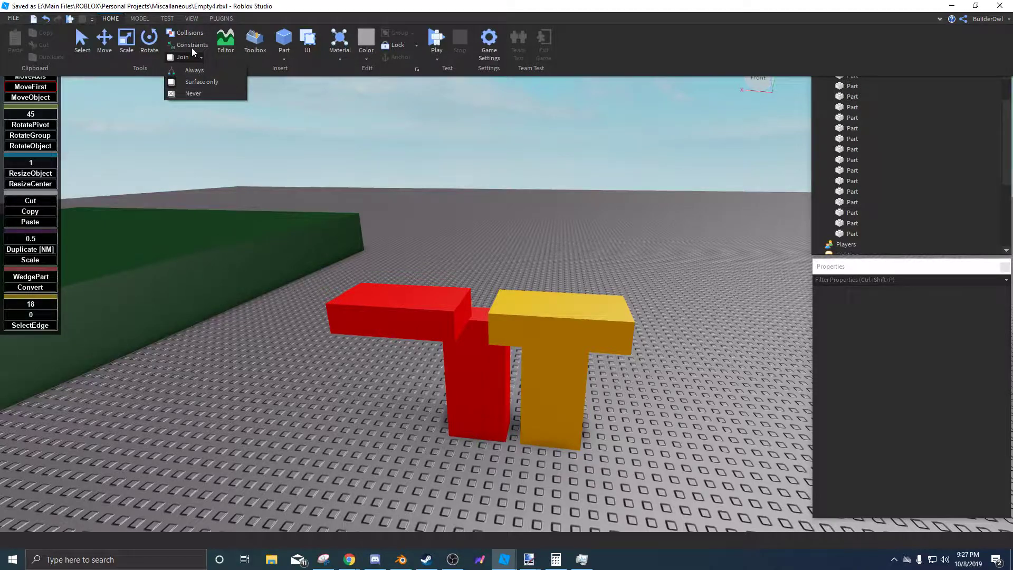
{"action": "left_click", "coordinate": [296, 18]}
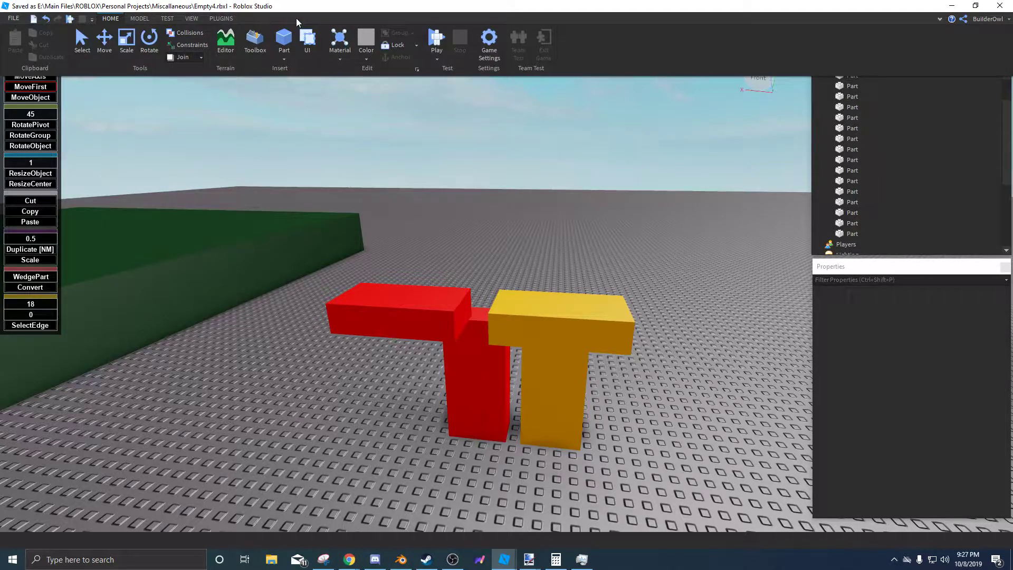
Open the terrain editor and add a large grass terrain mass behind the red and yellow blocks.
{"action": "left_click", "coordinate": [226, 41]}
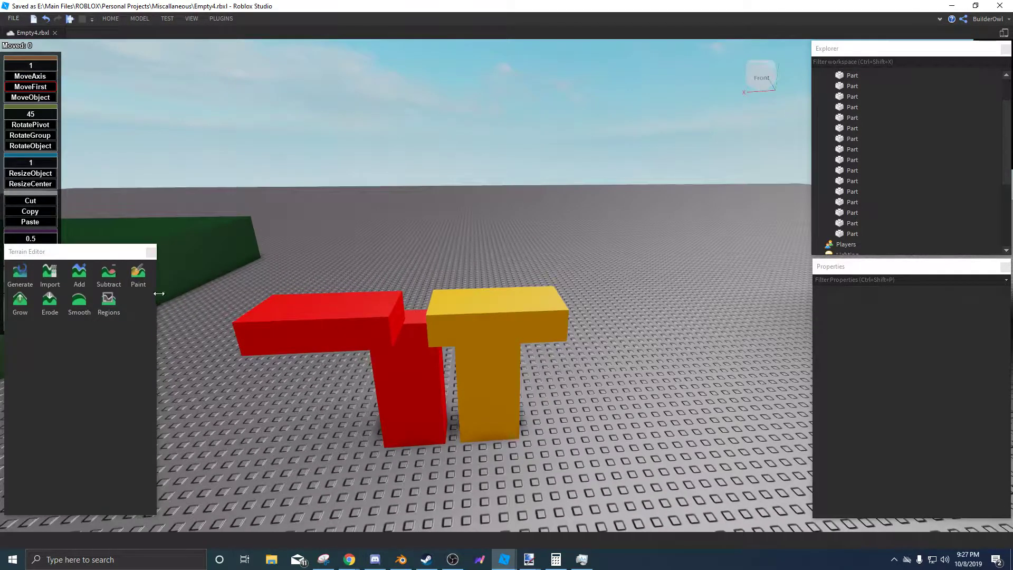
{"action": "left_click", "coordinate": [79, 273]}
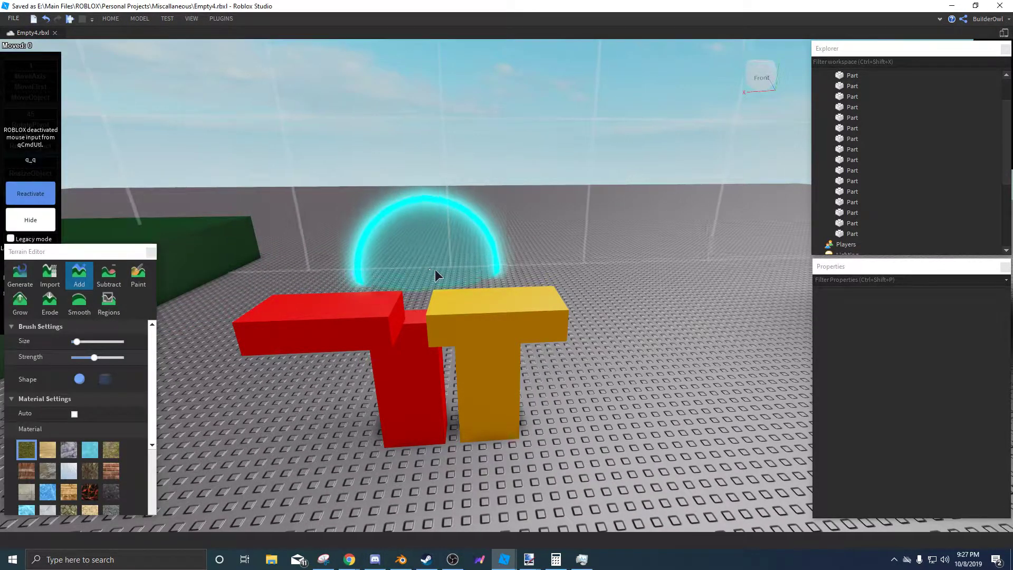
{"action": "mouse_move", "coordinate": [435, 269]}
{"action": "left_mouse_down"}
{"action": "mouse_move", "coordinate": [452, 154]}
{"action": "mouse_move", "coordinate": [565, 83]}
{"action": "left_mouse_up"}
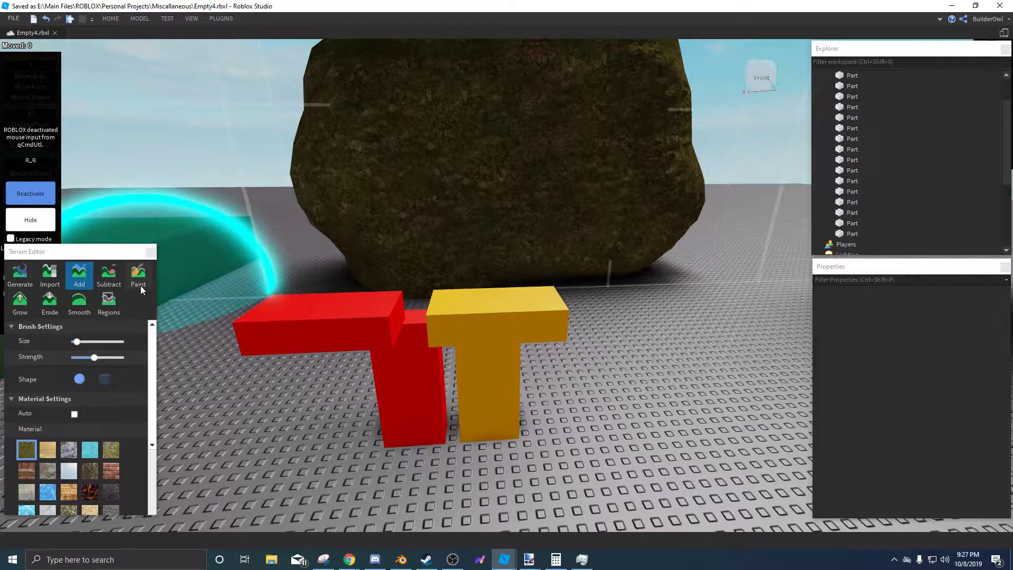
Paint the terrain mass with sand, and paint its front face with water.
{"action": "left_click", "coordinate": [138, 276]}
{"action": "left_click", "coordinate": [47, 450]}
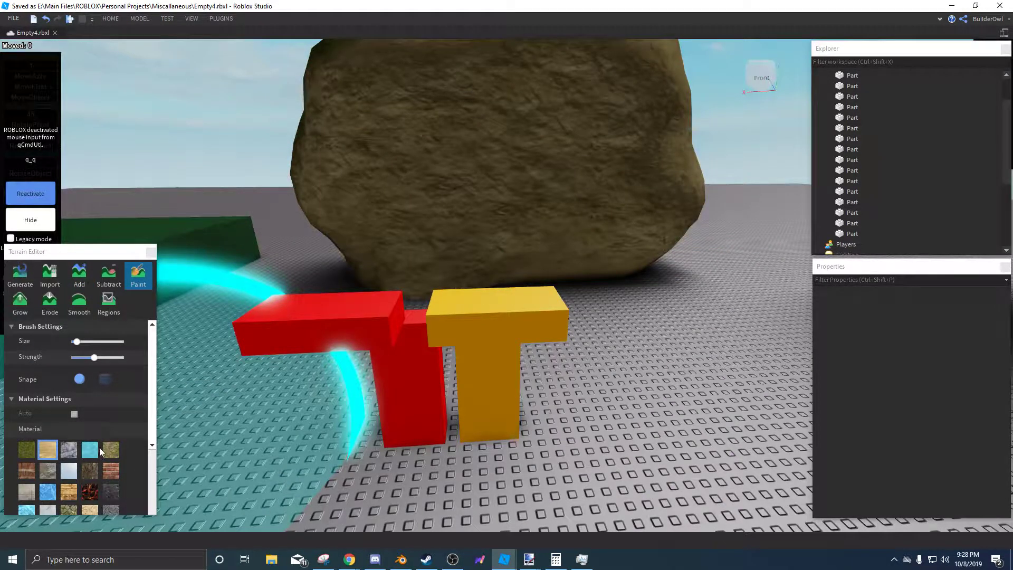
{"action": "left_click", "coordinate": [98, 449]}
{"action": "left_click_drag", "start_coordinate": [493, 100], "coordinate": [626, 198]}
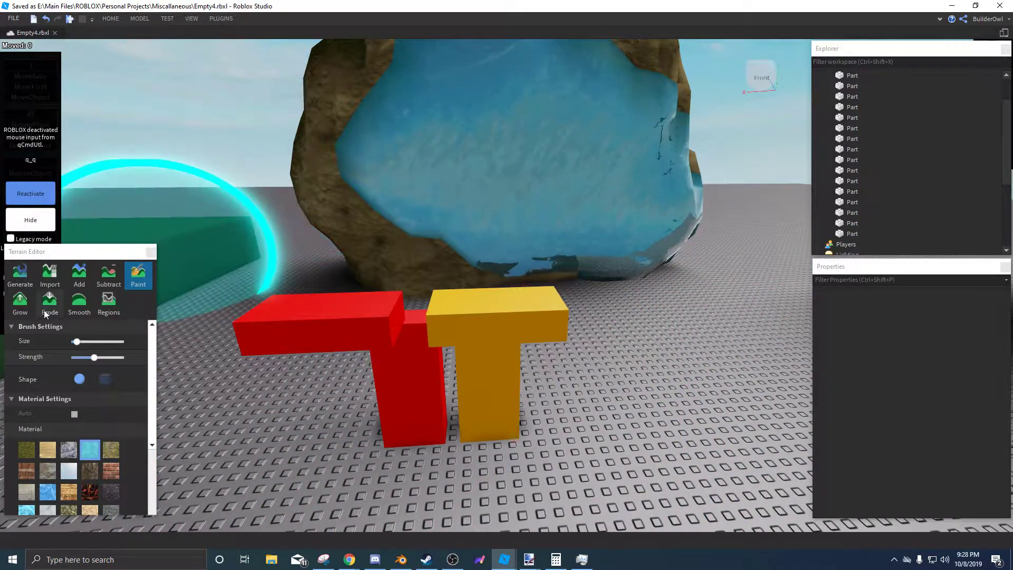
Try subtracting from the water-painted terrain, and turn off Ignore Water for the Subtract brush.
{"action": "left_click", "coordinate": [109, 280]}
{"action": "mouse_move", "coordinate": [570, 280]}
{"action": "left_mouse_down"}
{"action": "mouse_move", "coordinate": [602, 101]}
{"action": "mouse_move", "coordinate": [505, 150]}
{"action": "mouse_move", "coordinate": [451, 269]}
{"action": "left_mouse_up"}
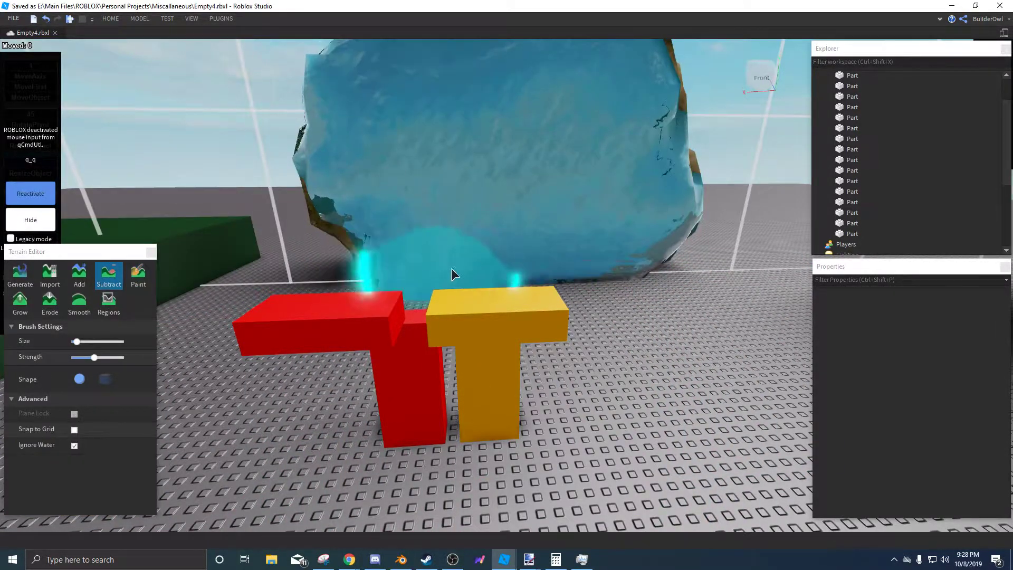
{"action": "left_click", "coordinate": [74, 445]}
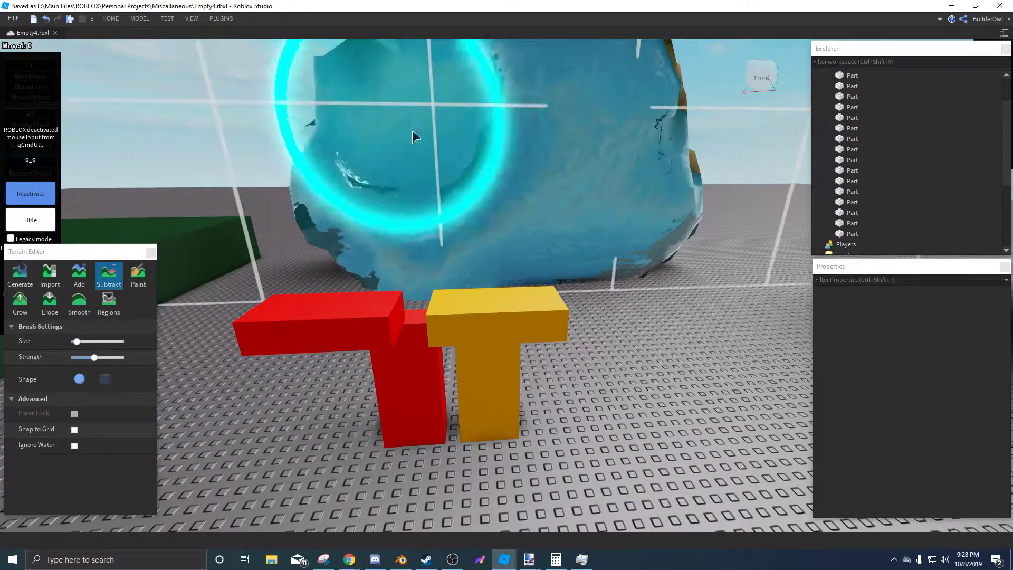
Undo all terrain edits behind the blocks and close the terrain editor.
{"action": "key", "text": "ctrl+z"}
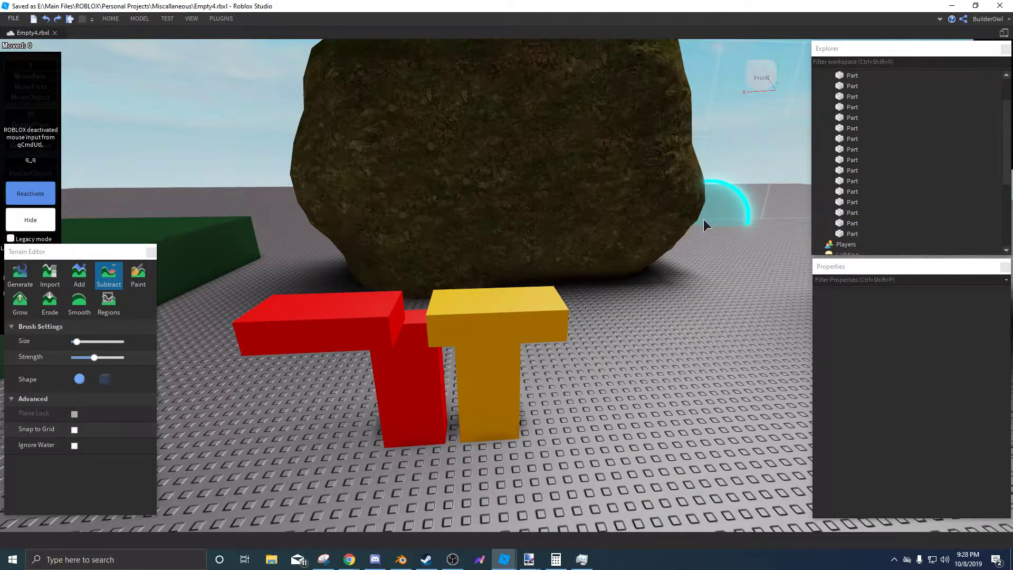
{"action": "key", "text": "ctrl+z"}
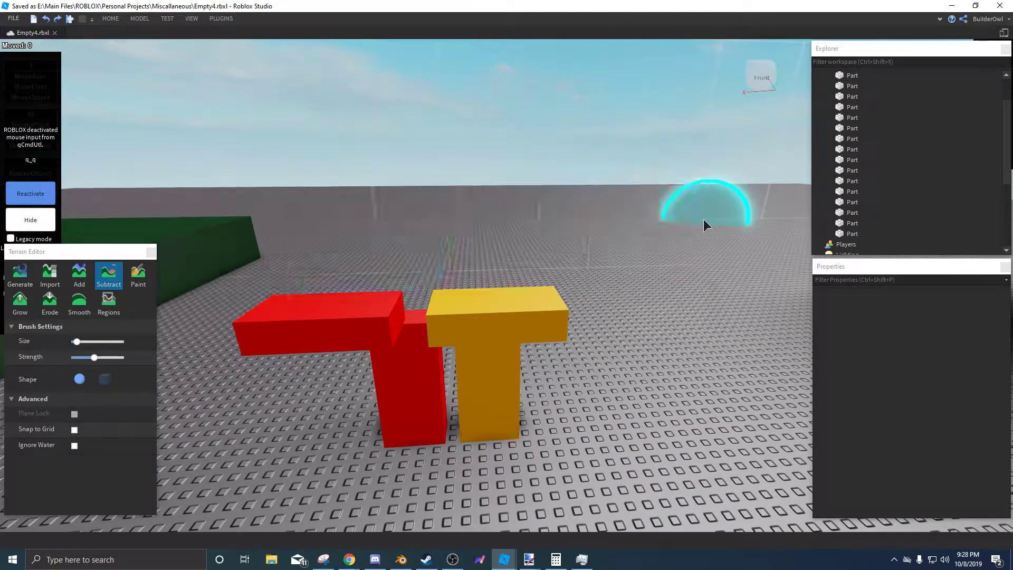
{"action": "left_click", "coordinate": [151, 253]}
Open the toolbox, switch its asset category from Images to Models, and close it.
{"action": "left_click", "coordinate": [117, 18]}
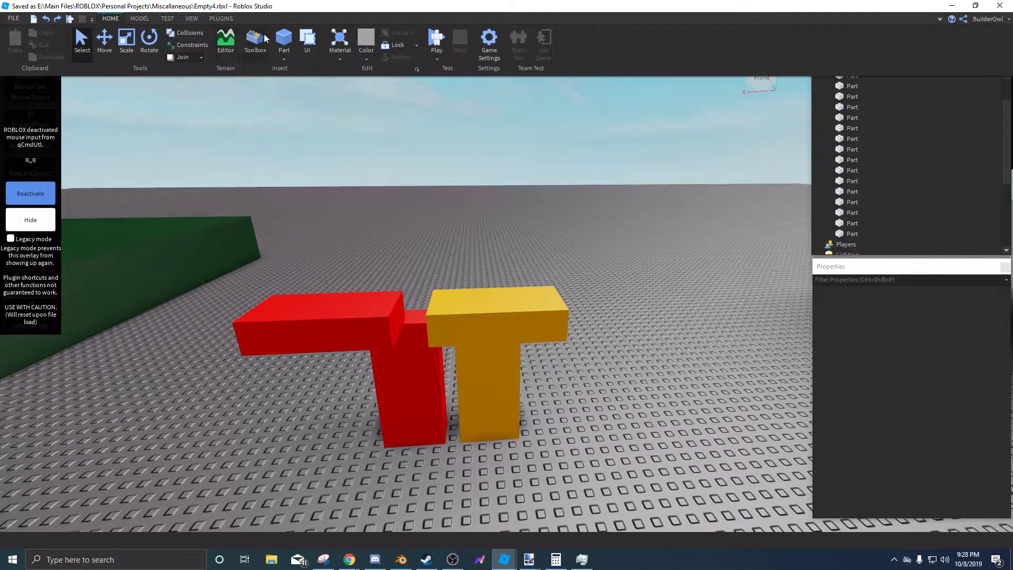
{"action": "left_click", "coordinate": [259, 42]}
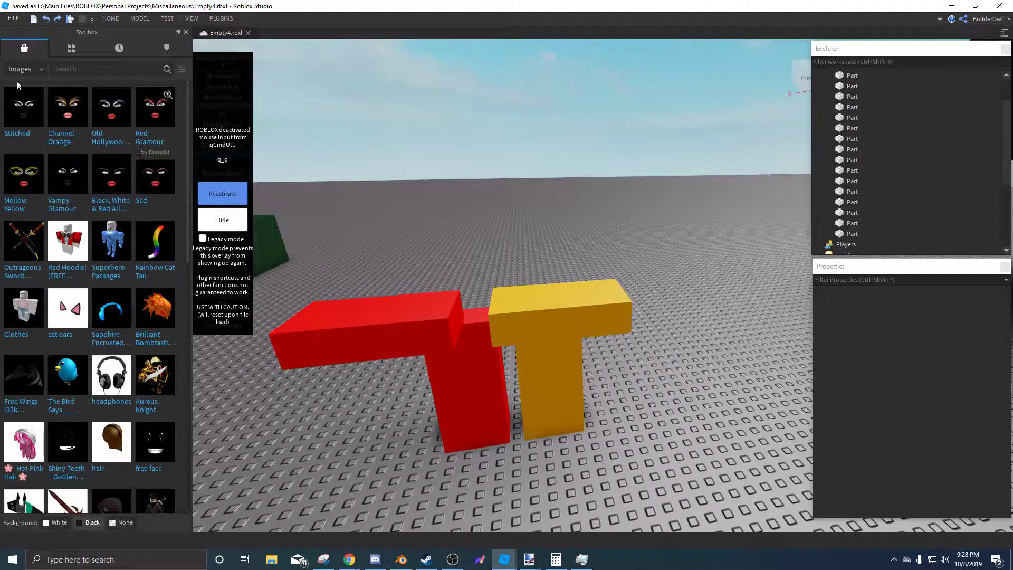
{"action": "left_click", "coordinate": [23, 69]}
{"action": "left_click", "coordinate": [20, 83]}
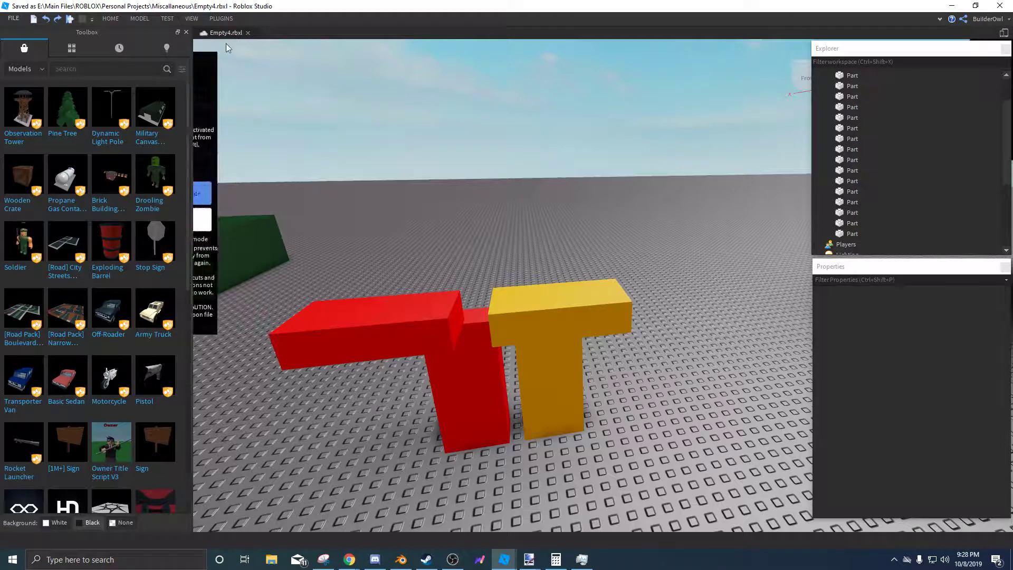
{"action": "left_click", "coordinate": [187, 32]}
Insert an R15 dummy character into the workspace with the Rig Builder.
{"action": "left_click", "coordinate": [221, 19]}
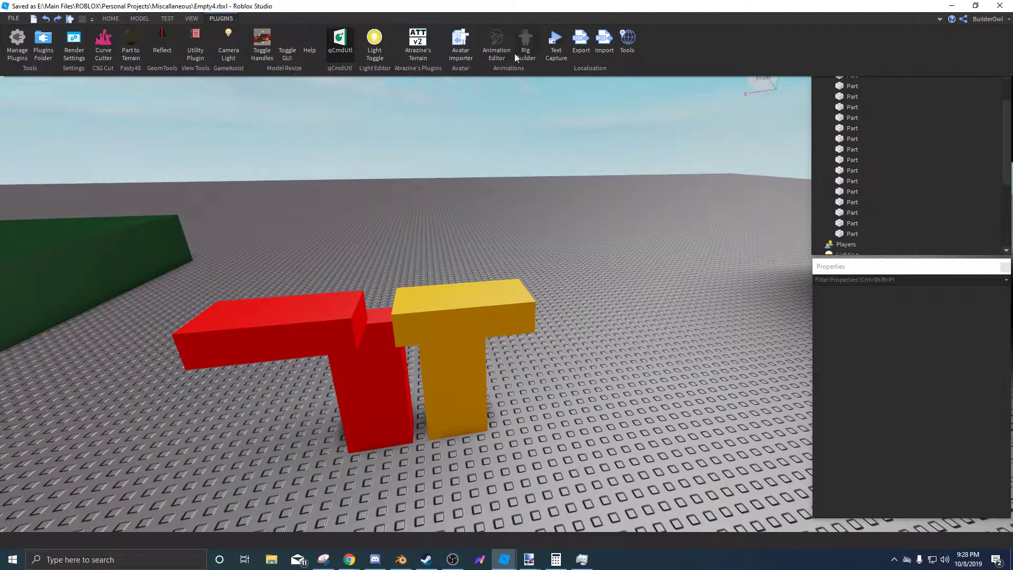
{"action": "left_click", "coordinate": [534, 59]}
{"action": "left_click", "coordinate": [521, 248]}
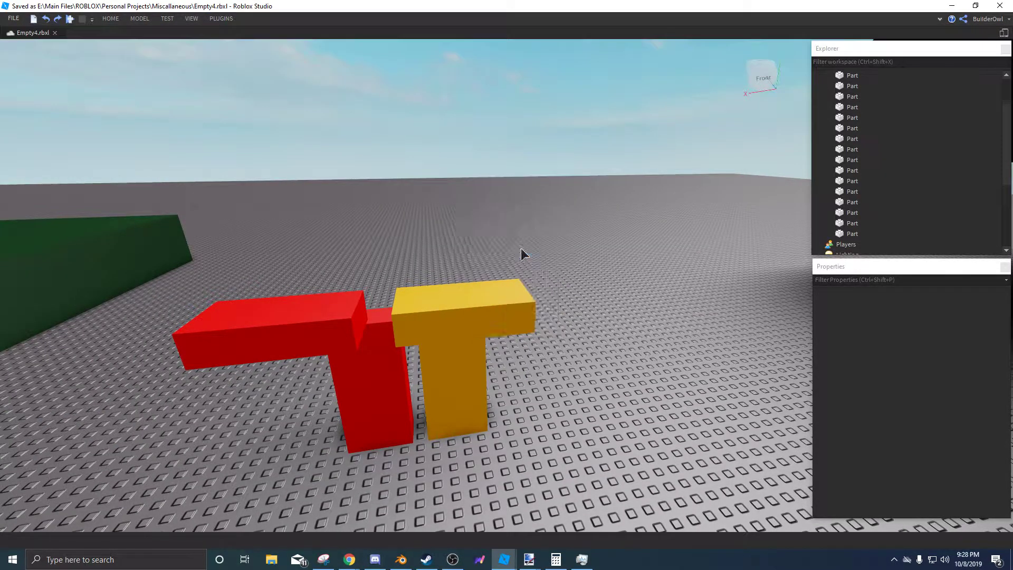
Inspect the LeftAnkle joint inside the Dummy's LeftFoot, and delete the whole Dummy model.
{"action": "left_click", "coordinate": [827, 76]}
{"action": "left_click", "coordinate": [838, 97]}
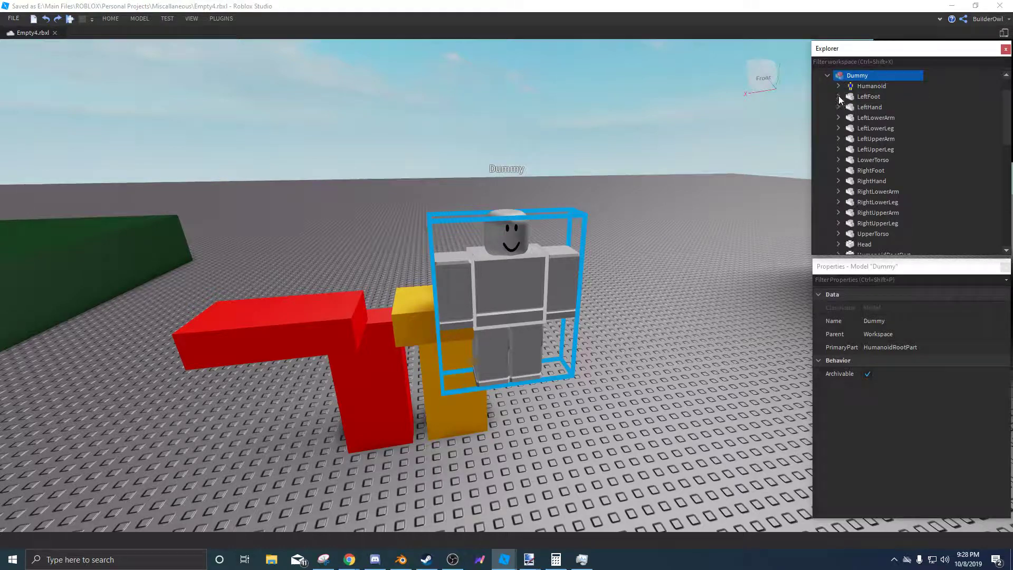
{"action": "left_click", "coordinate": [872, 107]}
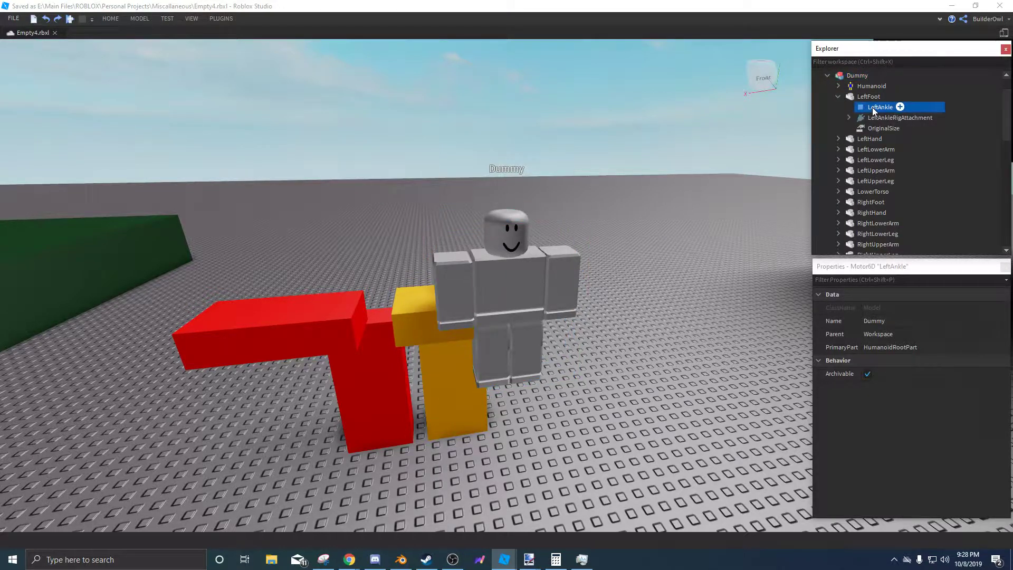
{"action": "left_click", "coordinate": [852, 78]}
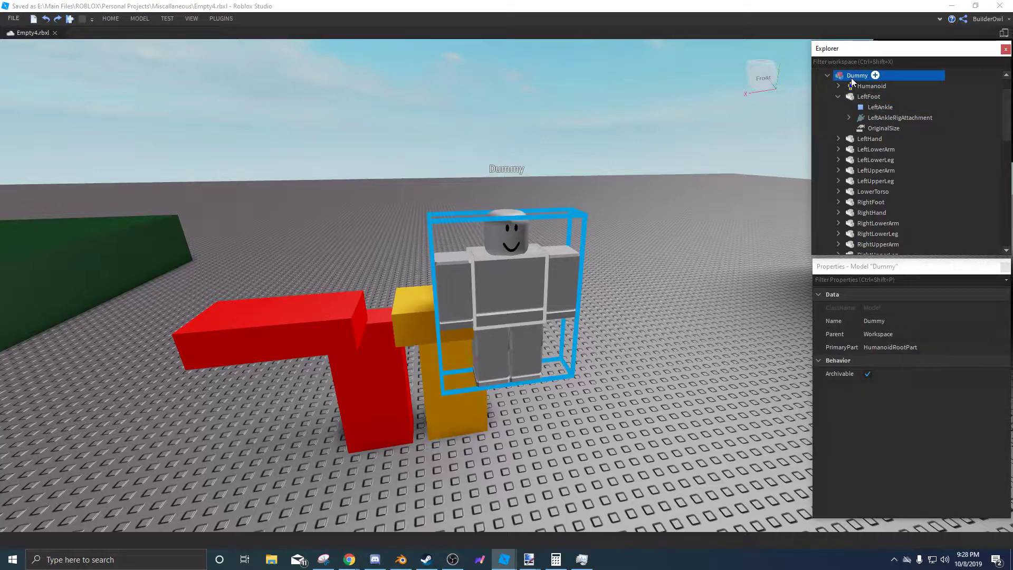
{"action": "key", "text": "Delete"}
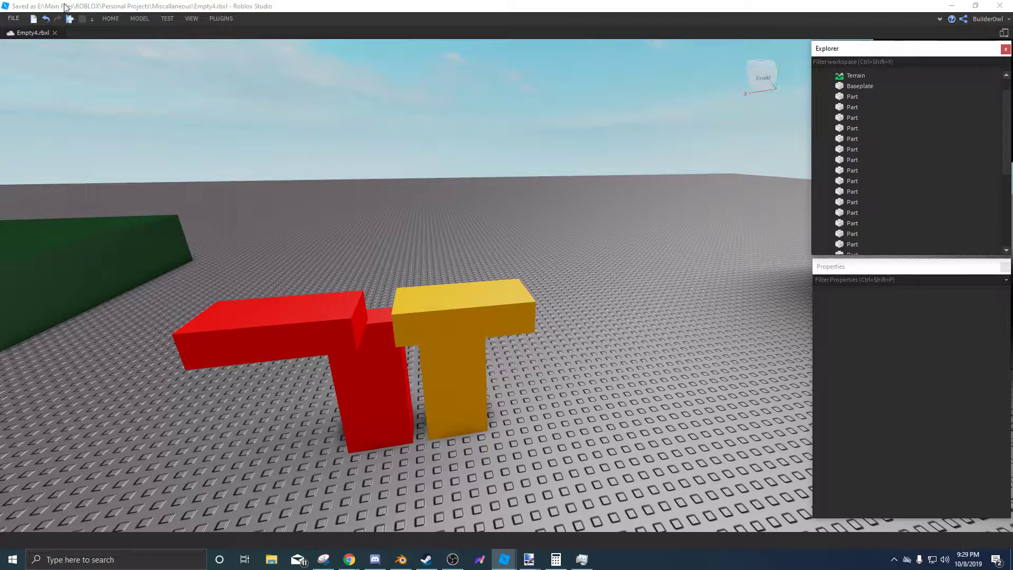
Look at the part shape options, and browse the Models listing in the reopened toolbox.
{"action": "left_click", "coordinate": [111, 19]}
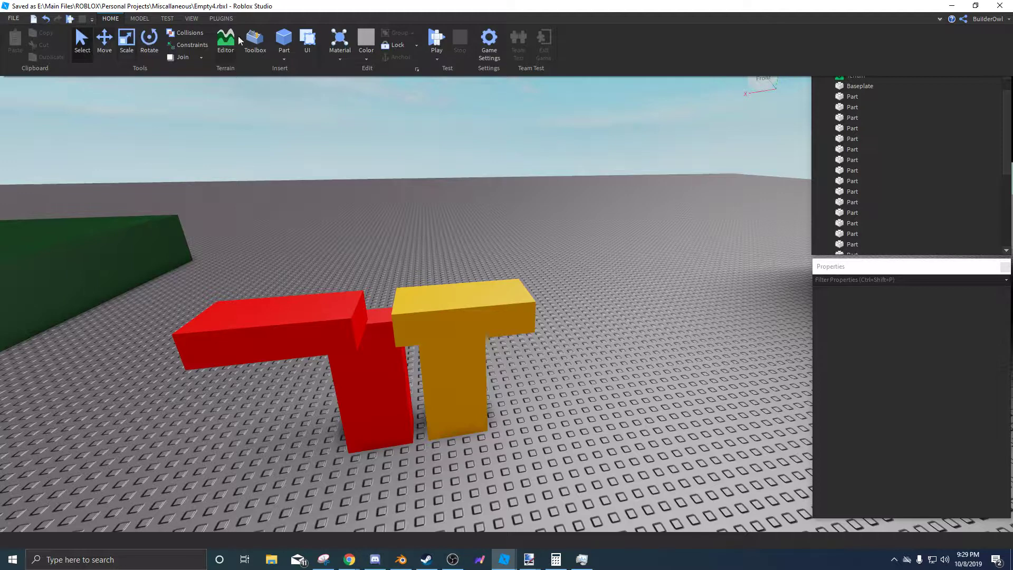
{"action": "left_click", "coordinate": [285, 57]}
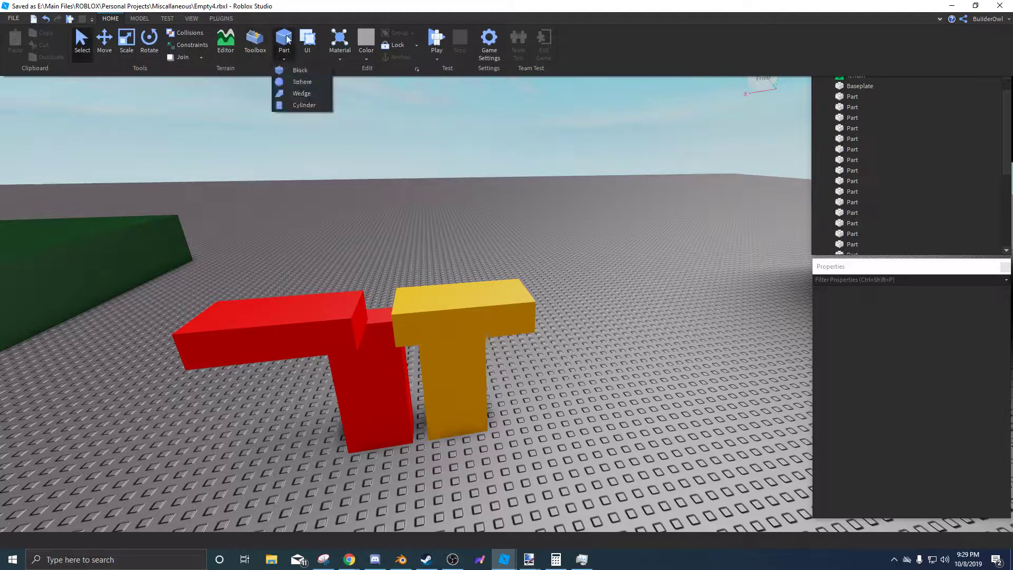
{"action": "left_click", "coordinate": [255, 41]}
{"action": "left_click", "coordinate": [255, 39]}
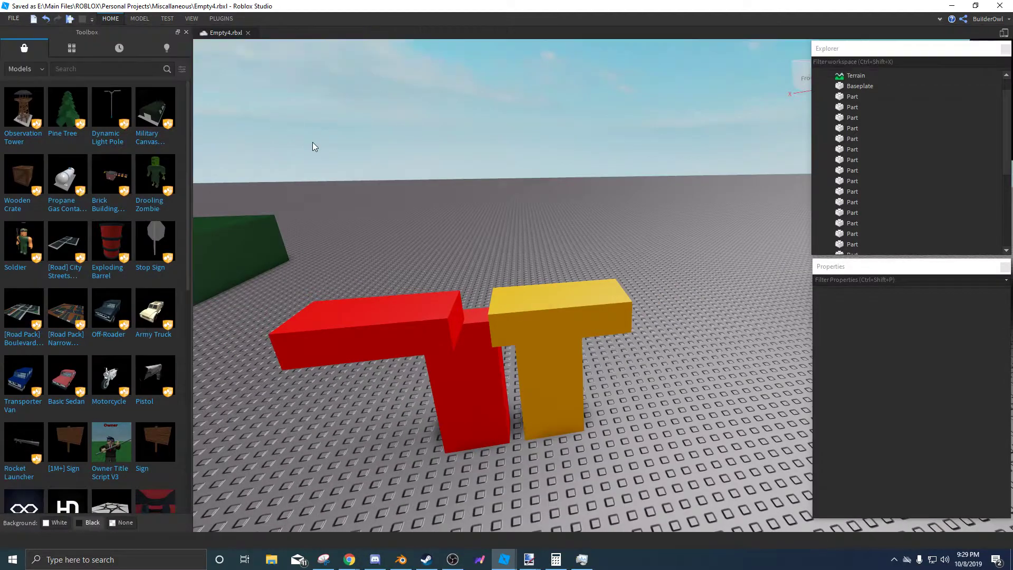
{"action": "right_click_drag", "start_coordinate": [312, 141], "coordinate": [319, 141]}
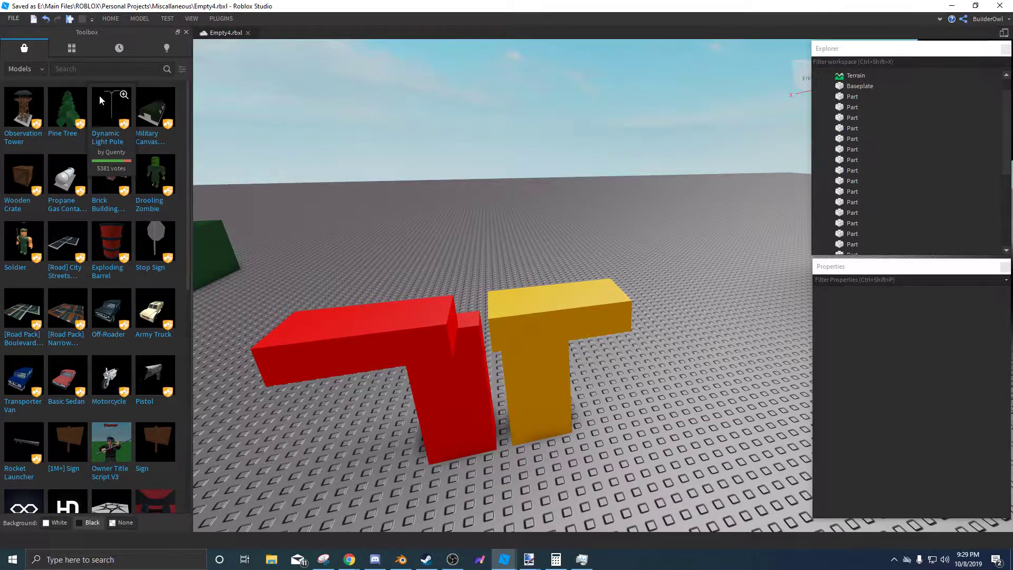
{"action": "scroll", "coordinate": [108, 309], "scroll_direction": "down", "scroll_amount": 10}
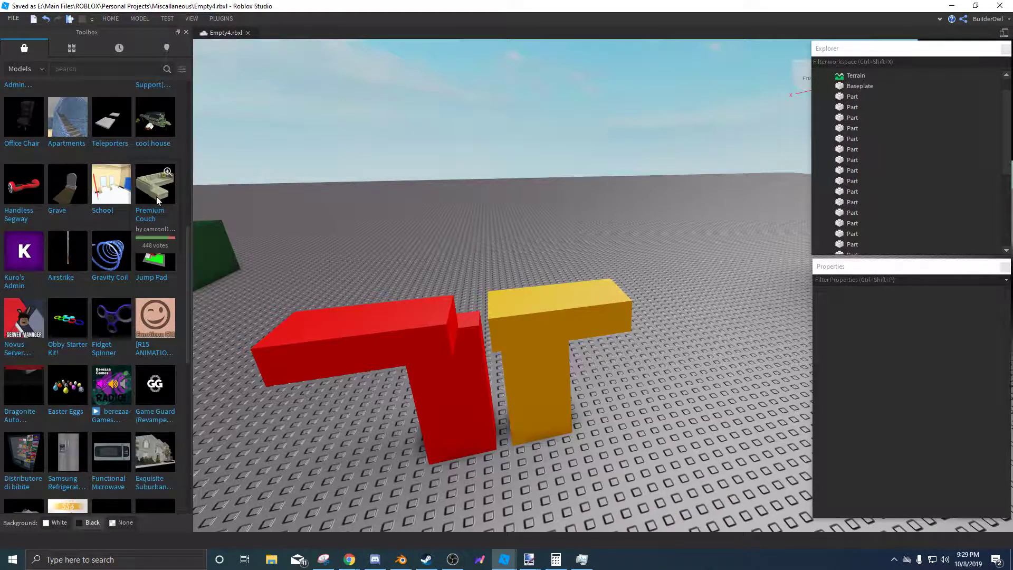
Switch the toolbox category from Models to Images and browse the listed images.
{"action": "scroll", "coordinate": [41, 185], "scroll_direction": "up", "scroll_amount": 15}
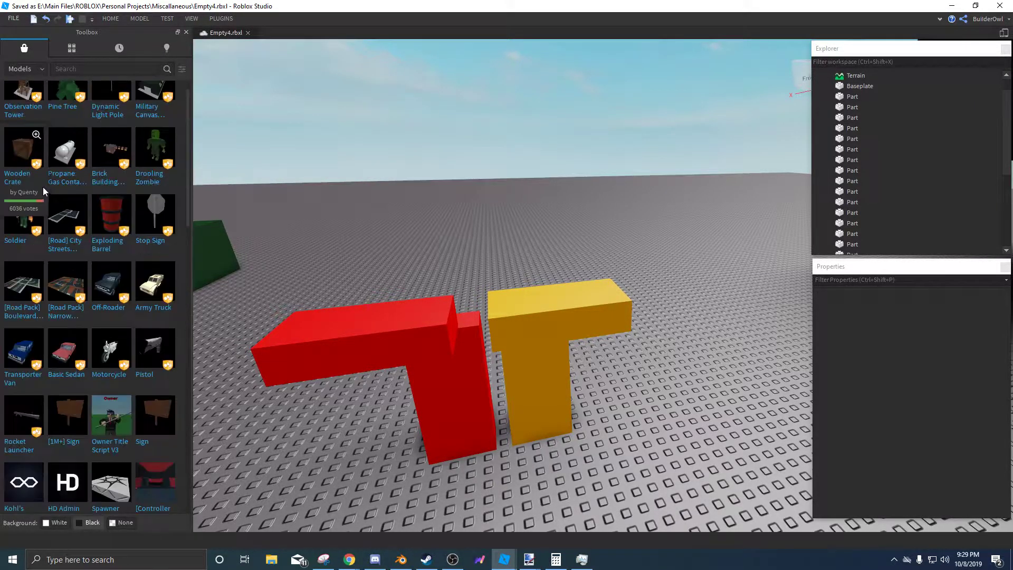
{"action": "left_click", "coordinate": [29, 67]}
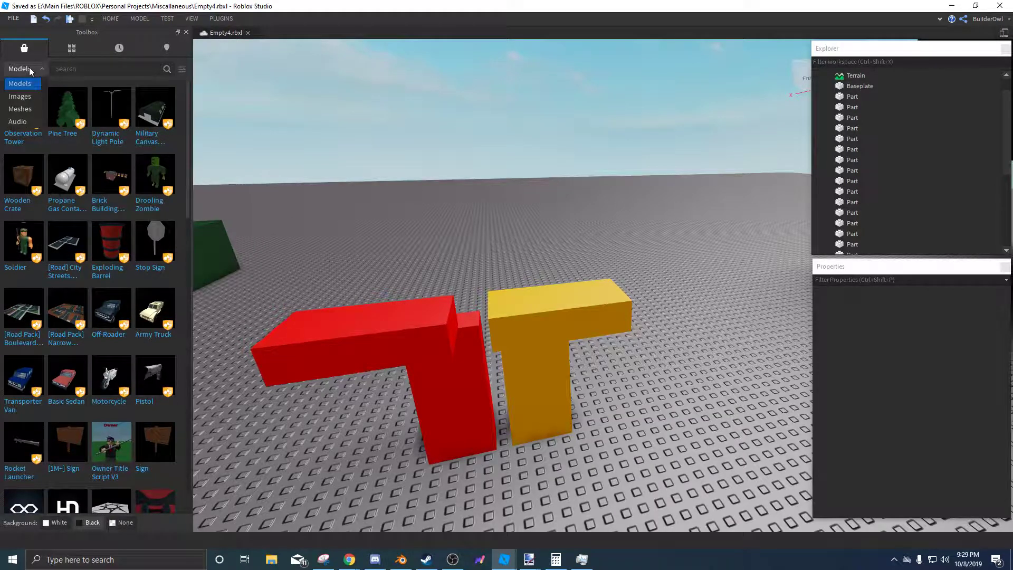
{"action": "left_click", "coordinate": [30, 97]}
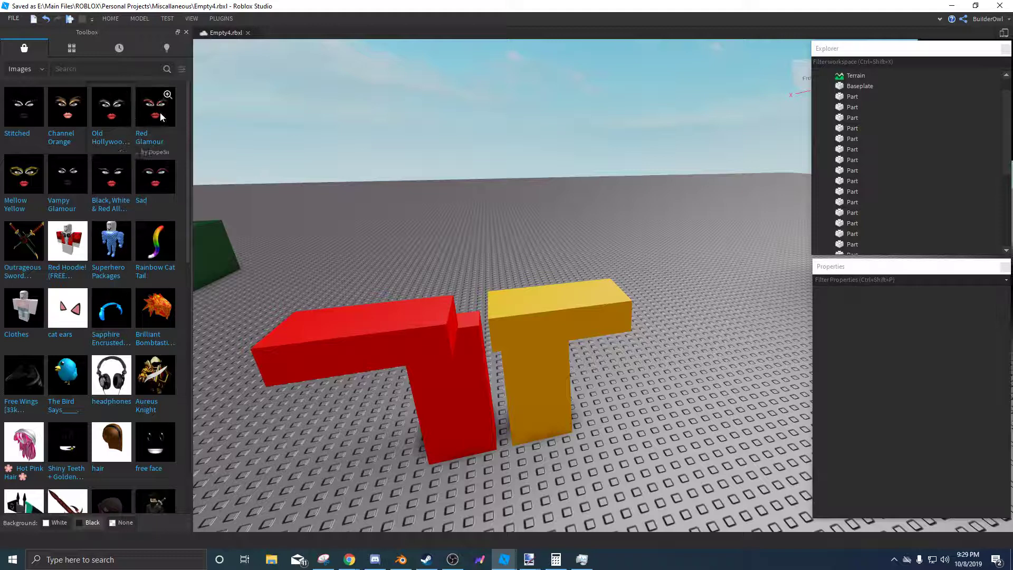
{"action": "scroll", "coordinate": [105, 299], "scroll_direction": "down", "scroll_amount": 7}
{"action": "scroll", "coordinate": [105, 299], "scroll_direction": "up", "scroll_amount": 3}
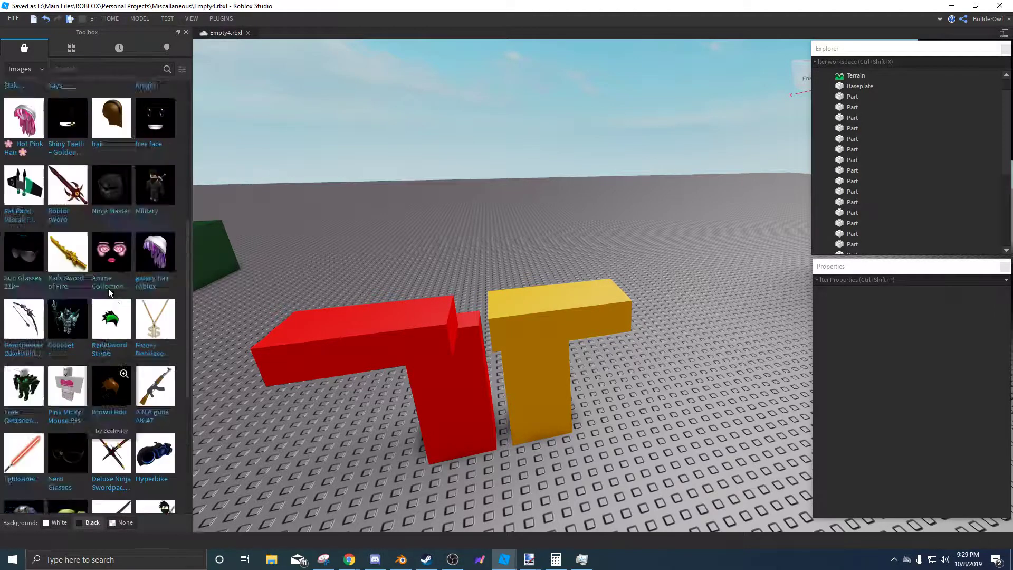
Insert the Sans the Skeleton mesh from the toolbox's Meshes category, view it in the scene, and delete it.
{"action": "left_click", "coordinate": [26, 67]}
{"action": "left_click", "coordinate": [21, 105]}
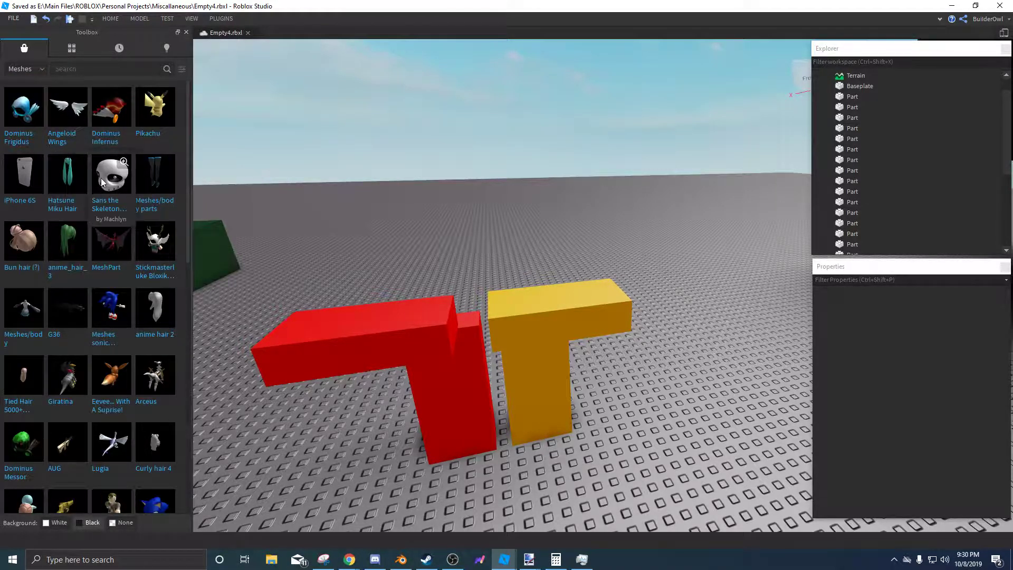
{"action": "left_click", "coordinate": [110, 181]}
{"action": "key", "text": "f"}
{"action": "right_click_drag", "start_coordinate": [633, 247], "coordinate": [685, 239]}
{"action": "key", "text": "Delete"}
Switch the toolbox category to Audio and browse through the listed sounds.
{"action": "left_click", "coordinate": [22, 70]}
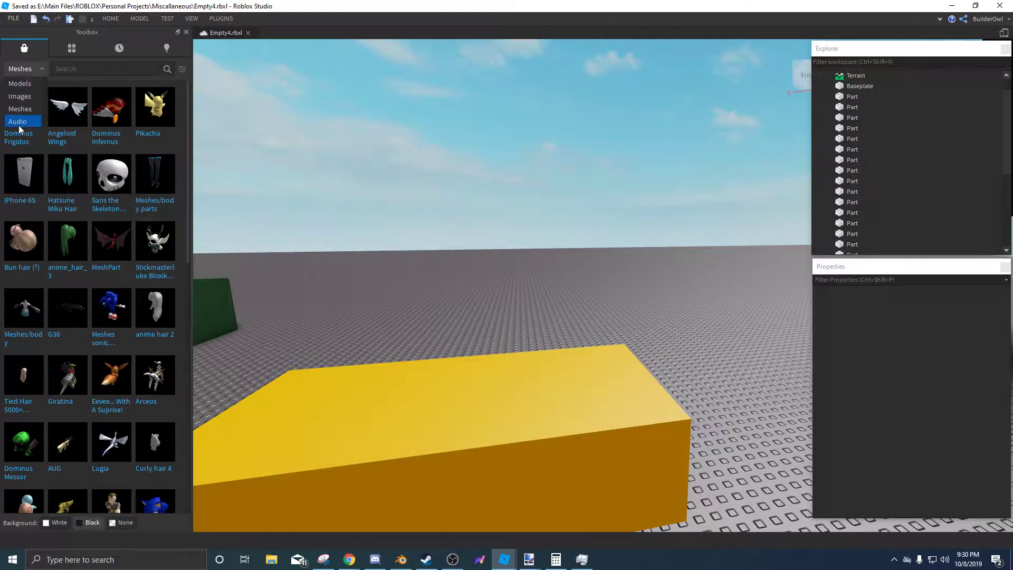
{"action": "left_click", "coordinate": [18, 125]}
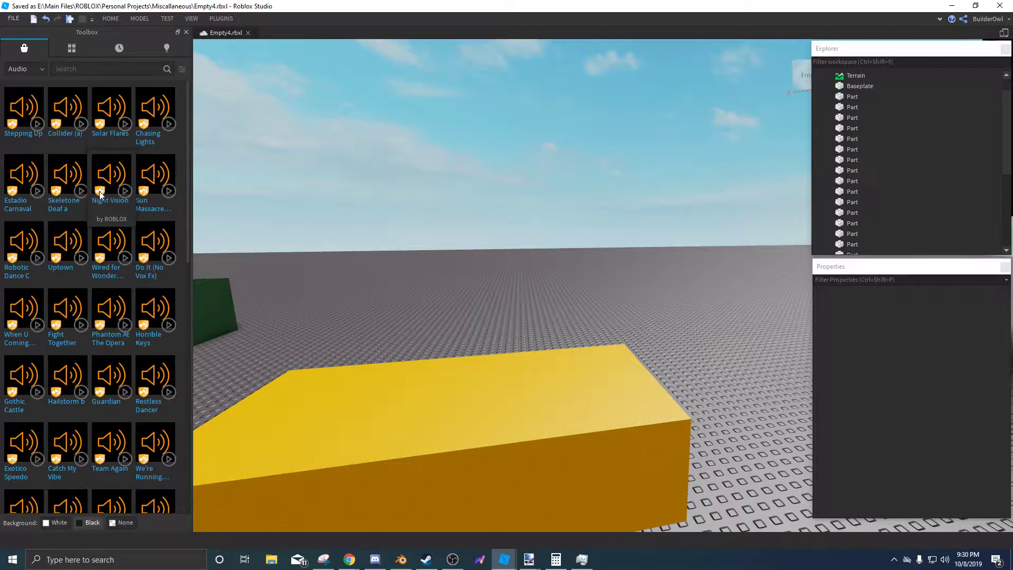
{"action": "scroll", "coordinate": [100, 196], "scroll_direction": "down", "scroll_amount": 10}
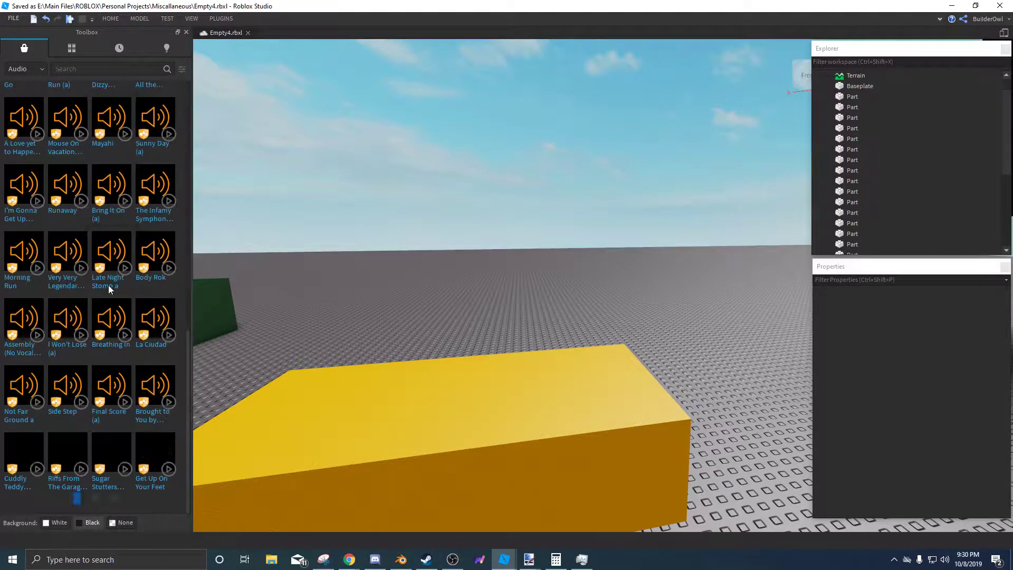
{"action": "scroll", "coordinate": [117, 322], "scroll_direction": "down", "scroll_amount": 5}
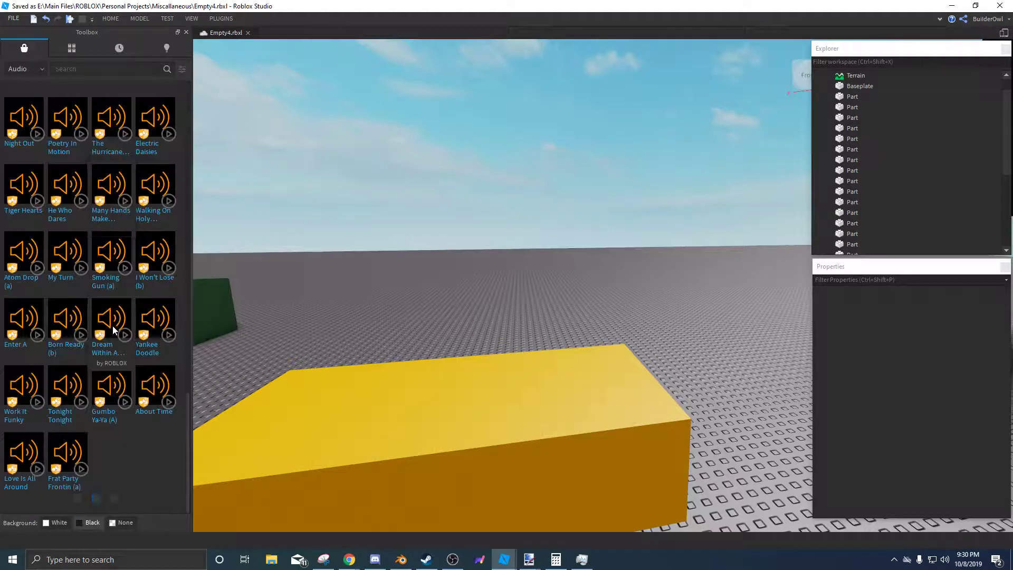
{"action": "scroll", "coordinate": [114, 377], "scroll_direction": "down", "scroll_amount": 5}
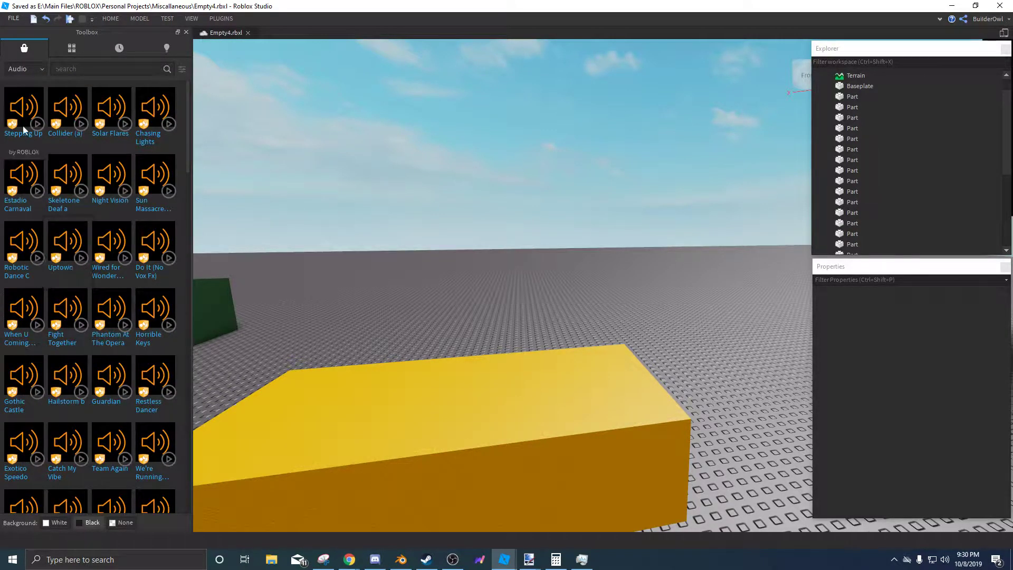
Set the toolbox category back to Models and close the toolbox.
{"action": "left_click", "coordinate": [21, 72]}
{"action": "left_click", "coordinate": [20, 83]}
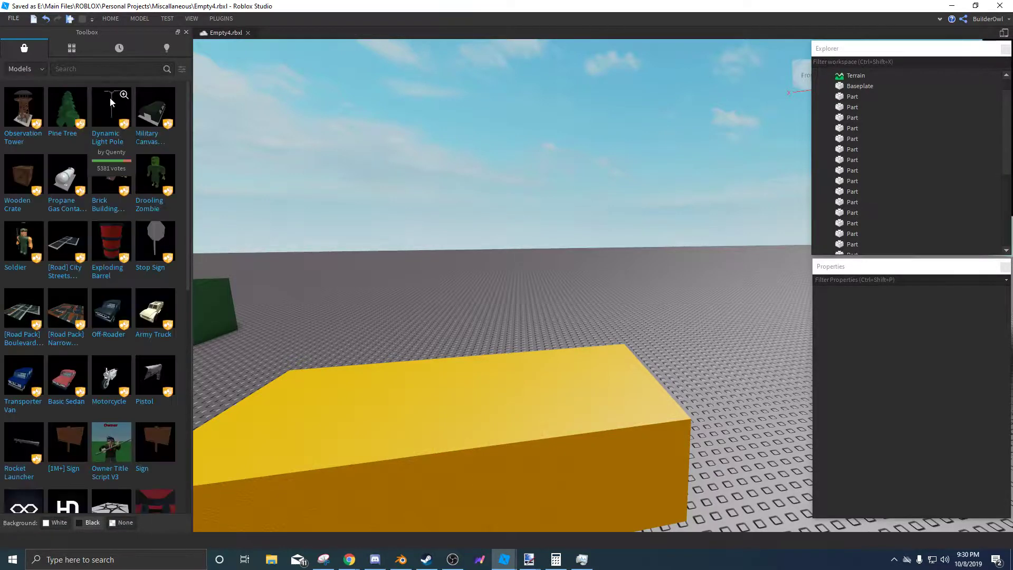
{"action": "left_click", "coordinate": [186, 32]}
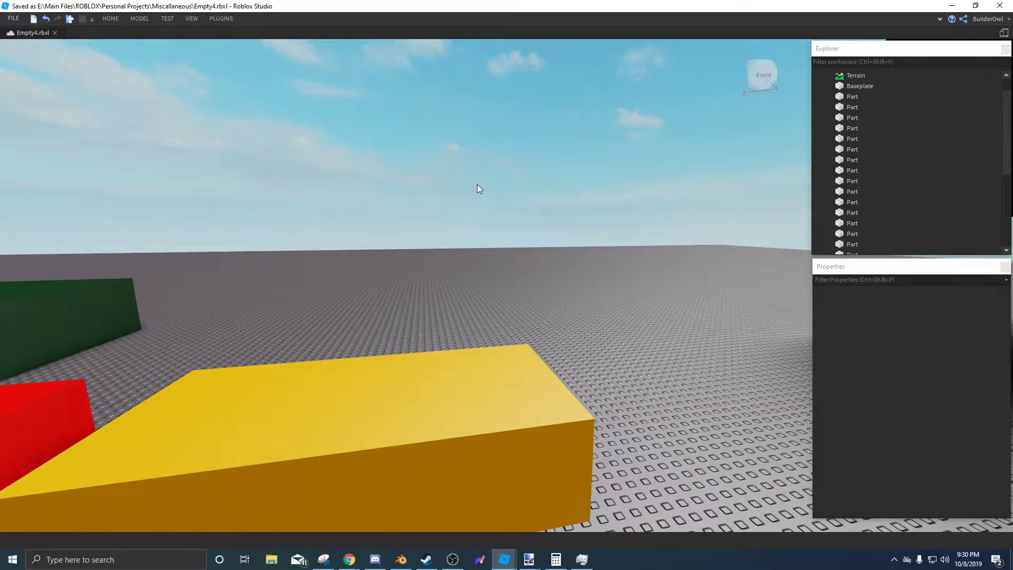
{"action": "right_click_drag", "start_coordinate": [486, 233], "coordinate": [486, 233]}
{"action": "key", "text": "s"}
{"action": "key", "text": "s"}
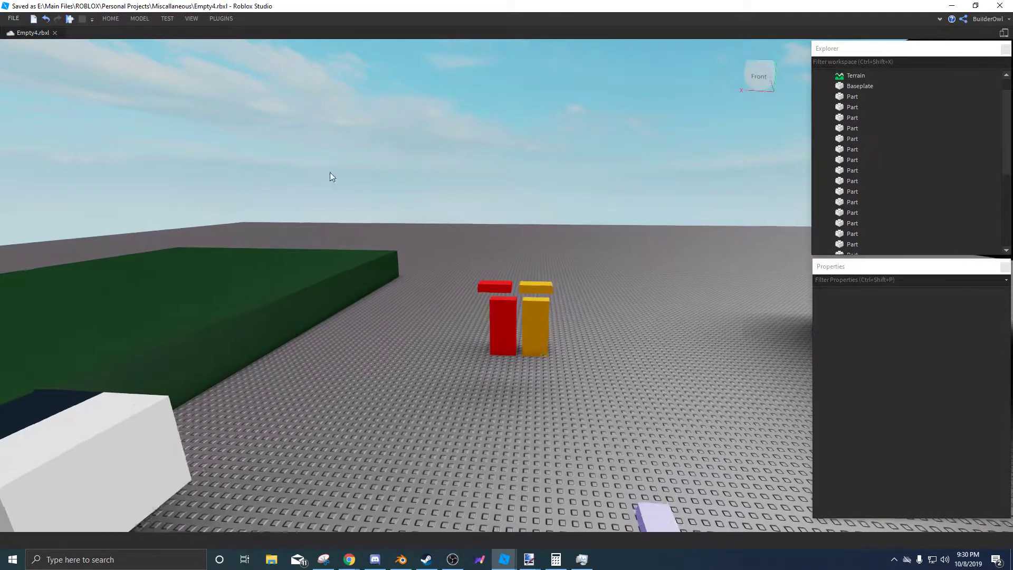
Insert a Sphere part into the workspace, view it near the red and yellow parts, and delete it.
{"action": "left_click", "coordinate": [111, 19]}
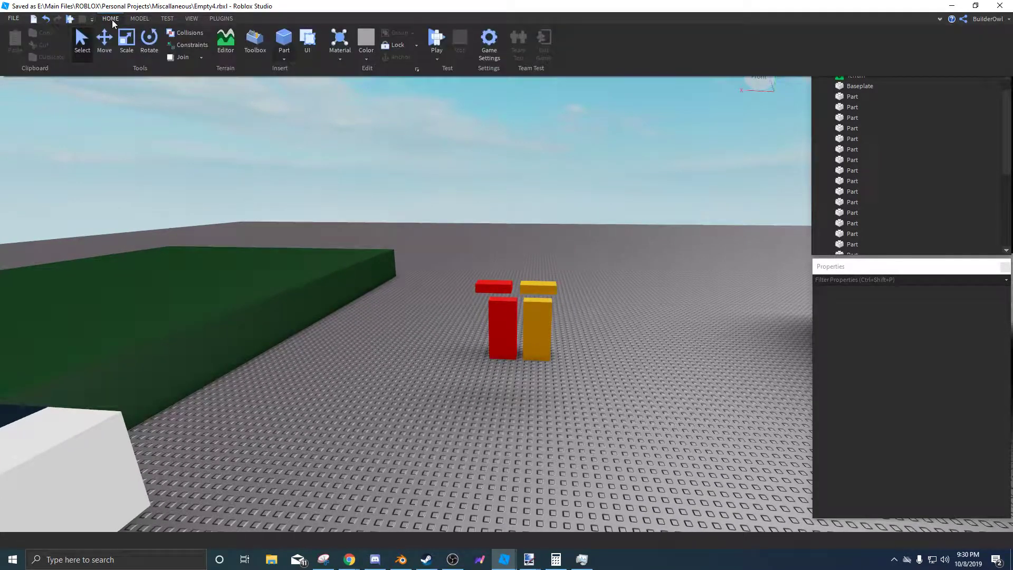
{"action": "left_click", "coordinate": [283, 60]}
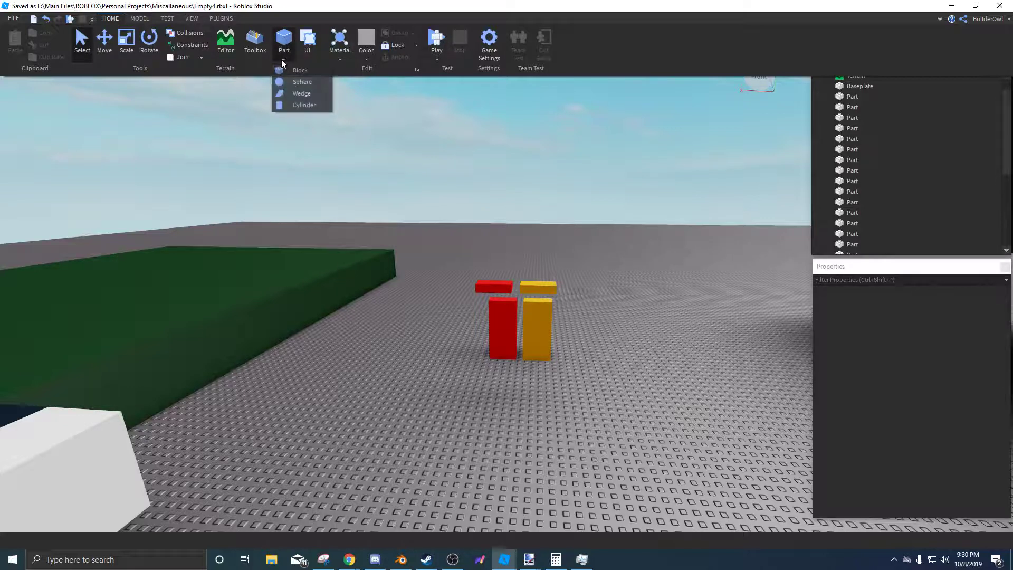
{"action": "left_click", "coordinate": [303, 84]}
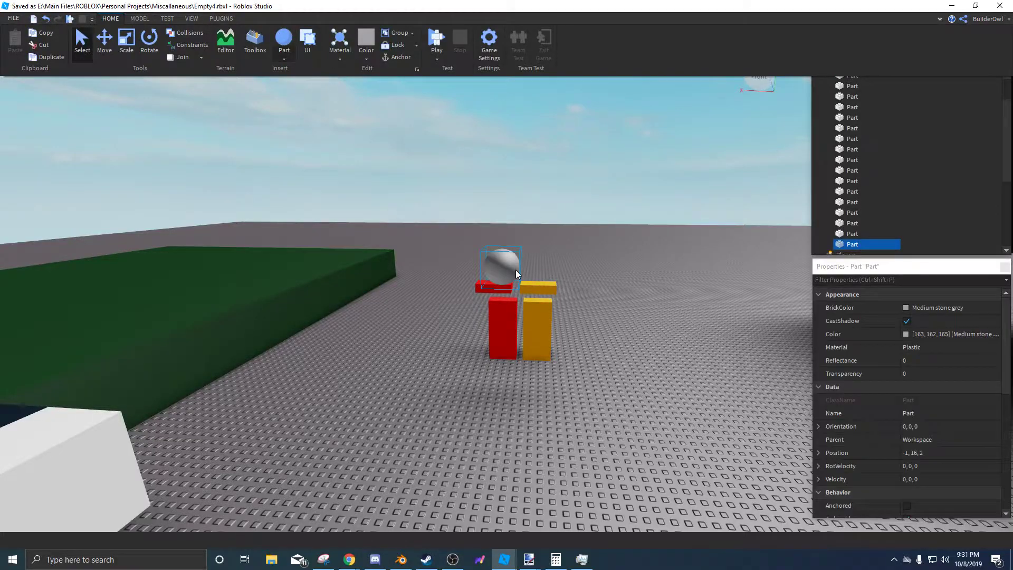
{"action": "right_click_drag", "start_coordinate": [560, 235], "coordinate": [583, 313]}
{"action": "key", "text": "f"}
{"action": "key", "text": "Delete"}
Look at the viewport's context commands and the list of available part materials.
{"action": "right_click", "coordinate": [589, 326]}
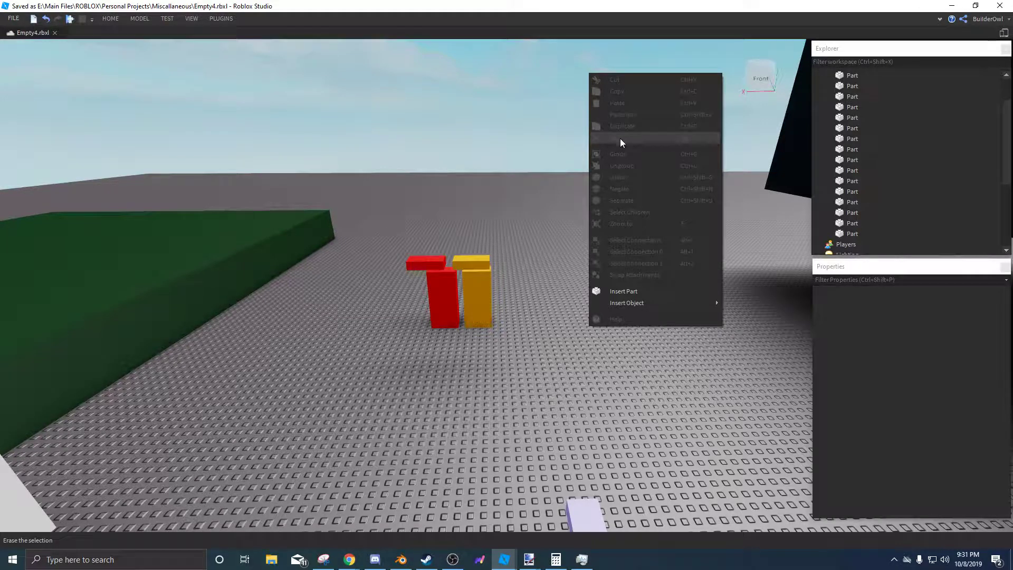
{"action": "left_click", "coordinate": [562, 204]}
{"action": "right_click", "coordinate": [576, 203]}
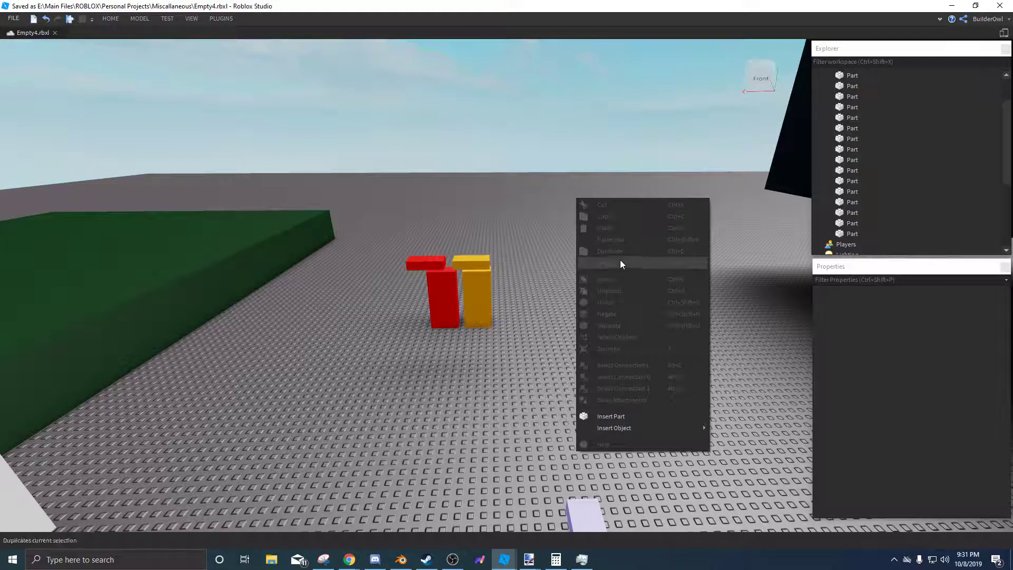
{"action": "left_click", "coordinate": [112, 24]}
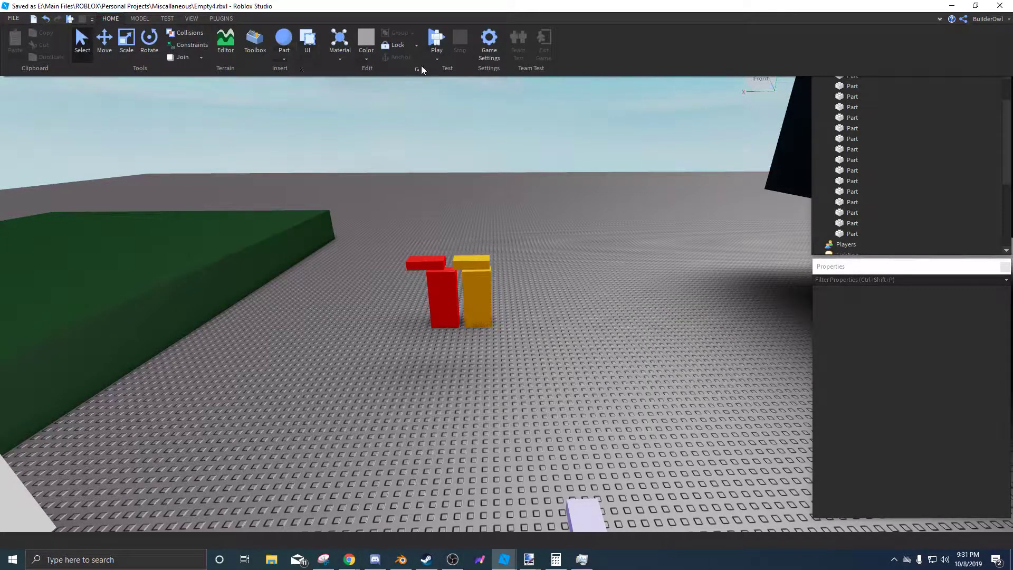
{"action": "left_click", "coordinate": [140, 19]}
{"action": "left_click", "coordinate": [112, 19]}
{"action": "left_click", "coordinate": [343, 61]}
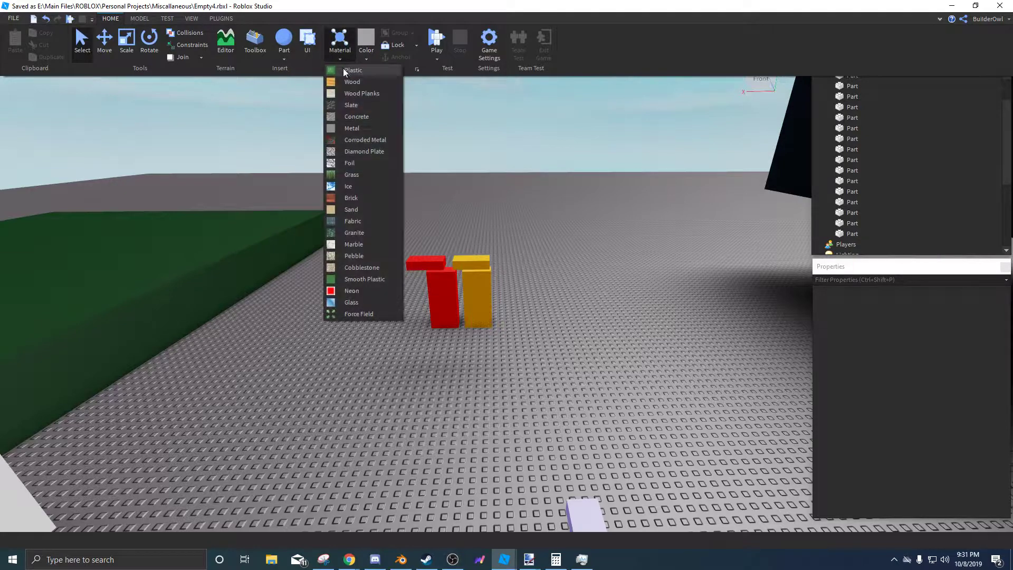
{"action": "left_click", "coordinate": [615, 231]}
Give the middle pastel violet block the Wood Planks material and a magenta color.
{"action": "right_click_drag", "start_coordinate": [615, 231], "coordinate": [504, 261]}
{"action": "left_click", "coordinate": [503, 261]}
{"action": "key", "text": "w"}
{"action": "right_click_drag", "start_coordinate": [567, 220], "coordinate": [566, 211]}
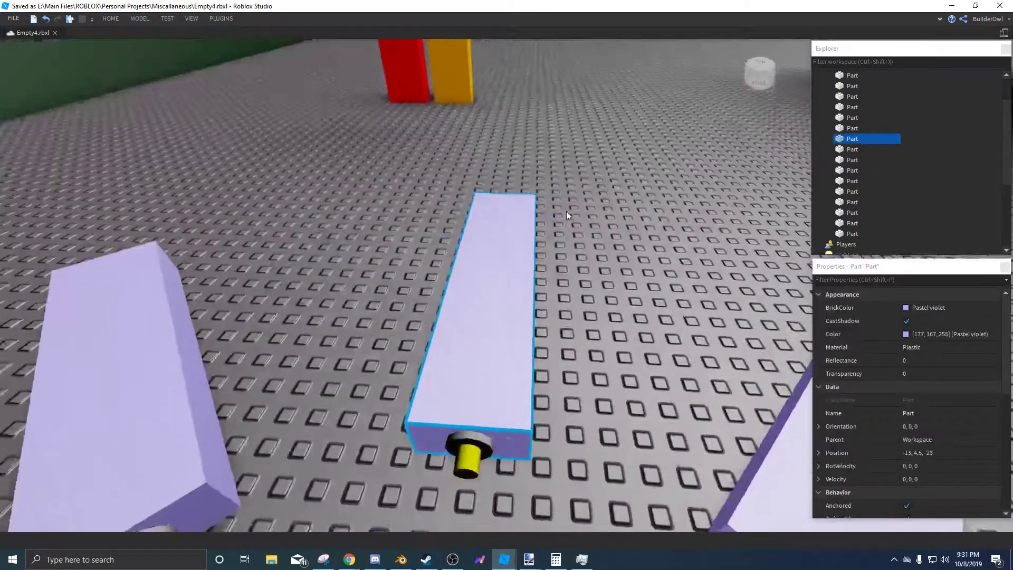
{"action": "left_click", "coordinate": [110, 20]}
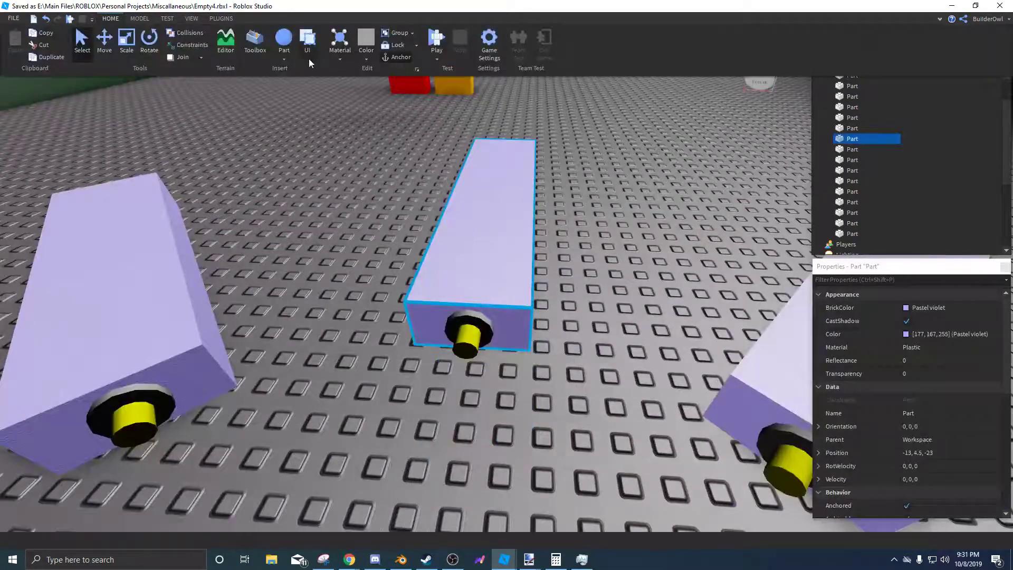
{"action": "left_click", "coordinate": [347, 53]}
{"action": "left_click", "coordinate": [360, 95]}
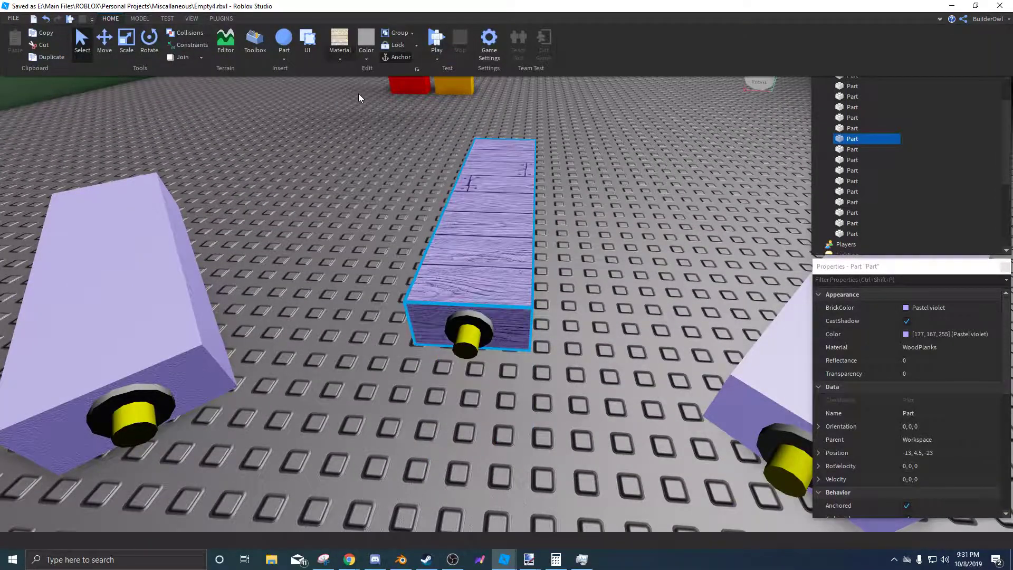
{"action": "left_click", "coordinate": [365, 58]}
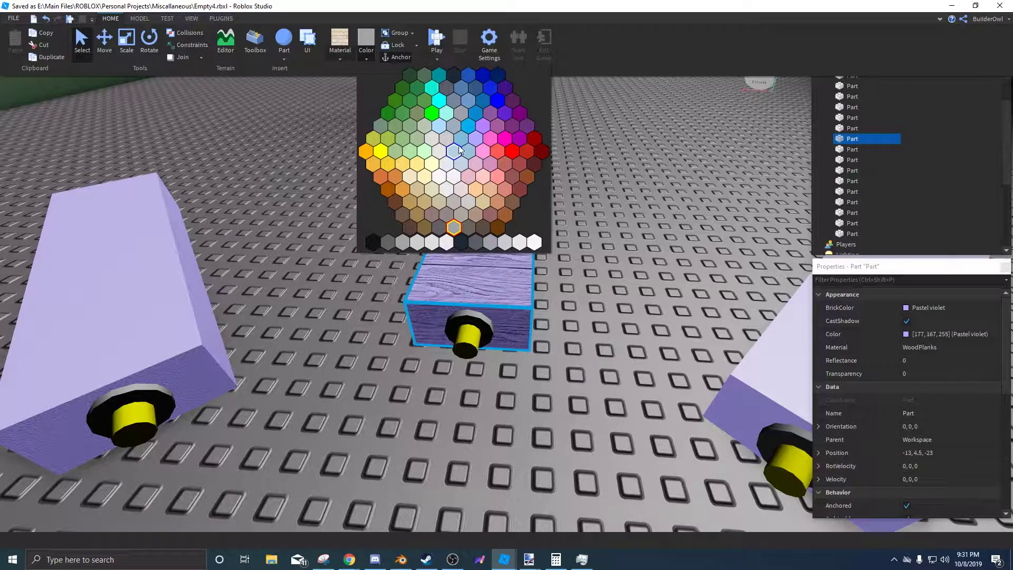
{"action": "left_click", "coordinate": [505, 139]}
{"action": "left_click", "coordinate": [619, 229]}
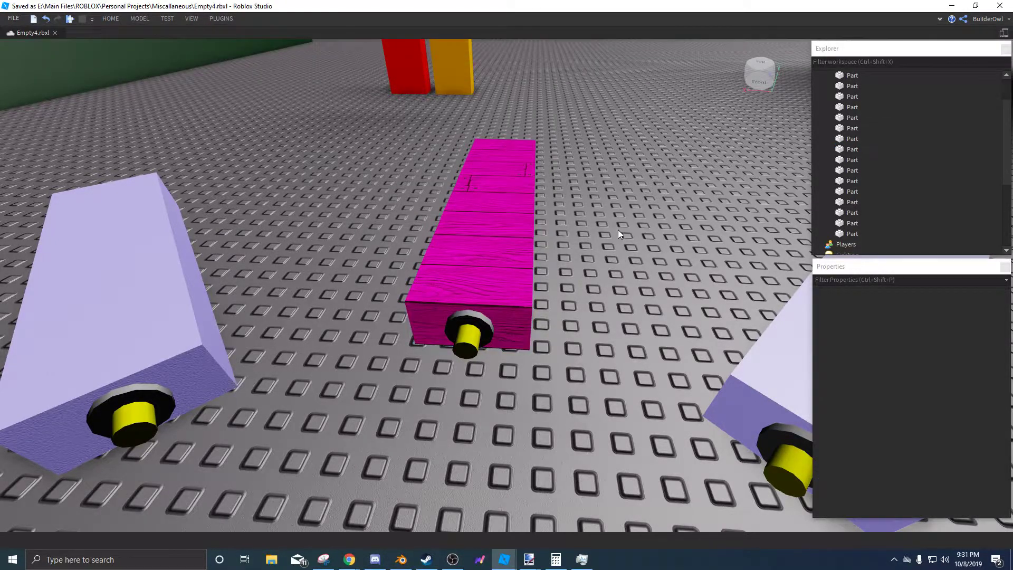
Undo the color and material changes on the middle block and clear the selection.
{"action": "right_click_drag", "start_coordinate": [618, 230], "coordinate": [616, 224]}
{"action": "key", "text": "ctrl+z"}
{"action": "key", "text": "ctrl+z"}
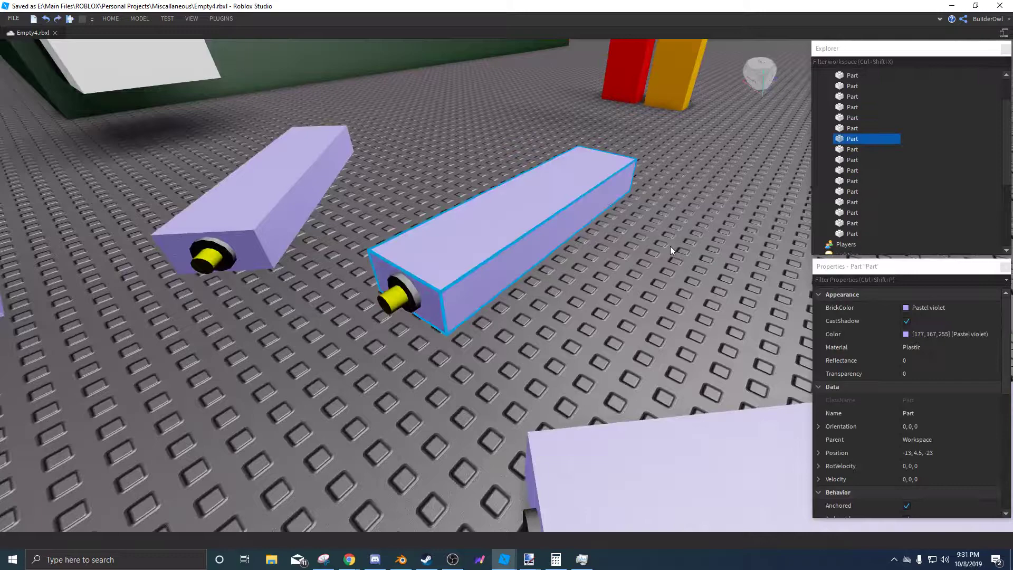
{"action": "left_click", "coordinate": [613, 284]}
{"action": "right_click_drag", "start_coordinate": [613, 284], "coordinate": [611, 273]}
{"action": "scroll", "coordinate": [610, 274], "scroll_direction": "down", "scroll_amount": 5}
Activate the Lock tool over the violet blocks, and return to the Select tool.
{"action": "left_click", "coordinate": [112, 19]}
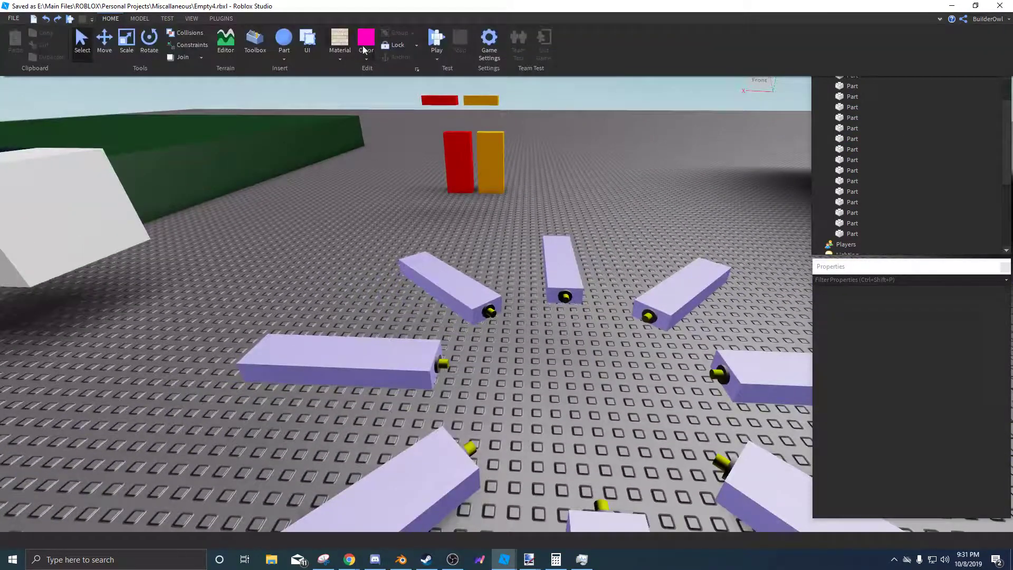
{"action": "left_click", "coordinate": [398, 48]}
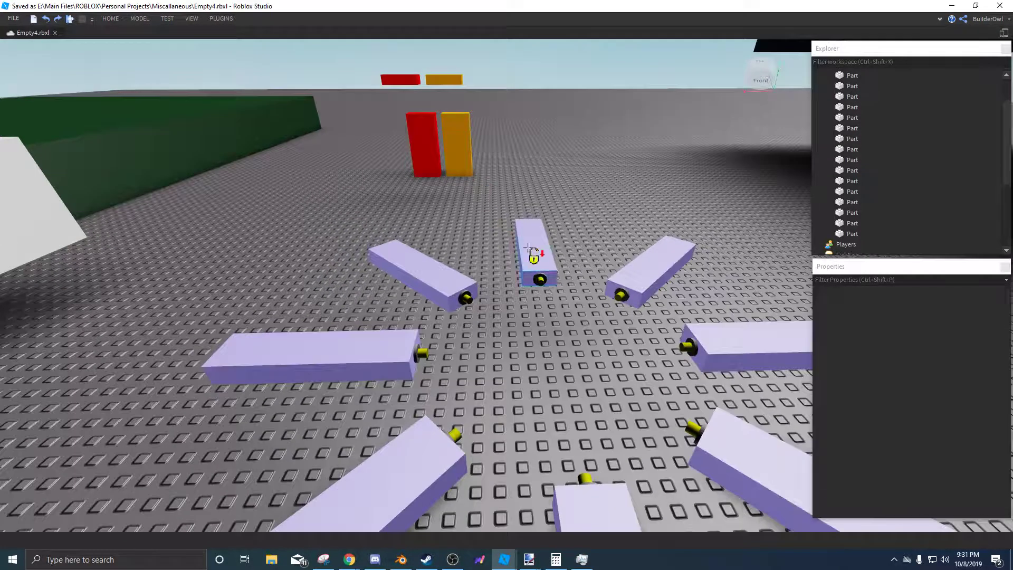
{"action": "left_click", "coordinate": [111, 19]}
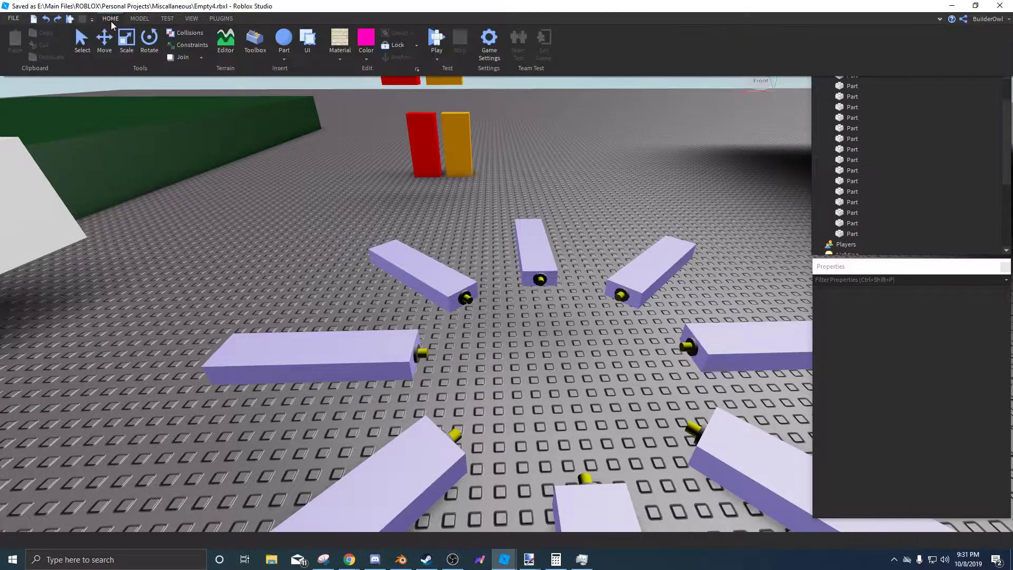
{"action": "left_click", "coordinate": [81, 51]}
Check that the middle violet block can be selected, and clear the selection.
{"action": "scroll", "coordinate": [555, 225], "scroll_direction": "up", "scroll_amount": 6}
{"action": "left_click", "coordinate": [445, 261]}
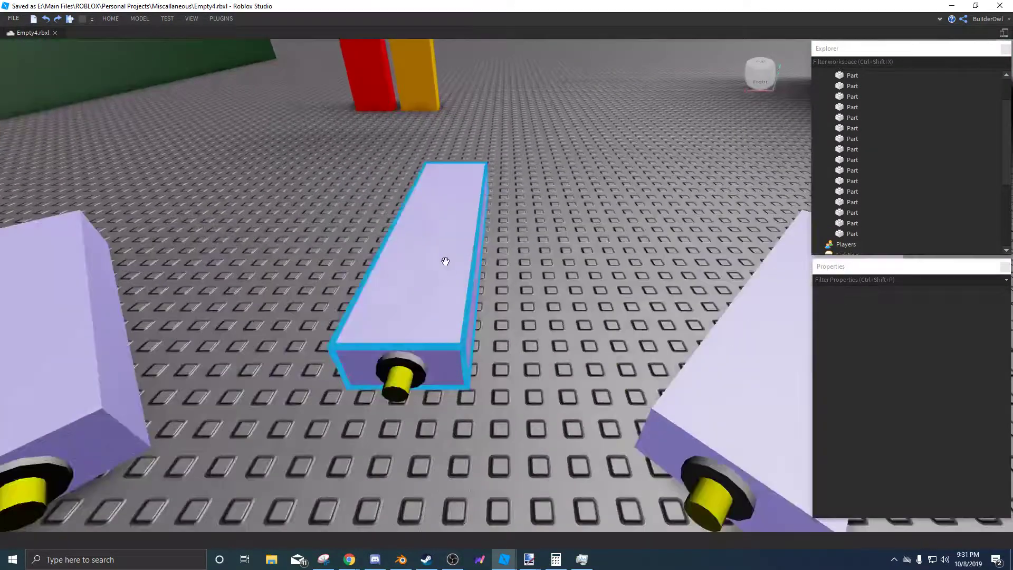
{"action": "left_click", "coordinate": [445, 261]}
{"action": "left_click", "coordinate": [568, 279]}
{"action": "left_click", "coordinate": [443, 207]}
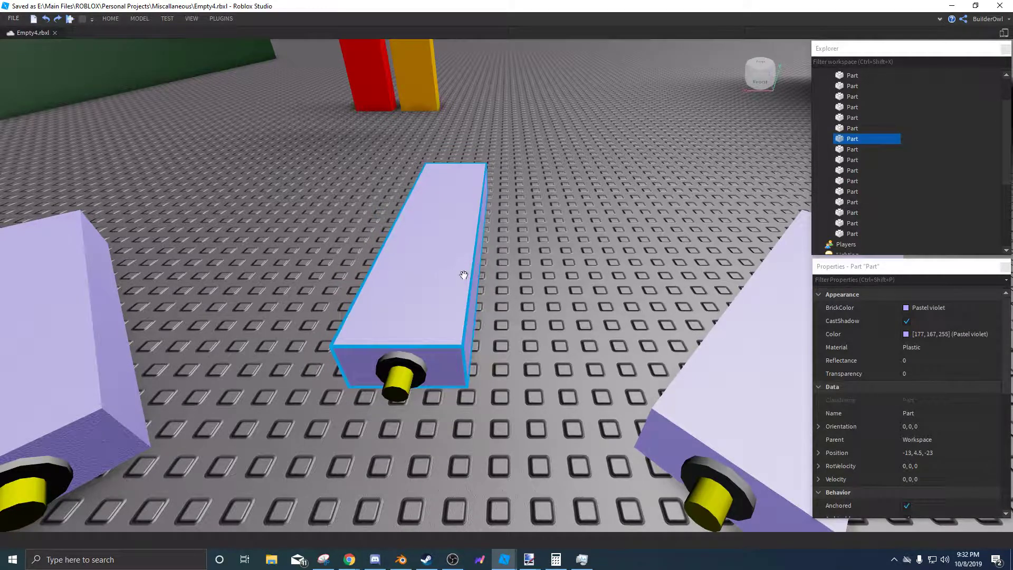
{"action": "right_click_drag", "start_coordinate": [594, 367], "coordinate": [590, 365]}
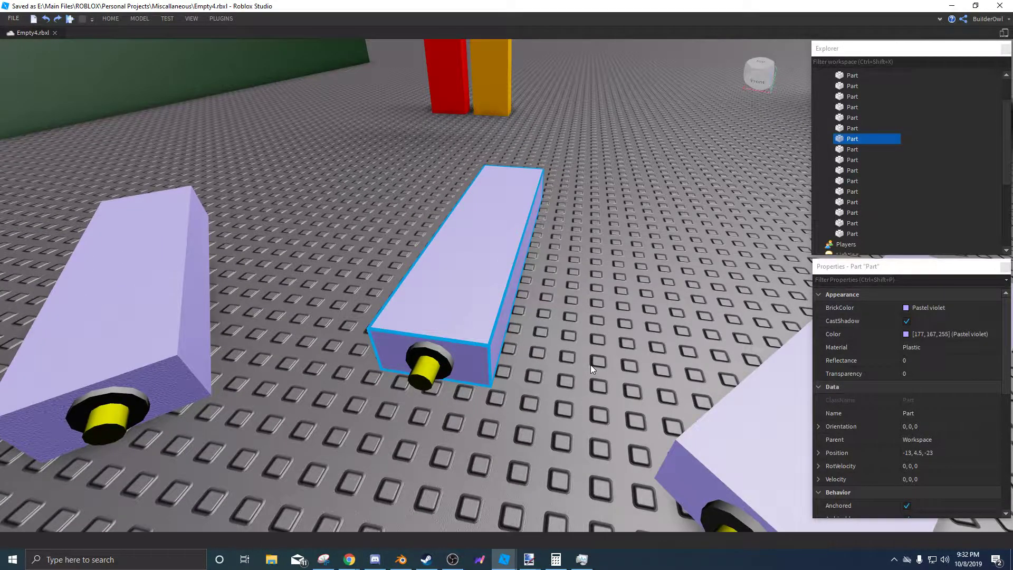
{"action": "left_click", "coordinate": [590, 365]}
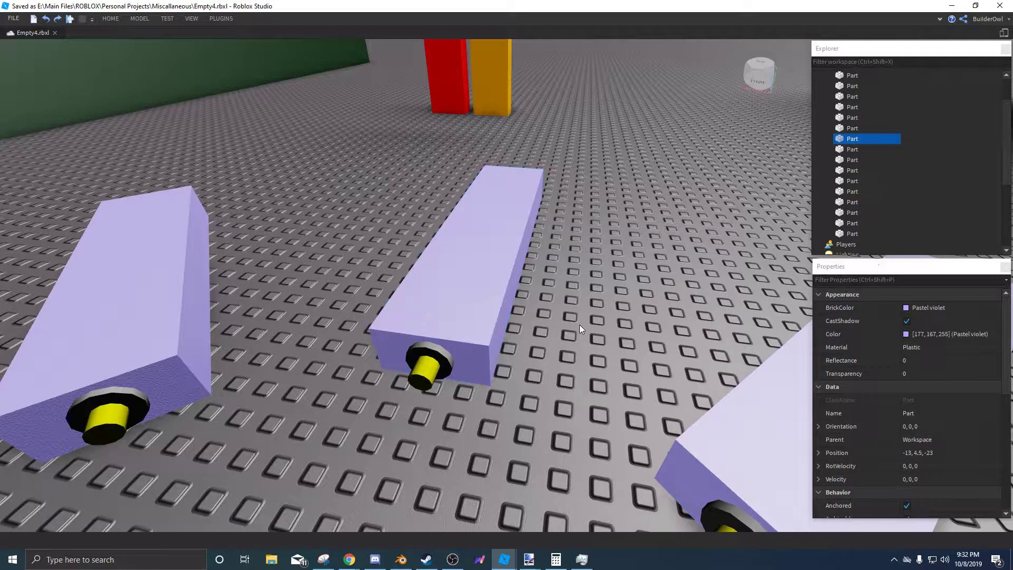
Lock the middle violet block with the Lock tool, and return to the Select tool.
{"action": "left_click", "coordinate": [115, 18]}
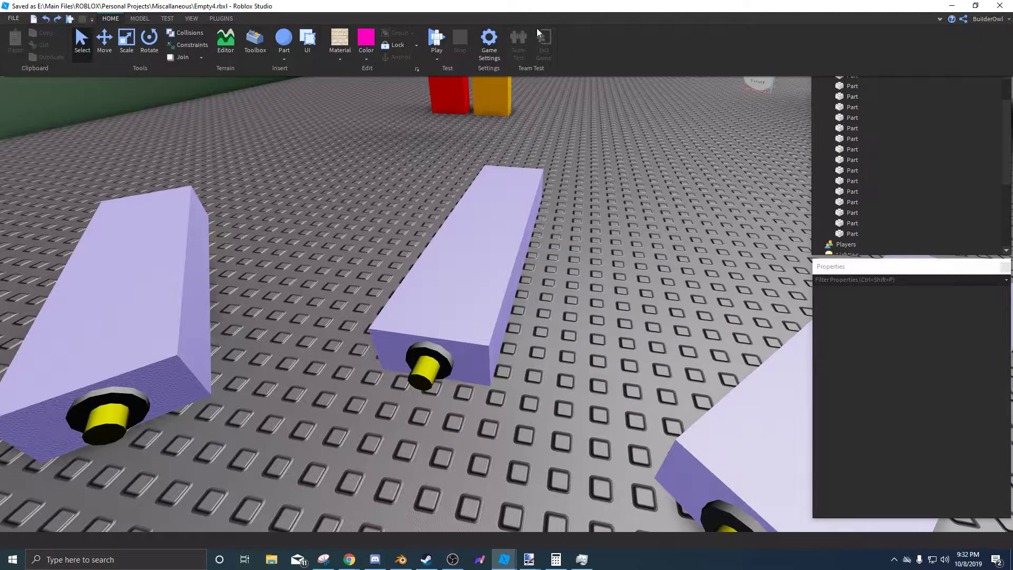
{"action": "left_click", "coordinate": [416, 46]}
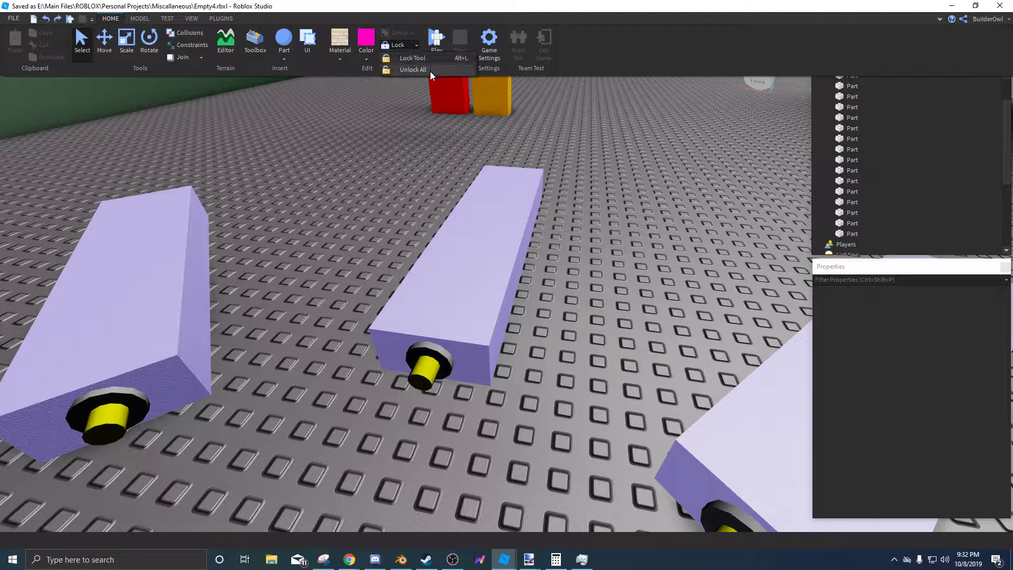
{"action": "left_click", "coordinate": [430, 58]}
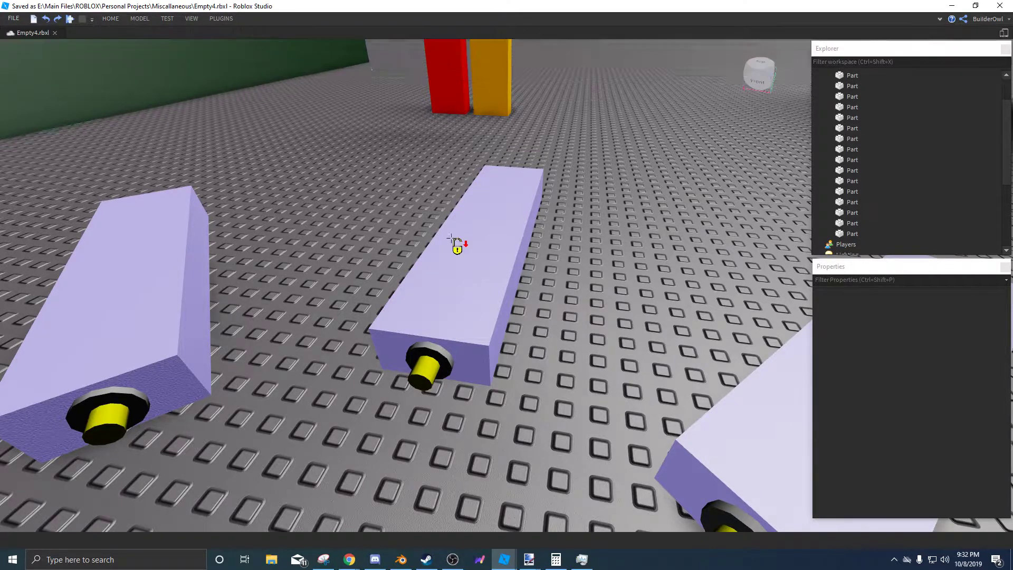
{"action": "left_click", "coordinate": [451, 248]}
{"action": "left_click", "coordinate": [107, 19]}
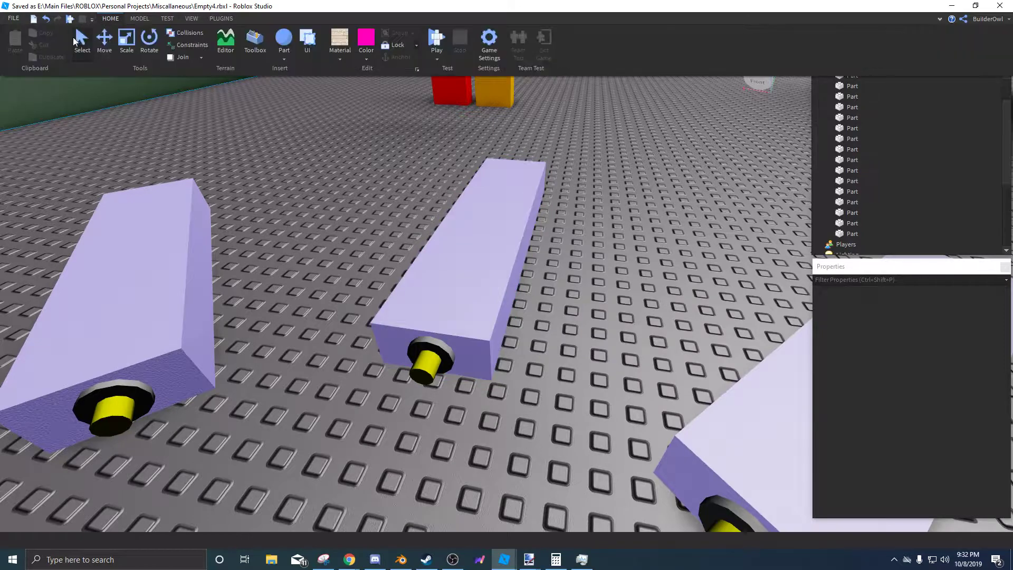
{"action": "left_click", "coordinate": [83, 46]}
Try to select the locked middle violet block with a selection box drawn around it.
{"action": "right_click_drag", "start_coordinate": [505, 201], "coordinate": [474, 244]}
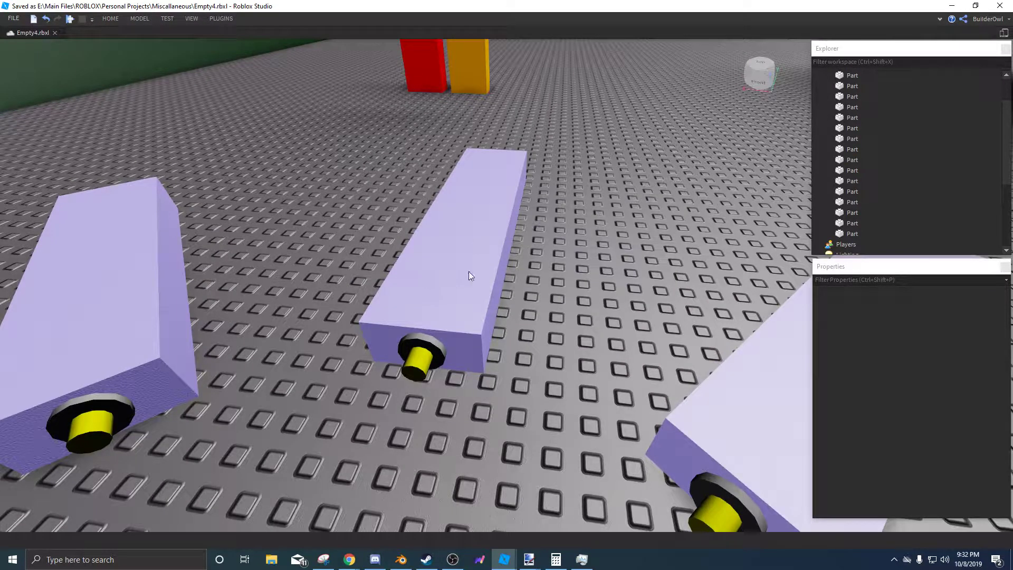
{"action": "right_click_drag", "start_coordinate": [429, 280], "coordinate": [552, 268]}
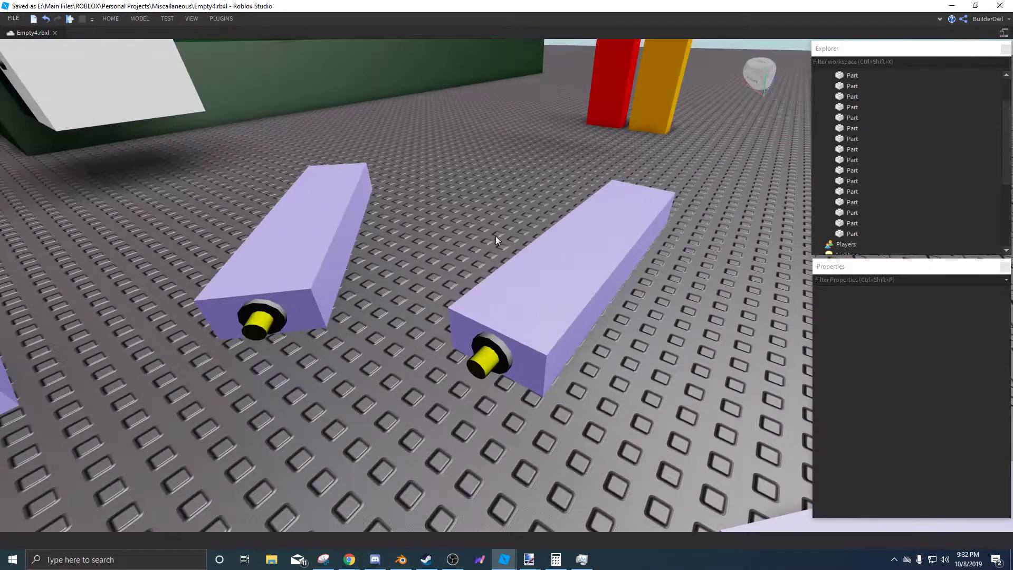
{"action": "left_click", "coordinate": [112, 19]}
{"action": "left_click_drag", "start_coordinate": [400, 142], "coordinate": [744, 441]}
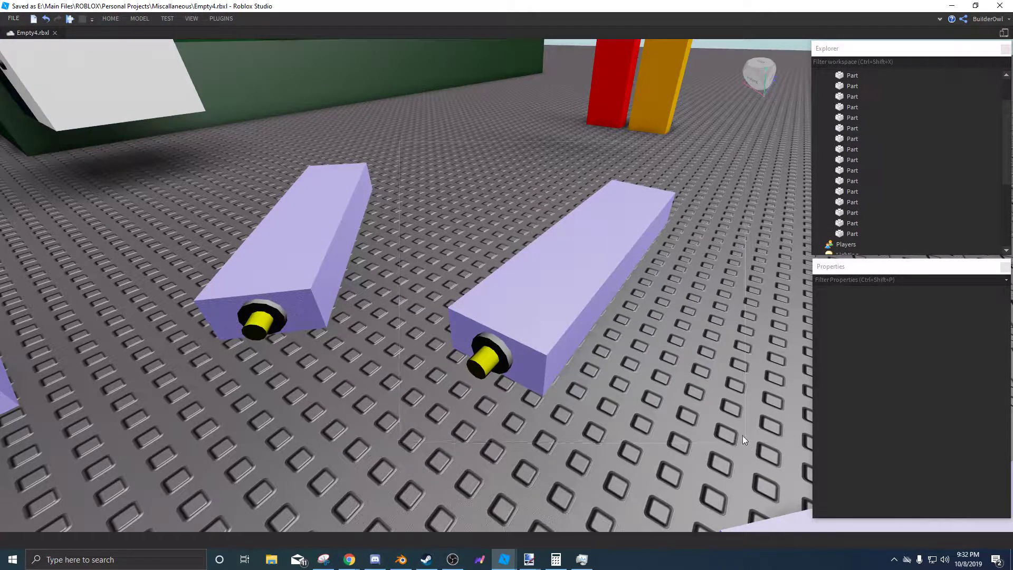
Turn on the Lock tool and look over the ring of violet blocks.
{"action": "left_click", "coordinate": [110, 19]}
{"action": "left_click", "coordinate": [396, 50]}
{"action": "right_click_drag", "start_coordinate": [457, 222], "coordinate": [417, 230]}
{"action": "right_click_drag", "start_coordinate": [475, 243], "coordinate": [350, 261]}
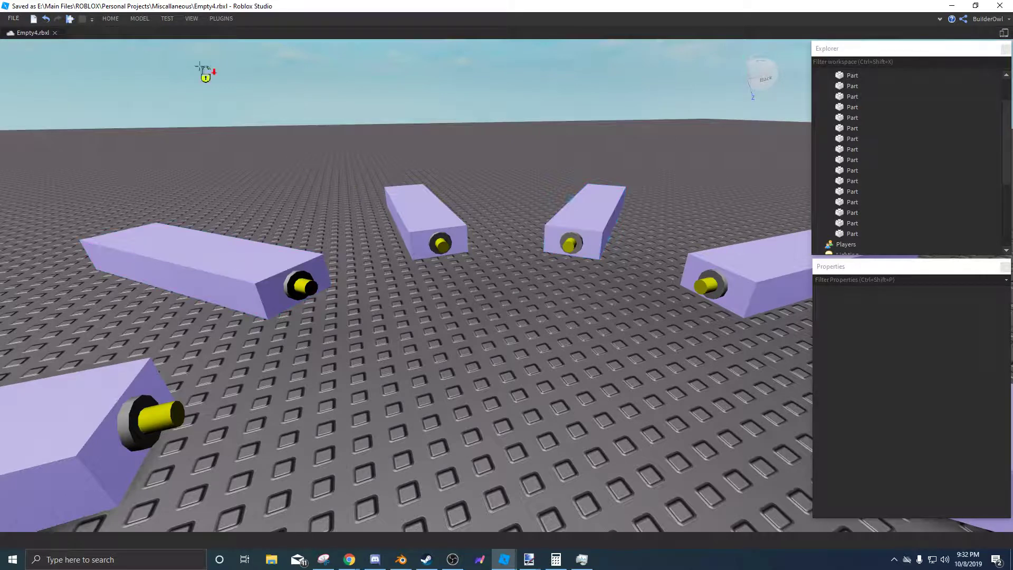
{"action": "left_click", "coordinate": [110, 19]}
{"action": "right_click_drag", "start_coordinate": [500, 205], "coordinate": [497, 207]}
Unlock all parts at once, and switch back to the Select tool.
{"action": "left_click", "coordinate": [111, 18]}
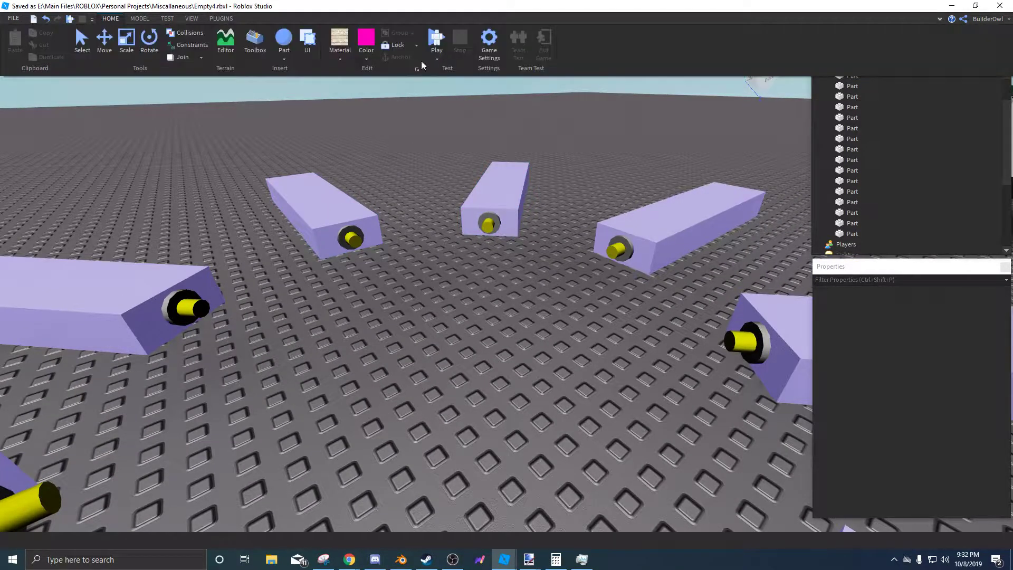
{"action": "left_click", "coordinate": [417, 45]}
{"action": "left_click", "coordinate": [411, 69]}
{"action": "right_click_drag", "start_coordinate": [438, 189], "coordinate": [443, 192]}
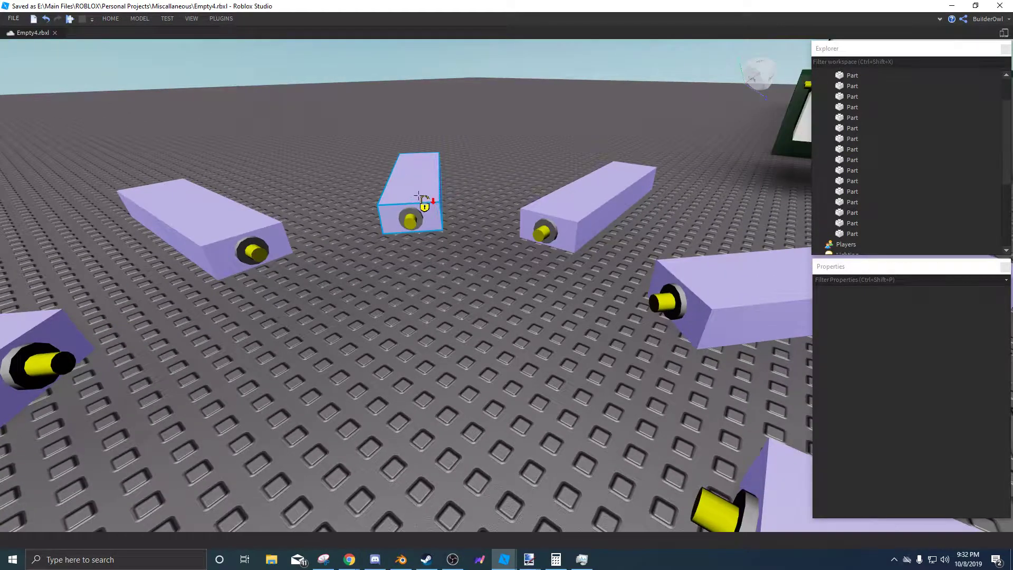
{"action": "left_click", "coordinate": [112, 18]}
{"action": "left_click", "coordinate": [84, 46]}
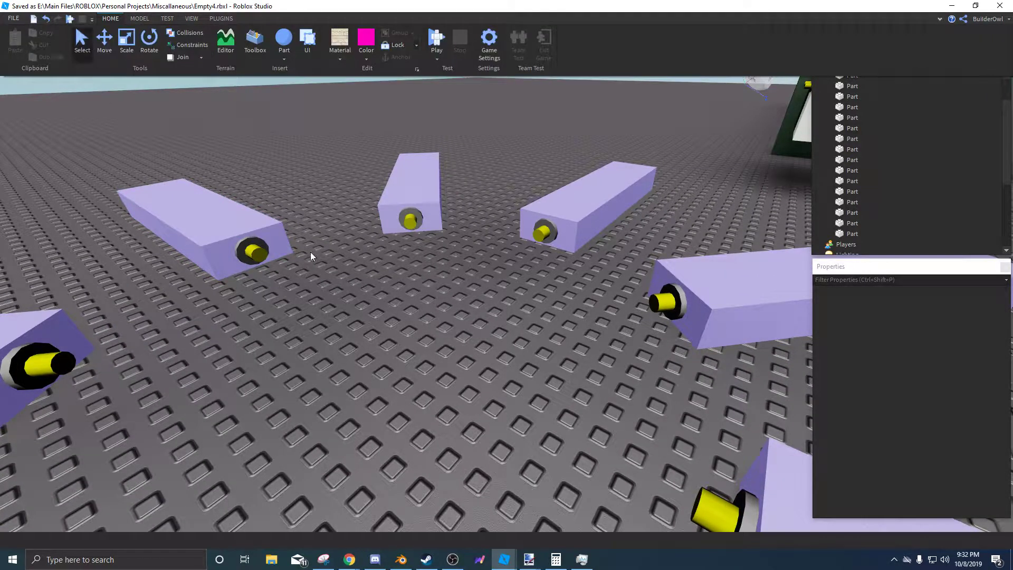
Turn the Lock tool on again beside the middle violet block, and go back to the Select tool.
{"action": "right_click_drag", "start_coordinate": [226, 232], "coordinate": [228, 230]}
{"action": "key", "text": "w"}
{"action": "right_click_drag", "start_coordinate": [590, 217], "coordinate": [529, 239]}
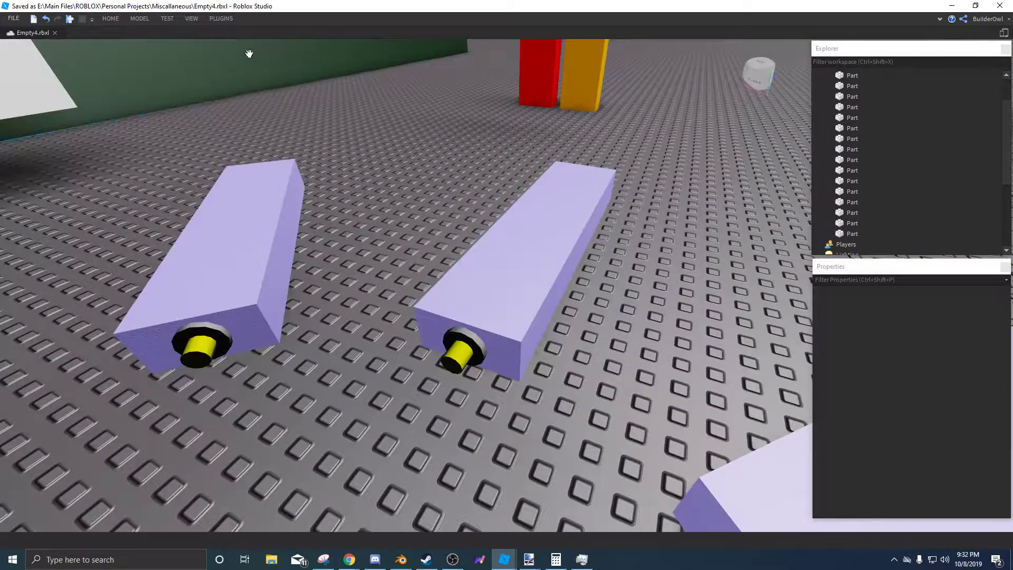
{"action": "left_click", "coordinate": [111, 18]}
{"action": "left_click", "coordinate": [386, 48]}
{"action": "right_click_drag", "start_coordinate": [479, 220], "coordinate": [455, 214]}
{"action": "left_click", "coordinate": [111, 20]}
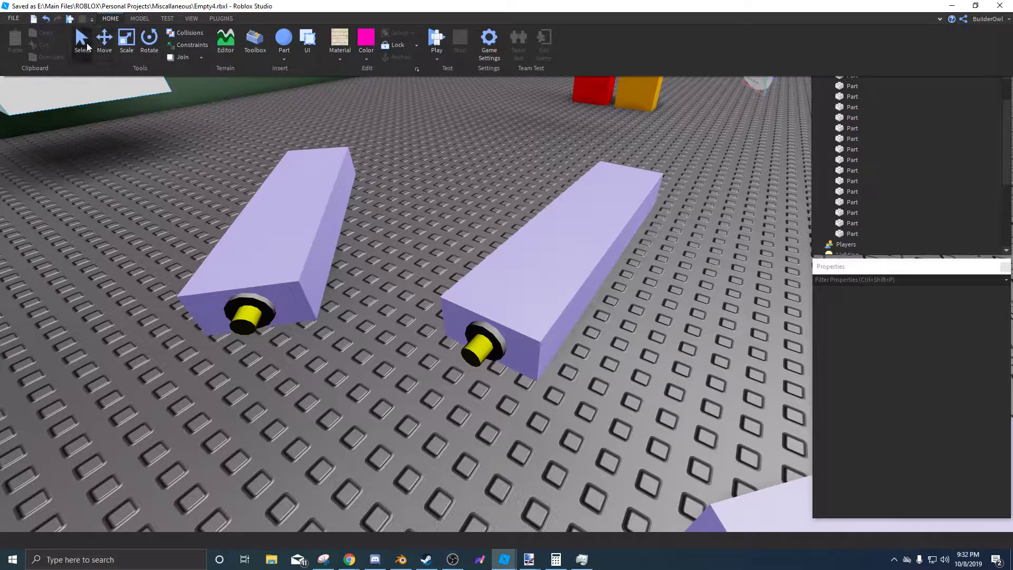
{"action": "left_click", "coordinate": [82, 44]}
Examine the available test modes: Play, Play Here and Run.
{"action": "right_click_drag", "start_coordinate": [126, 46], "coordinate": [147, 45]}
{"action": "left_click", "coordinate": [108, 21]}
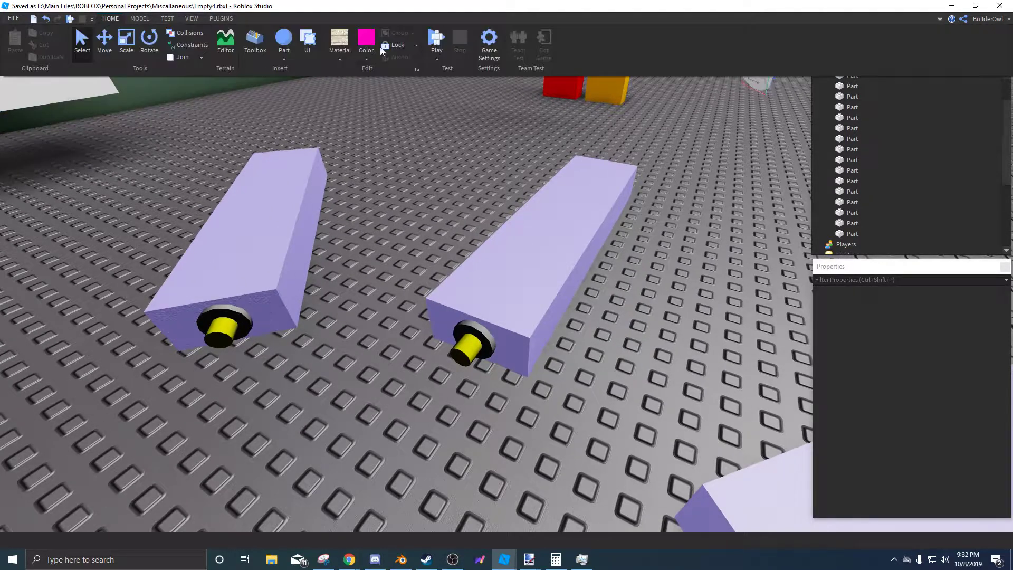
{"action": "left_click", "coordinate": [437, 58]}
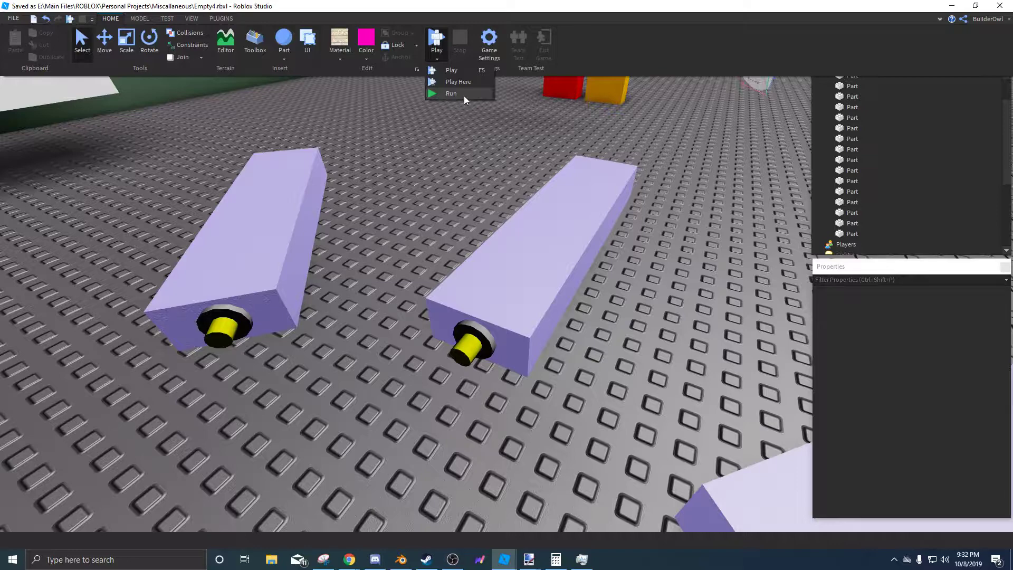
{"action": "left_click", "coordinate": [464, 96]}
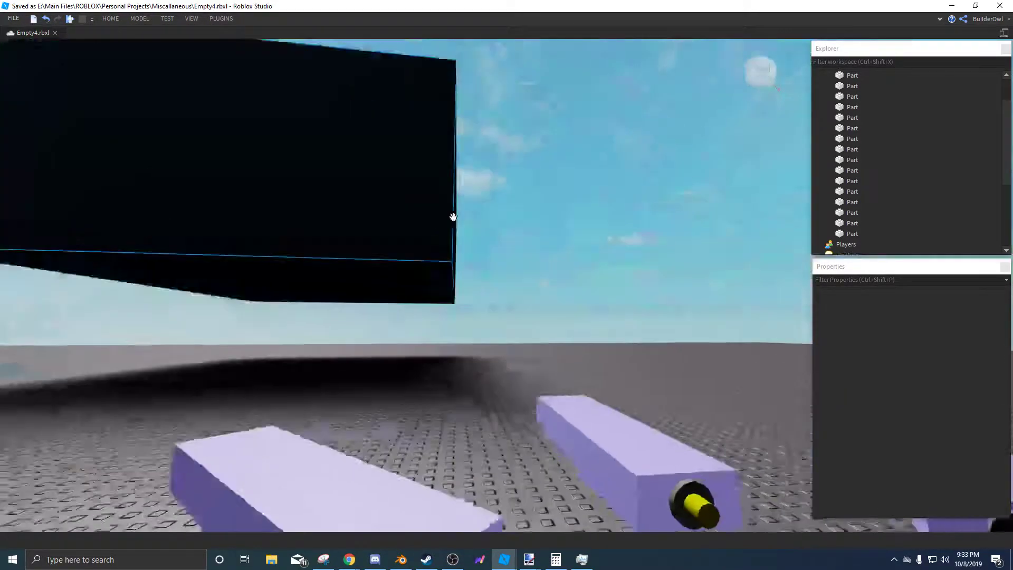
{"action": "right_click_drag", "start_coordinate": [453, 218], "coordinate": [454, 218]}
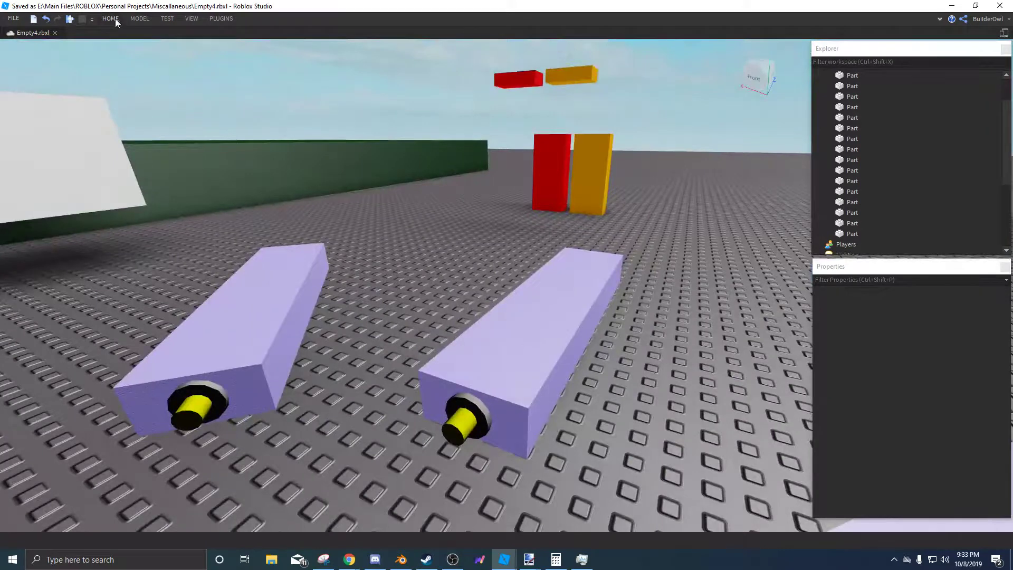
Open the Game Settings and review the Basic Info fields from name and playability to genre and playable devices.
{"action": "left_click", "coordinate": [115, 20]}
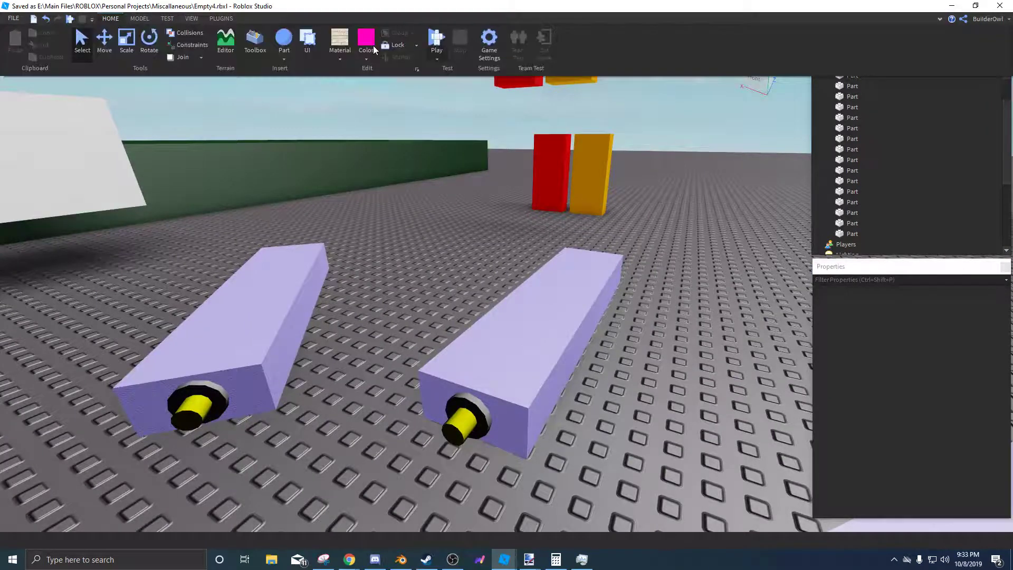
{"action": "left_click", "coordinate": [492, 46]}
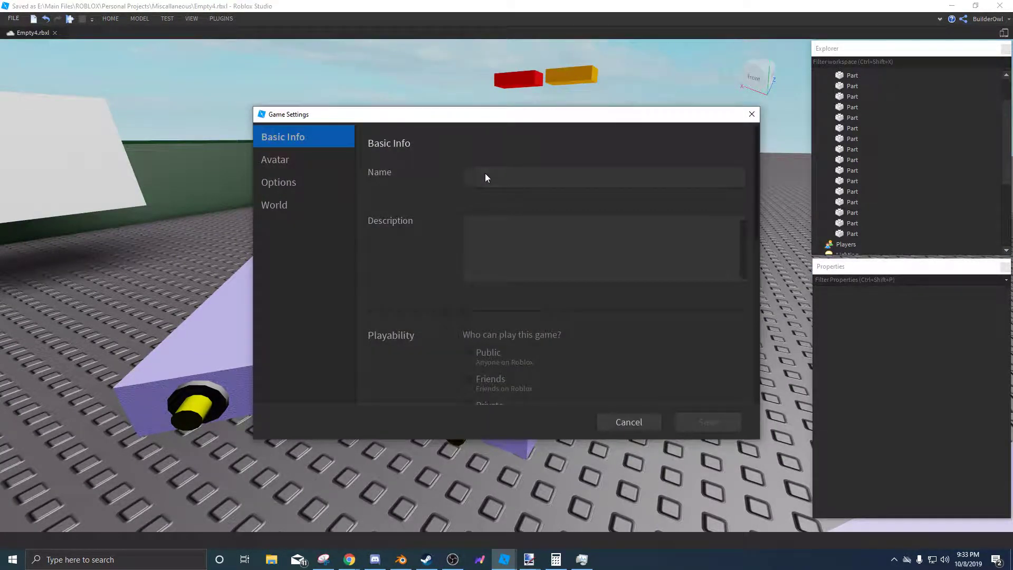
{"action": "scroll", "coordinate": [497, 250], "scroll_direction": "down", "scroll_amount": 3}
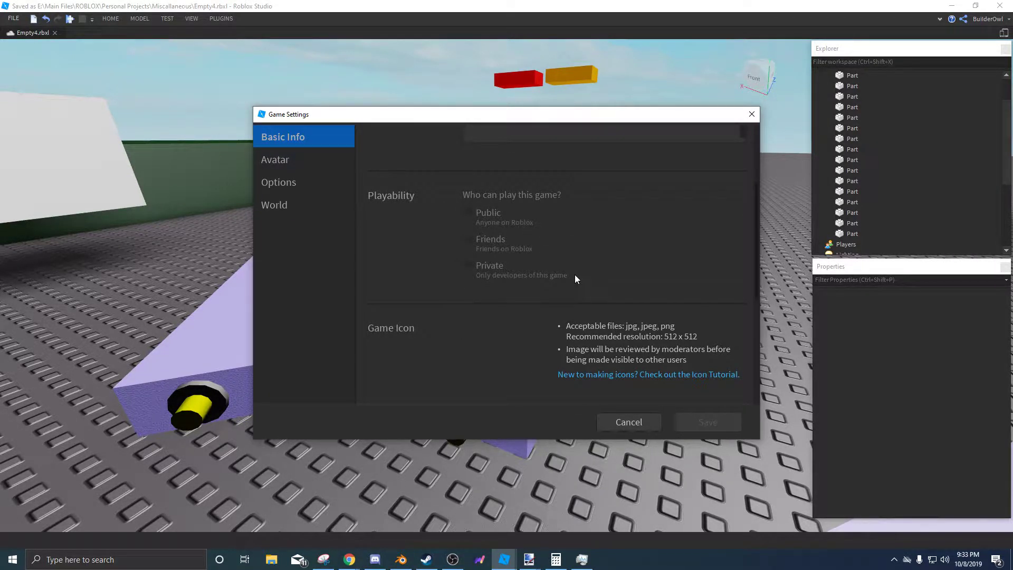
{"action": "scroll", "coordinate": [574, 275], "scroll_direction": "down", "scroll_amount": 3}
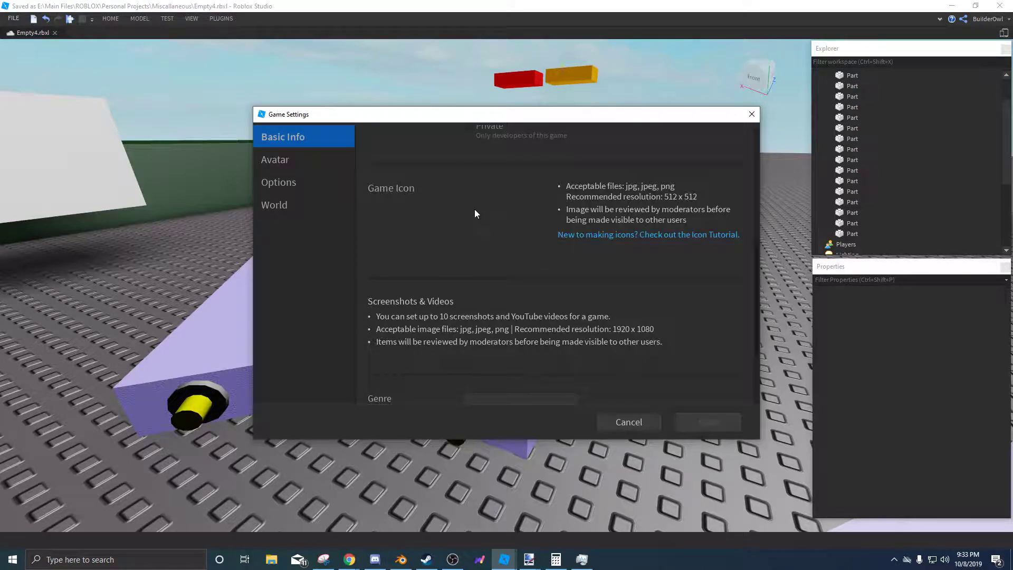
{"action": "scroll", "coordinate": [498, 208], "scroll_direction": "down", "scroll_amount": 3}
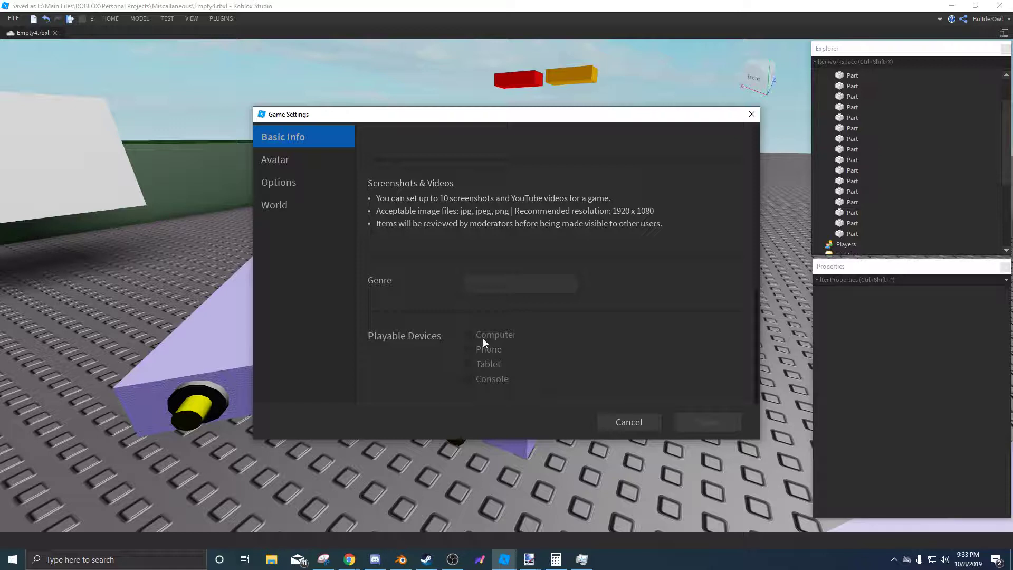
Review the Avatar settings, covering avatar type, animation, collision, scaling, body part and clothing overrides.
{"action": "left_click", "coordinate": [305, 164]}
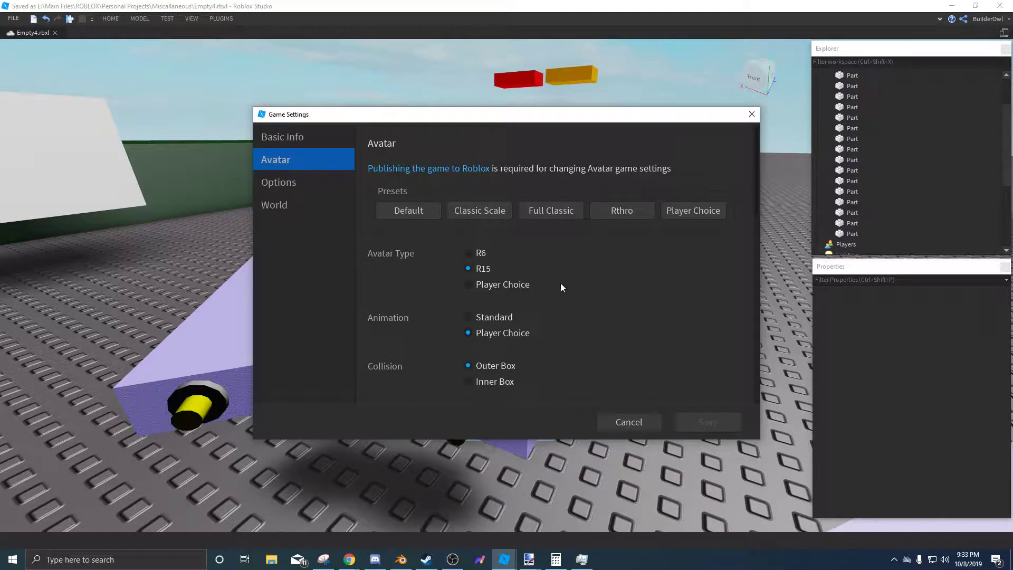
{"action": "scroll", "coordinate": [566, 285], "scroll_direction": "down", "scroll_amount": 5}
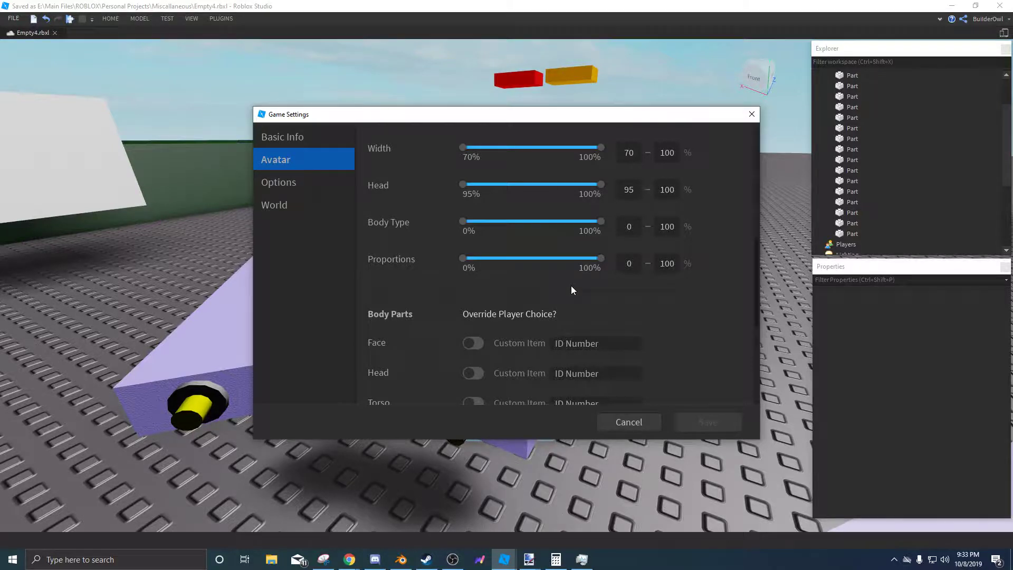
{"action": "scroll", "coordinate": [571, 289], "scroll_direction": "down", "scroll_amount": 4}
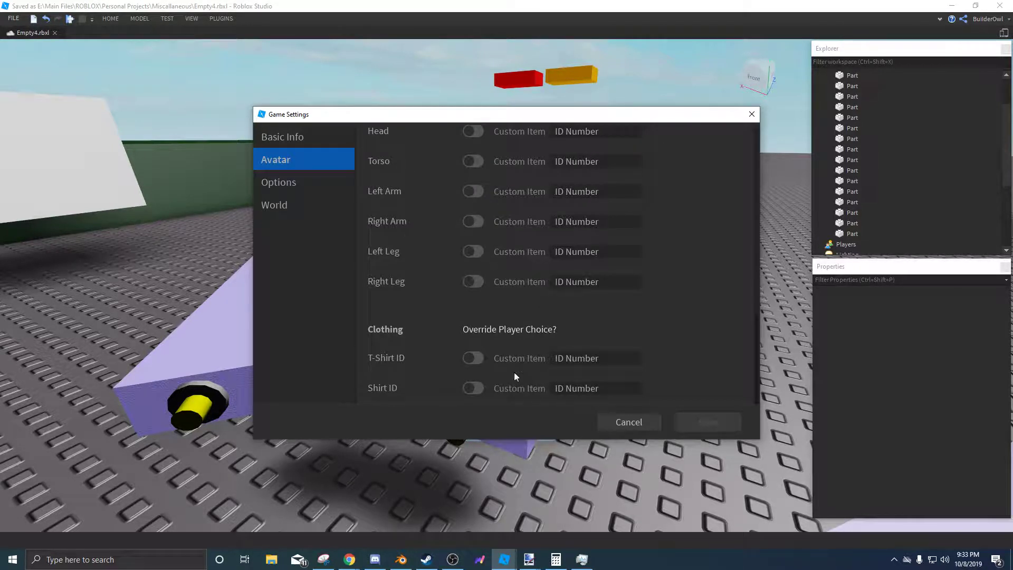
{"action": "scroll", "coordinate": [514, 372], "scroll_direction": "up", "scroll_amount": 4}
{"action": "scroll", "coordinate": [508, 337], "scroll_direction": "down", "scroll_amount": 3}
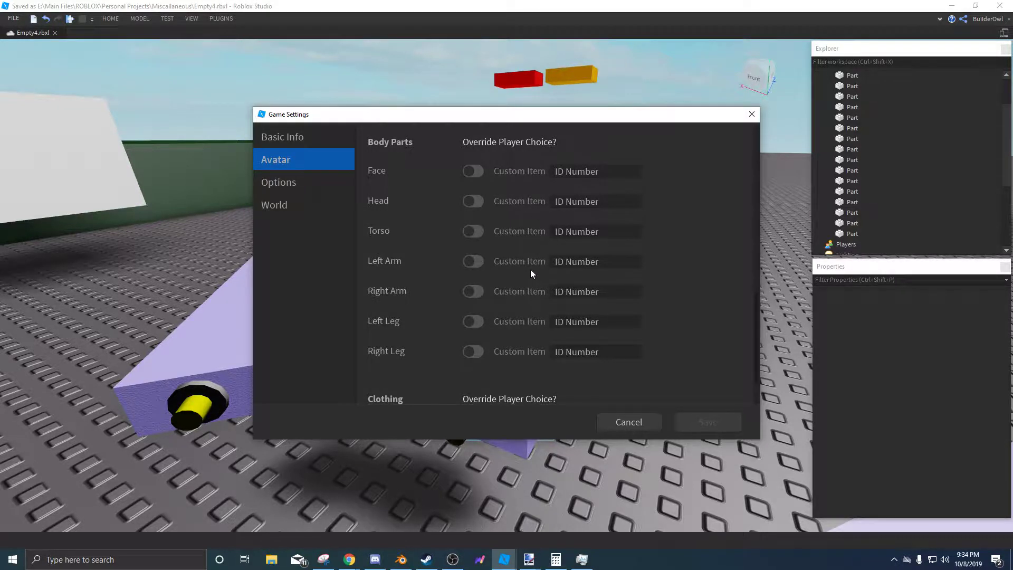
{"action": "scroll", "coordinate": [529, 271], "scroll_direction": "down", "scroll_amount": 2}
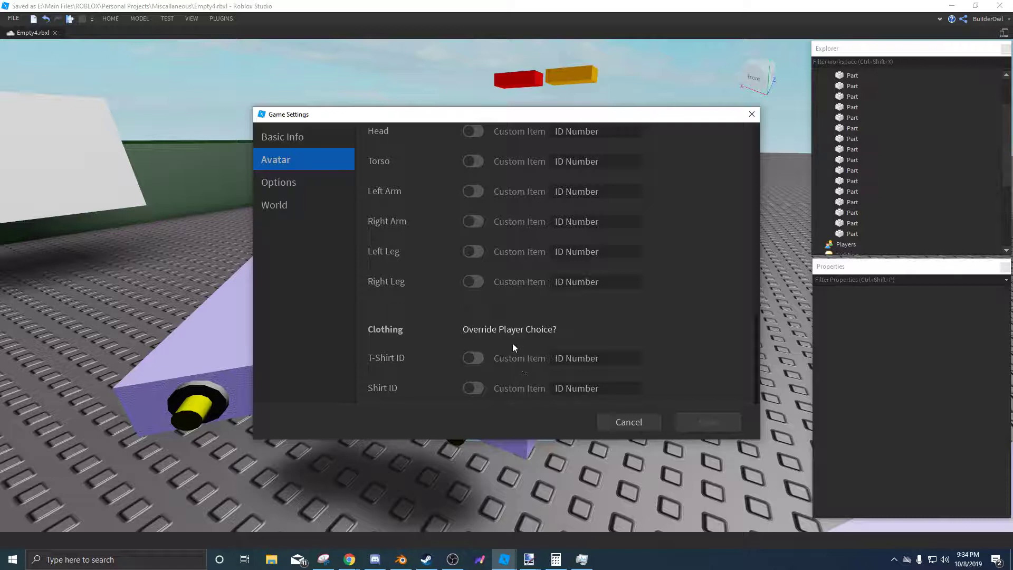
Review the HTTP and API options and the World gravity, jump, walk and slope settings, and close the Game Settings.
{"action": "left_click", "coordinate": [306, 186]}
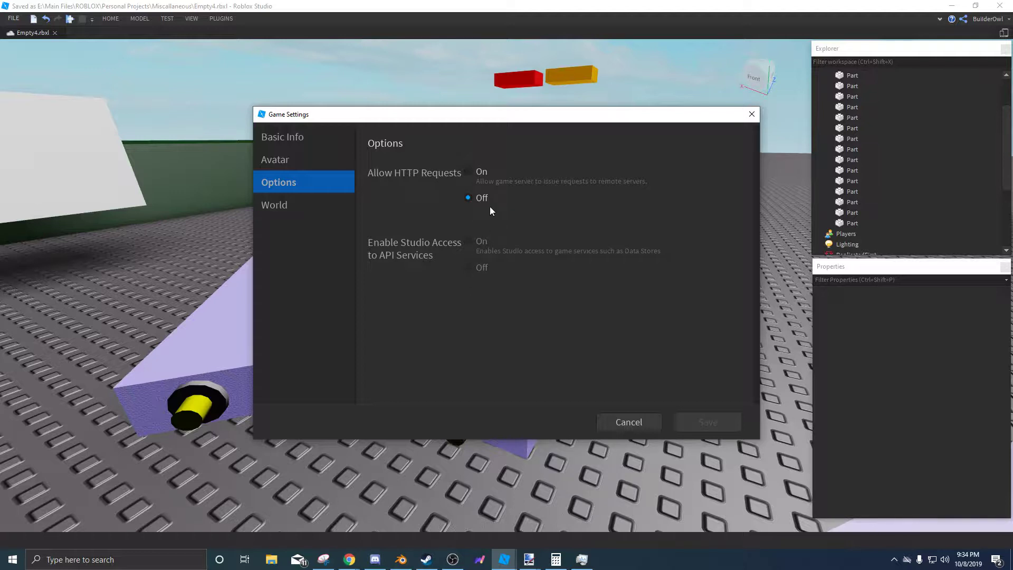
{"action": "left_click", "coordinate": [284, 210]}
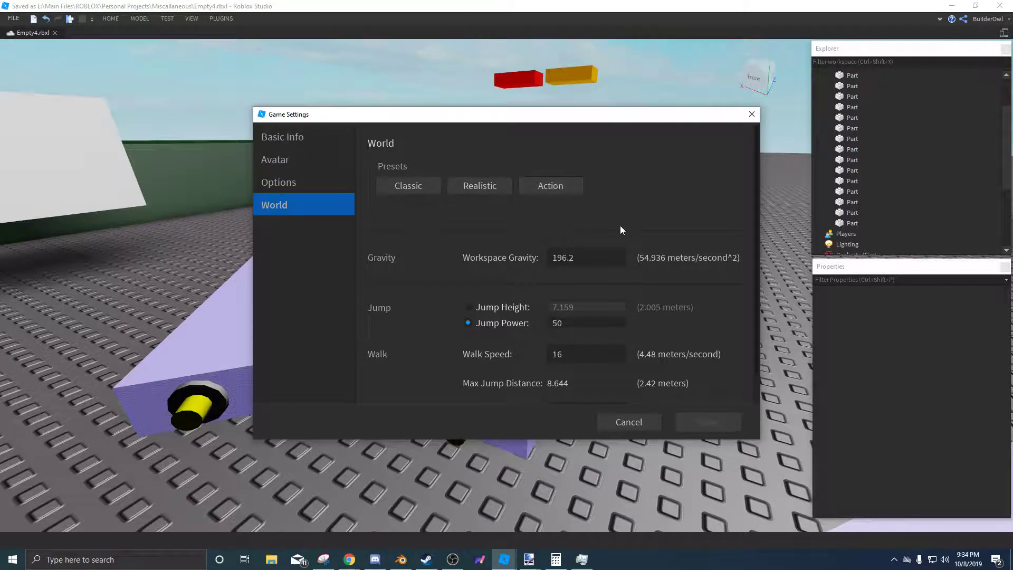
{"action": "scroll", "coordinate": [615, 222], "scroll_direction": "down", "scroll_amount": 1}
{"action": "scroll", "coordinate": [580, 226], "scroll_direction": "up", "scroll_amount": 1}
{"action": "scroll", "coordinate": [607, 189], "scroll_direction": "down", "scroll_amount": 1}
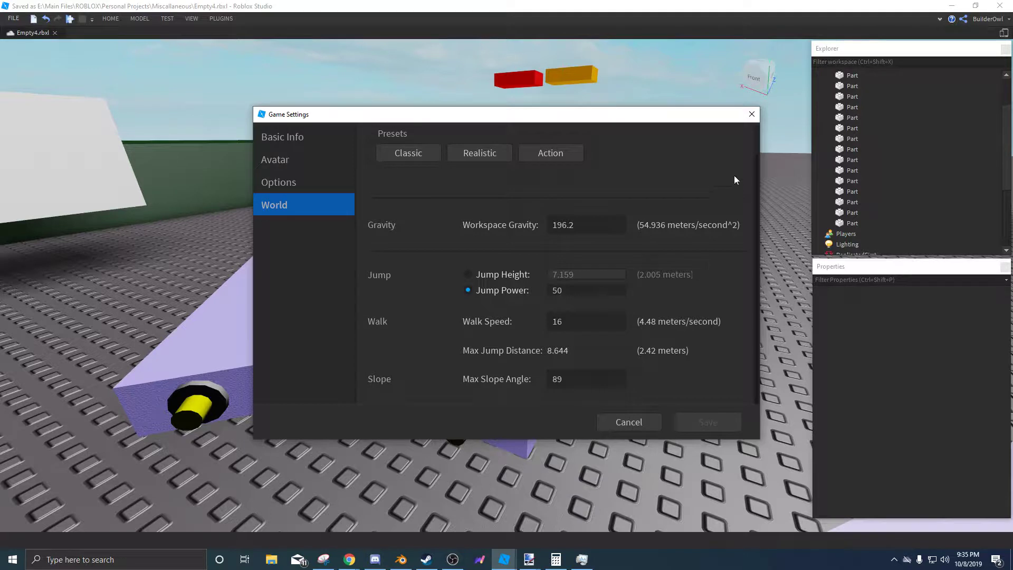
{"action": "left_click", "coordinate": [752, 115]}
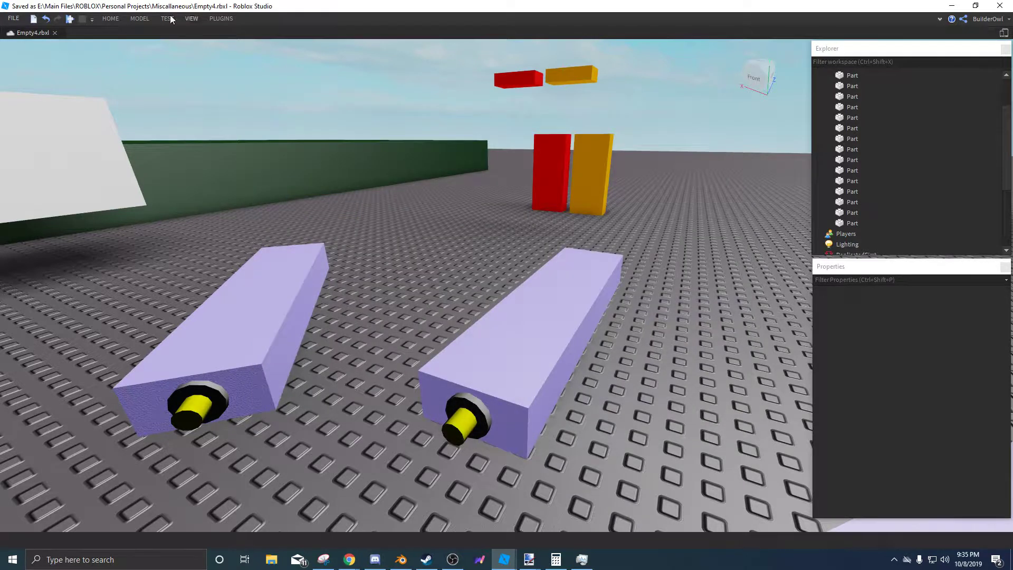
Select the middle violet block and activate the Move tool on it.
{"action": "left_click", "coordinate": [106, 19]}
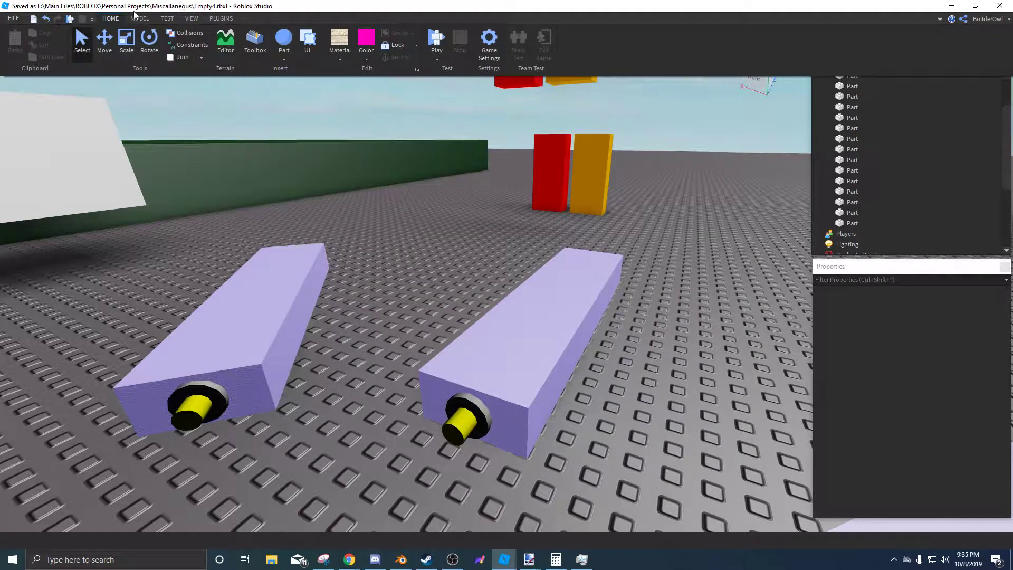
{"action": "left_click", "coordinate": [138, 19]}
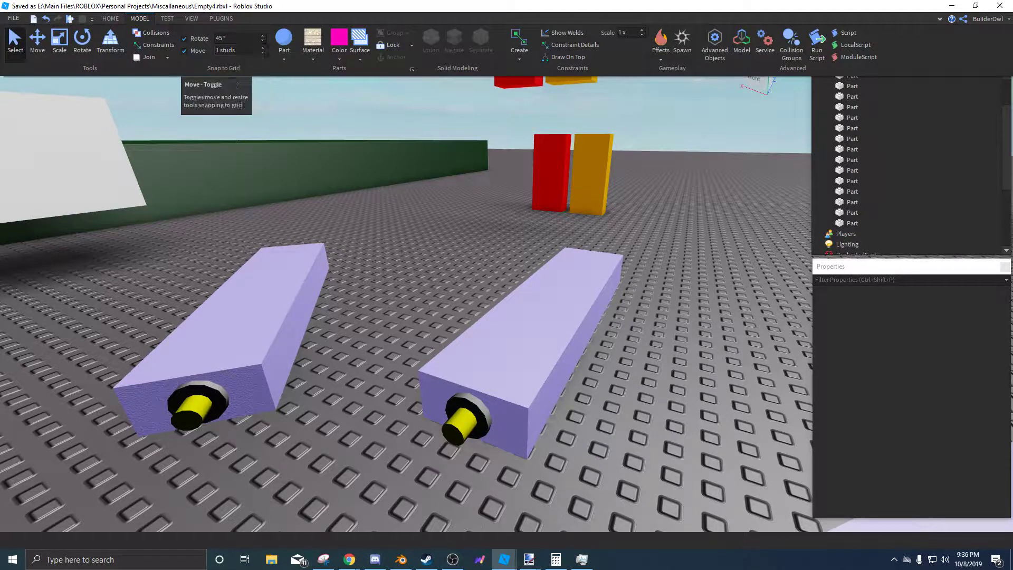
{"action": "left_click", "coordinate": [502, 315]}
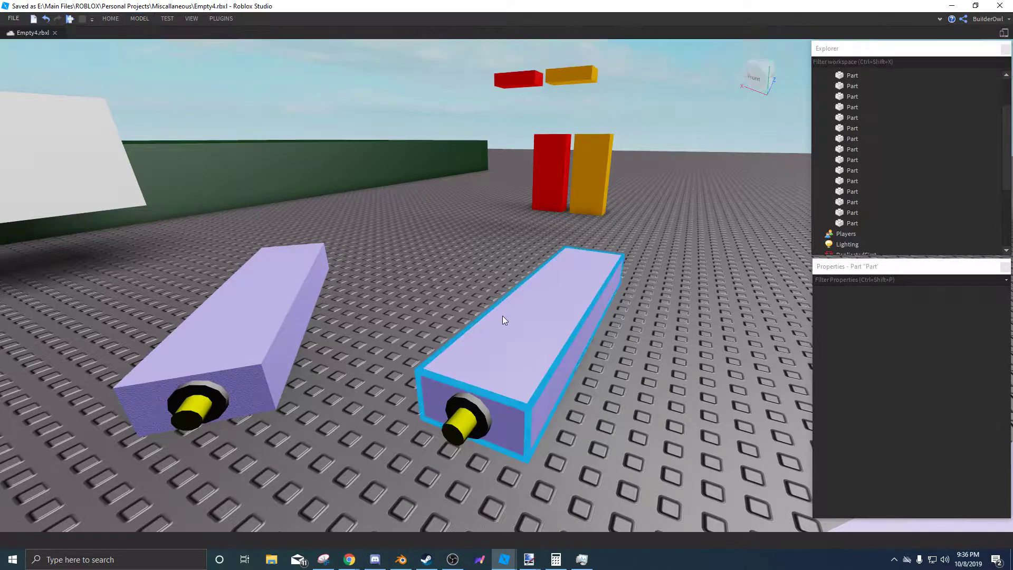
{"action": "left_click", "coordinate": [133, 19]}
{"action": "left_click", "coordinate": [37, 43]}
{"action": "right_click_drag", "start_coordinate": [455, 239], "coordinate": [454, 239]}
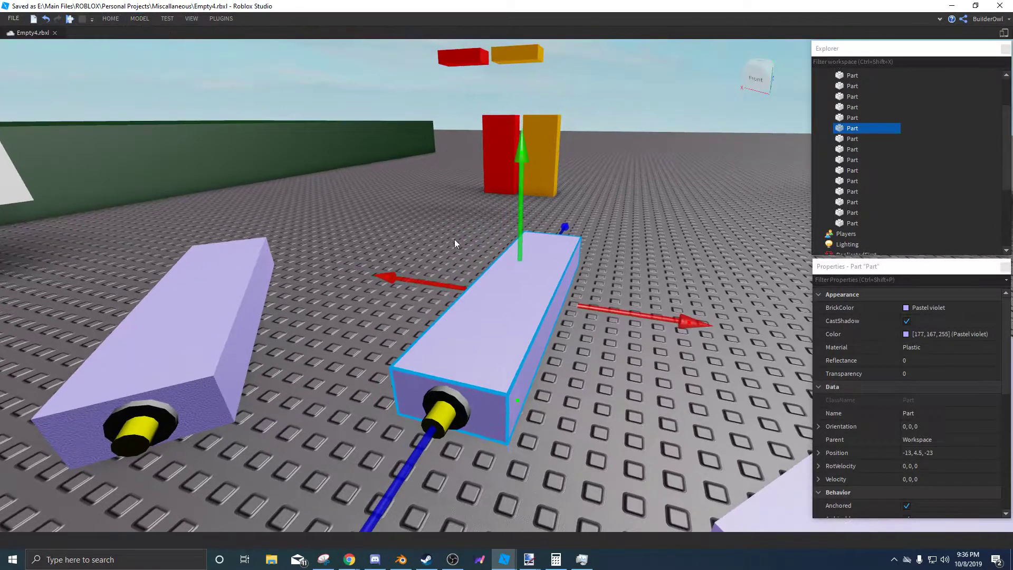
Set the move snapping increment to 50 studs.
{"action": "mouse_move", "coordinate": [413, 276]}
{"action": "left_mouse_down"}
{"action": "mouse_move", "coordinate": [350, 267]}
{"action": "mouse_move", "coordinate": [419, 272]}
{"action": "left_mouse_up"}
{"action": "left_click", "coordinate": [140, 19]}
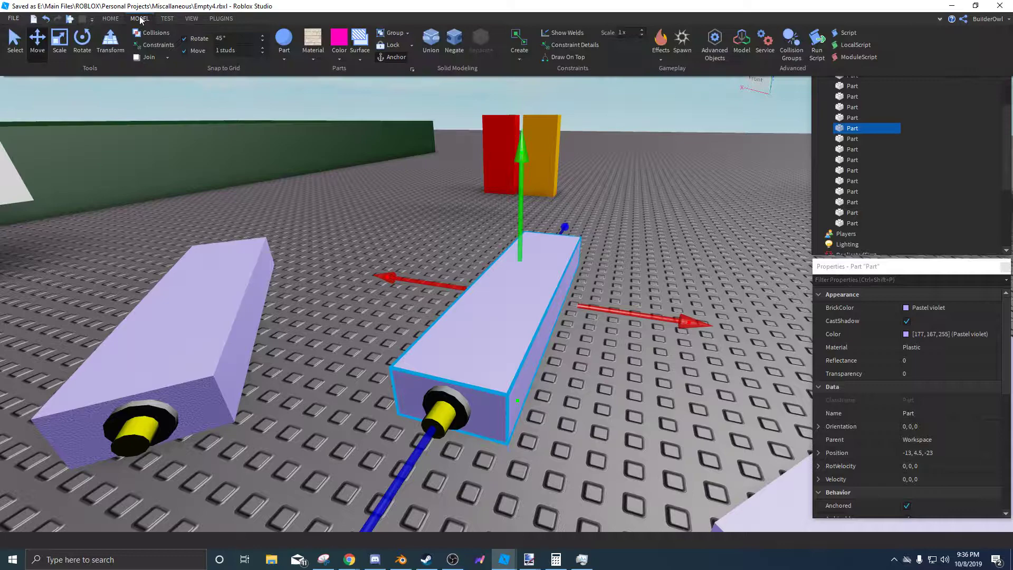
{"action": "left_click", "coordinate": [237, 50]}
{"action": "type", "text": ".5"}
{"action": "key", "text": "Return"}
{"action": "scroll", "coordinate": [562, 252], "scroll_direction": "down", "scroll_amount": 5}
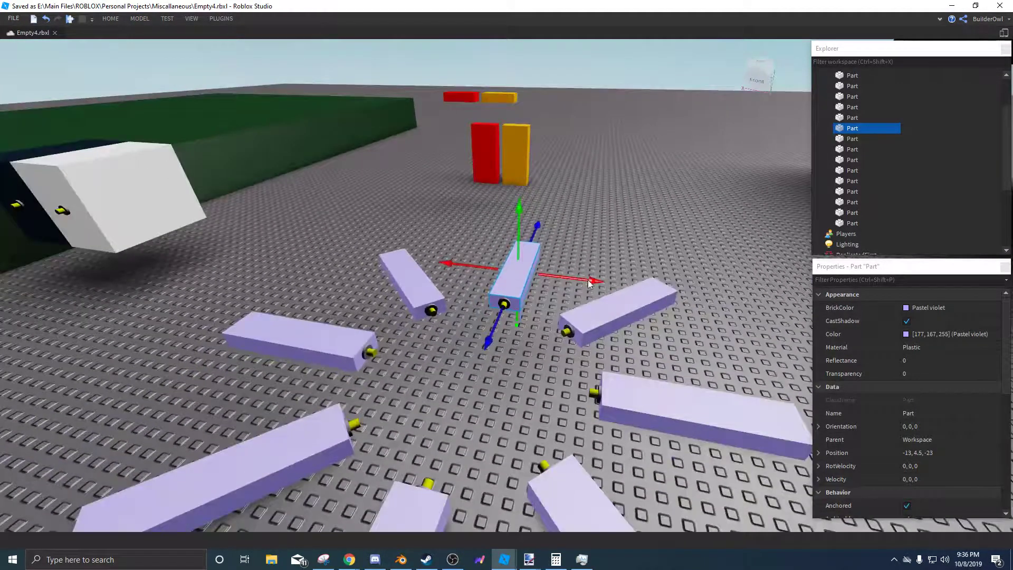
Move the middle violet block 200 studs along the X axis and undo the move.
{"action": "left_click_drag", "start_coordinate": [591, 281], "coordinate": [72, 213]}
{"action": "key", "text": "s"}
{"action": "key", "text": "a"}
{"action": "key", "text": "ctrl+z"}
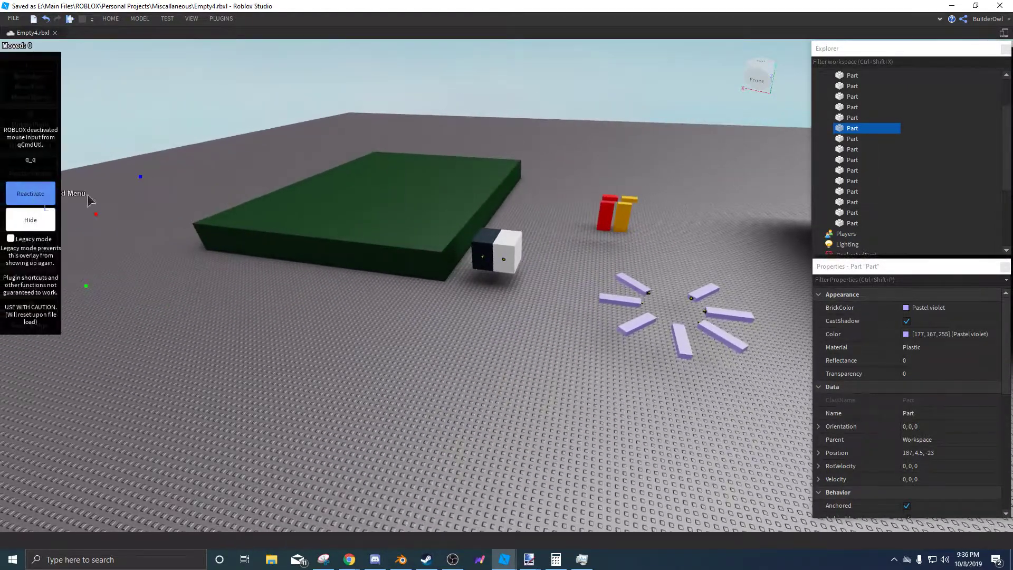
{"action": "key", "text": "ctrl+z"}
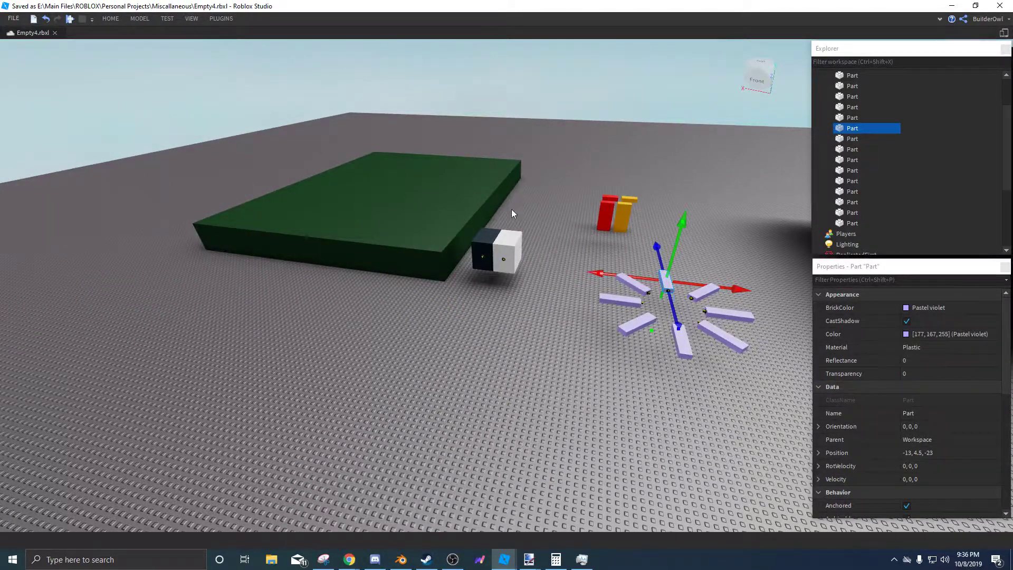
Deselect the violet block and set the move snapping increment to 1 stud.
{"action": "right_click_drag", "start_coordinate": [511, 209], "coordinate": [562, 200]}
{"action": "key", "text": "w"}
{"action": "left_click", "coordinate": [567, 196]}
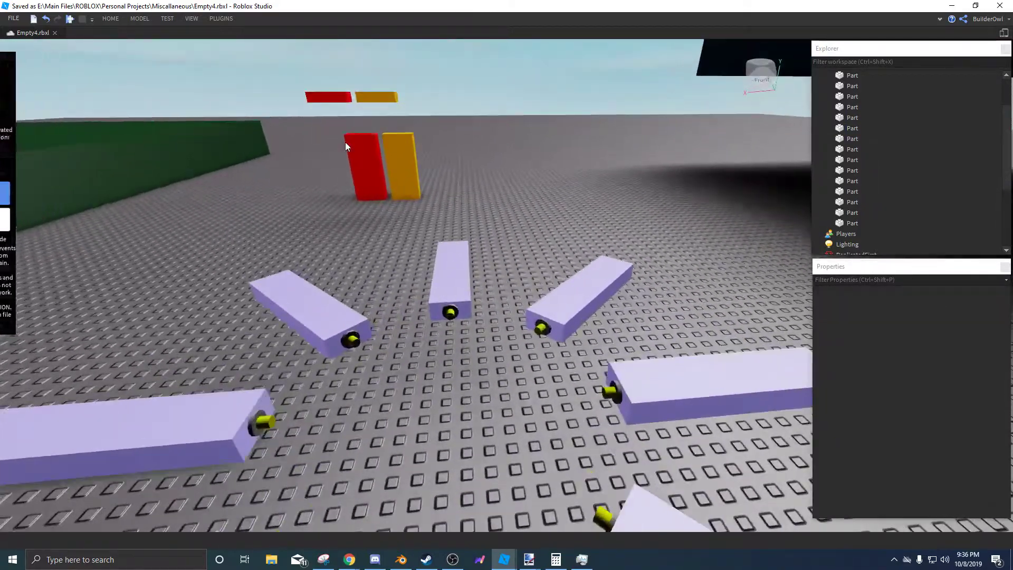
{"action": "key", "text": "w"}
{"action": "left_click", "coordinate": [132, 17]}
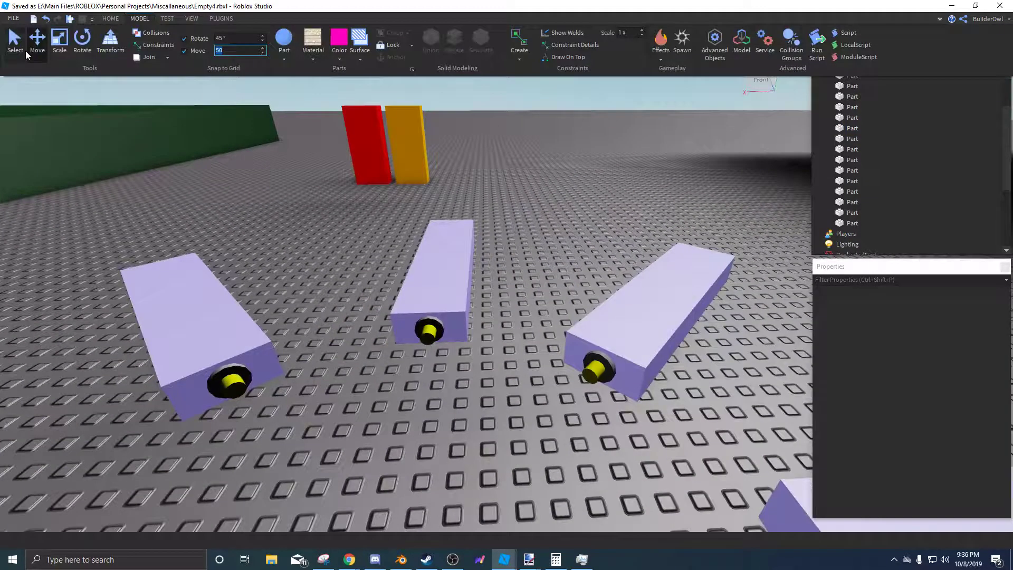
{"action": "type", "text": "1"}
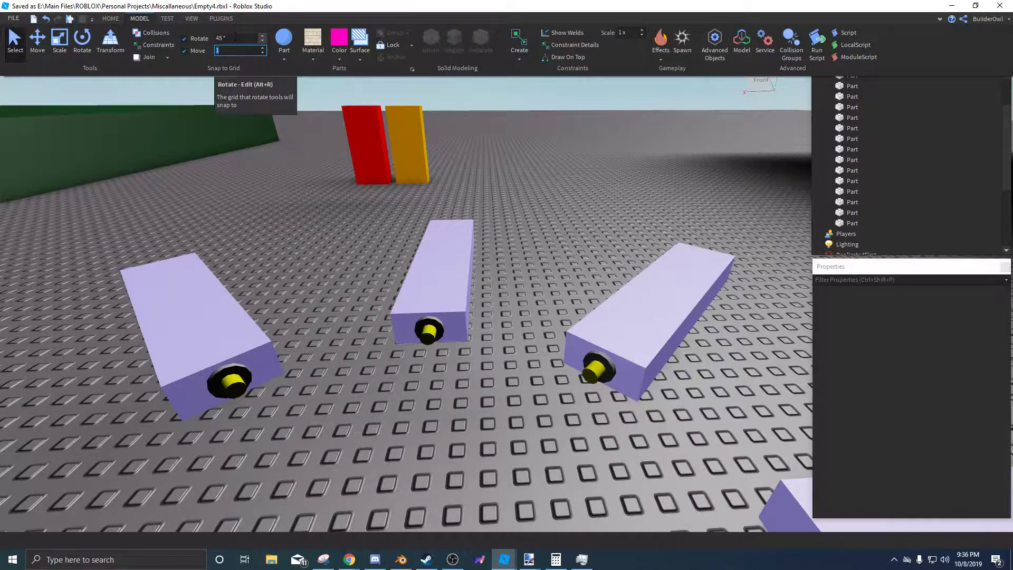
Review the available part shapes and the surface types for parts.
{"action": "left_click", "coordinate": [284, 60]}
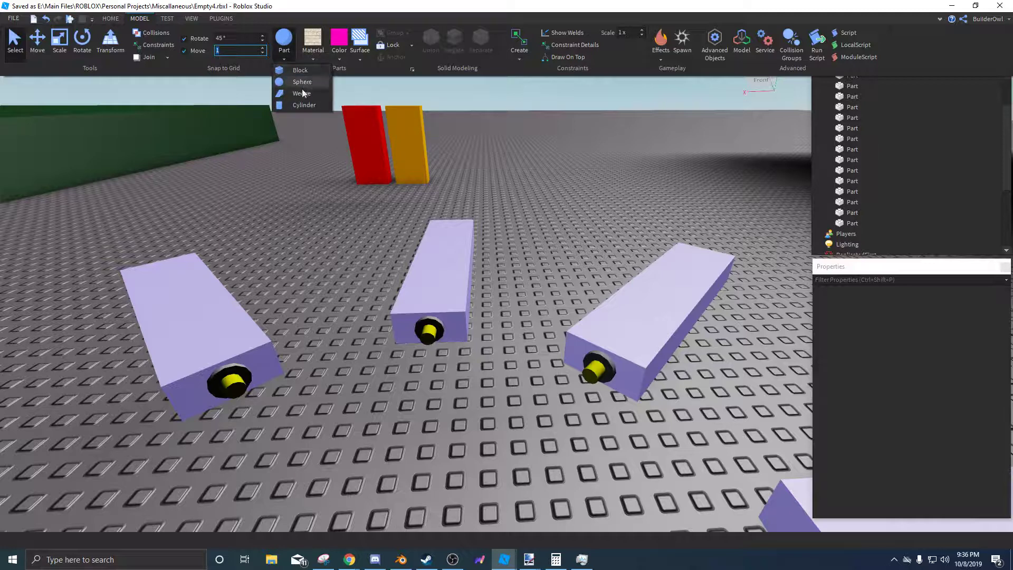
{"action": "left_click", "coordinate": [384, 23]}
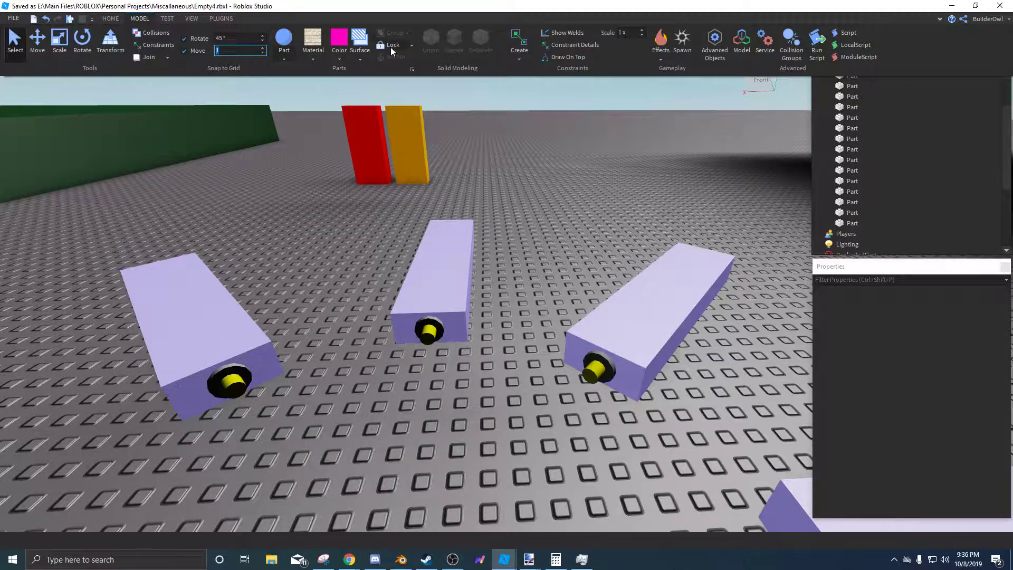
{"action": "left_click", "coordinate": [359, 59]}
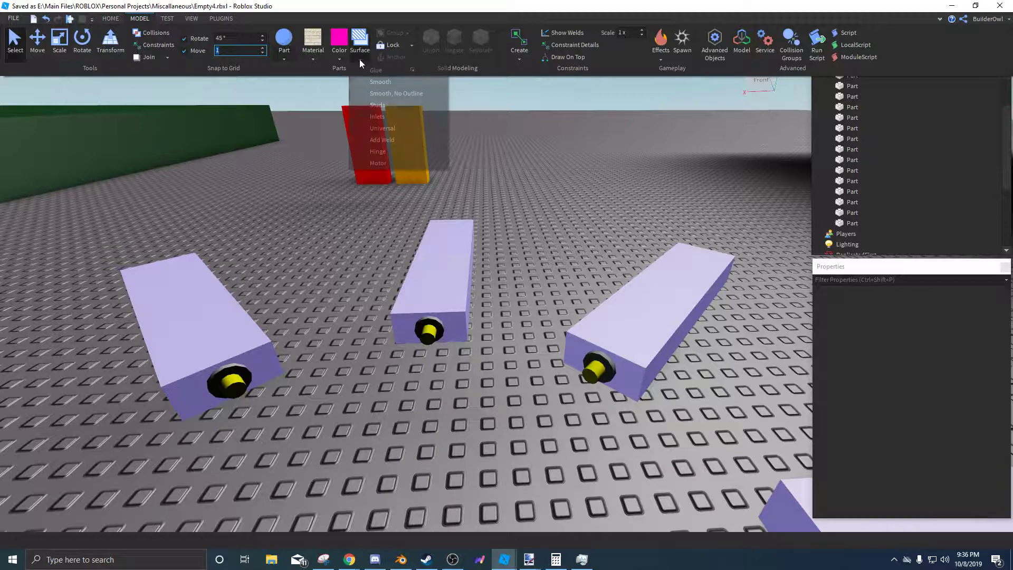
{"action": "left_click", "coordinate": [402, 18]}
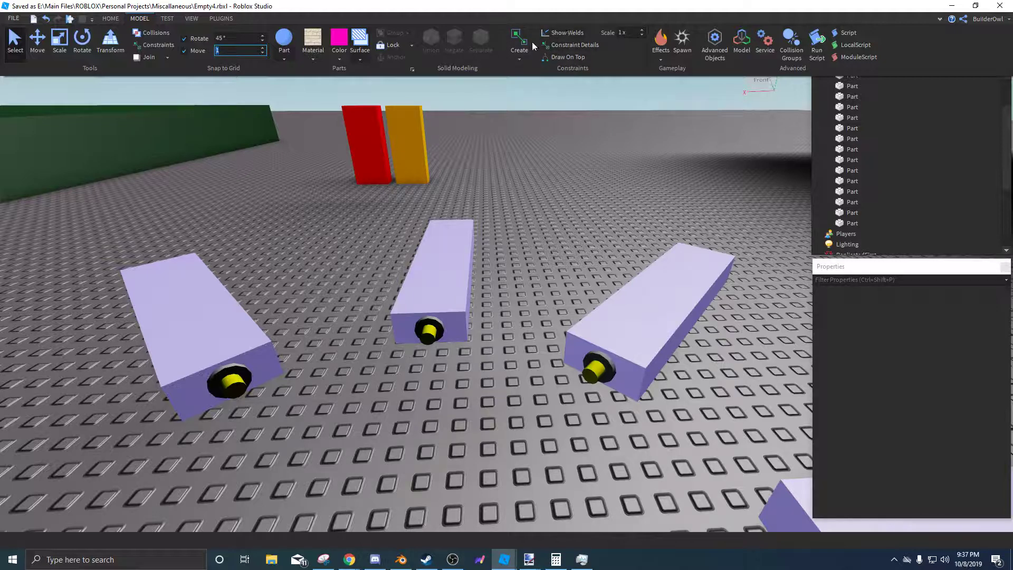
Add a Fire effect to the middle violet block and delete that effect again.
{"action": "left_click", "coordinate": [660, 61]}
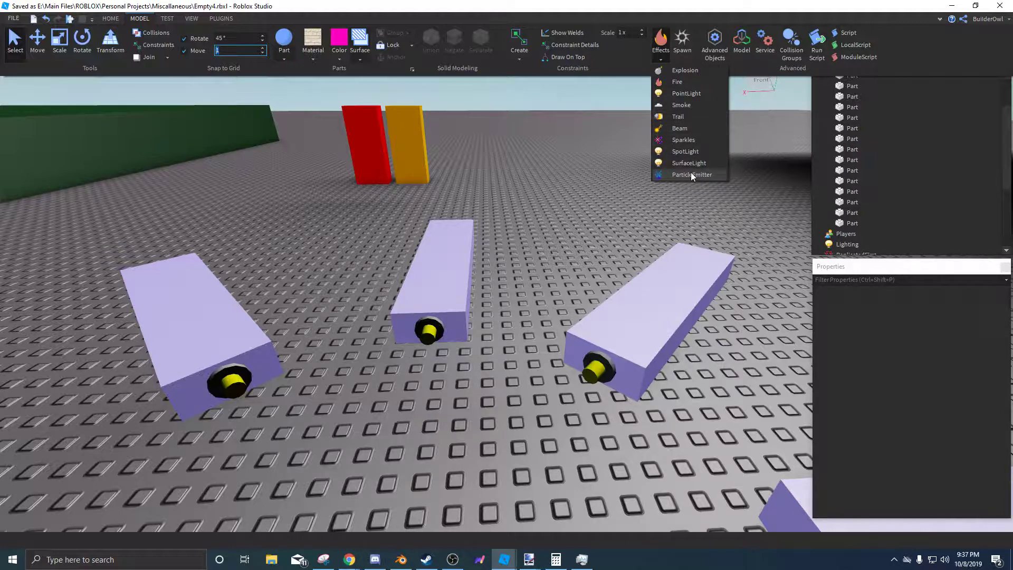
{"action": "left_click", "coordinate": [423, 248]}
{"action": "left_click", "coordinate": [428, 260]}
{"action": "left_click", "coordinate": [110, 19]}
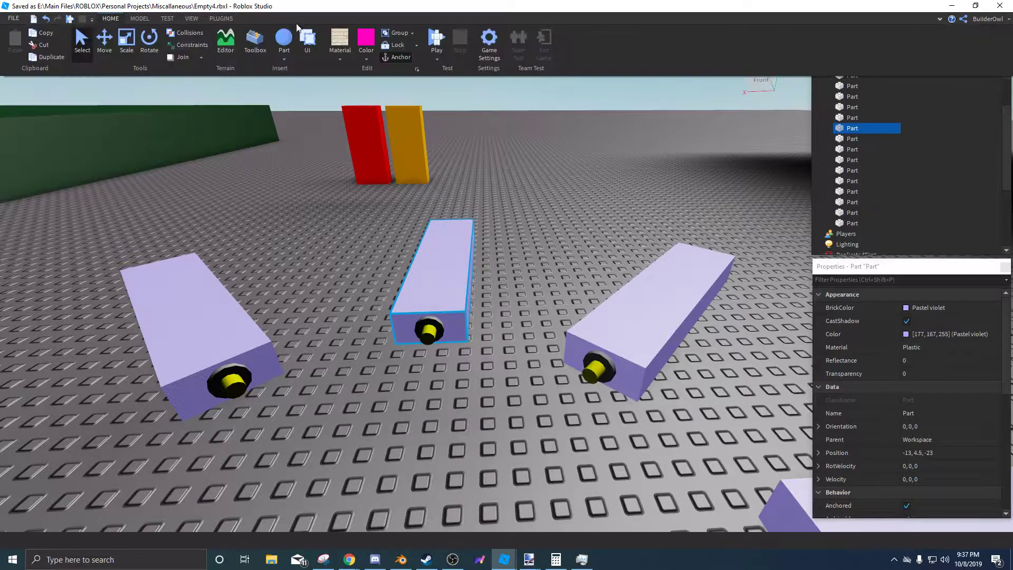
{"action": "left_click", "coordinate": [139, 19]}
{"action": "left_click", "coordinate": [660, 56]}
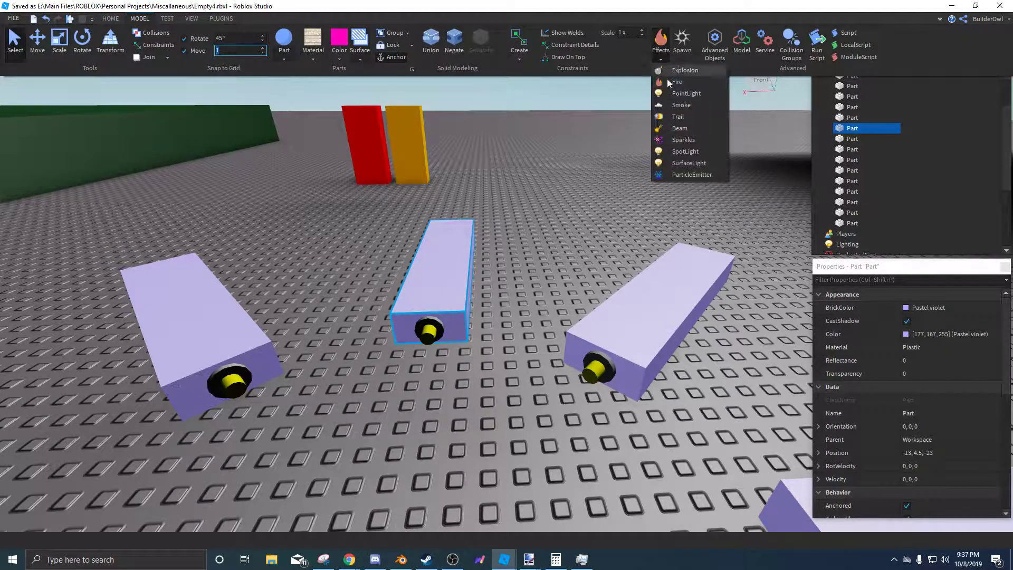
{"action": "left_click", "coordinate": [678, 81]}
{"action": "key", "text": "ctrl+F1"}
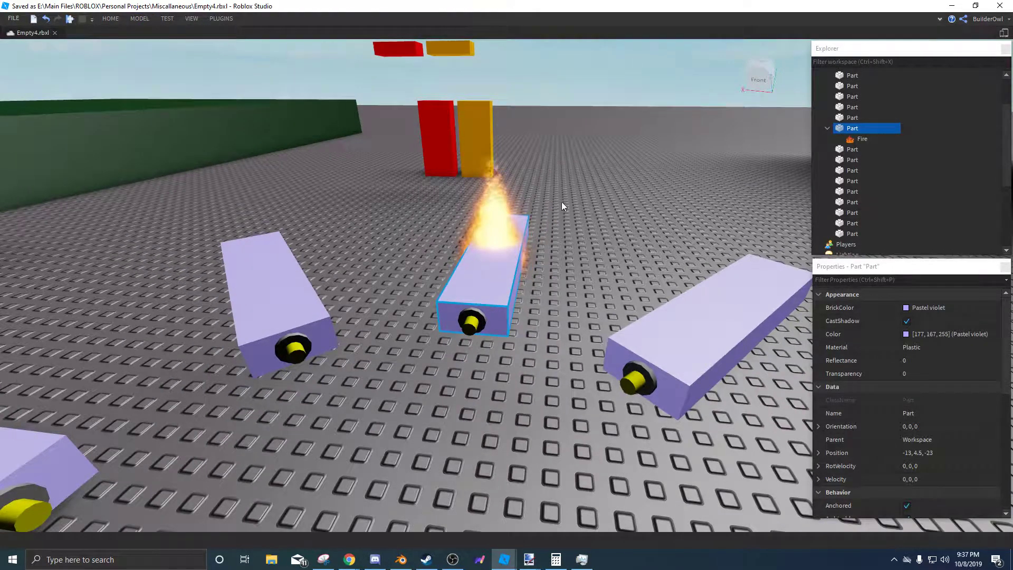
{"action": "left_click", "coordinate": [860, 138]}
{"action": "key", "text": "Delete"}
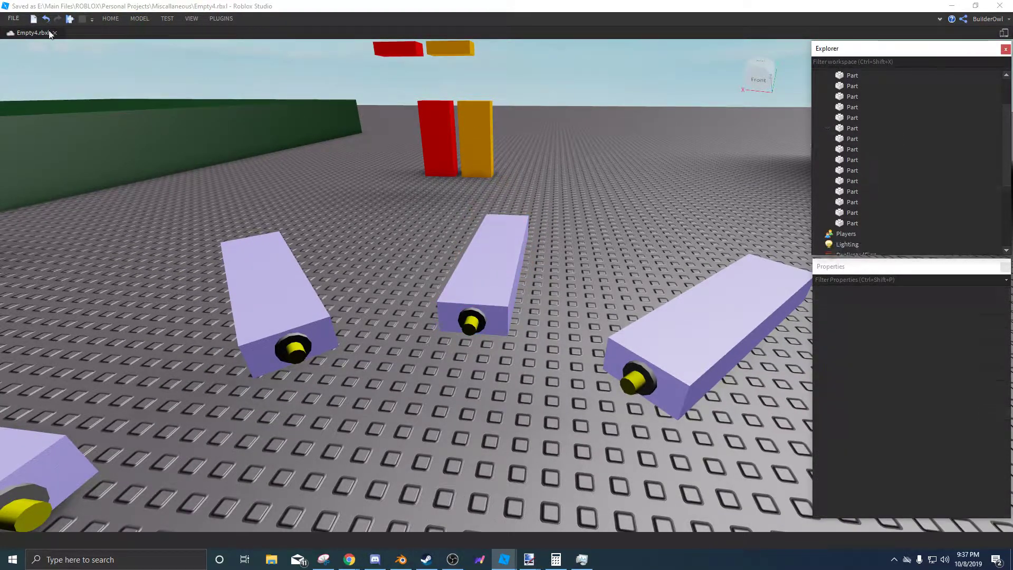
Insert a spawn location near the violet blocks and delete it.
{"action": "left_click", "coordinate": [140, 18]}
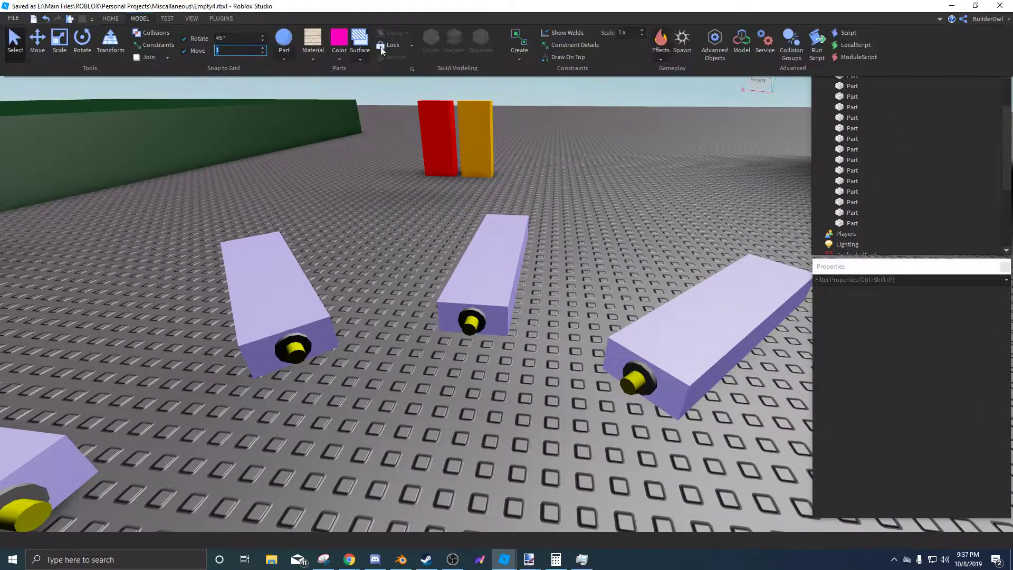
{"action": "left_click", "coordinate": [679, 43]}
{"action": "right_click_drag", "start_coordinate": [527, 130], "coordinate": [530, 128]}
{"action": "left_click", "coordinate": [527, 129]}
{"action": "left_click", "coordinate": [563, 277]}
{"action": "key", "text": "Delete"}
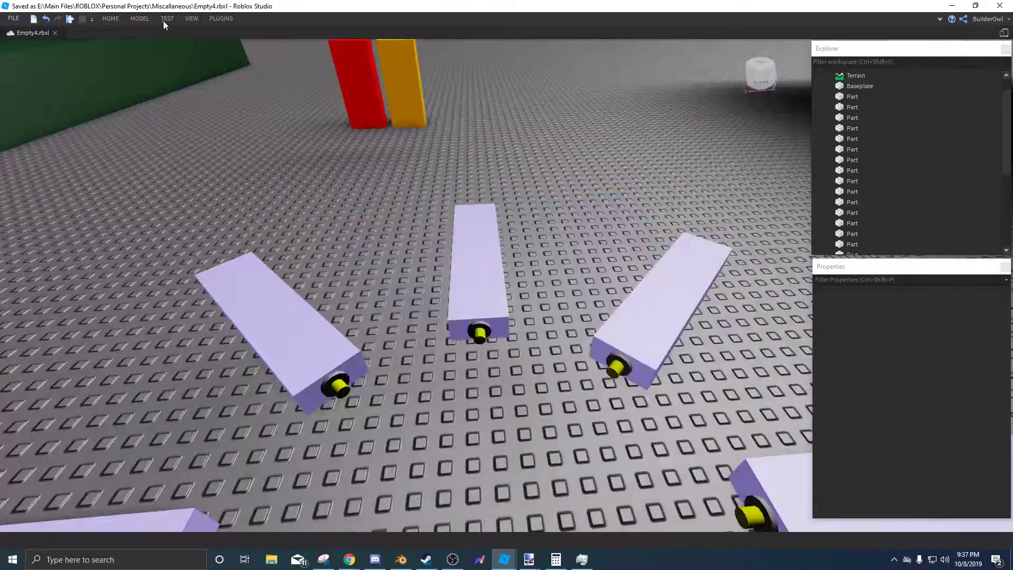
Open the Advanced Objects list, examine its entries from start to end, and close it.
{"action": "left_click", "coordinate": [140, 19]}
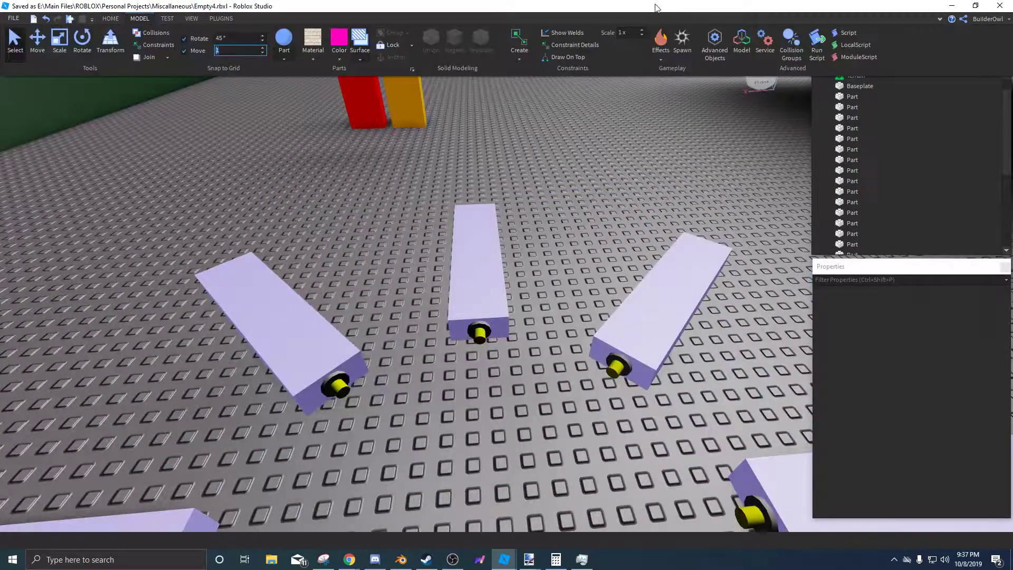
{"action": "left_click", "coordinate": [724, 50]}
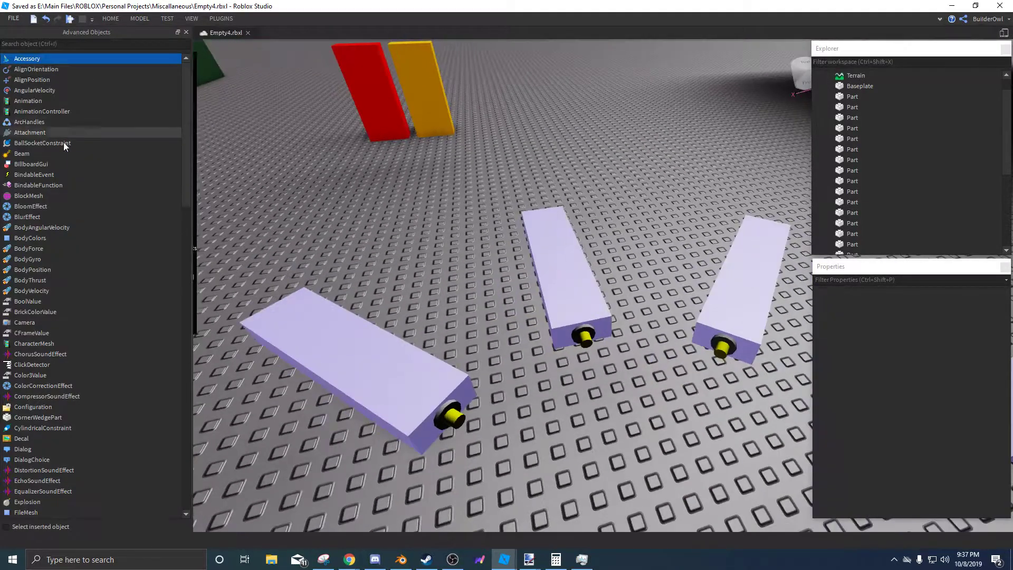
{"action": "scroll", "coordinate": [66, 141], "scroll_direction": "down", "scroll_amount": 1}
{"action": "scroll", "coordinate": [69, 143], "scroll_direction": "down", "scroll_amount": 20}
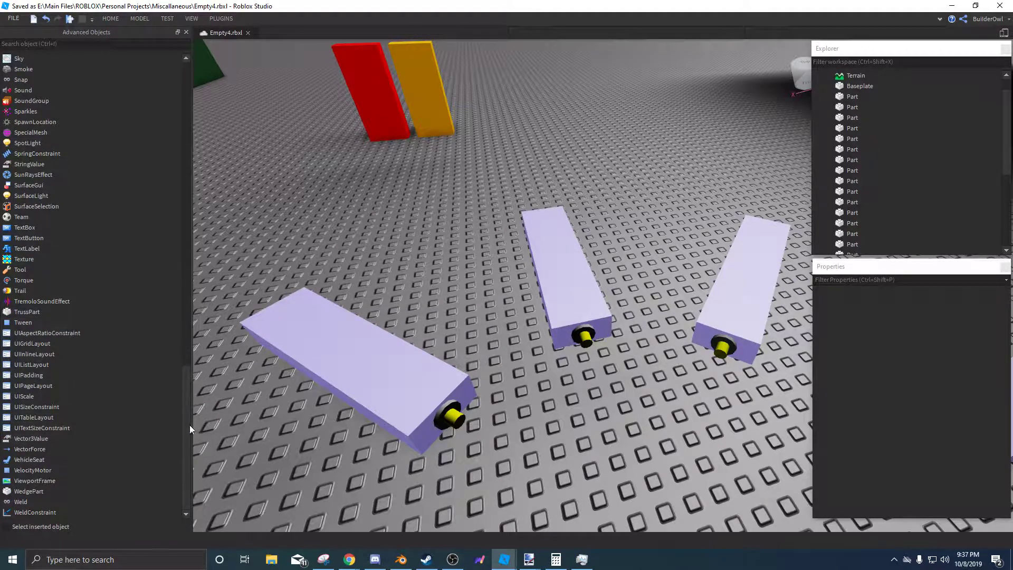
{"action": "left_click_drag", "start_coordinate": [189, 425], "coordinate": [193, 116]}
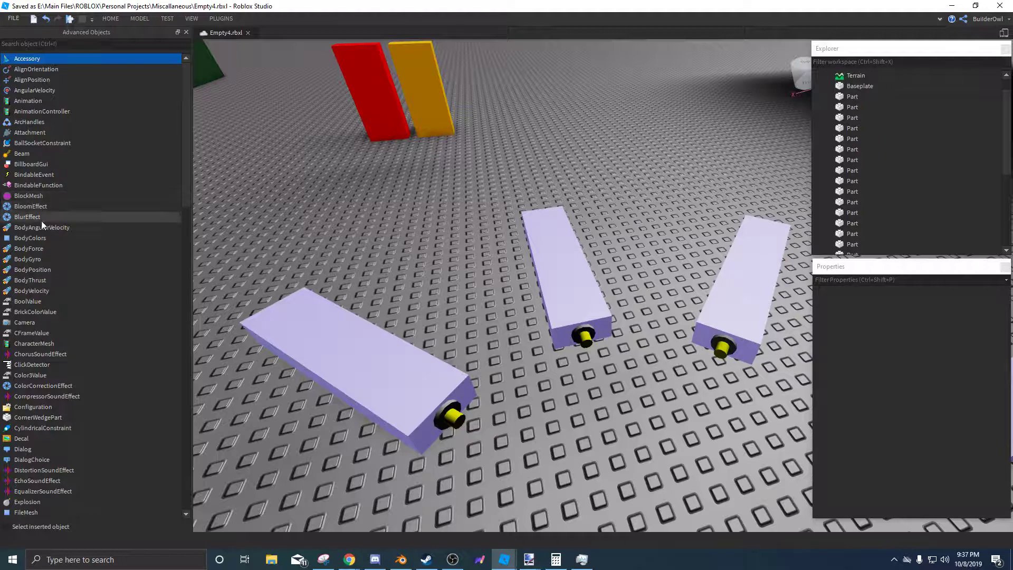
{"action": "mouse_move", "coordinate": [187, 113]}
{"action": "left_mouse_down"}
{"action": "mouse_move", "coordinate": [192, 226]}
{"action": "mouse_move", "coordinate": [208, 292]}
{"action": "mouse_move", "coordinate": [189, 95]}
{"action": "left_mouse_up"}
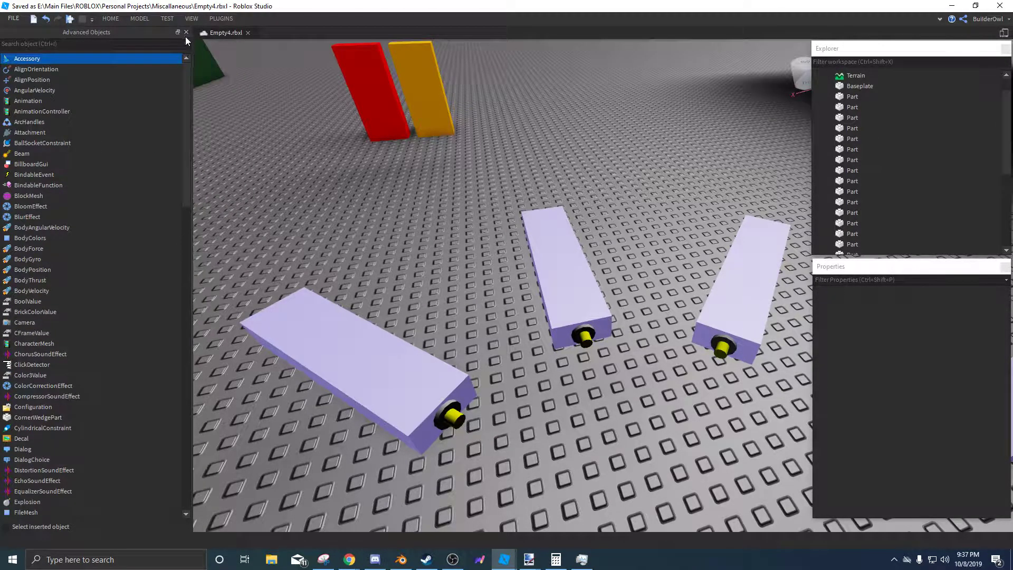
{"action": "left_click", "coordinate": [186, 33]}
Examine the upright and floating red and yellow blocks from the front and the back.
{"action": "left_click", "coordinate": [140, 18]}
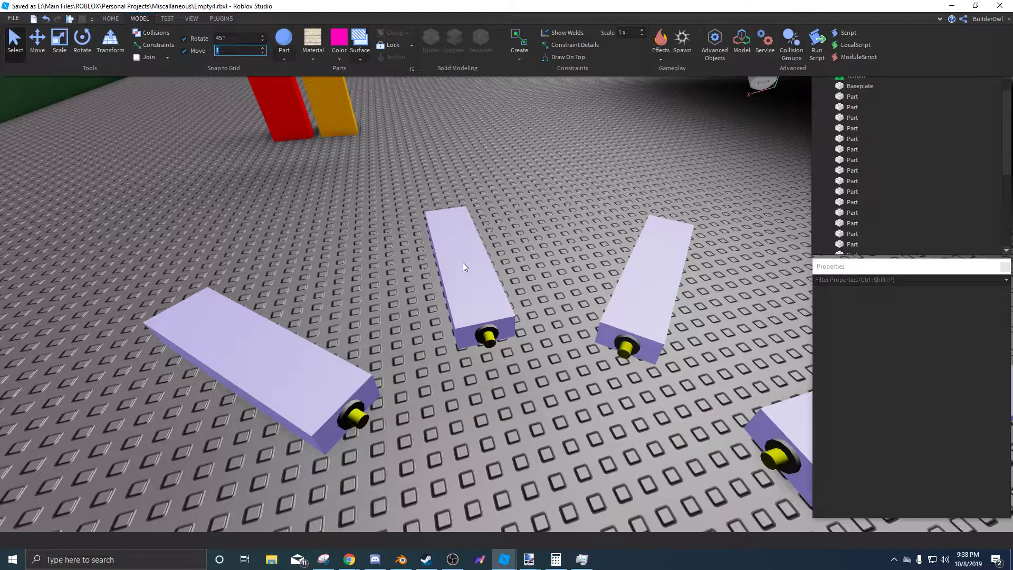
{"action": "right_click_drag", "start_coordinate": [505, 267], "coordinate": [523, 220]}
{"action": "key", "text": "w"}
{"action": "key", "text": "e"}
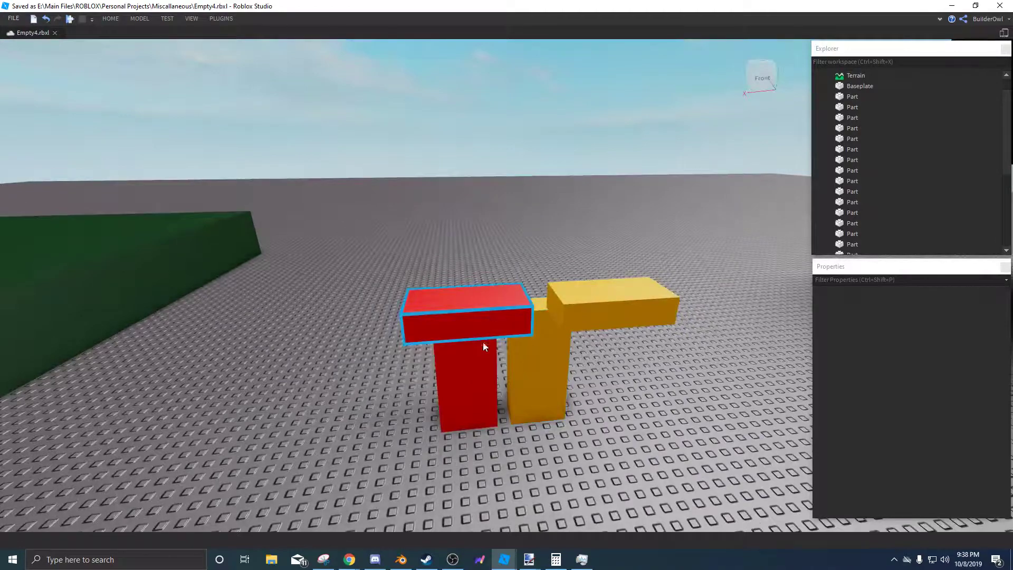
{"action": "key", "text": "a"}
{"action": "right_click_drag", "start_coordinate": [482, 376], "coordinate": [444, 312]}
{"action": "key", "text": "w"}
{"action": "key", "text": "a"}
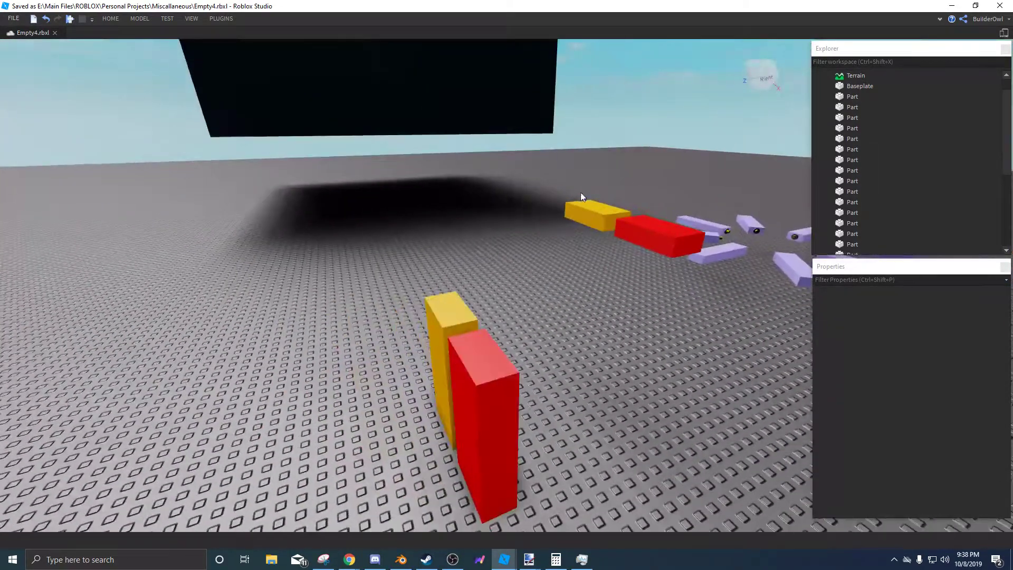
{"action": "key", "text": "a"}
{"action": "right_click_drag", "start_coordinate": [622, 232], "coordinate": [622, 232]}
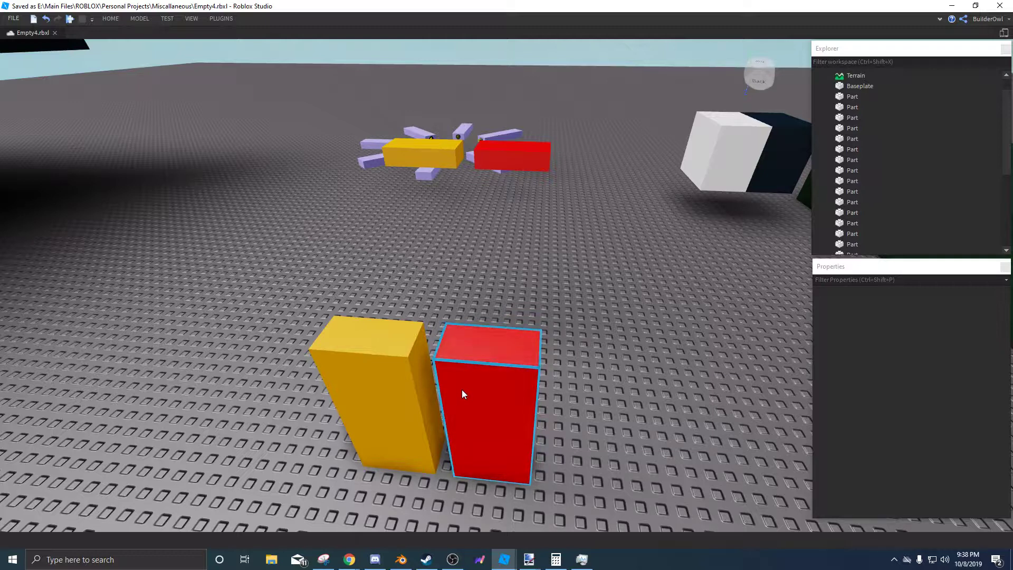
{"action": "left_click", "coordinate": [427, 145]}
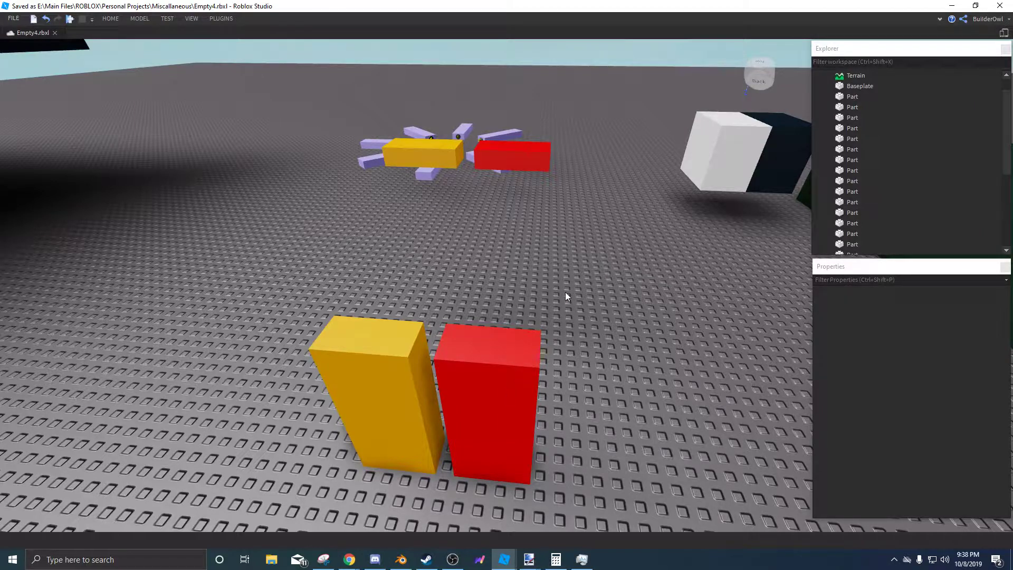
{"action": "key", "text": "d"}
{"action": "right_click_drag", "start_coordinate": [568, 302], "coordinate": [568, 302]}
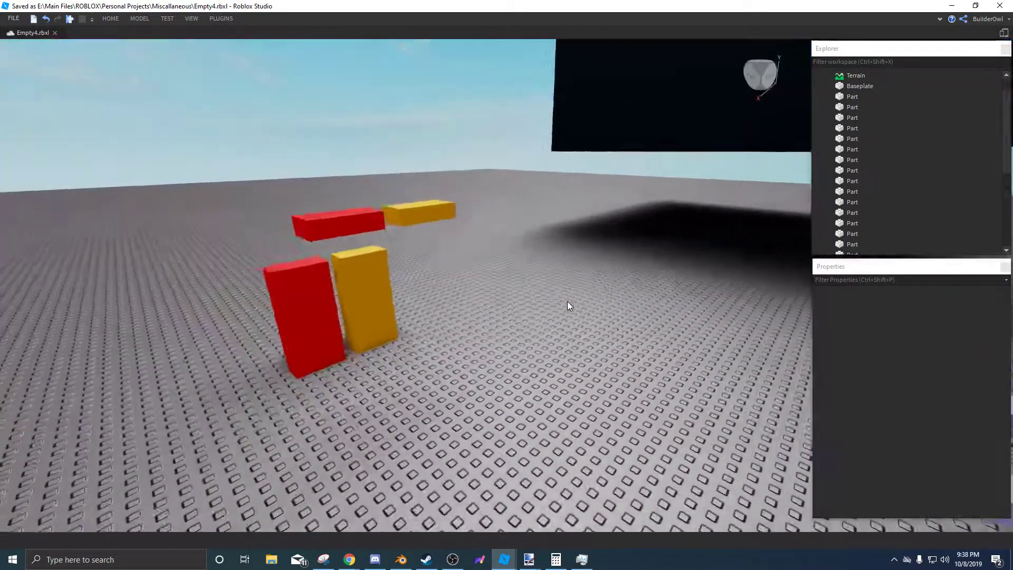
{"action": "key", "text": "s"}
{"action": "key", "text": "d"}
Review the testing options and the simulation modes Play, Play Here and Run.
{"action": "left_click", "coordinate": [140, 20]}
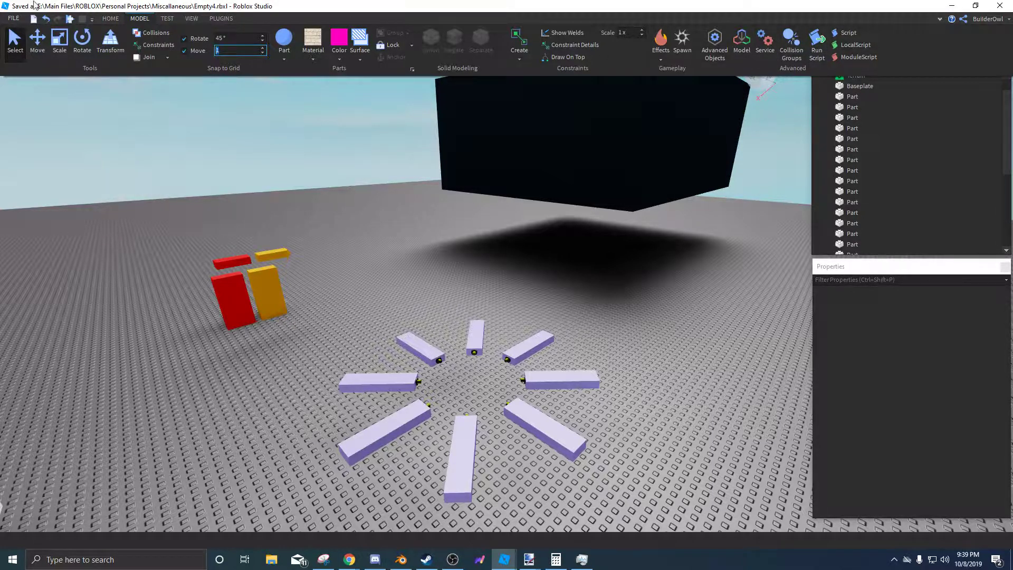
{"action": "left_click", "coordinate": [167, 20]}
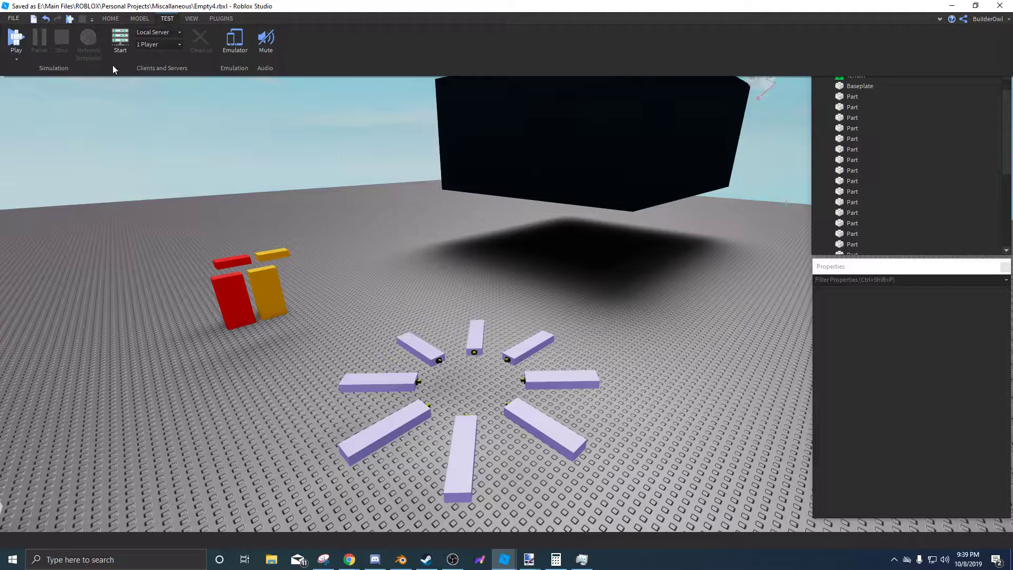
{"action": "left_click", "coordinate": [16, 59]}
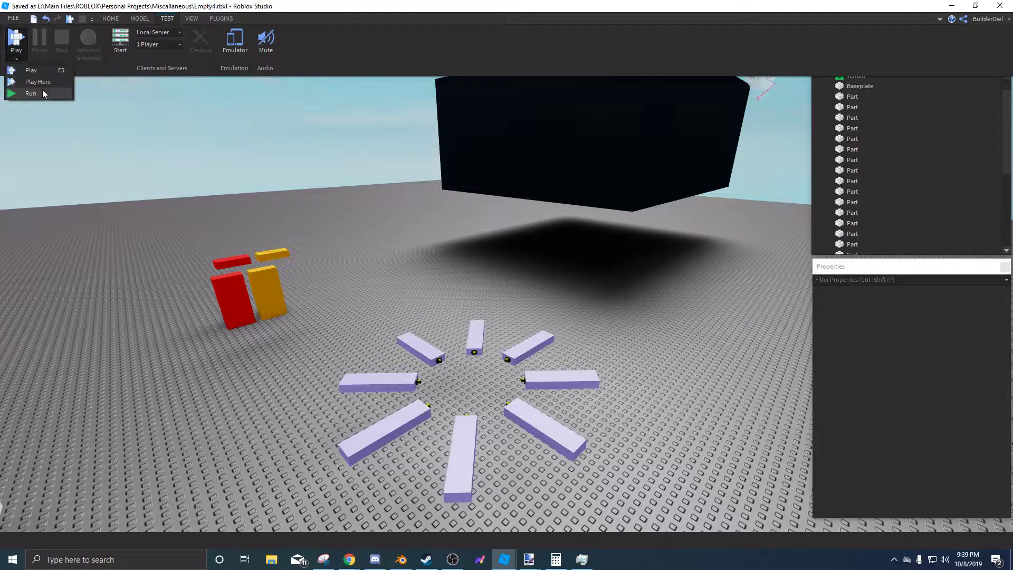
Leave the simulation modes and hide the Explorer from the workspace.
{"action": "left_click", "coordinate": [191, 19]}
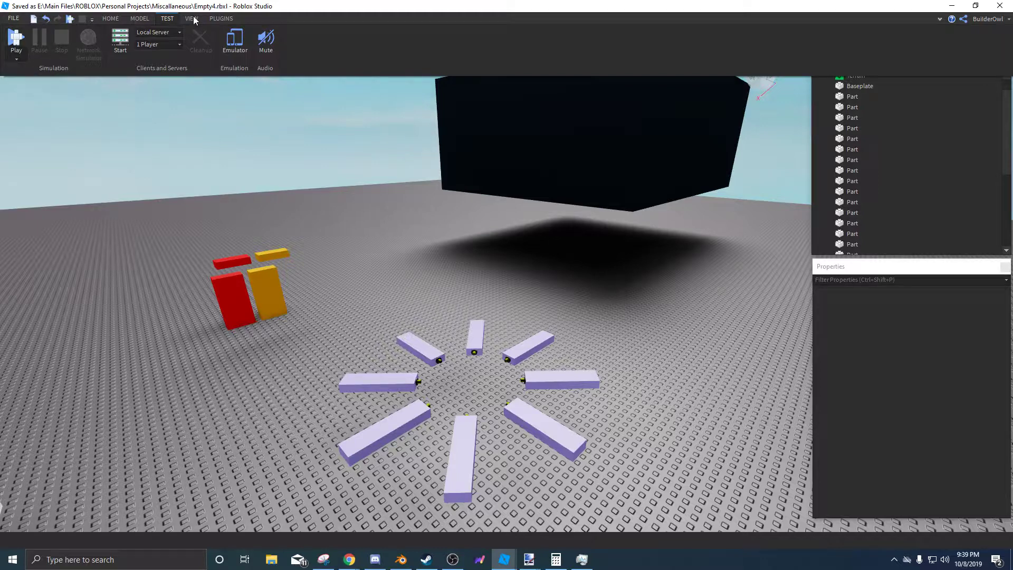
{"action": "left_click", "coordinate": [192, 20]}
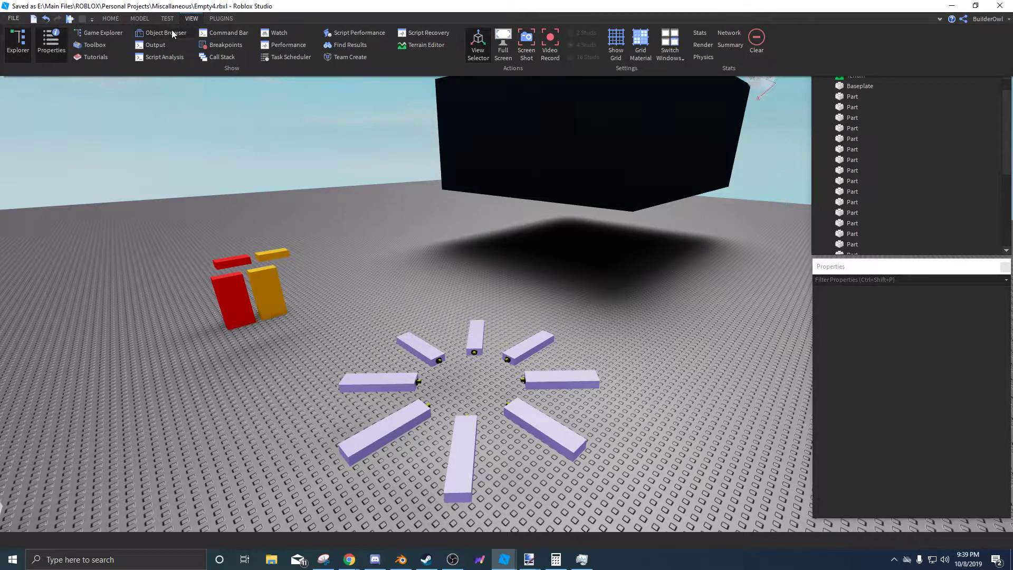
{"action": "left_click", "coordinate": [18, 42]}
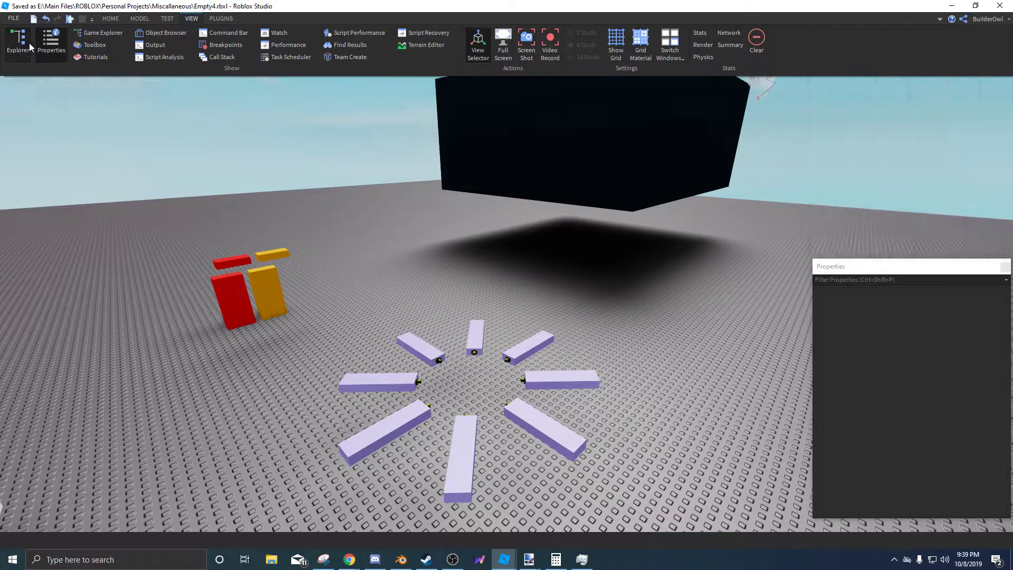
Hide the Properties window, then show both the Explorer and Properties windows in the workspace.
{"action": "left_click", "coordinate": [51, 42]}
{"action": "double_click", "coordinate": [191, 19]}
{"action": "left_click", "coordinate": [197, 18]}
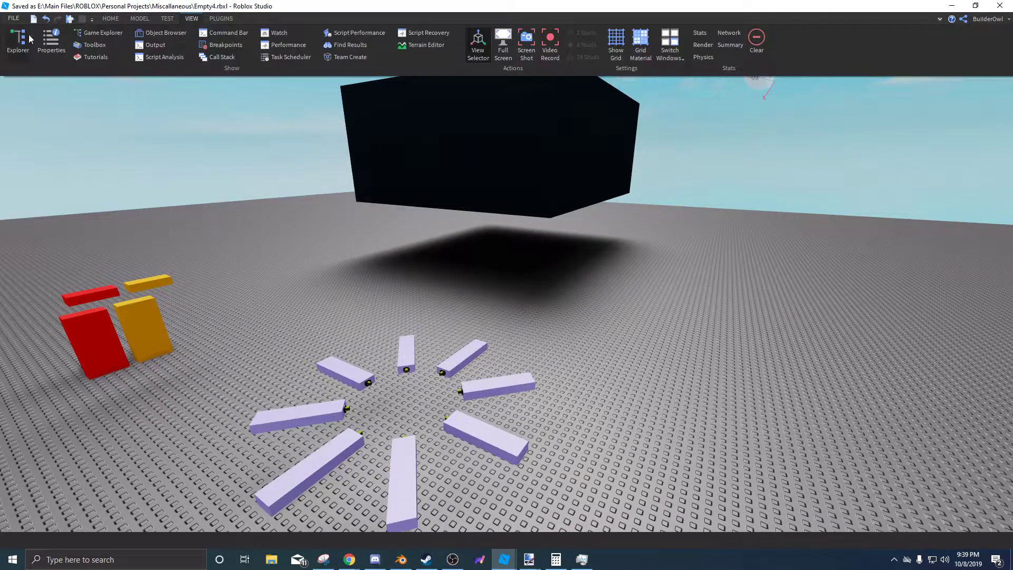
{"action": "left_click", "coordinate": [19, 39]}
{"action": "left_click", "coordinate": [53, 42]}
{"action": "right_click_drag", "start_coordinate": [385, 176], "coordinate": [375, 123]}
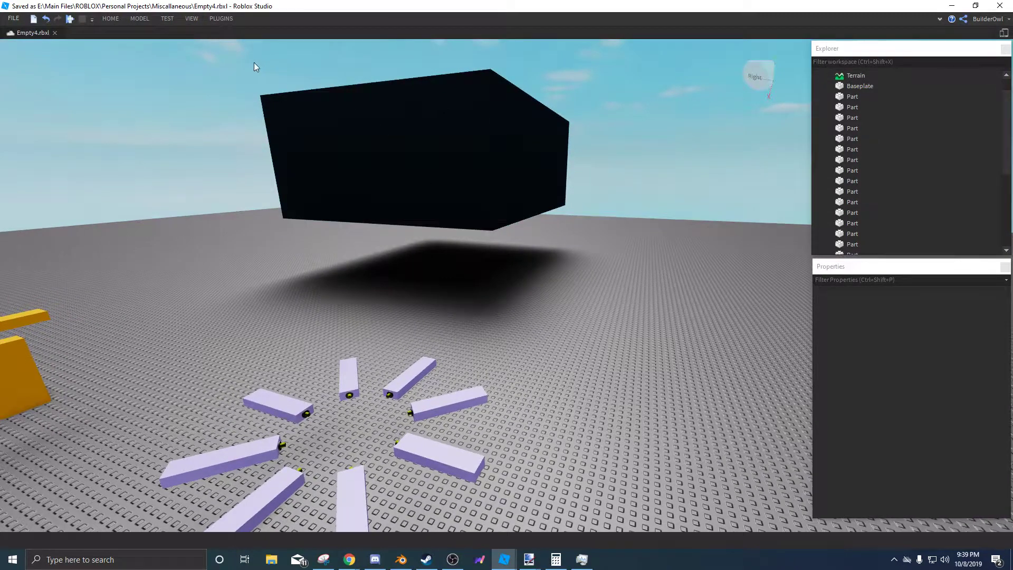
Pin the ribbon open, look through its Home, Model, Test, View and Plugins tool sets, and collapse it again.
{"action": "double_click", "coordinate": [110, 19]}
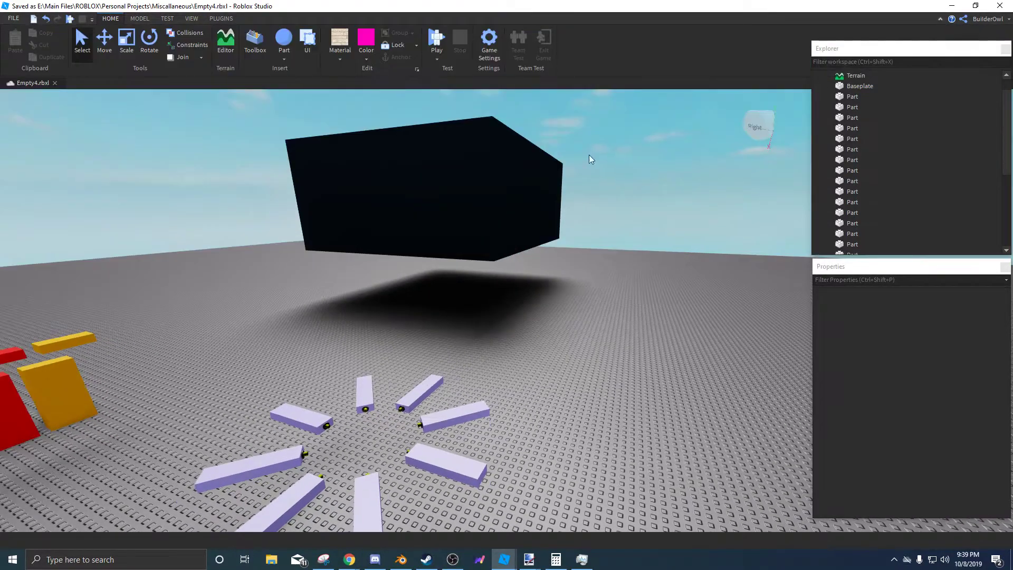
{"action": "scroll", "coordinate": [570, 199], "scroll_direction": "up", "scroll_amount": 3}
{"action": "left_click", "coordinate": [139, 18]}
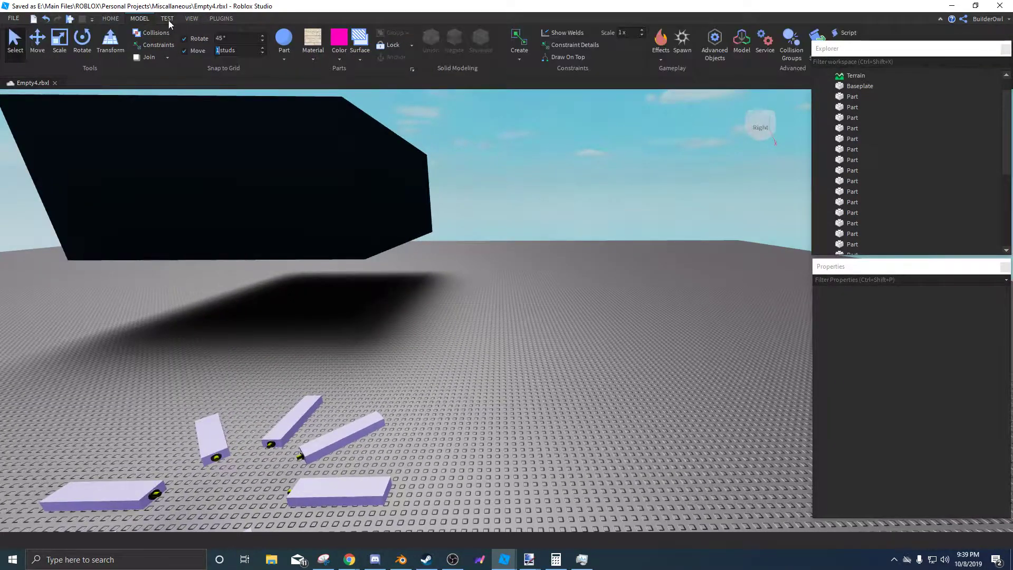
{"action": "left_click", "coordinate": [167, 18]}
{"action": "left_click", "coordinate": [192, 19]}
{"action": "left_click", "coordinate": [221, 19]}
{"action": "left_click", "coordinate": [112, 20]}
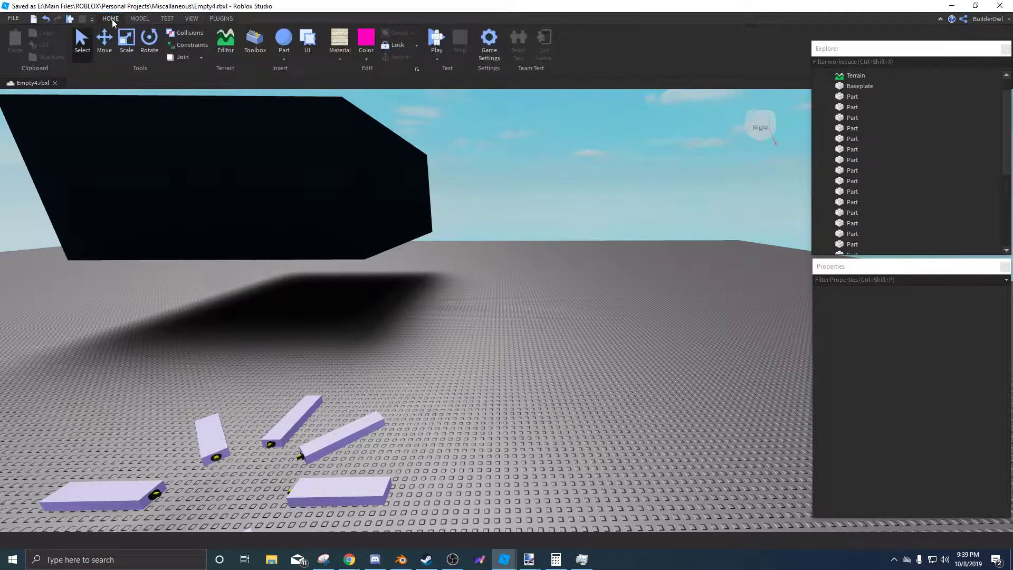
{"action": "double_click", "coordinate": [112, 19]}
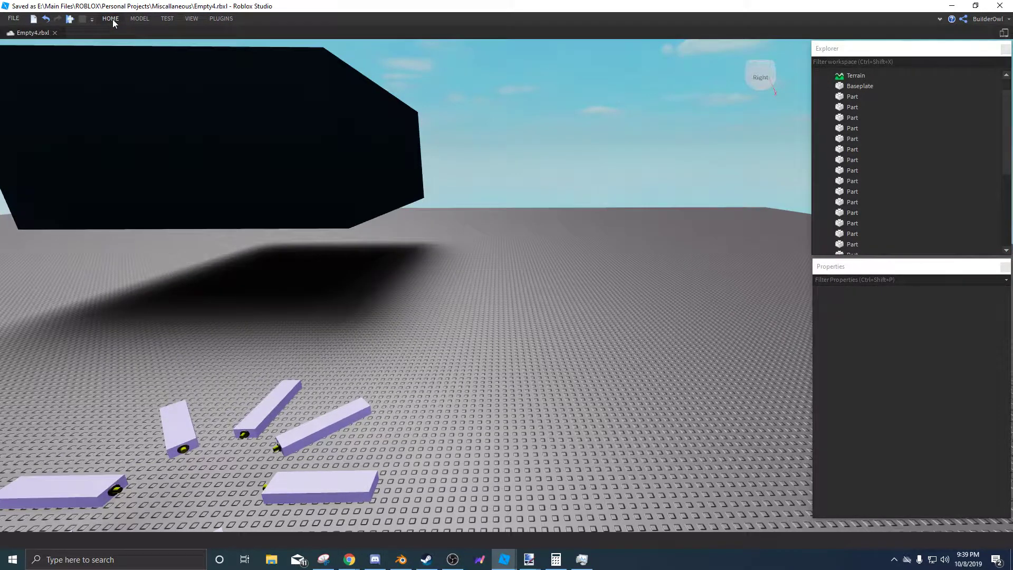
Open the Team Create window, review its publishing option, and close it.
{"action": "left_click", "coordinate": [192, 19]}
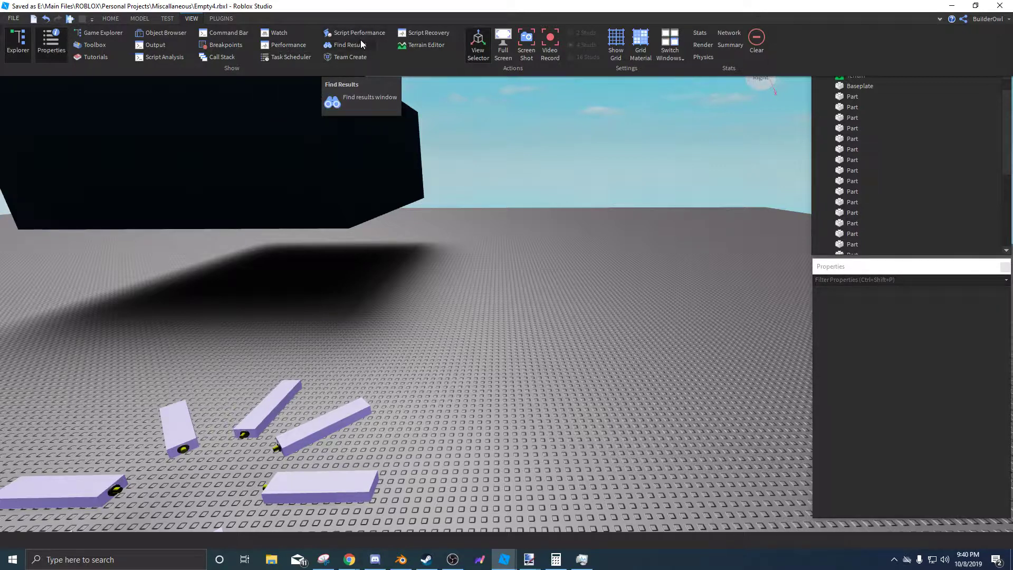
{"action": "left_click", "coordinate": [351, 57]}
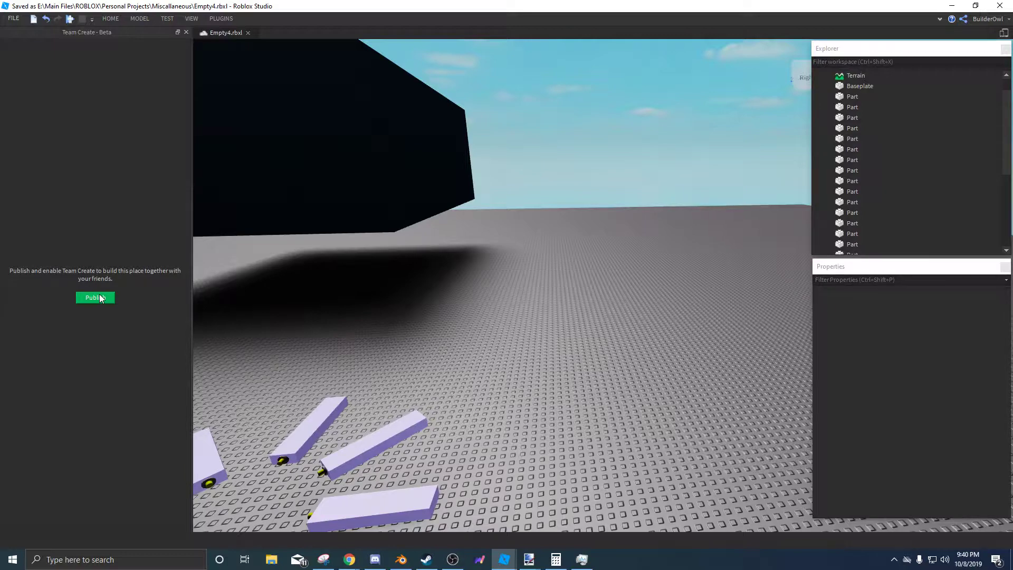
{"action": "left_click", "coordinate": [185, 33]}
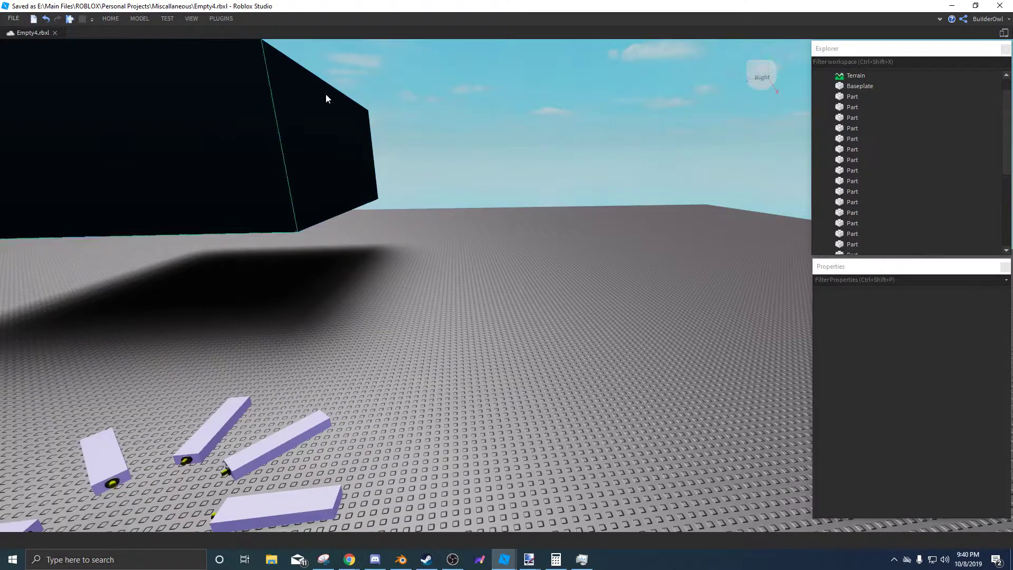
{"action": "key", "text": "s"}
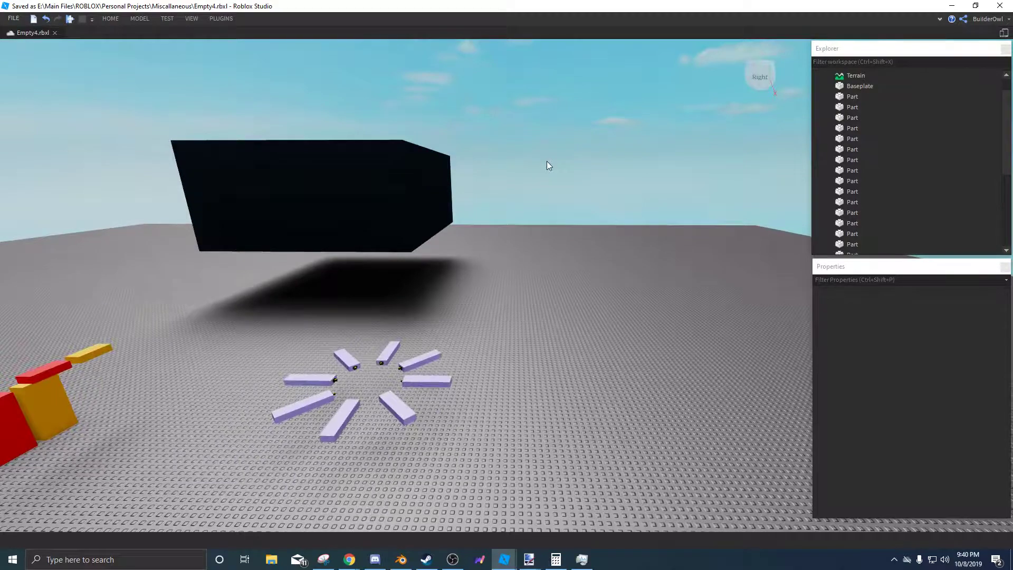
{"action": "right_click_drag", "start_coordinate": [547, 161], "coordinate": [478, 167]}
{"action": "key", "text": "s"}
{"action": "key", "text": "d"}
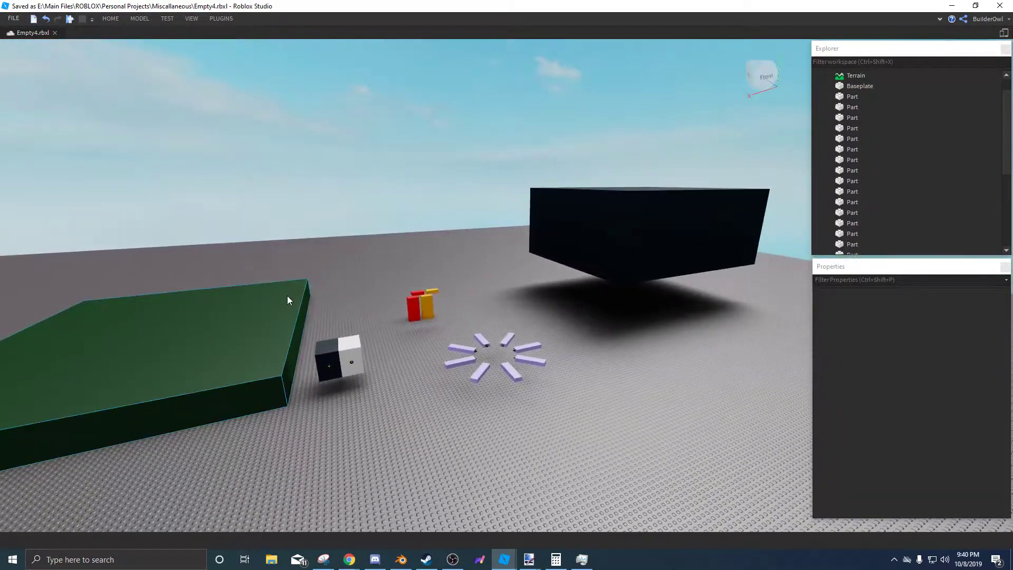
{"action": "right_click_drag", "start_coordinate": [322, 258], "coordinate": [325, 279]}
{"action": "key", "text": "w"}
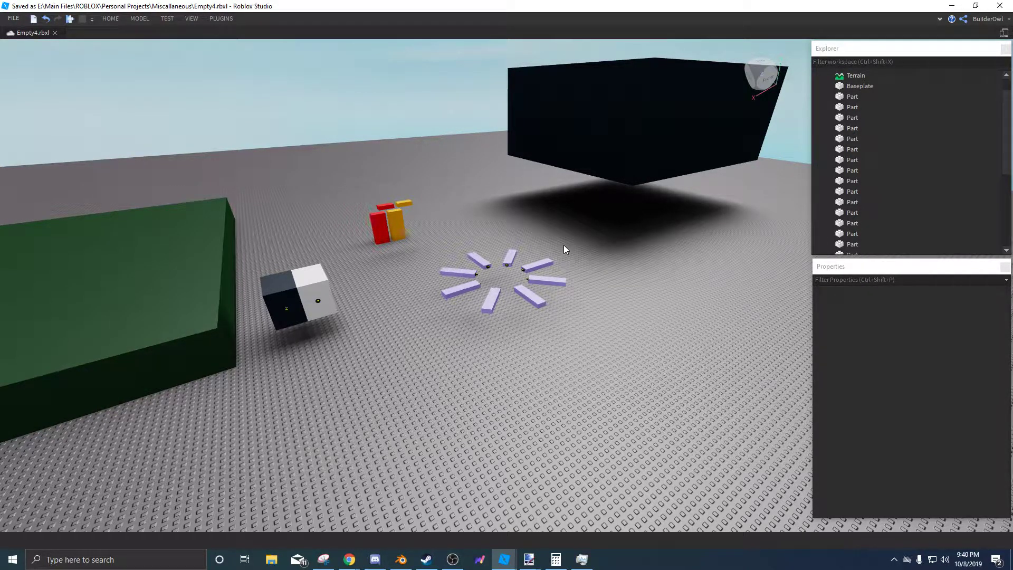
{"action": "right_click_drag", "start_coordinate": [563, 245], "coordinate": [601, 259]}
{"action": "key", "text": "w"}
Open the Terrain Editor, review its terrain tools, and close it.
{"action": "left_click", "coordinate": [191, 18]}
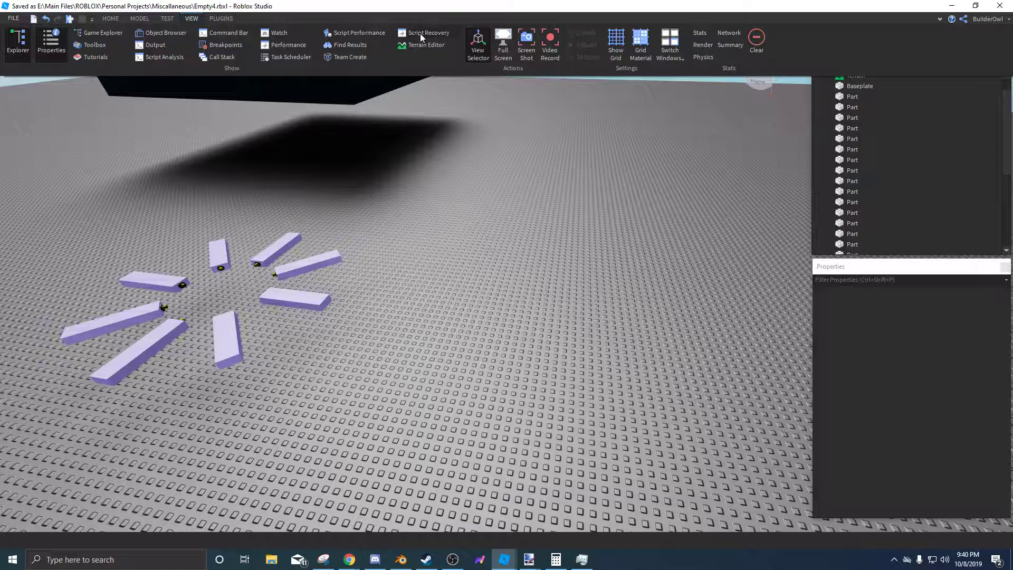
{"action": "left_click", "coordinate": [433, 46]}
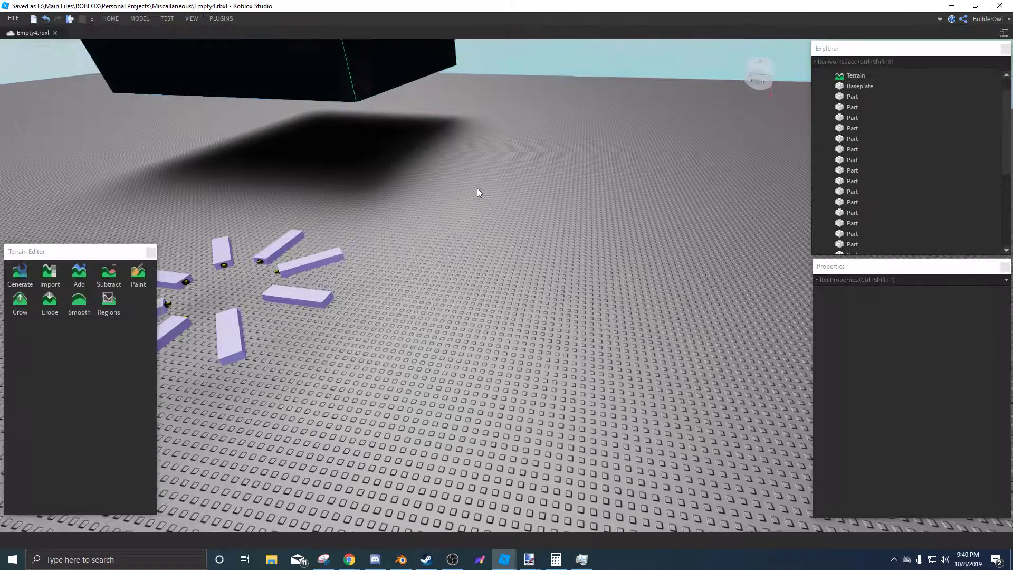
{"action": "scroll", "coordinate": [478, 193], "scroll_direction": "up", "scroll_amount": 3}
{"action": "left_click", "coordinate": [151, 251]}
Turn the View Selector cube off and back on.
{"action": "left_click", "coordinate": [191, 18]}
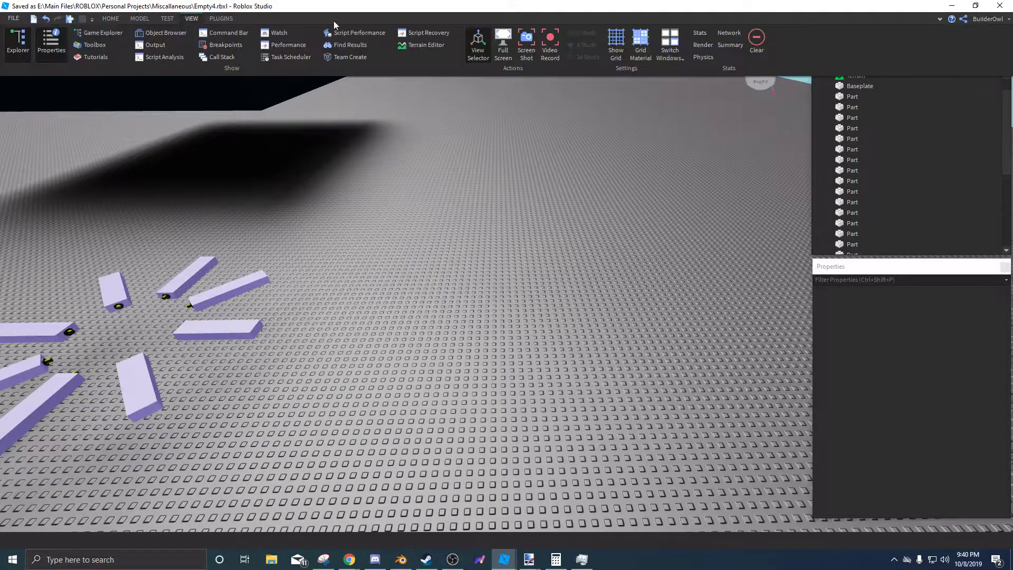
{"action": "left_click", "coordinate": [479, 47]}
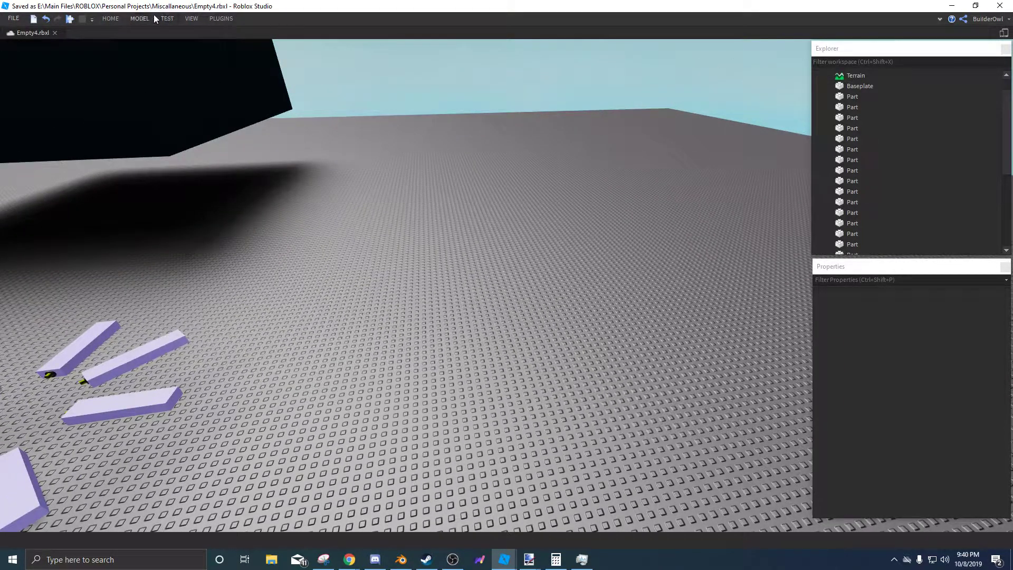
{"action": "left_click", "coordinate": [193, 19]}
{"action": "left_click", "coordinate": [478, 42]}
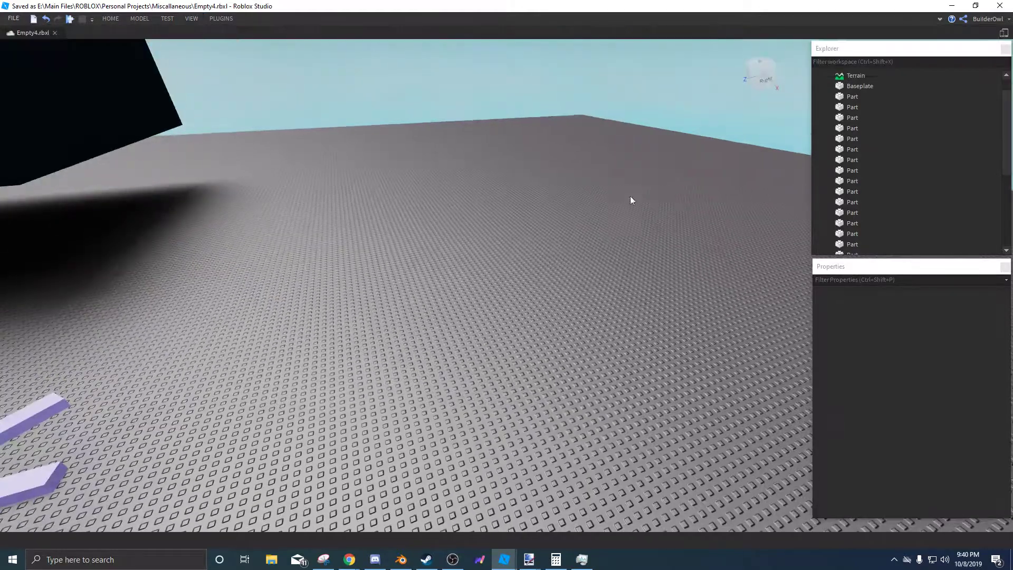
Use the View Selector cube to look at the scene from the right and from above.
{"action": "left_click", "coordinate": [765, 73]}
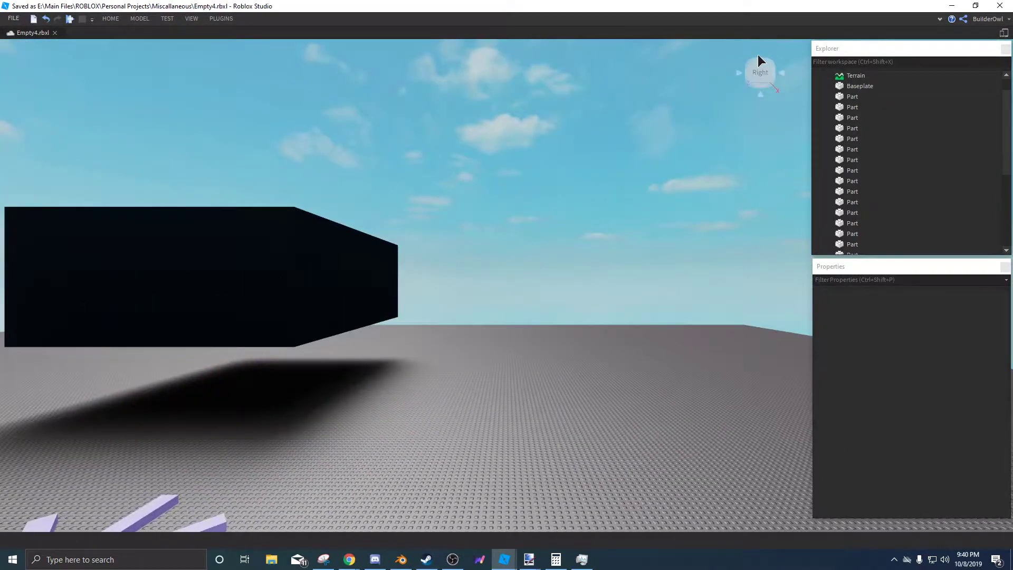
{"action": "left_click", "coordinate": [758, 55]}
{"action": "left_click", "coordinate": [762, 71]}
{"action": "left_click", "coordinate": [750, 64]}
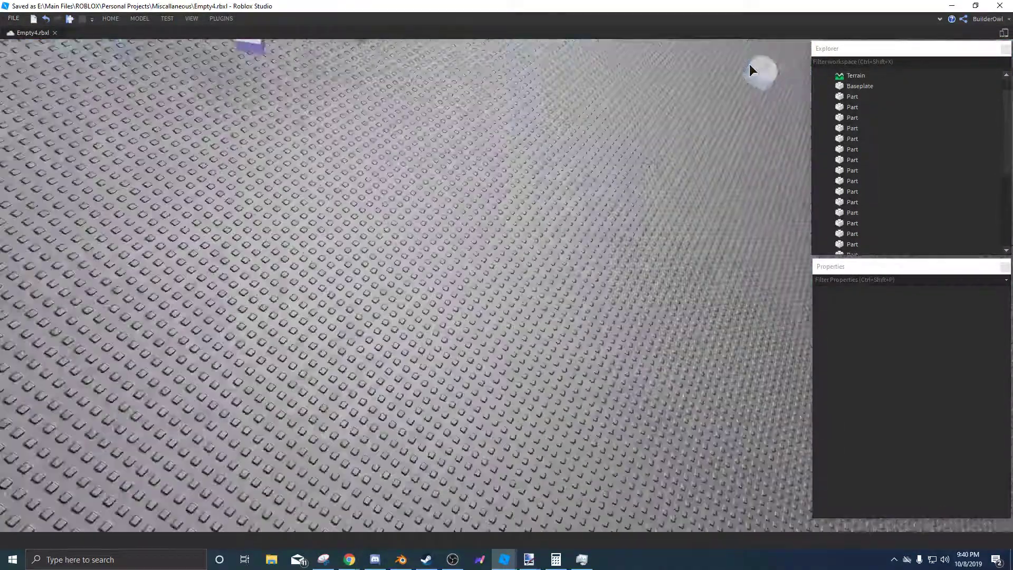
{"action": "right_click_drag", "start_coordinate": [578, 180], "coordinate": [564, 180]}
Show the grid over the baseplate and examine it around the black block and the ring of purple parts.
{"action": "left_click", "coordinate": [192, 19]}
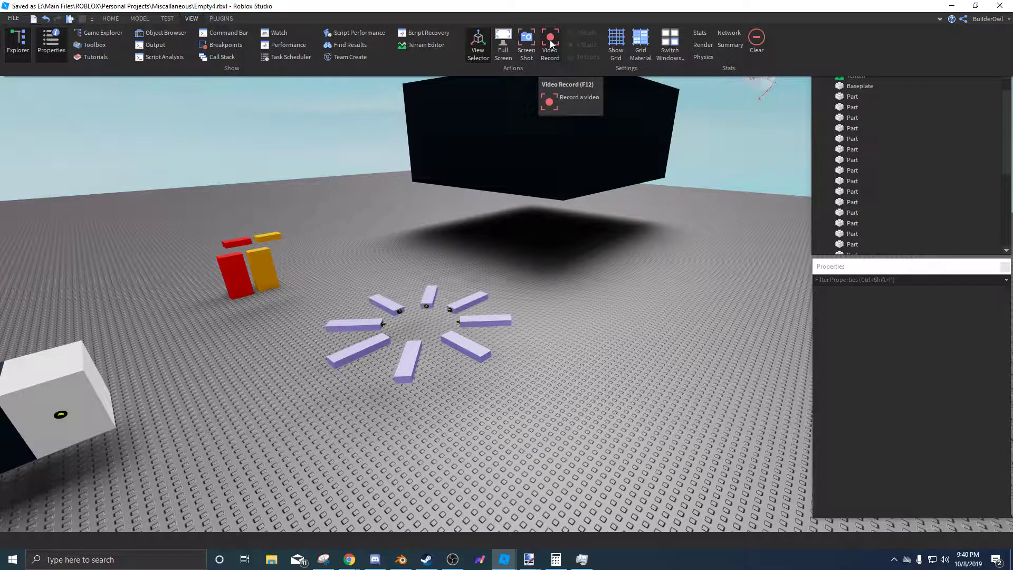
{"action": "left_click", "coordinate": [620, 45]}
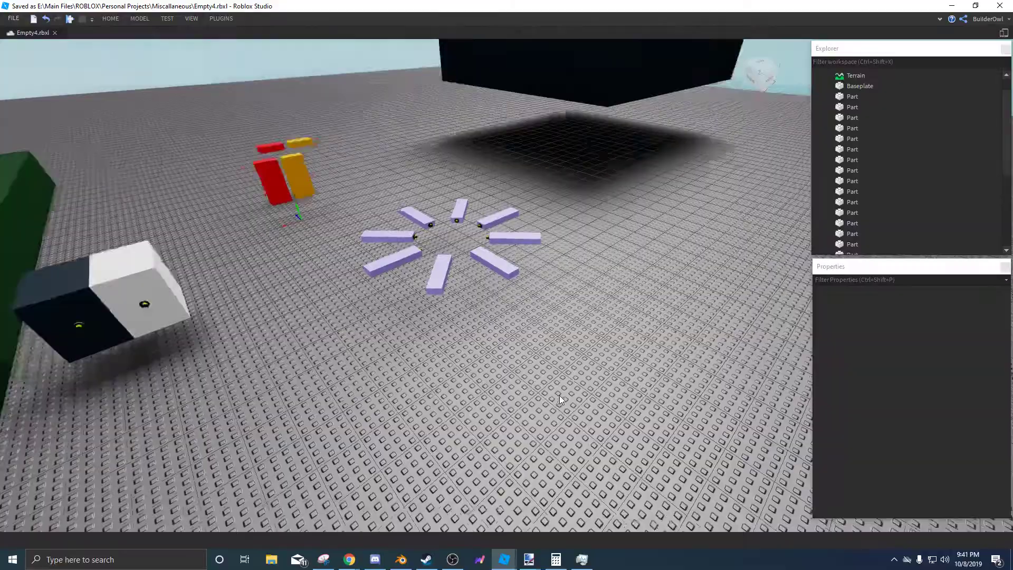
{"action": "right_click_drag", "start_coordinate": [559, 395], "coordinate": [565, 393]}
{"action": "key", "text": "w"}
{"action": "mouse_move", "coordinate": [567, 306]}
{"action": "right_mouse_down"}
{"action": "mouse_move", "coordinate": [511, 287]}
{"action": "mouse_move", "coordinate": [554, 291]}
{"action": "right_mouse_up"}
{"action": "key", "text": "e"}
{"action": "key", "text": "w"}
{"action": "key", "text": "s"}
{"action": "key", "text": "e"}
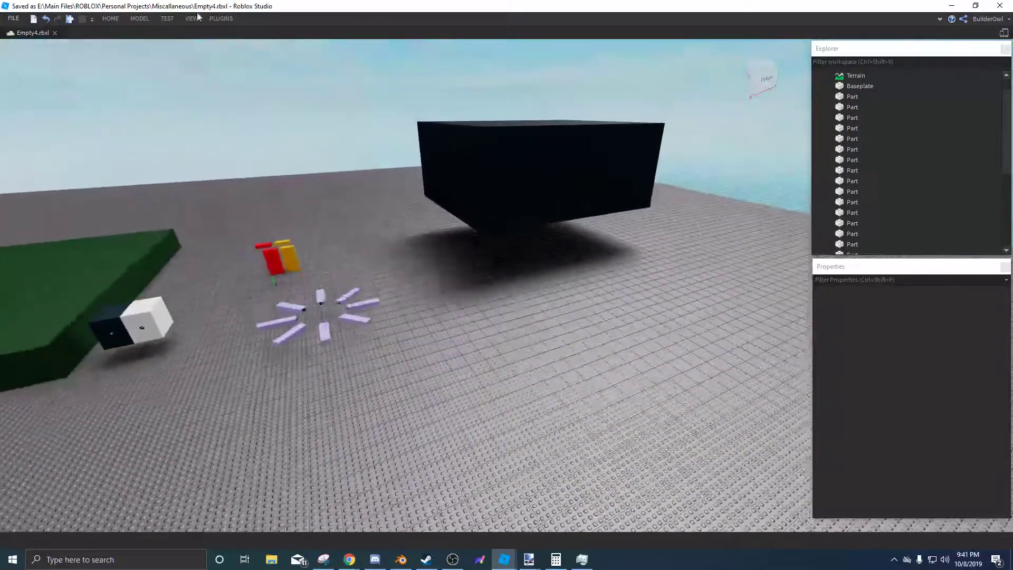
Try a grid spacing of 2 studs, then set it to 16 studs.
{"action": "left_click", "coordinate": [192, 18]}
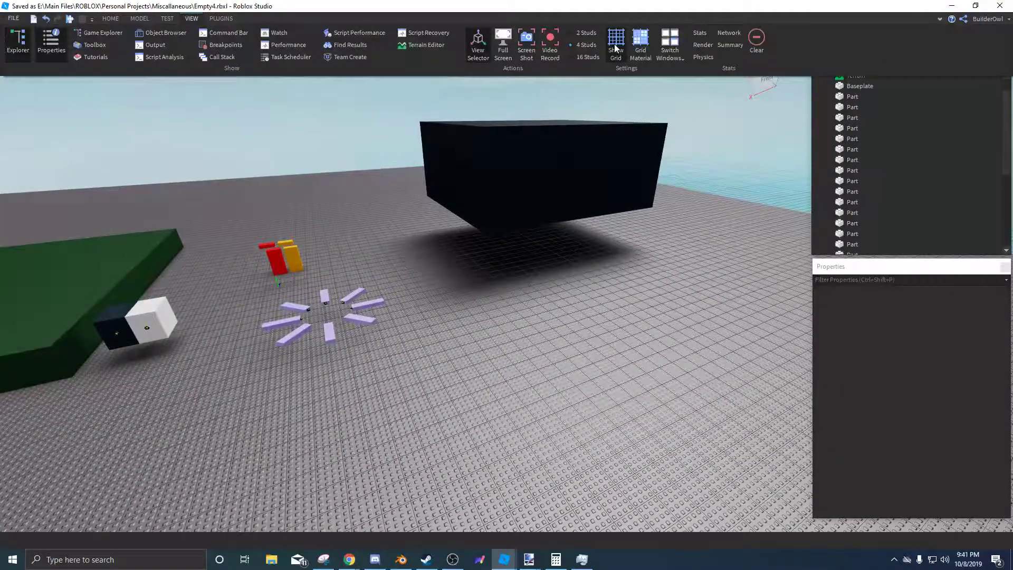
{"action": "left_click", "coordinate": [571, 33]}
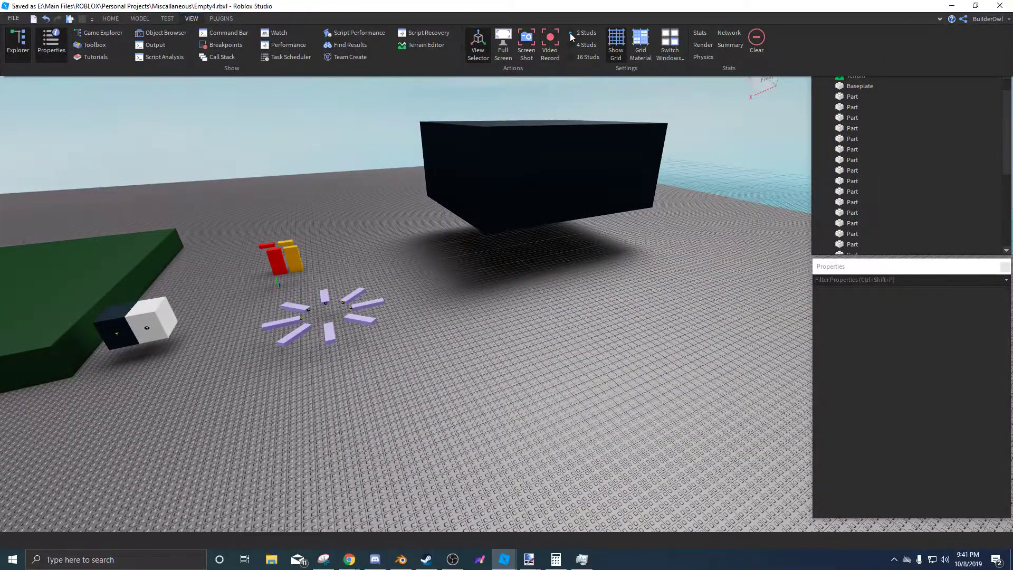
{"action": "left_click", "coordinate": [570, 57]}
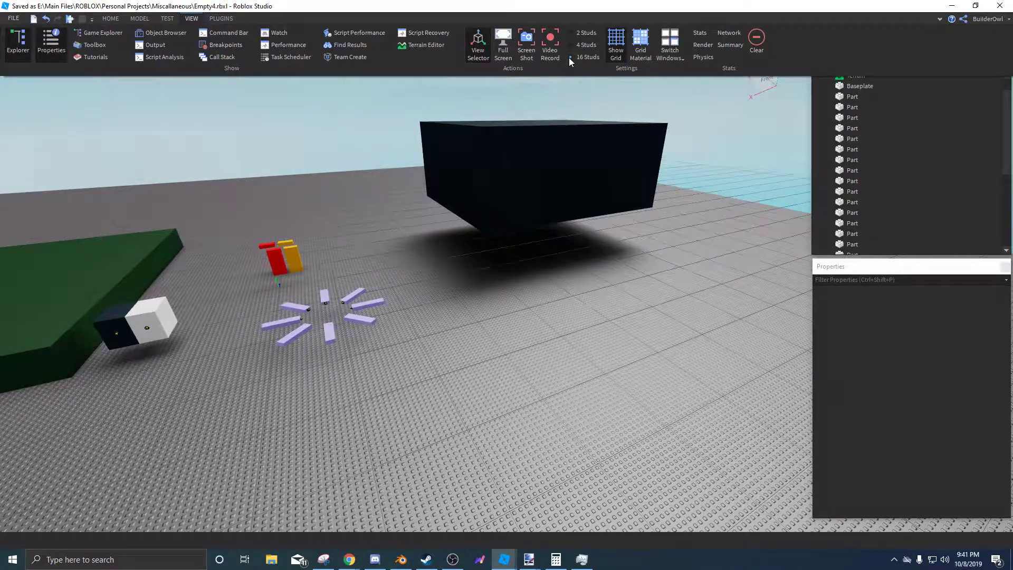
Turn on Grid Material and examine its pattern up close on the purple parts and the black and white blocks.
{"action": "left_click", "coordinate": [640, 42]}
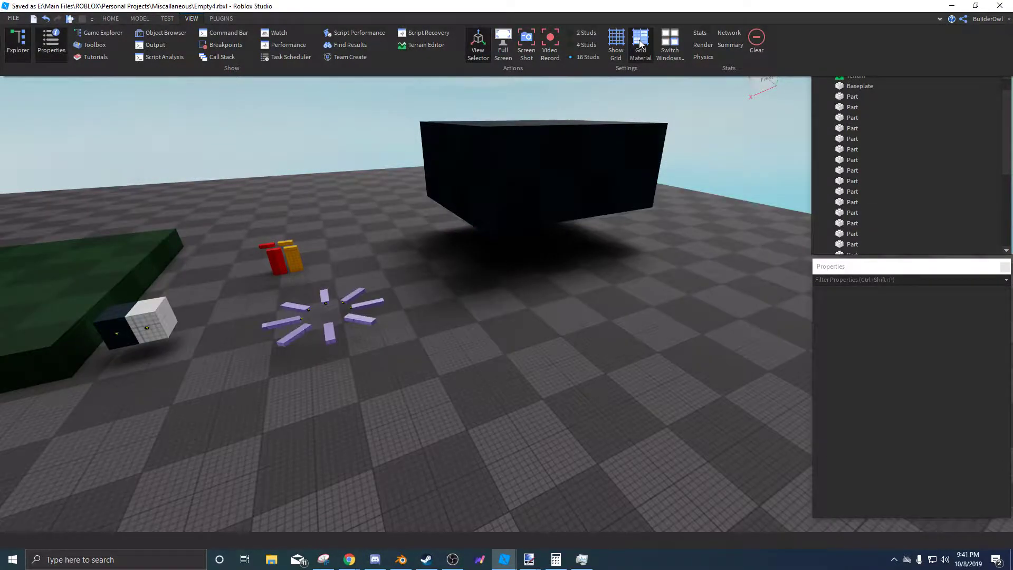
{"action": "mouse_move", "coordinate": [575, 227]}
{"action": "right_mouse_down"}
{"action": "mouse_move", "coordinate": [548, 249]}
{"action": "mouse_move", "coordinate": [565, 228]}
{"action": "right_mouse_up"}
{"action": "key", "text": "w"}
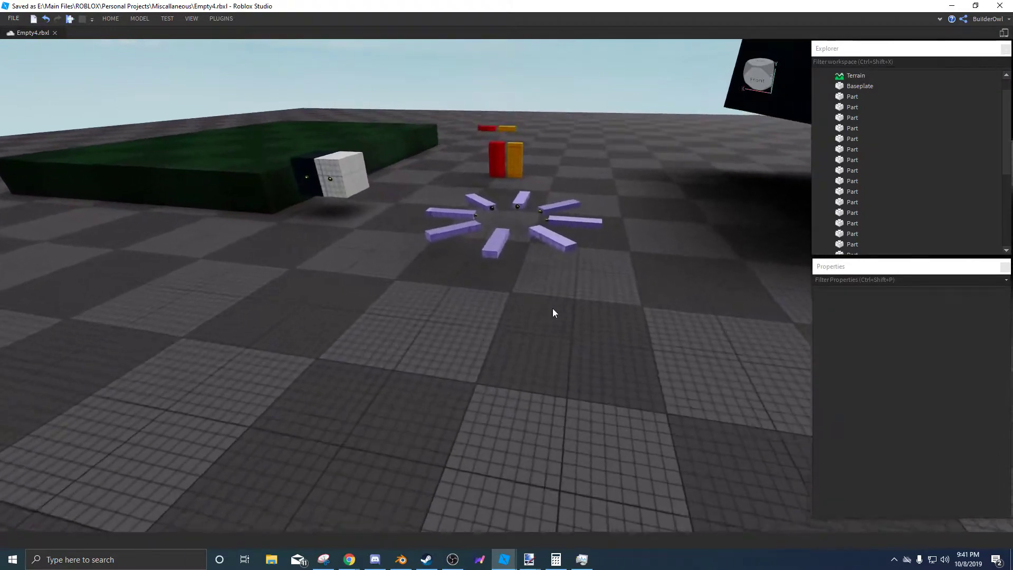
{"action": "key", "text": "w"}
{"action": "right_click_drag", "start_coordinate": [553, 308], "coordinate": [550, 343]}
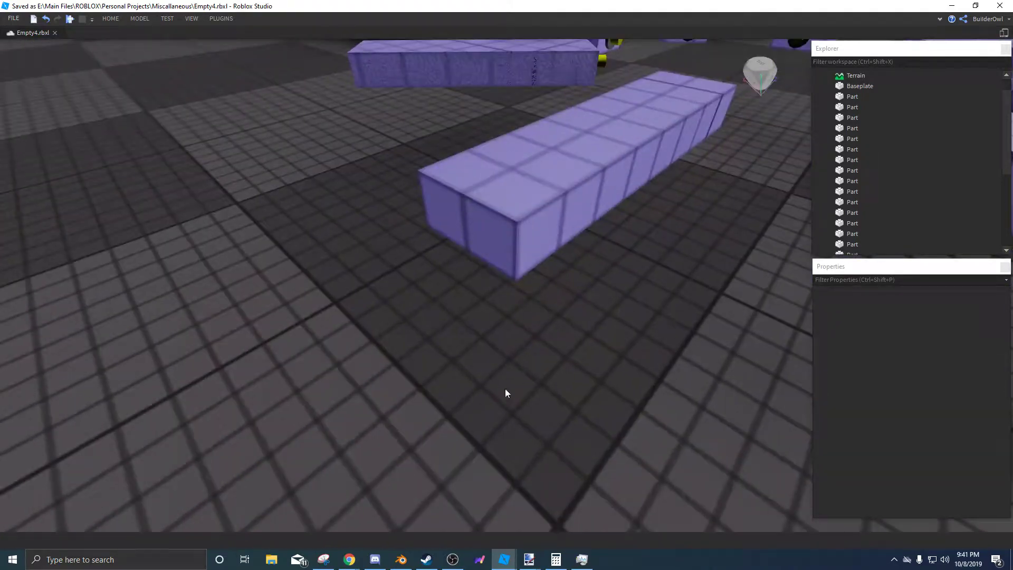
{"action": "right_click_drag", "start_coordinate": [505, 389], "coordinate": [524, 369]}
{"action": "key", "text": "w"}
{"action": "key", "text": "w"}
{"action": "right_click_drag", "start_coordinate": [580, 255], "coordinate": [581, 256]}
{"action": "right_click_drag", "start_coordinate": [479, 176], "coordinate": [499, 255]}
{"action": "key", "text": "w"}
{"action": "key", "text": "a"}
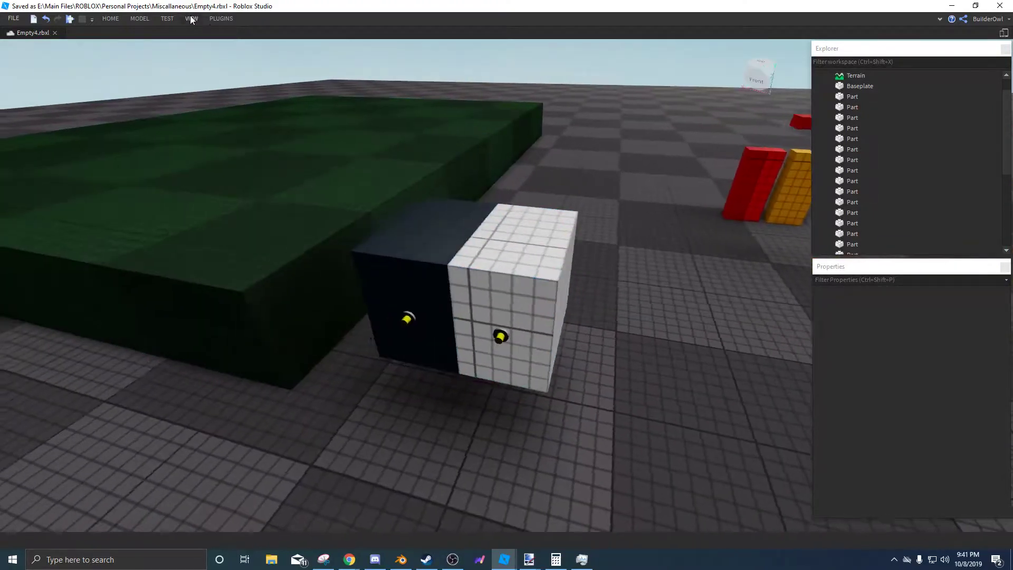
Compare the blocks with and without Grid Material, leaving Grid Material turned off.
{"action": "left_click", "coordinate": [191, 19]}
{"action": "left_click", "coordinate": [647, 42]}
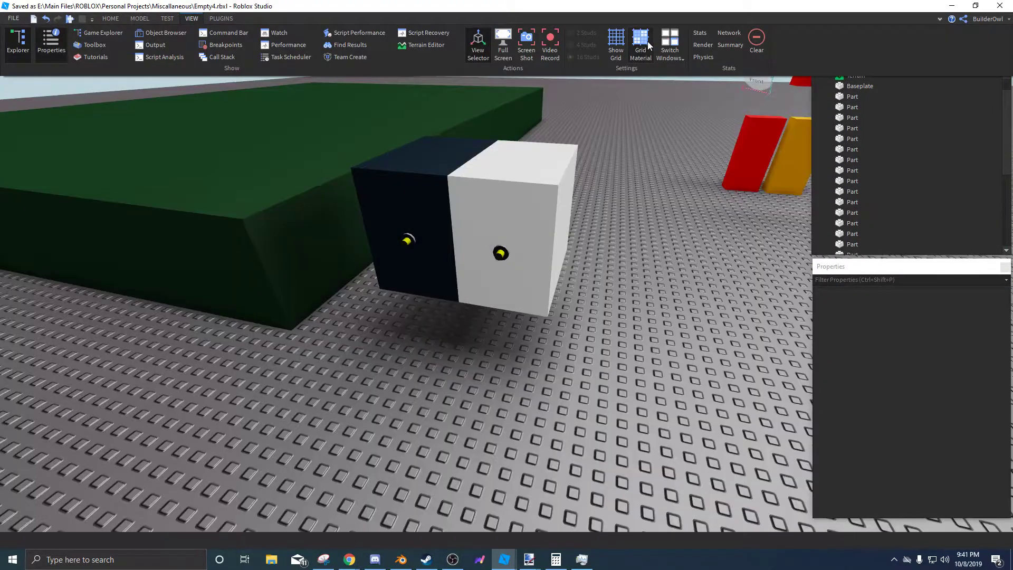
{"action": "left_click", "coordinate": [647, 41]}
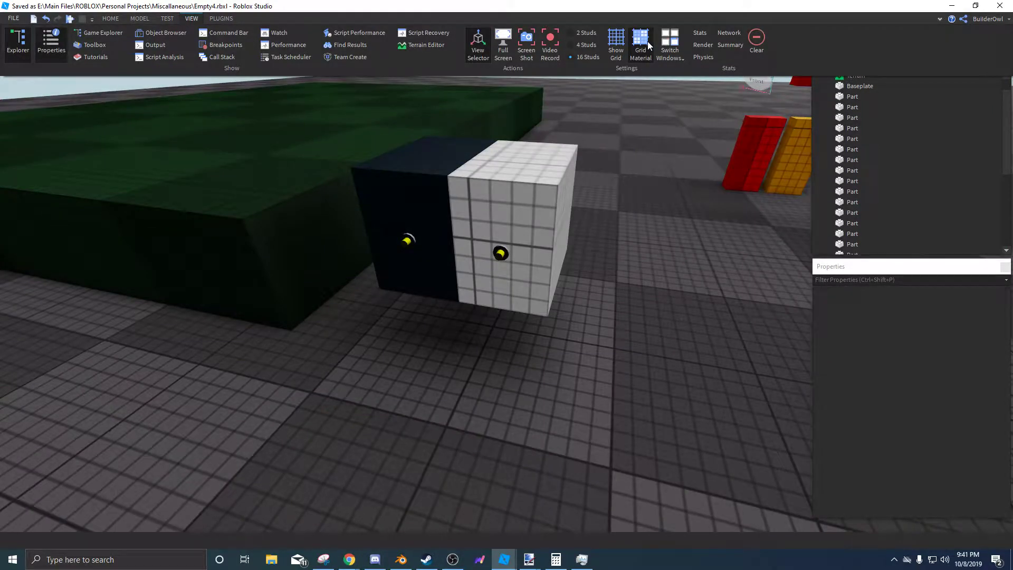
{"action": "left_click", "coordinate": [648, 41]}
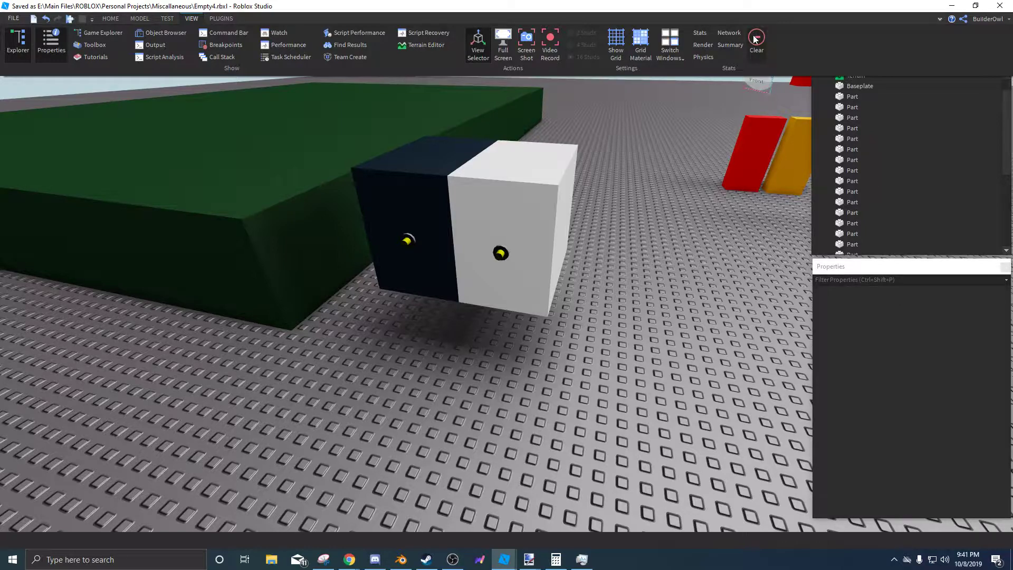
Display the installed plugin tools for review.
{"action": "right_click_drag", "start_coordinate": [631, 217], "coordinate": [686, 206]}
{"action": "key", "text": "w"}
{"action": "left_click", "coordinate": [220, 21]}
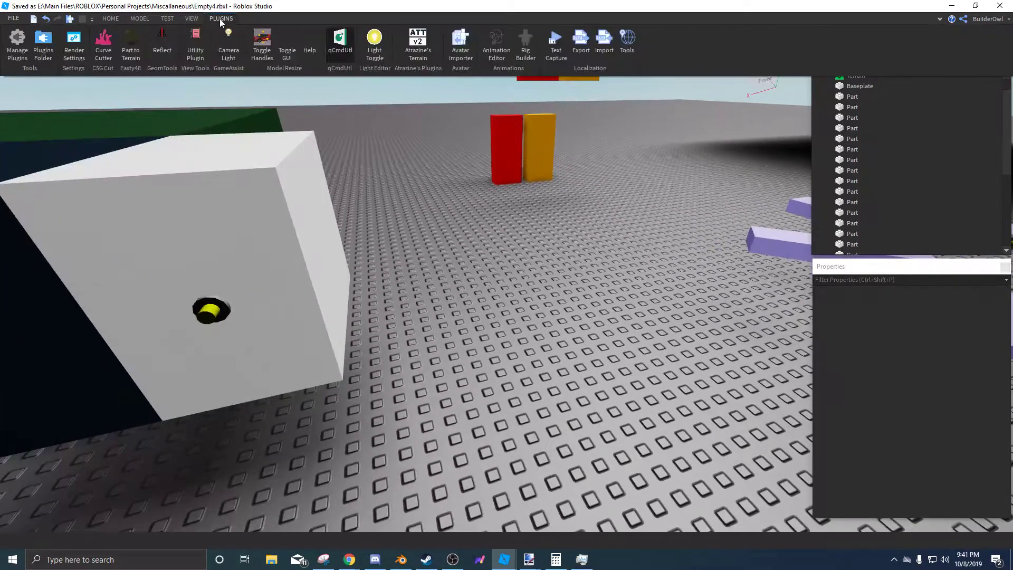
{"action": "left_click", "coordinate": [220, 21]}
{"action": "right_click_drag", "start_coordinate": [642, 236], "coordinate": [642, 233]}
{"action": "key", "text": "s"}
{"action": "key", "text": "d"}
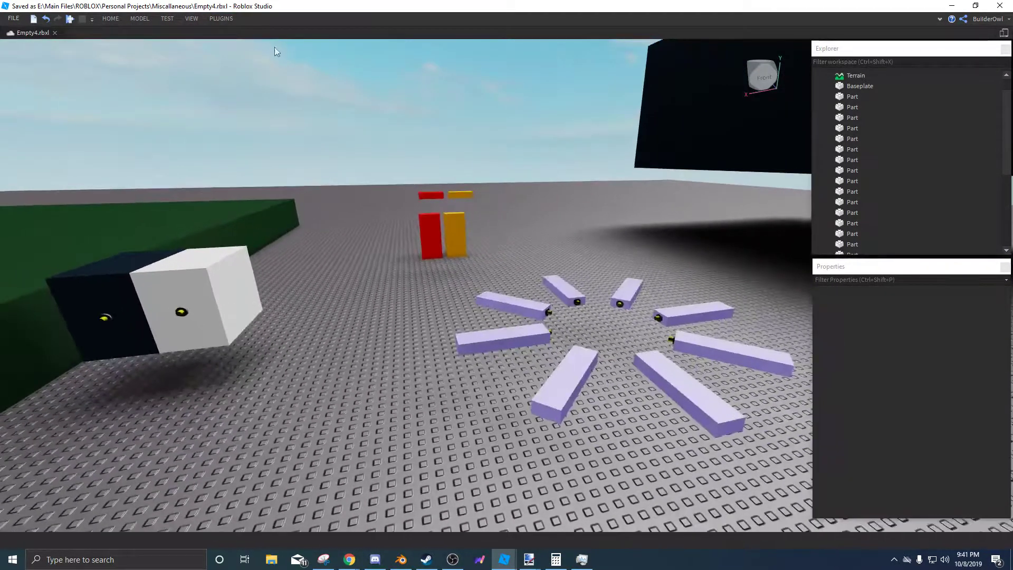
{"action": "left_click", "coordinate": [223, 21]}
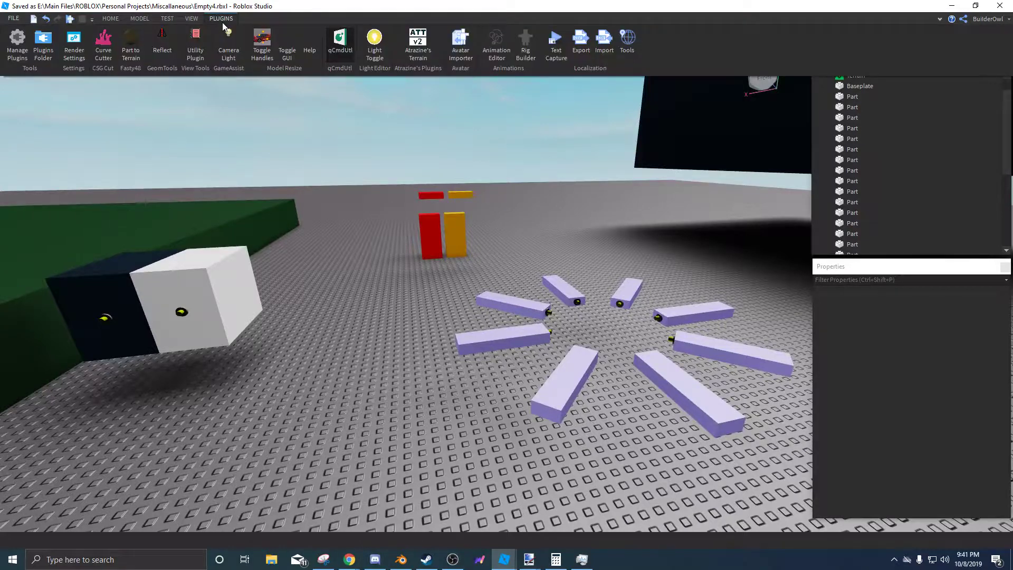
Open the plugin management page, hide the Explorer and Properties panels, and close the page again.
{"action": "left_click", "coordinate": [16, 53]}
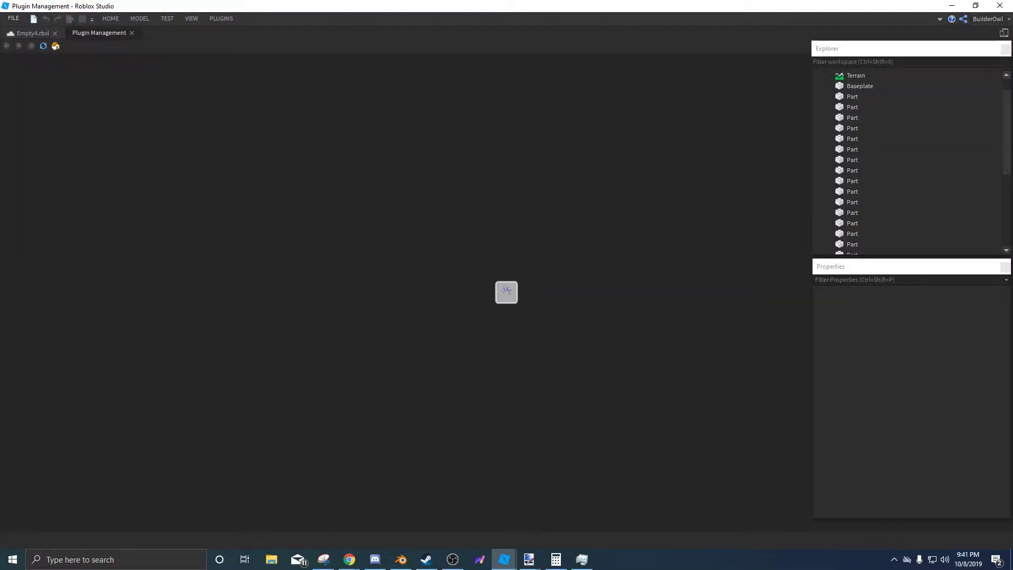
{"action": "left_click", "coordinate": [1004, 47]}
{"action": "left_click", "coordinate": [1004, 266]}
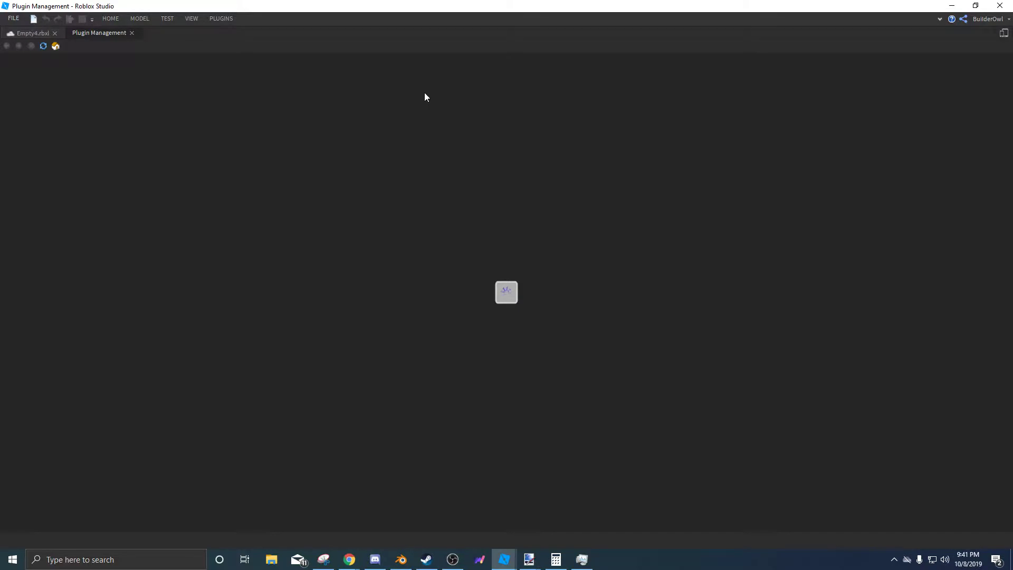
{"action": "left_click", "coordinate": [132, 33]}
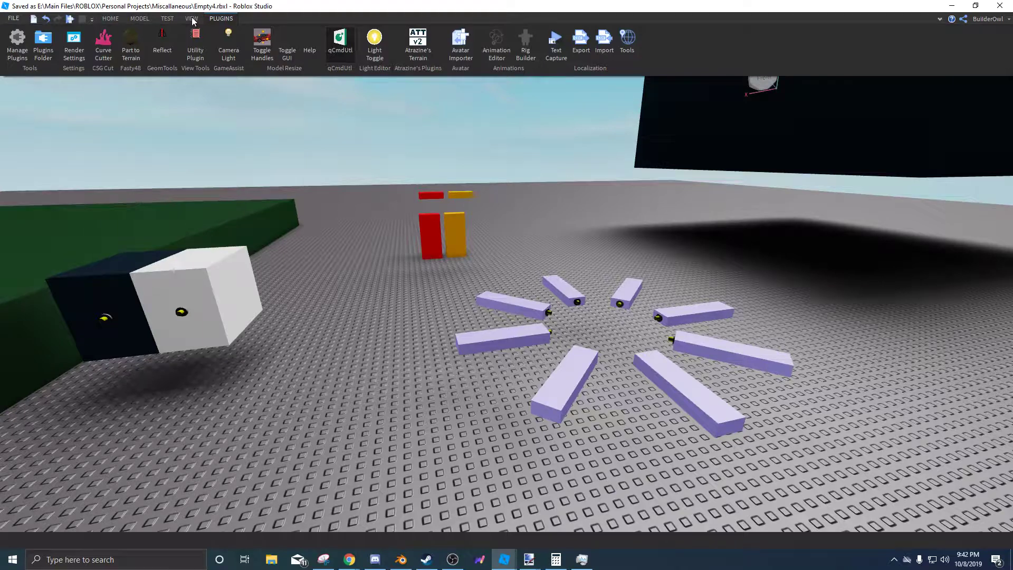
Show the Explorer and Properties panels again.
{"action": "double_click", "coordinate": [222, 20]}
{"action": "left_click", "coordinate": [193, 19]}
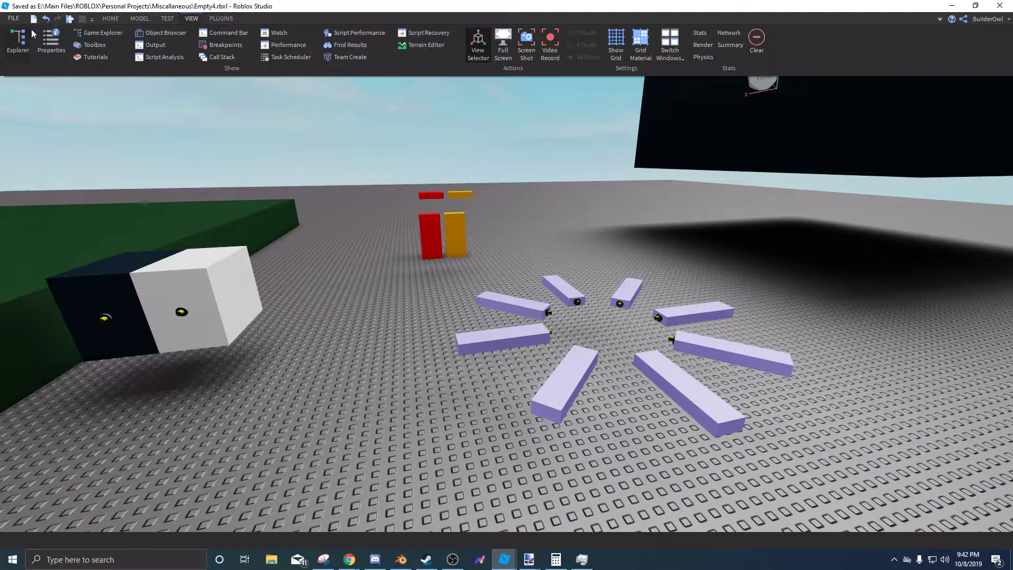
{"action": "left_click", "coordinate": [22, 35]}
{"action": "left_click", "coordinate": [48, 39]}
{"action": "right_click_drag", "start_coordinate": [425, 134], "coordinate": [438, 139]}
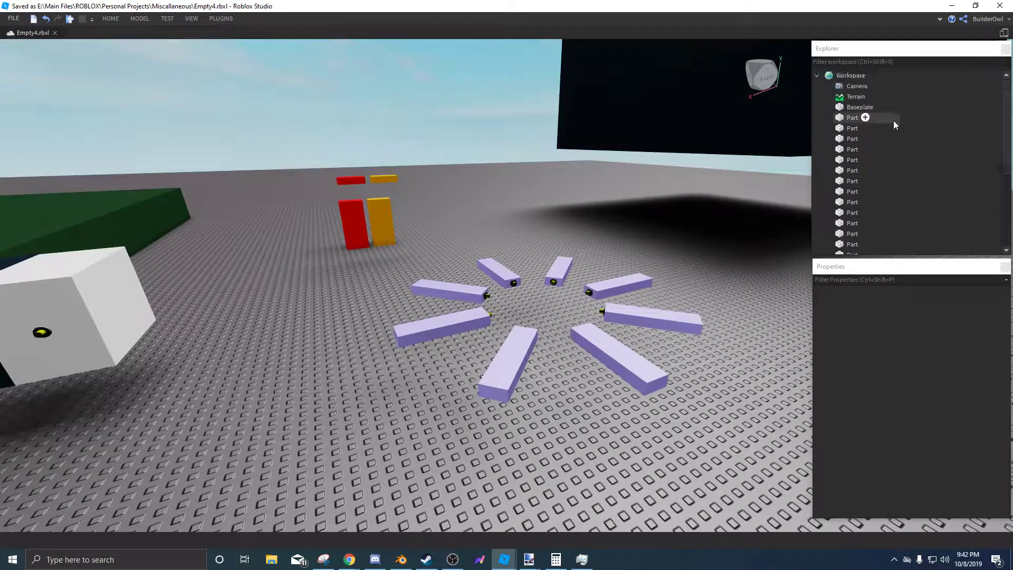
Collapse the Workspace tree, select Workspace to view its properties, and expand it again.
{"action": "left_click", "coordinate": [818, 75]}
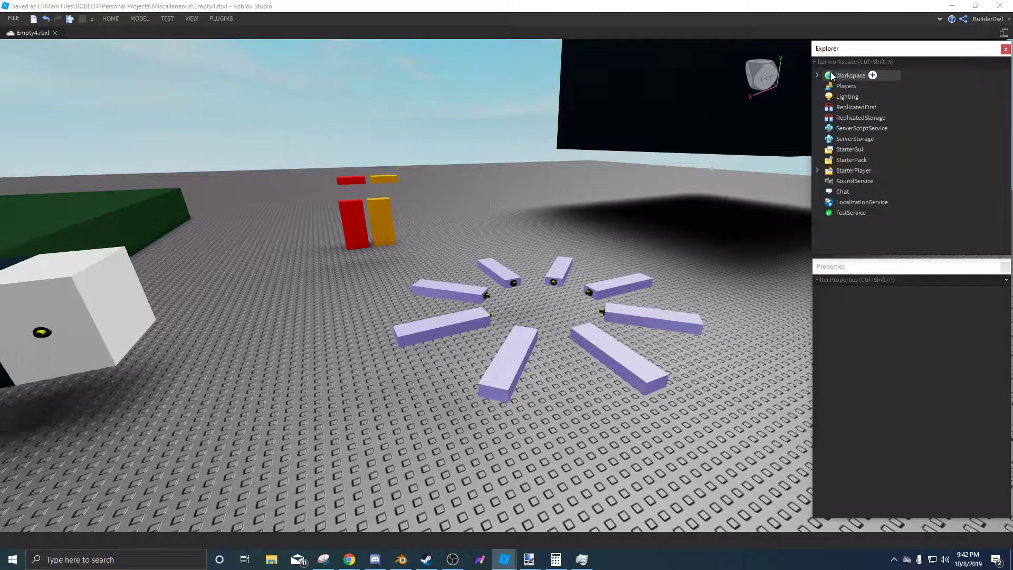
{"action": "left_click", "coordinate": [832, 75]}
{"action": "left_click", "coordinate": [818, 75]}
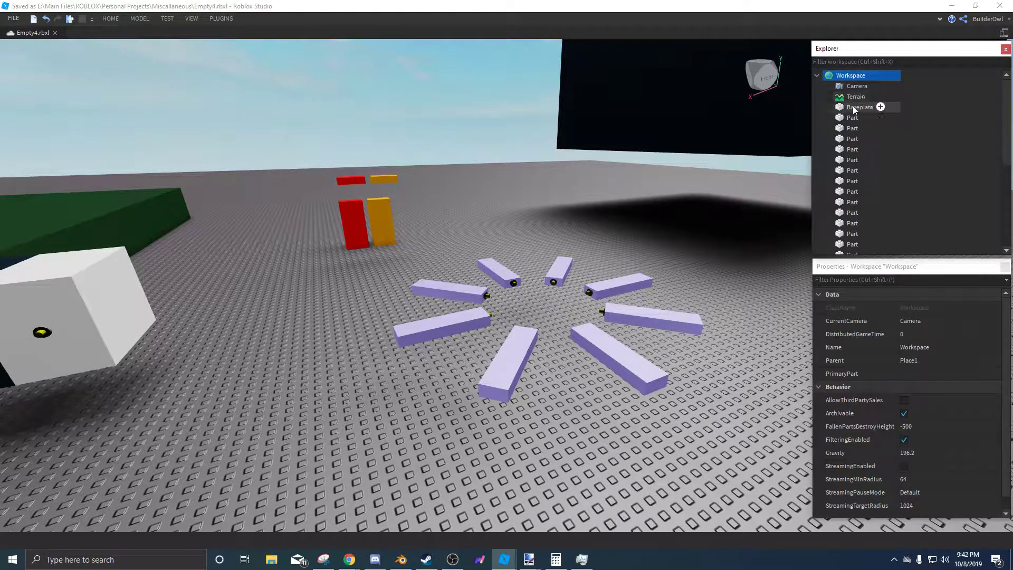
Focus the view on the Baseplate and on the first Part listed below it.
{"action": "left_click", "coordinate": [858, 107]}
{"action": "key", "text": "f"}
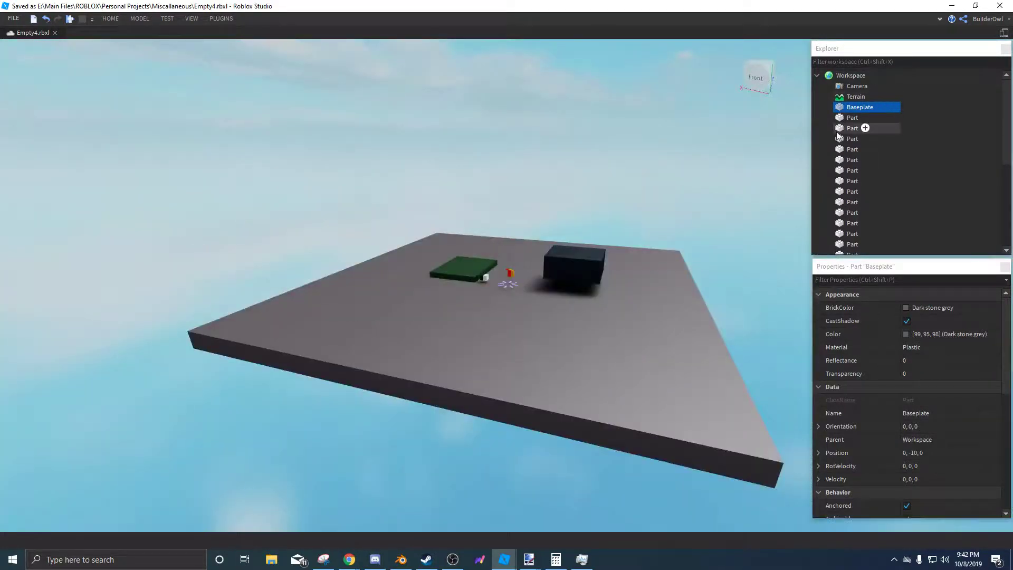
{"action": "left_click", "coordinate": [851, 119]}
{"action": "key", "text": "f"}
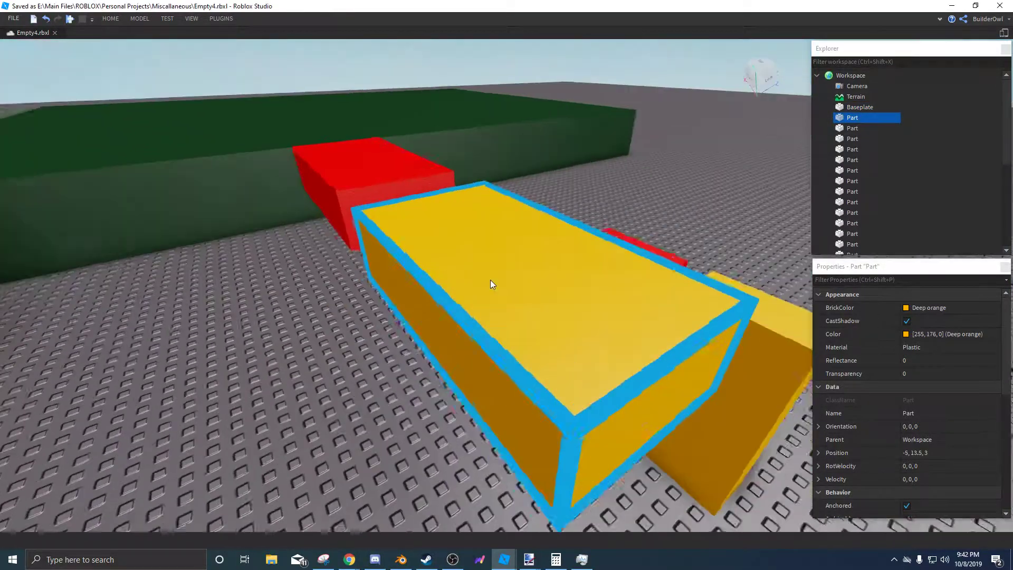
{"action": "right_click_drag", "start_coordinate": [491, 283], "coordinate": [491, 284]}
{"action": "key", "text": "s"}
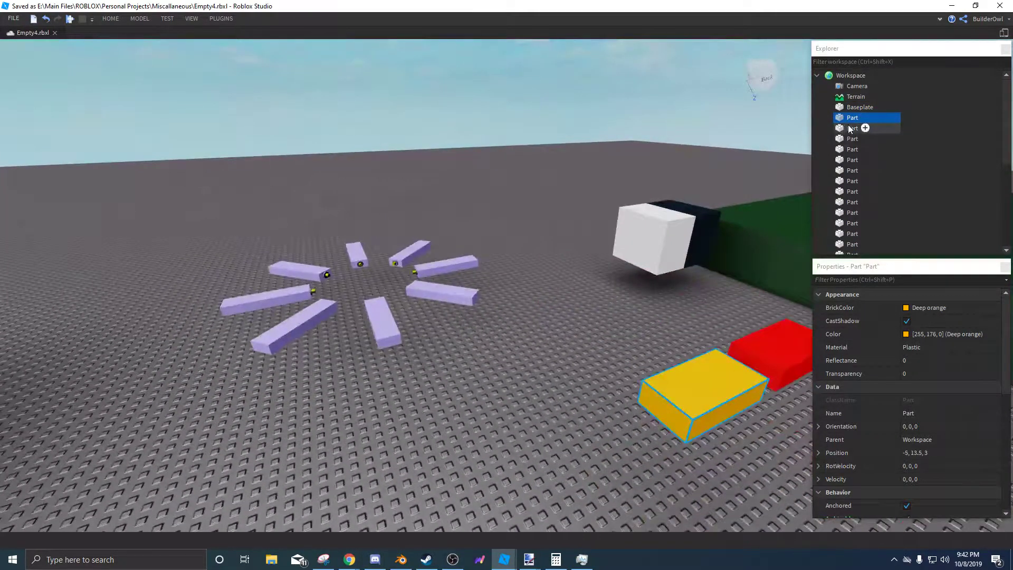
Inspect the Terrain's material colors, opening the Asphalt color picker and cancelling it, and clear the selection.
{"action": "left_click", "coordinate": [845, 96]}
{"action": "right_click_drag", "start_coordinate": [662, 284], "coordinate": [663, 284]}
{"action": "key", "text": "w"}
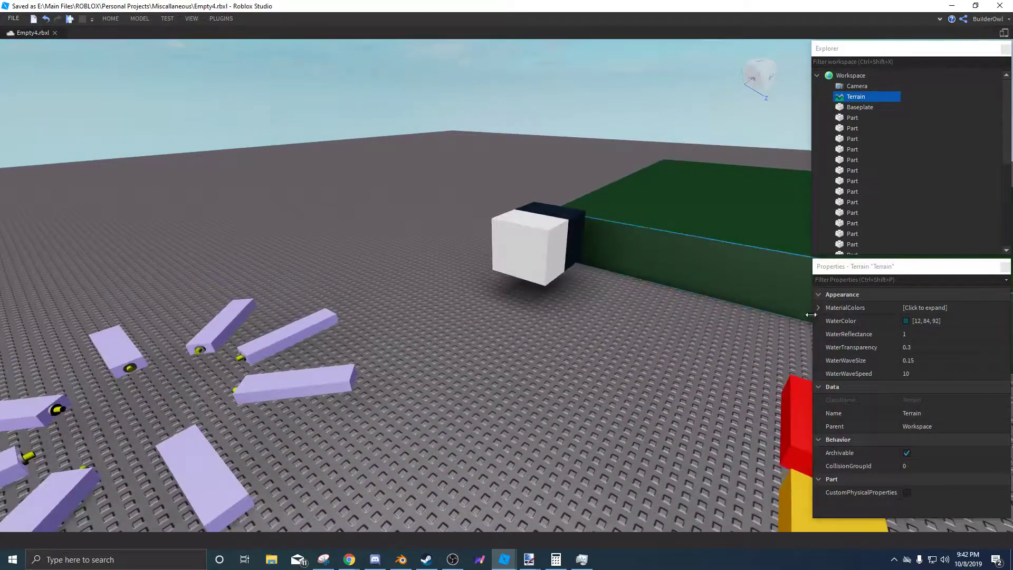
{"action": "left_click", "coordinate": [818, 308]}
{"action": "scroll", "coordinate": [907, 316], "scroll_direction": "down", "scroll_amount": 5}
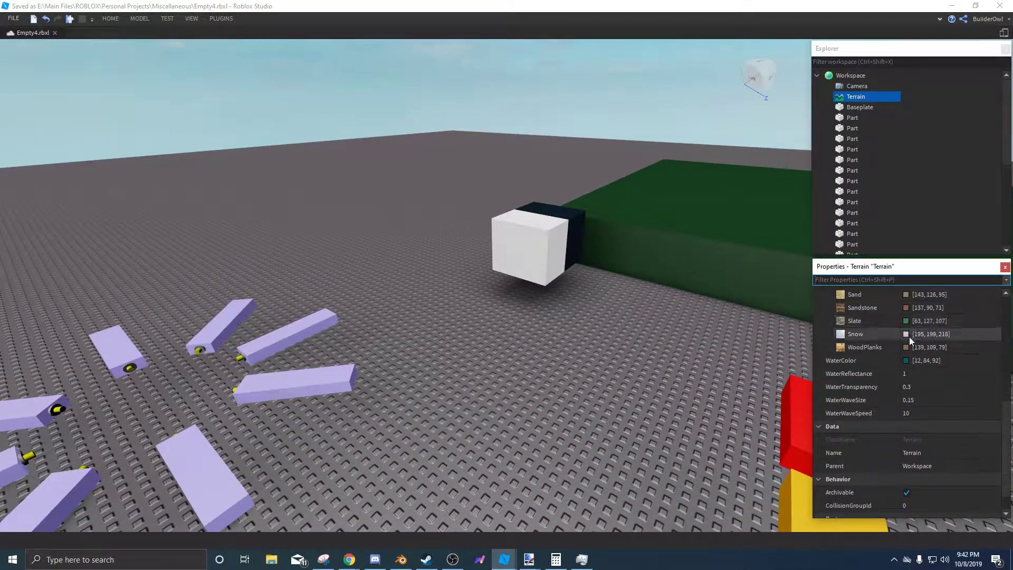
{"action": "scroll", "coordinate": [909, 337], "scroll_direction": "up", "scroll_amount": 5}
{"action": "left_click", "coordinate": [907, 323]}
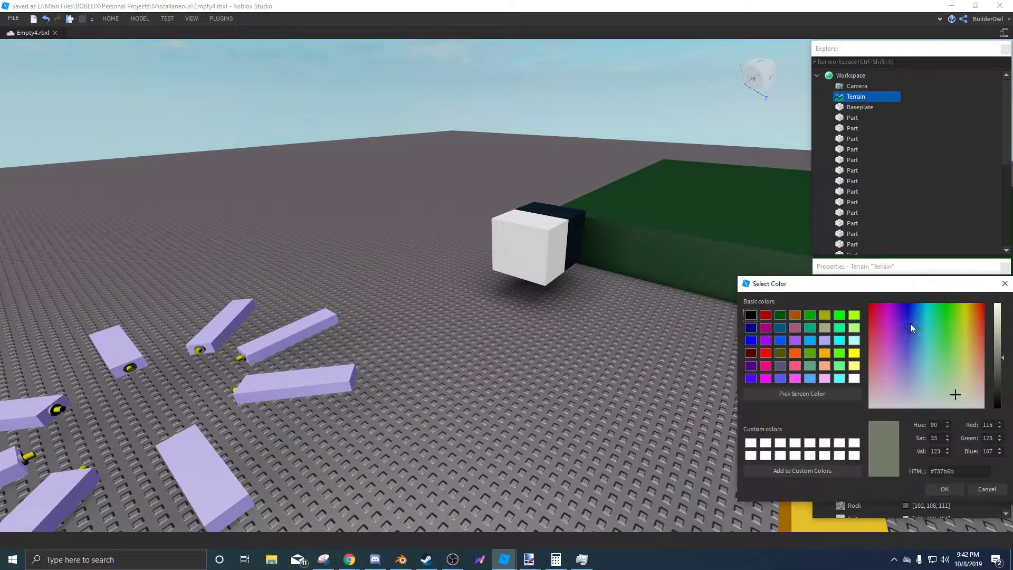
{"action": "left_click", "coordinate": [975, 488]}
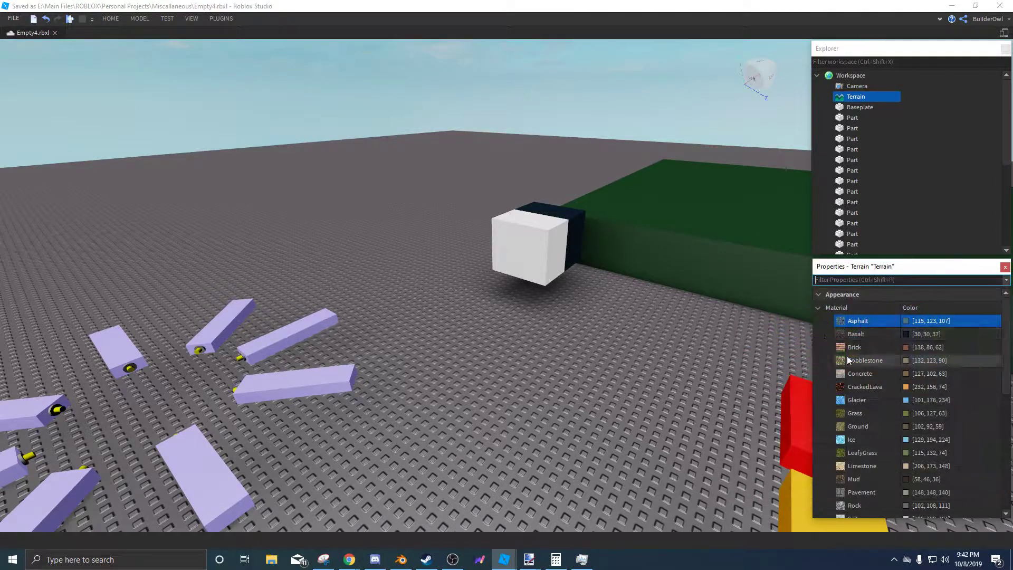
{"action": "left_click", "coordinate": [817, 308]}
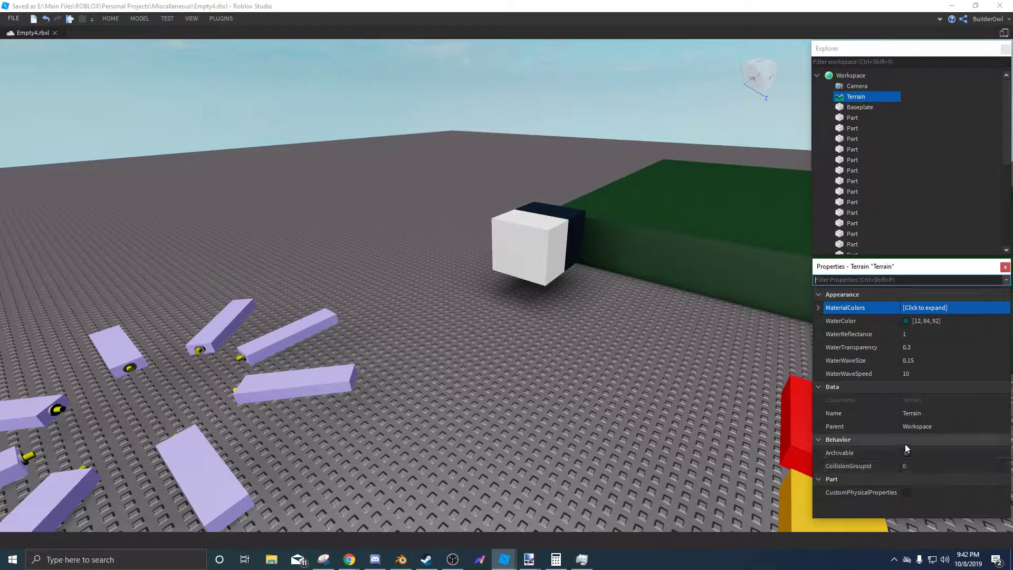
{"action": "left_click", "coordinate": [917, 129]}
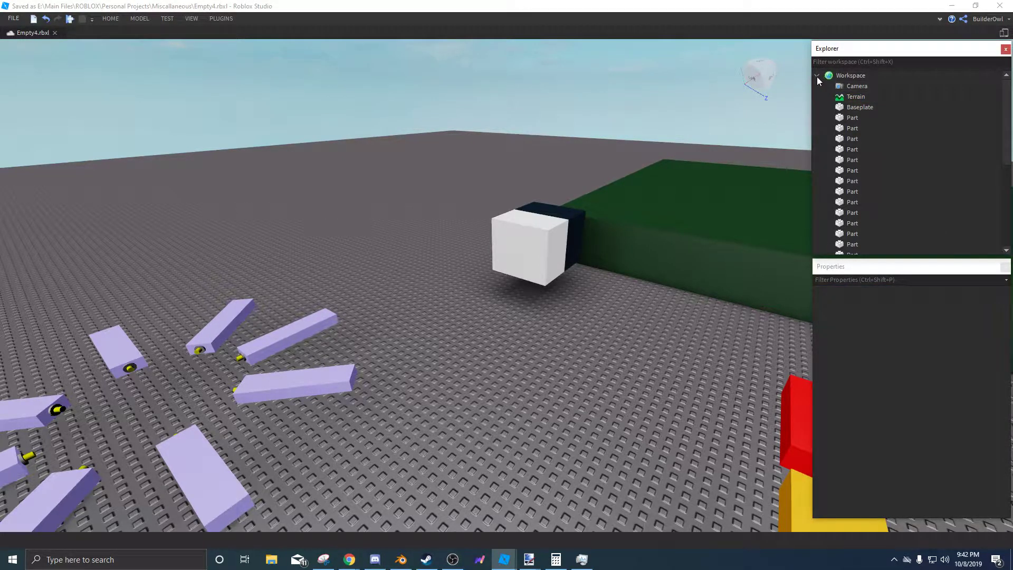
Select the Camera and set its FieldOfView to 50.
{"action": "left_click", "coordinate": [857, 86]}
{"action": "right_click_drag", "start_coordinate": [527, 247], "coordinate": [537, 270]}
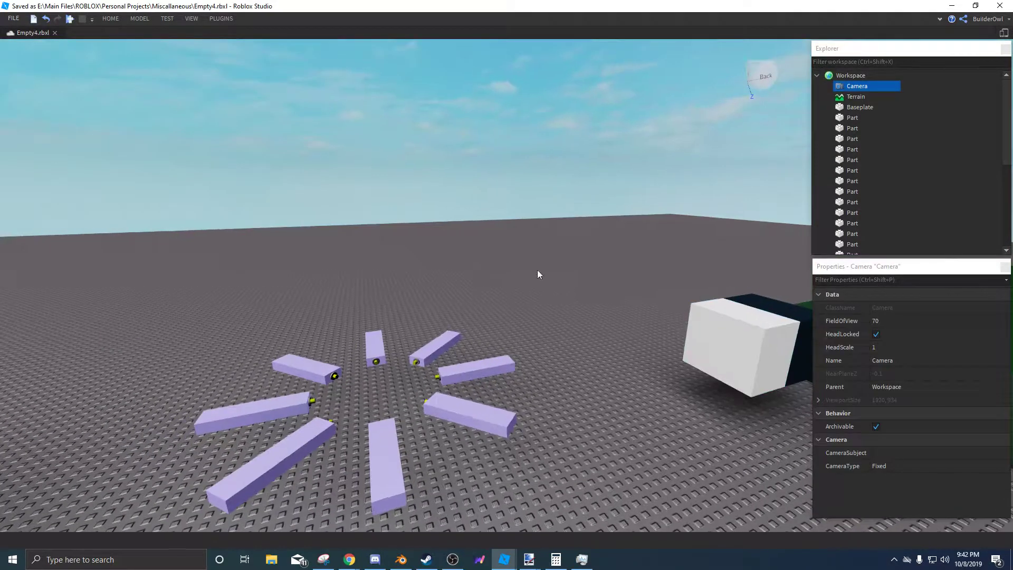
{"action": "left_click", "coordinate": [886, 321]}
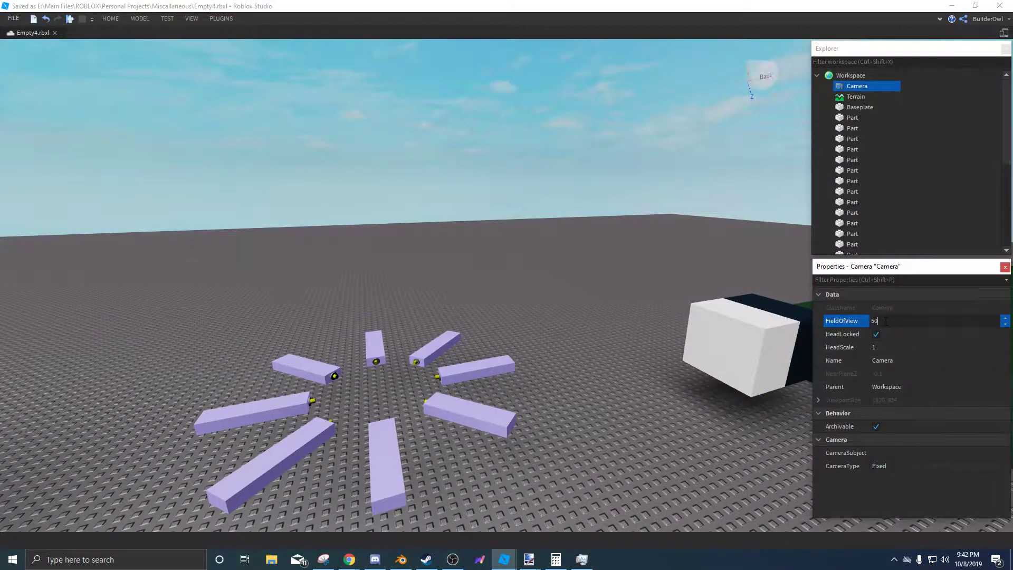
{"action": "key", "text": "Return"}
{"action": "right_click_drag", "start_coordinate": [544, 313], "coordinate": [510, 344]}
Set the Camera's FieldOfView to 1 and examine the purple parts at different zoom distances.
{"action": "left_click", "coordinate": [906, 317]}
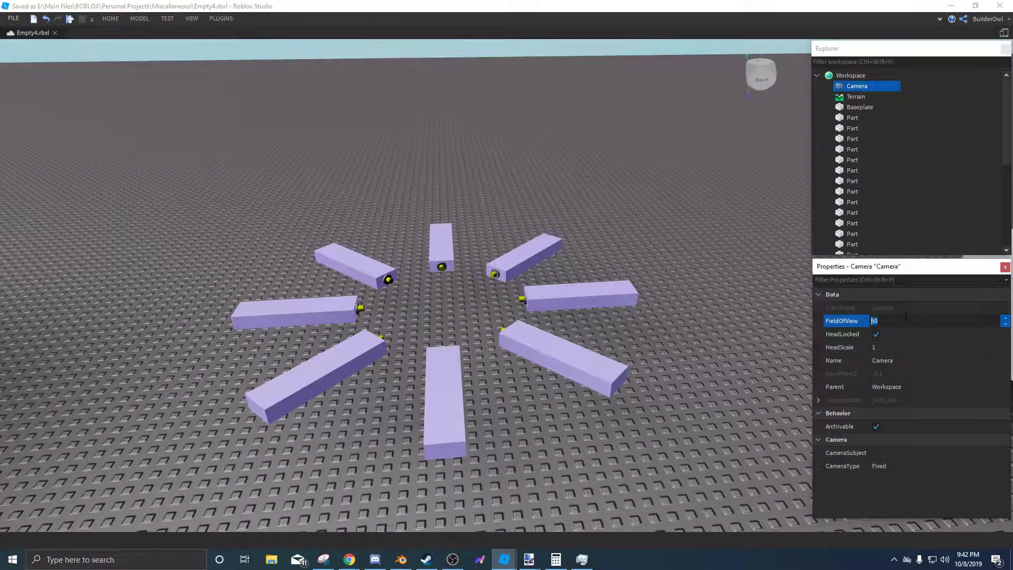
{"action": "type", "text": "1"}
{"action": "key", "text": "Return"}
{"action": "right_click_drag", "start_coordinate": [439, 273], "coordinate": [439, 275]}
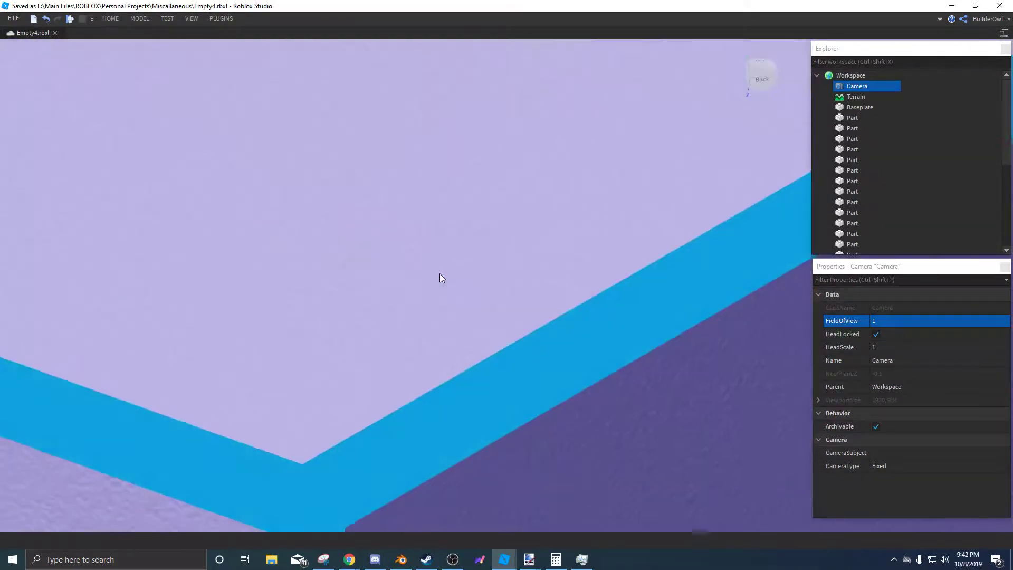
{"action": "scroll", "coordinate": [439, 274], "scroll_direction": "down", "scroll_amount": 12}
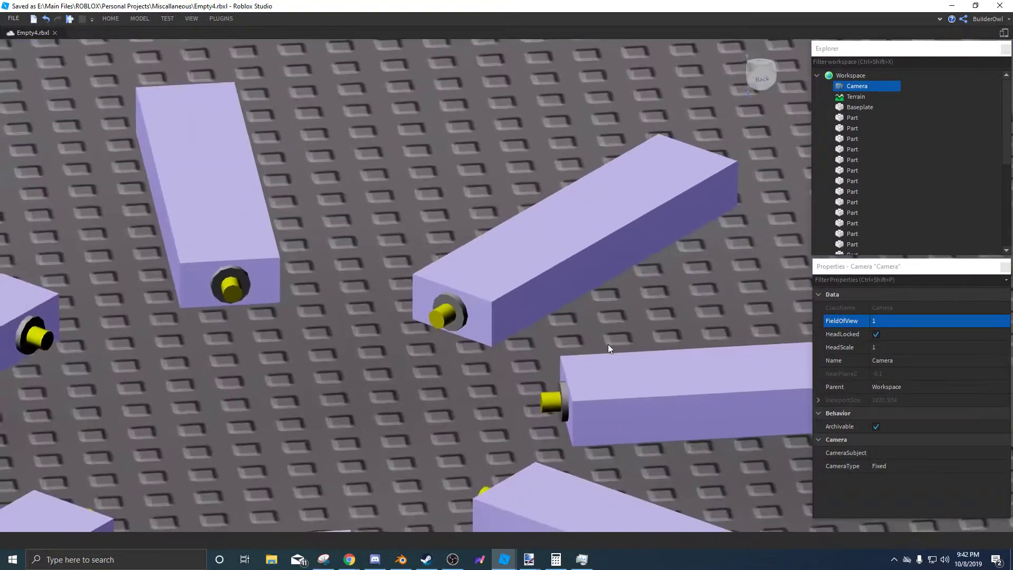
{"action": "scroll", "coordinate": [608, 344], "scroll_direction": "up", "scroll_amount": 3}
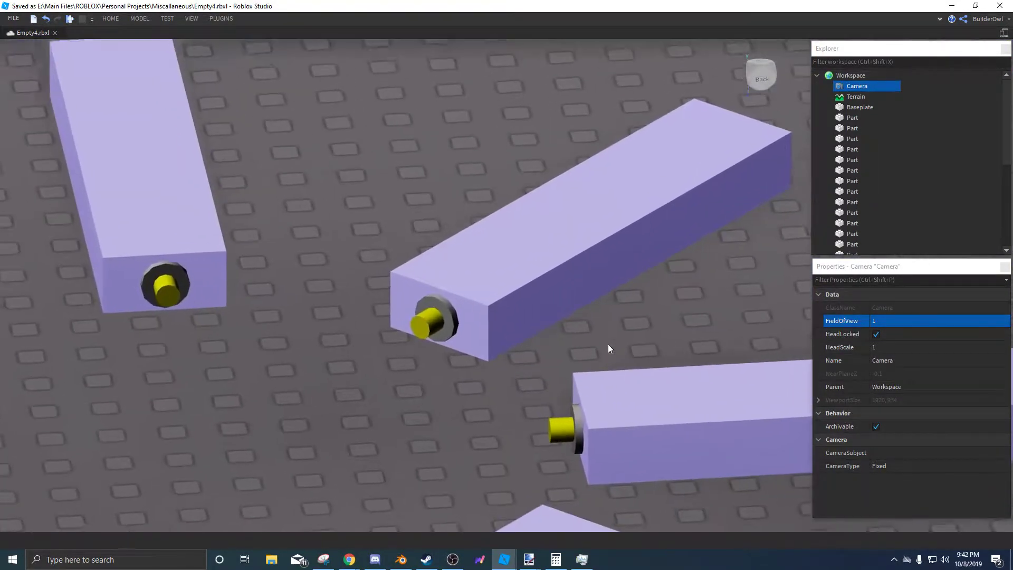
{"action": "scroll", "coordinate": [608, 344], "scroll_direction": "up", "scroll_amount": 3}
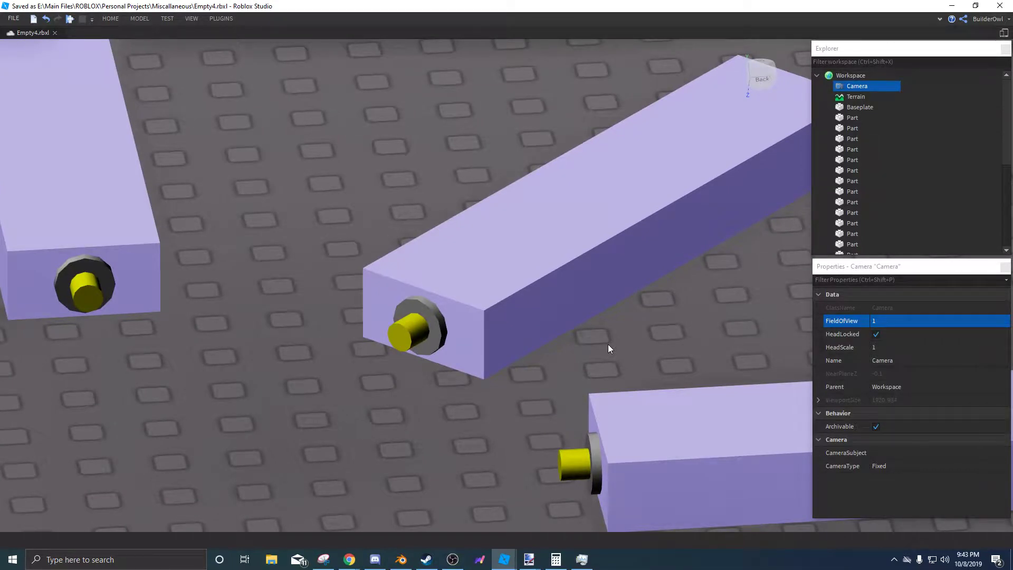
Set the Camera's FieldOfView to 70 and then to 120 to compare the views.
{"action": "left_click", "coordinate": [890, 321]}
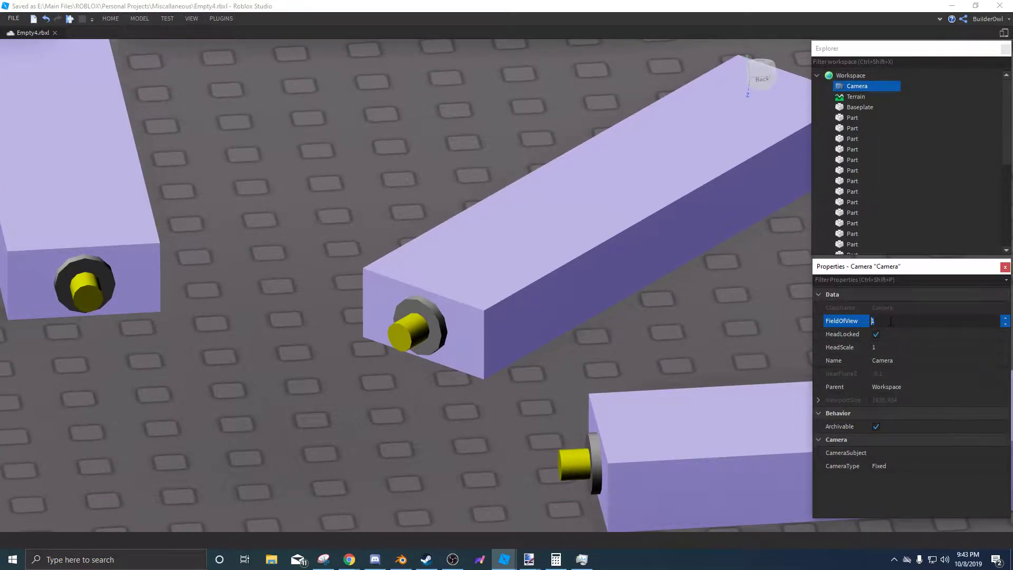
{"action": "key", "text": "Return"}
{"action": "left_click", "coordinate": [890, 320]}
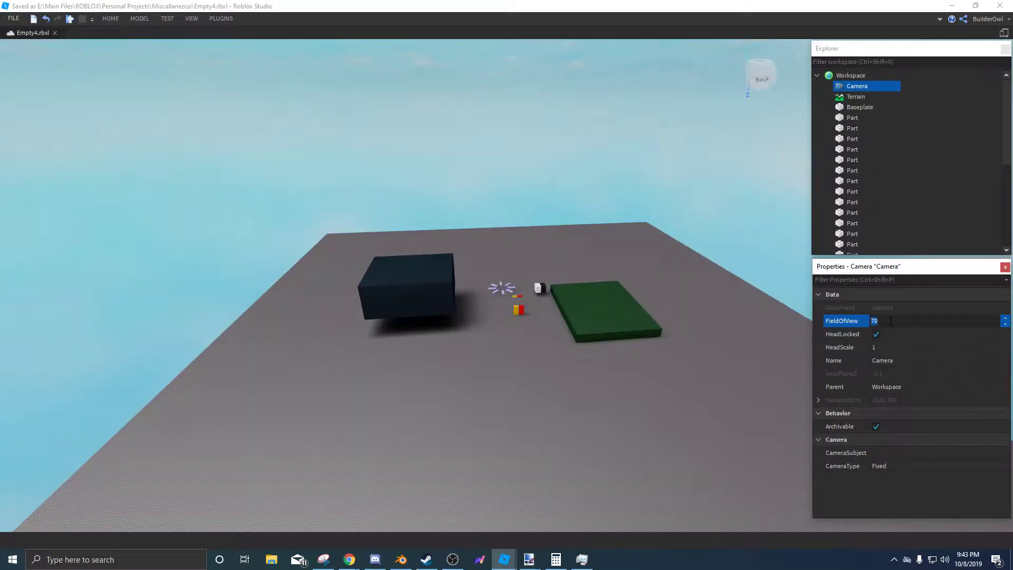
{"action": "type", "text": "120"}
{"action": "key", "text": "Return"}
{"action": "scroll", "coordinate": [647, 346], "scroll_direction": "up", "scroll_amount": 10}
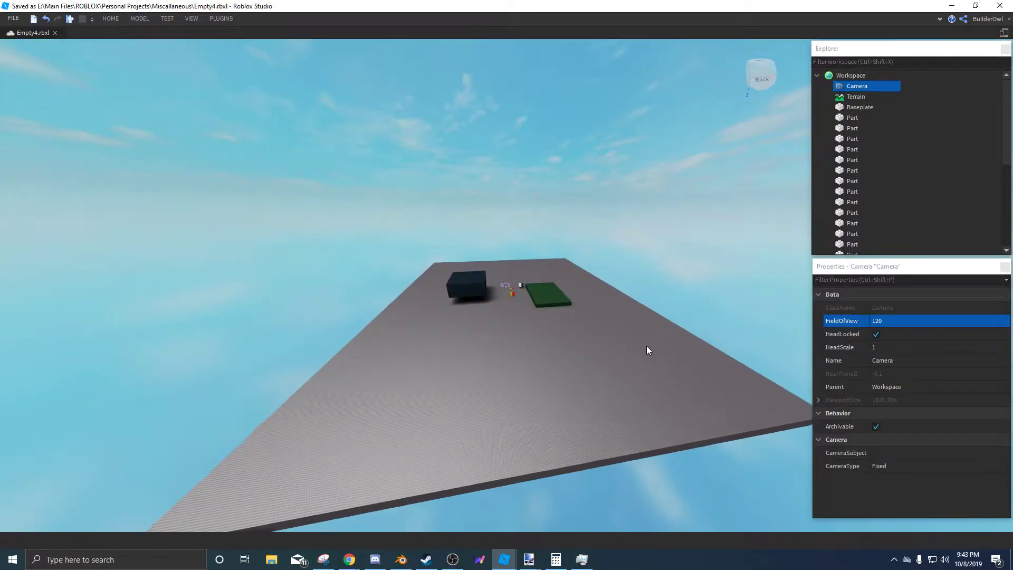
Try a Camera FieldOfView of 999 and fly around the parts to examine the distortion.
{"action": "left_click", "coordinate": [893, 322]}
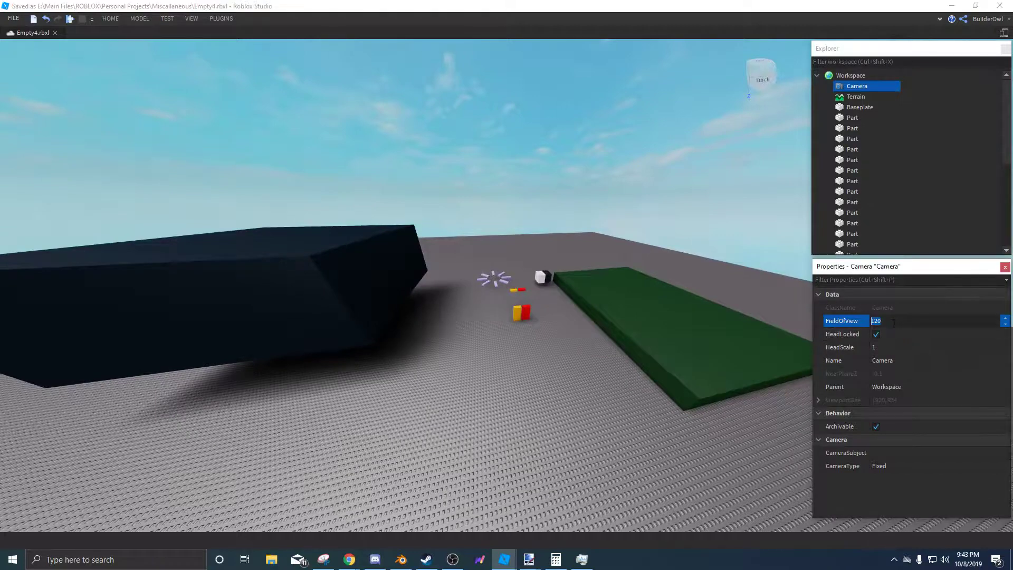
{"action": "type", "text": "999"}
{"action": "key", "text": "Return"}
{"action": "key", "text": "w"}
{"action": "right_click_drag", "start_coordinate": [515, 327], "coordinate": [559, 325]}
{"action": "key", "text": "w"}
{"action": "key", "text": "a"}
{"action": "key", "text": "w"}
{"action": "key", "text": "s"}
Restore the Camera's original FieldOfView and clear the selection.
{"action": "left_click", "coordinate": [893, 321]}
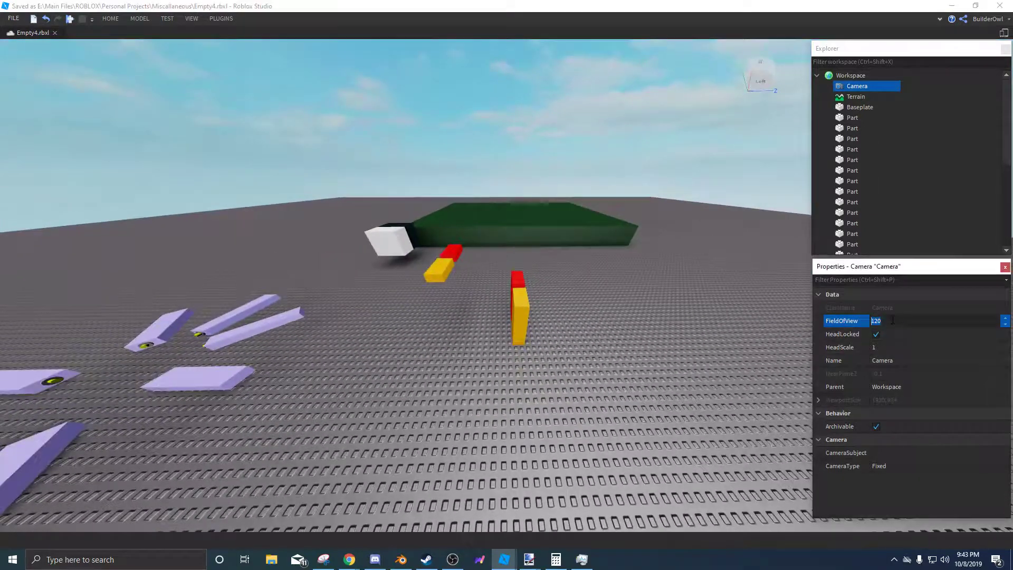
{"action": "key", "text": "Return"}
{"action": "right_click_drag", "start_coordinate": [475, 311], "coordinate": [711, 353]}
{"action": "key", "text": "s"}
{"action": "left_click", "coordinate": [711, 353]}
Collapse the Workspace tree, select Lighting, and view the large black block with its shadow.
{"action": "left_click", "coordinate": [817, 75]}
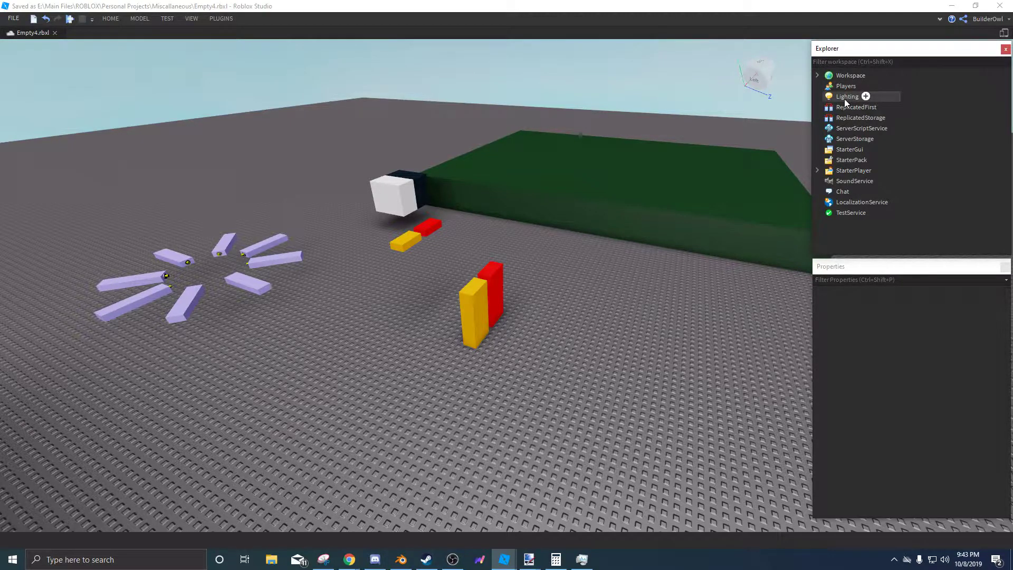
{"action": "left_click", "coordinate": [844, 99]}
{"action": "right_click", "coordinate": [844, 100]}
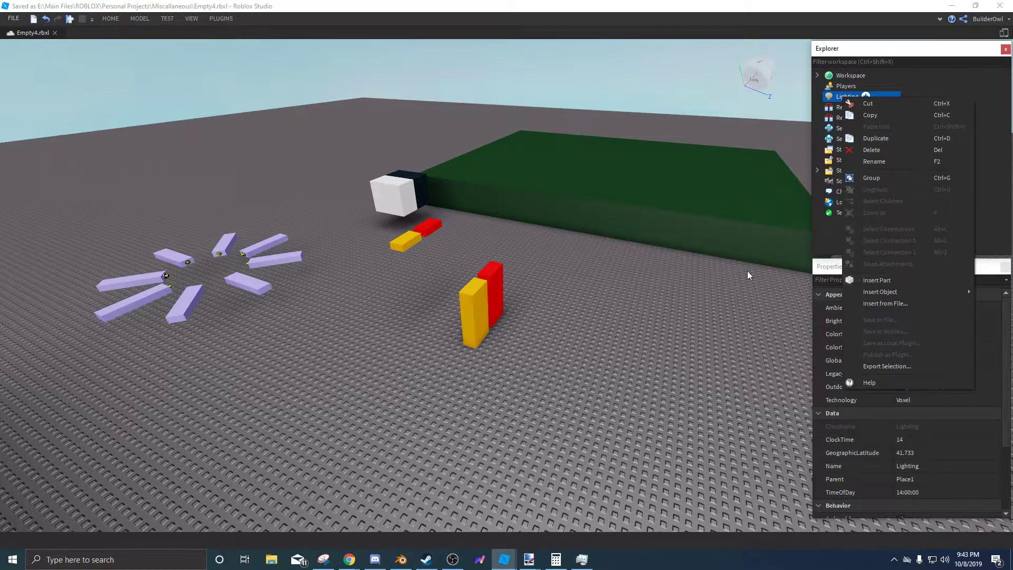
{"action": "key", "text": "w"}
{"action": "right_click_drag", "start_coordinate": [748, 275], "coordinate": [621, 196]}
{"action": "key", "text": "s"}
{"action": "key", "text": "w"}
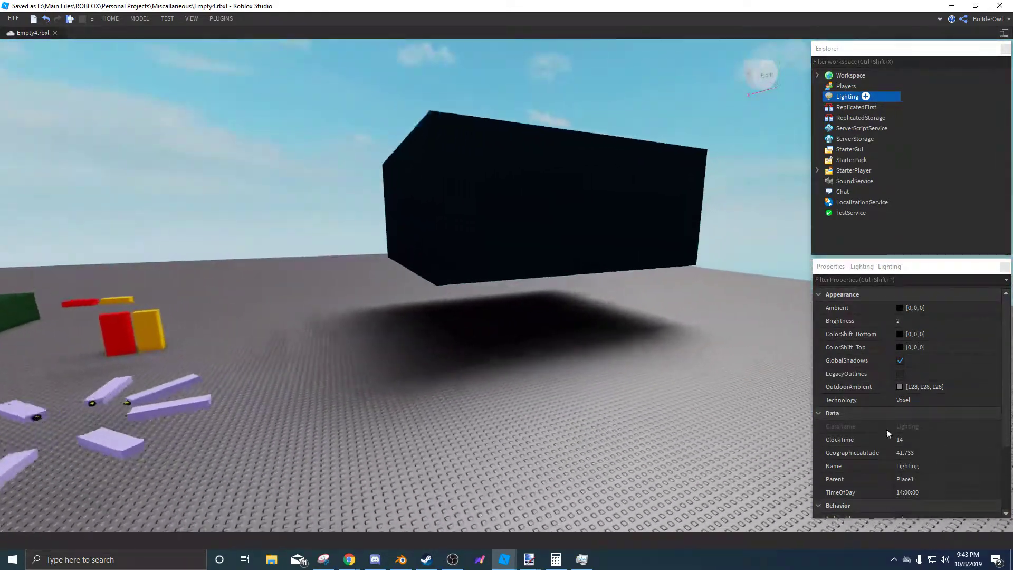
Set the Lighting Technology to ShadowMap and examine the shadows beneath the large black block.
{"action": "left_click", "coordinate": [919, 404]}
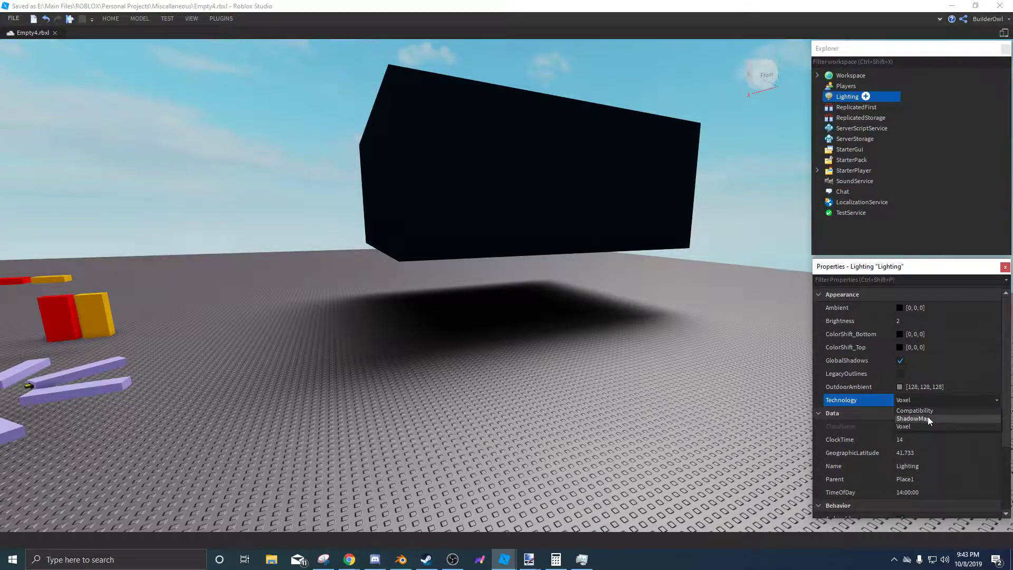
{"action": "left_click", "coordinate": [927, 419]}
{"action": "right_click_drag", "start_coordinate": [432, 342], "coordinate": [505, 349]}
{"action": "key", "text": "d"}
{"action": "key", "text": "a"}
{"action": "key", "text": "w"}
{"action": "key", "text": "w"}
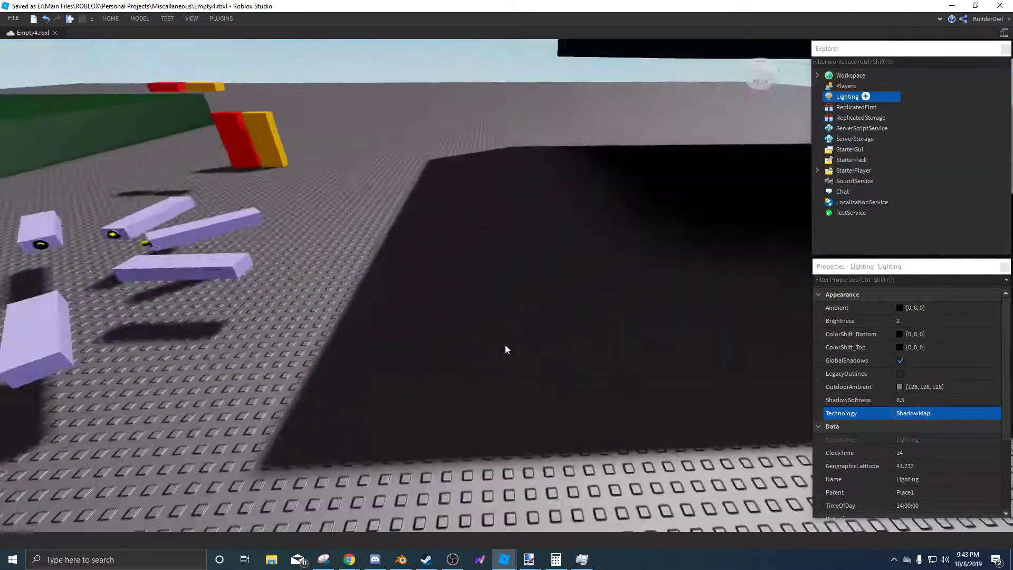
Set the Lighting ShadowSoftness to 1 and look at the shadow edges.
{"action": "left_click", "coordinate": [907, 400]}
{"action": "left_click_drag", "start_coordinate": [963, 400], "coordinate": [1002, 397]}
{"action": "key", "text": "s"}
{"action": "right_click_drag", "start_coordinate": [510, 260], "coordinate": [579, 262]}
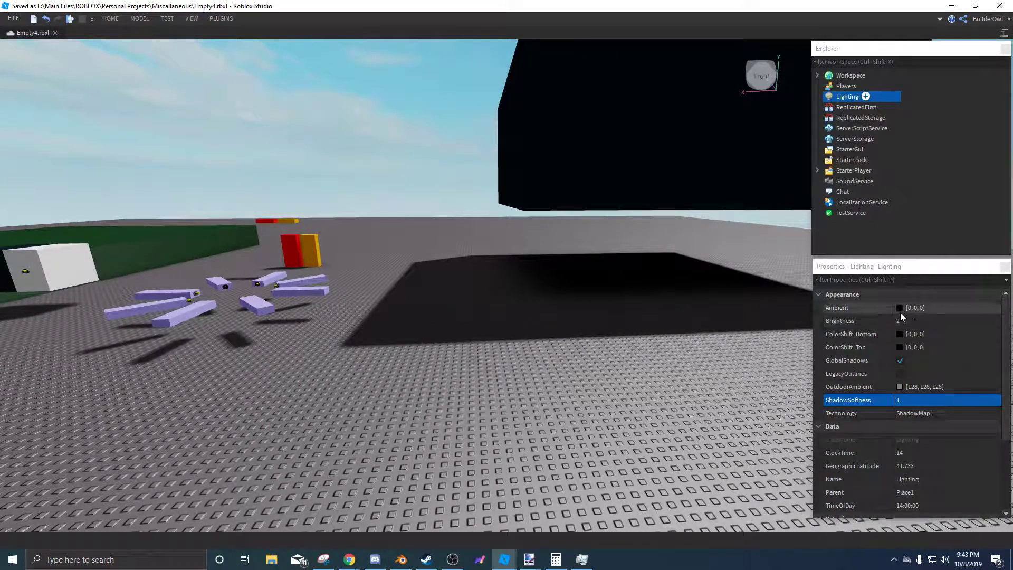
Set the Lighting Ambient color to pure red (255, 0, 0).
{"action": "left_click", "coordinate": [991, 308]}
{"action": "left_click_drag", "start_coordinate": [989, 307], "coordinate": [990, 299]}
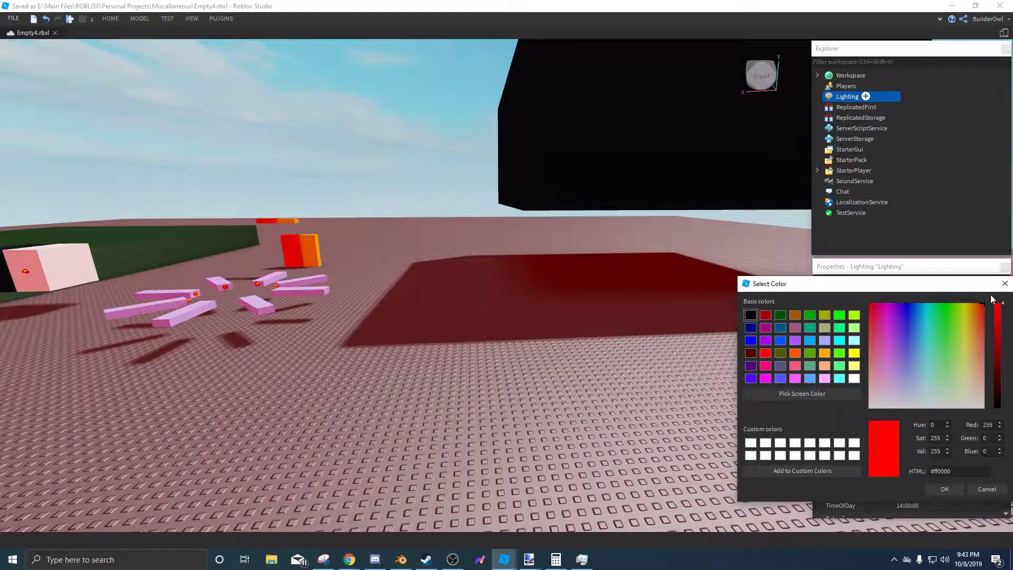
{"action": "left_click", "coordinate": [944, 488]}
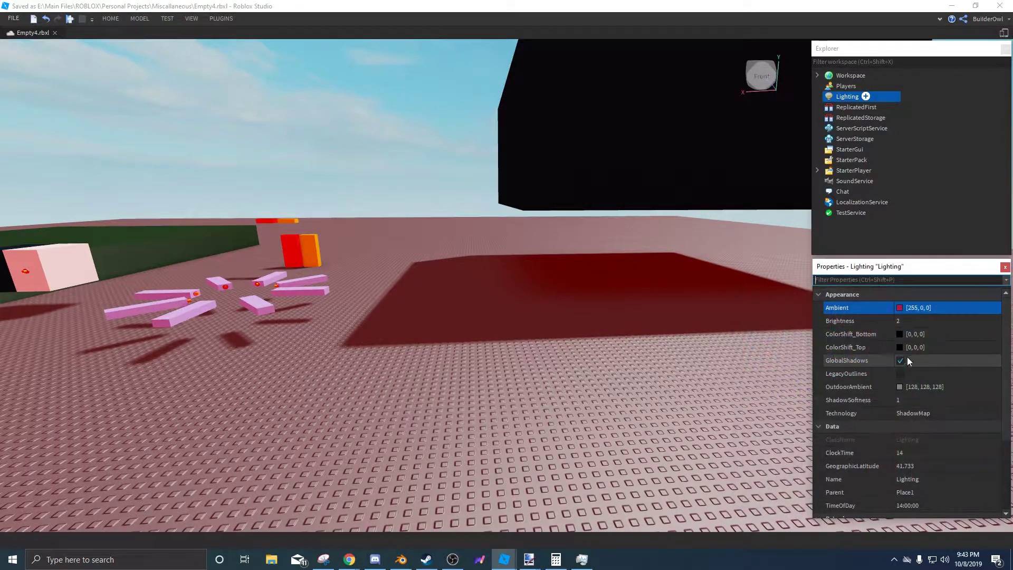
Preview red OutdoorAmbient colors, discard them, and restore the Lighting Ambient color to black.
{"action": "left_click", "coordinate": [898, 389]}
{"action": "left_click_drag", "start_coordinate": [935, 359], "coordinate": [841, 285]}
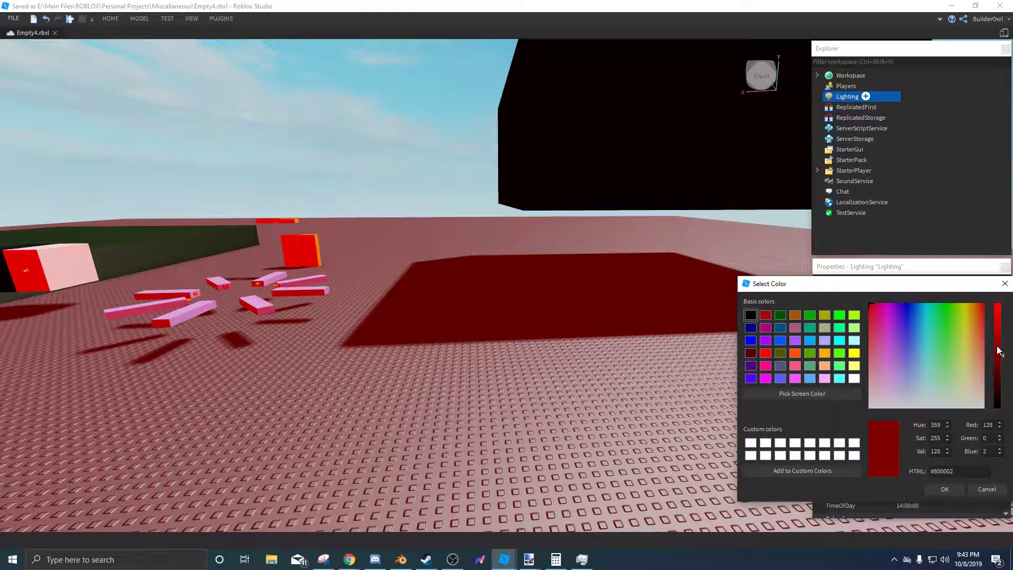
{"action": "left_click_drag", "start_coordinate": [999, 351], "coordinate": [1001, 427]}
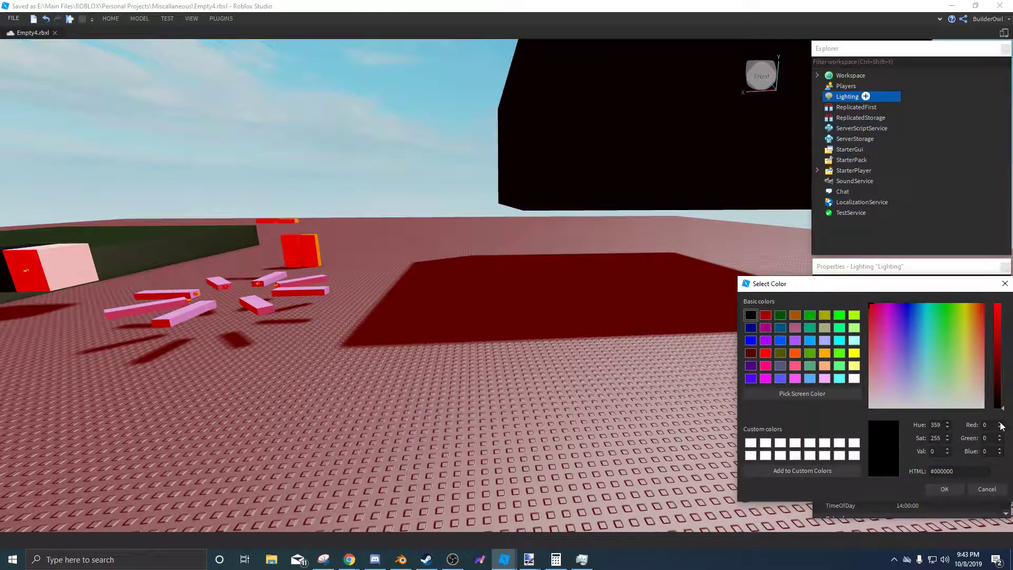
{"action": "left_click", "coordinate": [988, 488]}
{"action": "scroll", "coordinate": [593, 259], "scroll_direction": "up", "scroll_amount": 2}
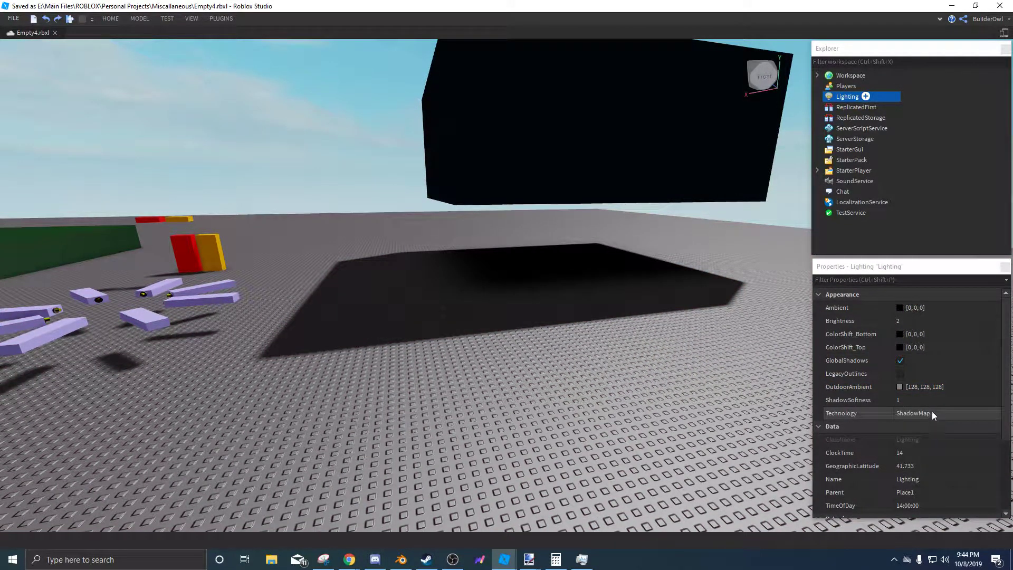
Set the Lighting Brightness to 5 and look across the scene.
{"action": "left_click", "coordinate": [913, 321]}
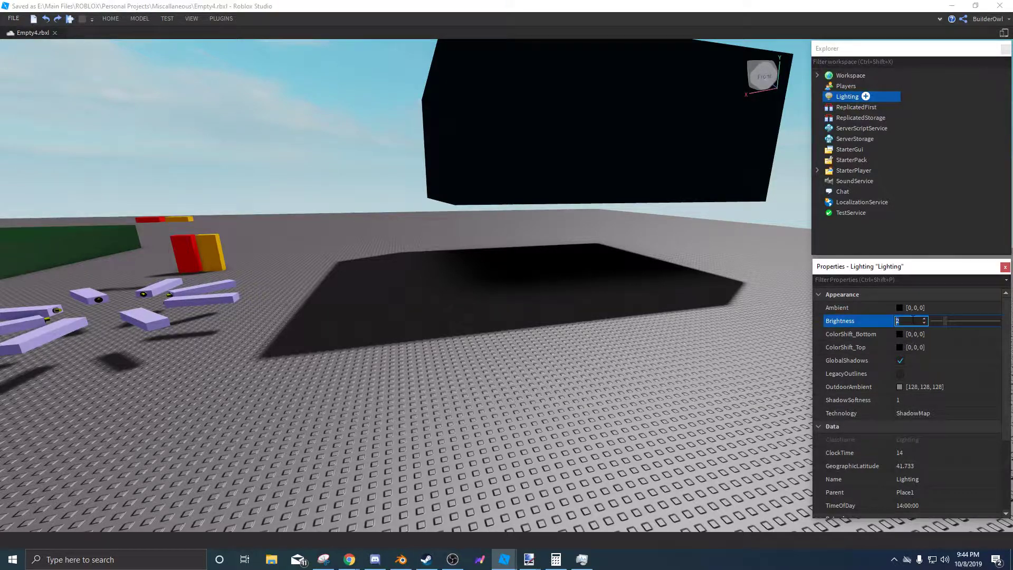
{"action": "type", "text": "5"}
{"action": "key", "text": "Return"}
{"action": "key", "text": "s"}
{"action": "right_click_drag", "start_coordinate": [402, 329], "coordinate": [622, 301]}
Set the Lighting Brightness to 0 and view the darkened parts near the black block.
{"action": "left_click", "coordinate": [931, 321]}
{"action": "type", "text": "0"}
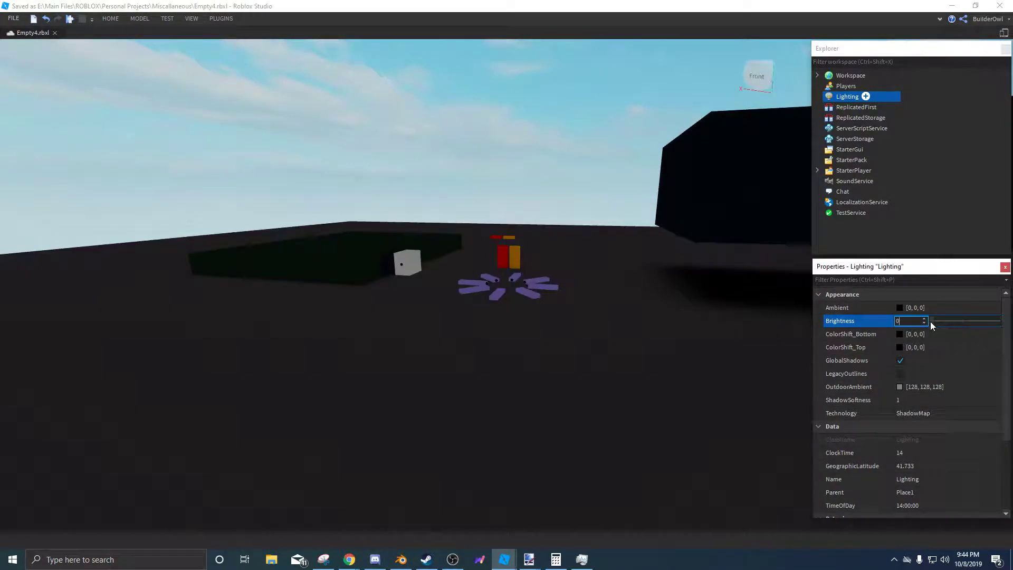
{"action": "key", "text": "Return"}
{"action": "key", "text": "a"}
{"action": "right_click_drag", "start_coordinate": [683, 364], "coordinate": [681, 362]}
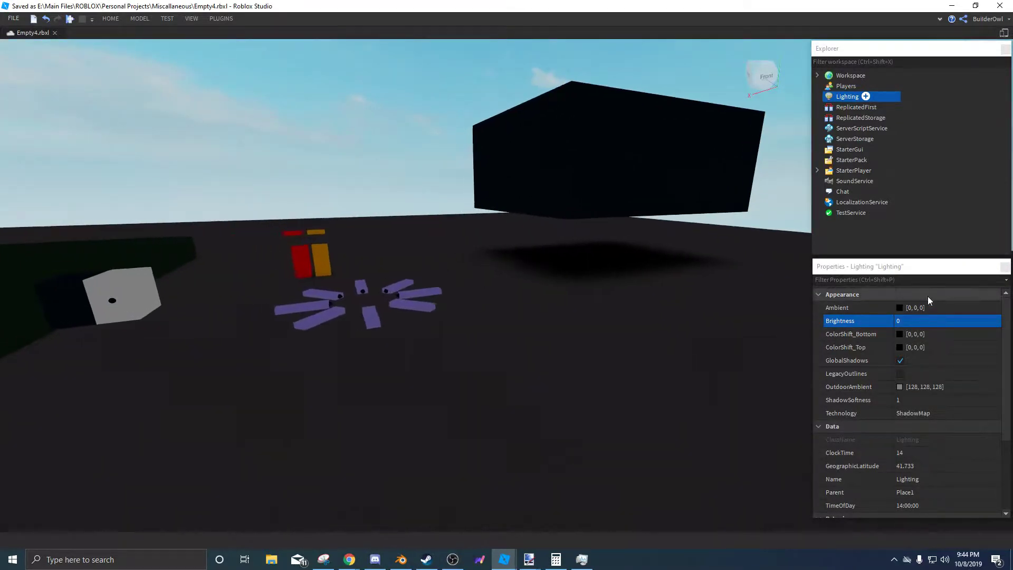
Set the Lighting Brightness back to 2.
{"action": "left_click", "coordinate": [921, 322]}
{"action": "type", "text": "2"}
{"action": "key", "text": "Return"}
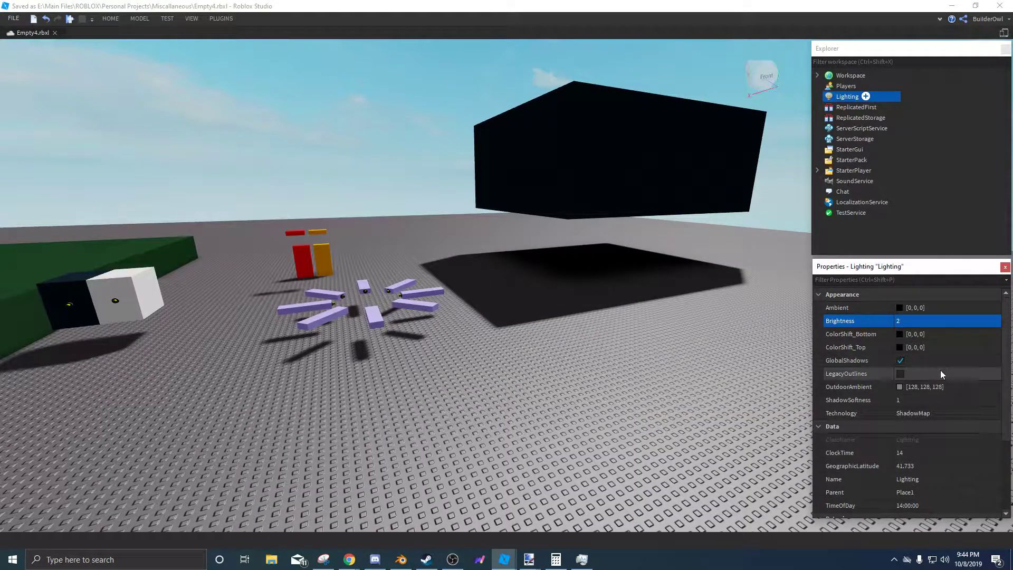
Try a dark red for the Lighting ColorShift_Bottom color, then cancel the color change.
{"action": "left_click", "coordinate": [900, 334]}
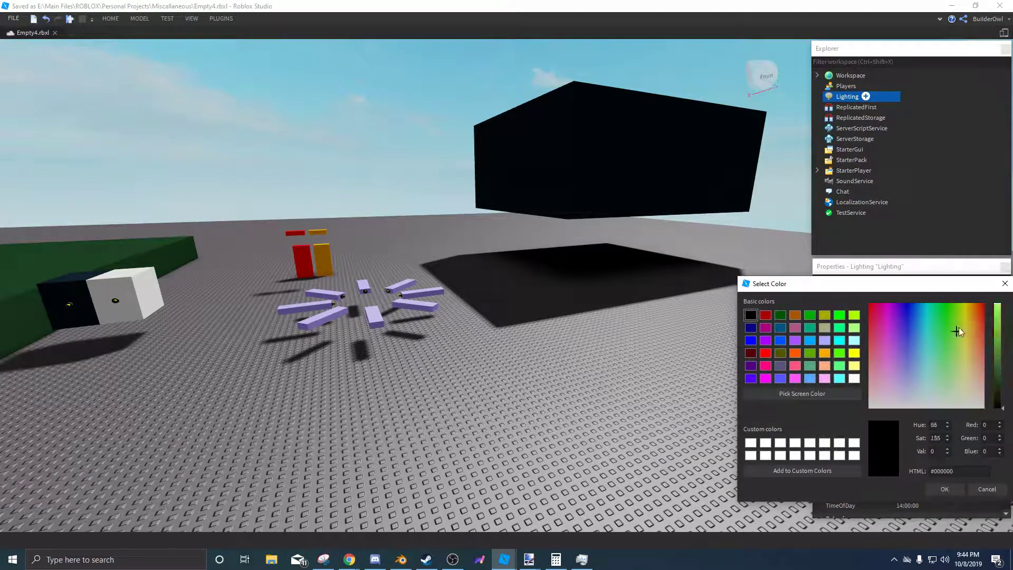
{"action": "left_click_drag", "start_coordinate": [958, 327], "coordinate": [981, 303]}
{"action": "left_click_drag", "start_coordinate": [997, 337], "coordinate": [997, 381]}
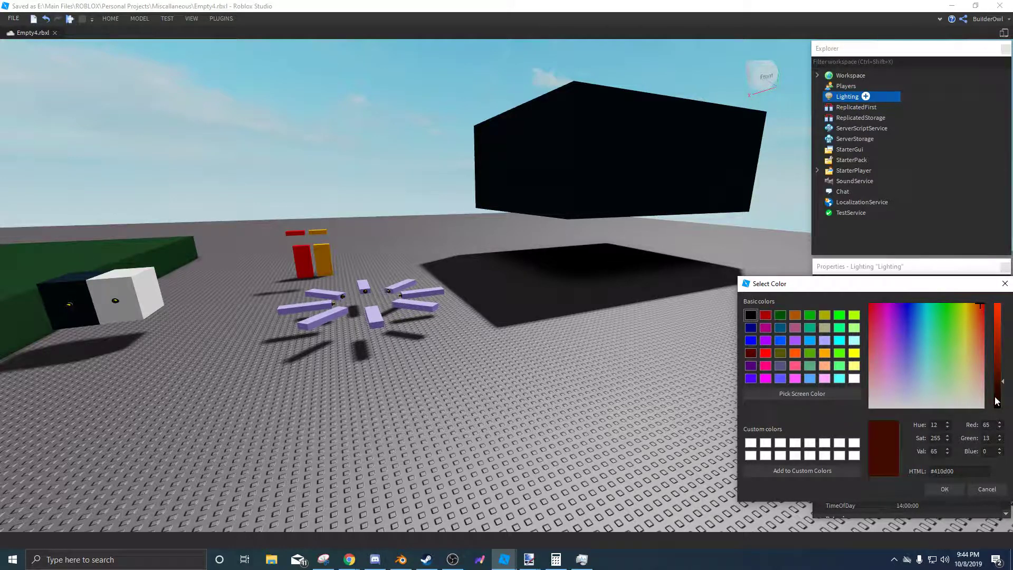
{"action": "left_click", "coordinate": [988, 489]}
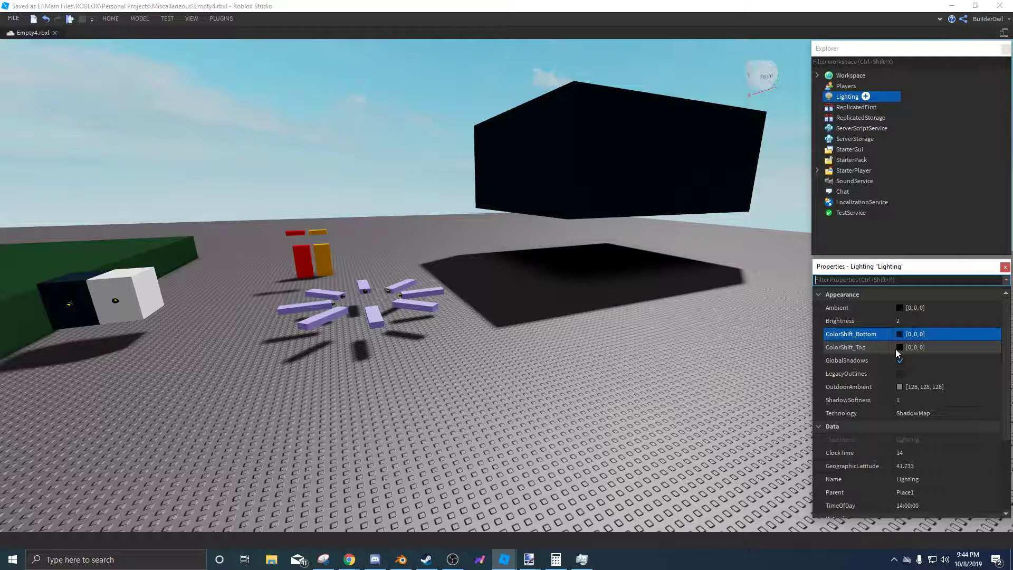
Enable LegacyOutlines for Lighting and examine the edges of a purple block up close.
{"action": "scroll", "coordinate": [896, 349], "scroll_direction": "down", "scroll_amount": 1}
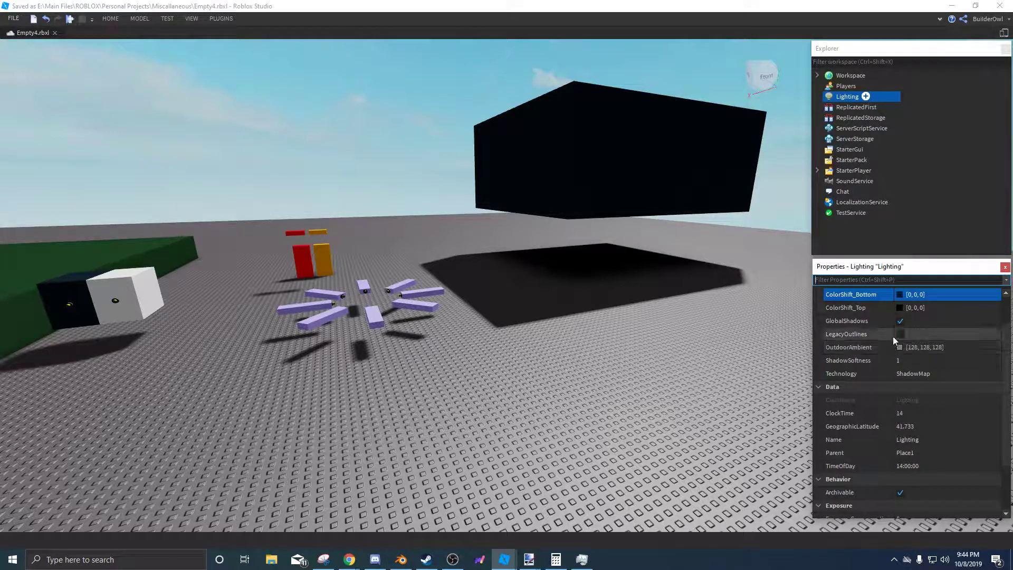
{"action": "left_click", "coordinate": [900, 334]}
{"action": "key", "text": "w"}
{"action": "right_click_drag", "start_coordinate": [623, 308], "coordinate": [658, 384]}
{"action": "key", "text": "w"}
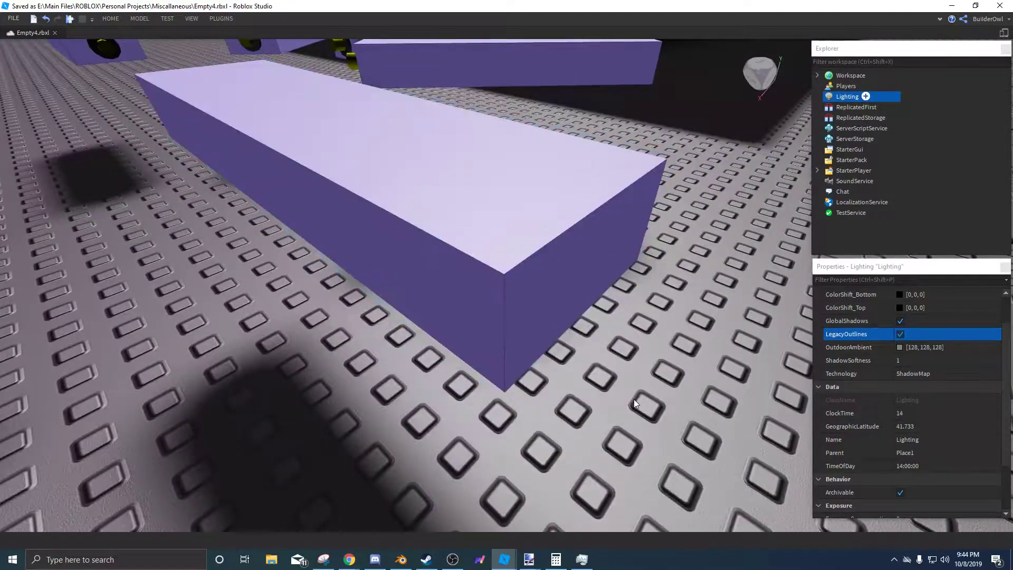
Show the building plugin's tool palette and activate its MoveAxis tool.
{"action": "key", "text": "m"}
{"action": "left_click", "coordinate": [33, 192]}
{"action": "left_click", "coordinate": [34, 77]}
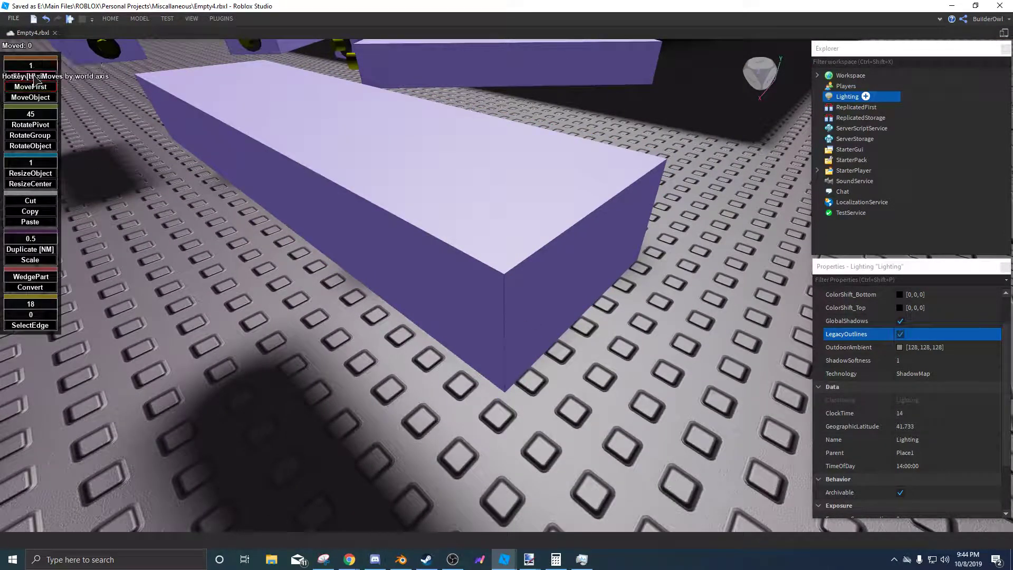
Inspect the purple block's outline, disable LegacyOutlines, and view the whole ring of purple blocks.
{"action": "scroll", "coordinate": [506, 312], "scroll_direction": "up", "scroll_amount": 3}
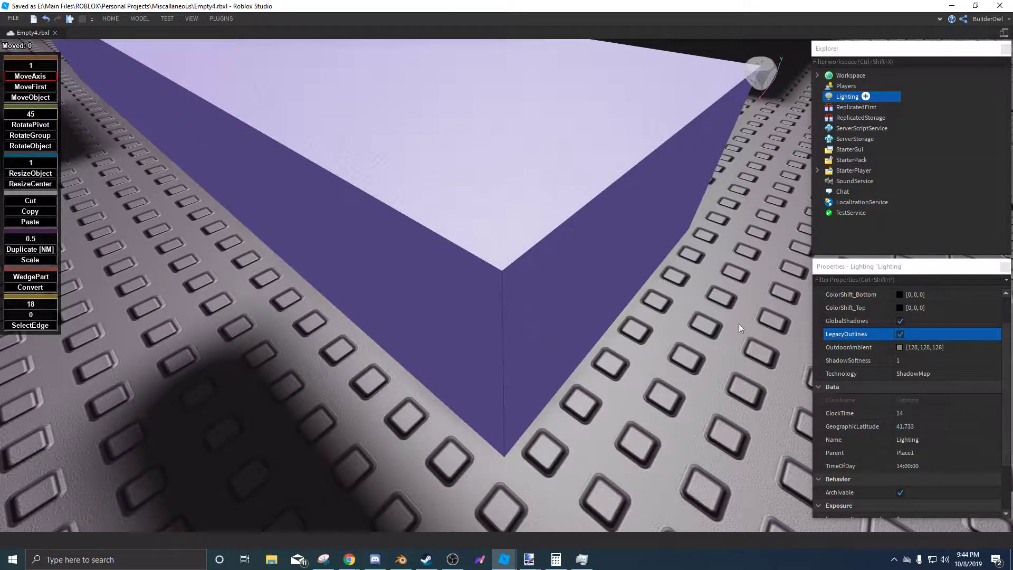
{"action": "left_click", "coordinate": [900, 334]}
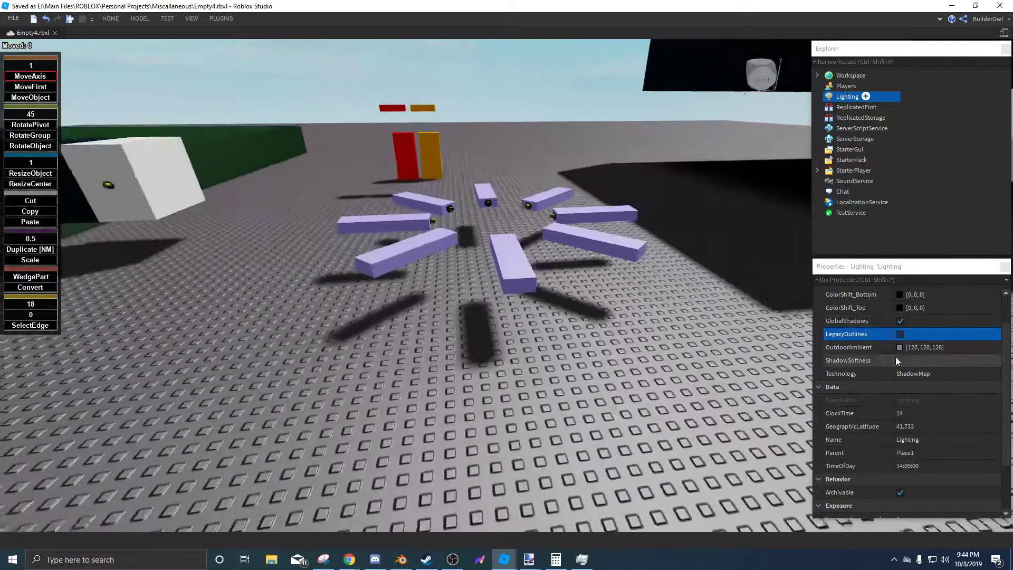
{"action": "key", "text": "s"}
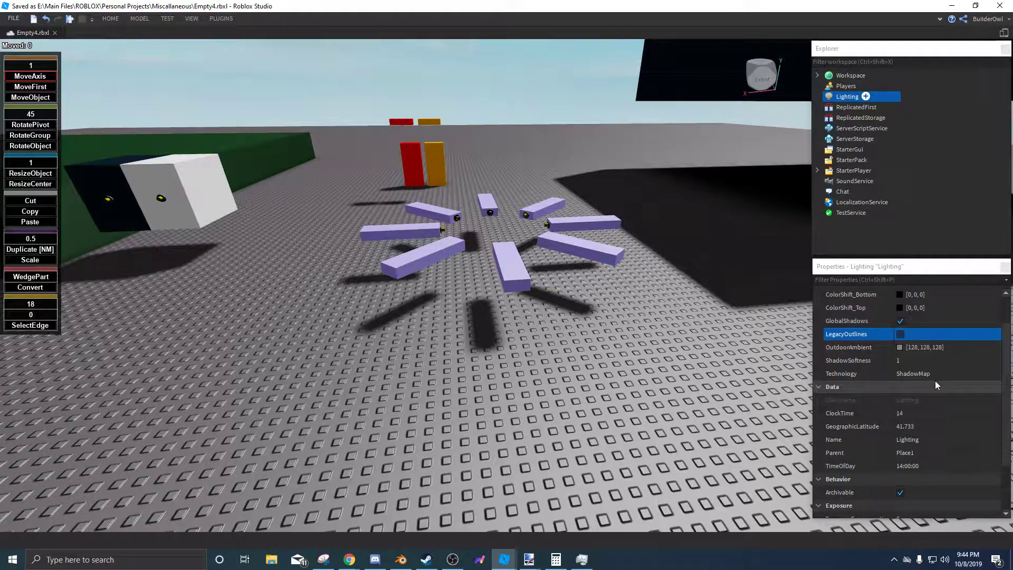
Set the Lighting ClockTime to 12 and look up at the sky.
{"action": "scroll", "coordinate": [927, 379], "scroll_direction": "down", "scroll_amount": 1}
{"action": "right_click_drag", "start_coordinate": [573, 293], "coordinate": [601, 234]}
{"action": "key", "text": "s"}
{"action": "left_click", "coordinate": [926, 371]}
{"action": "type", "text": "12"}
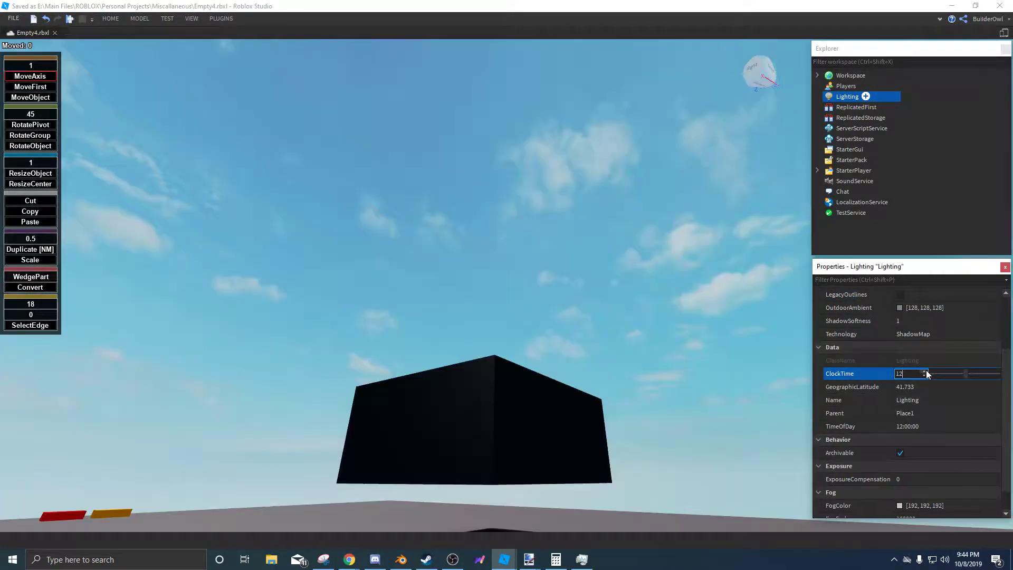
{"action": "right_click_drag", "start_coordinate": [442, 259], "coordinate": [512, 243]}
{"action": "right_click_drag", "start_coordinate": [568, 201], "coordinate": [568, 201]}
Set the Lighting ClockTime to 0 and view the moon and the parts at night.
{"action": "left_click", "coordinate": [935, 376]}
{"action": "type", "text": "0"}
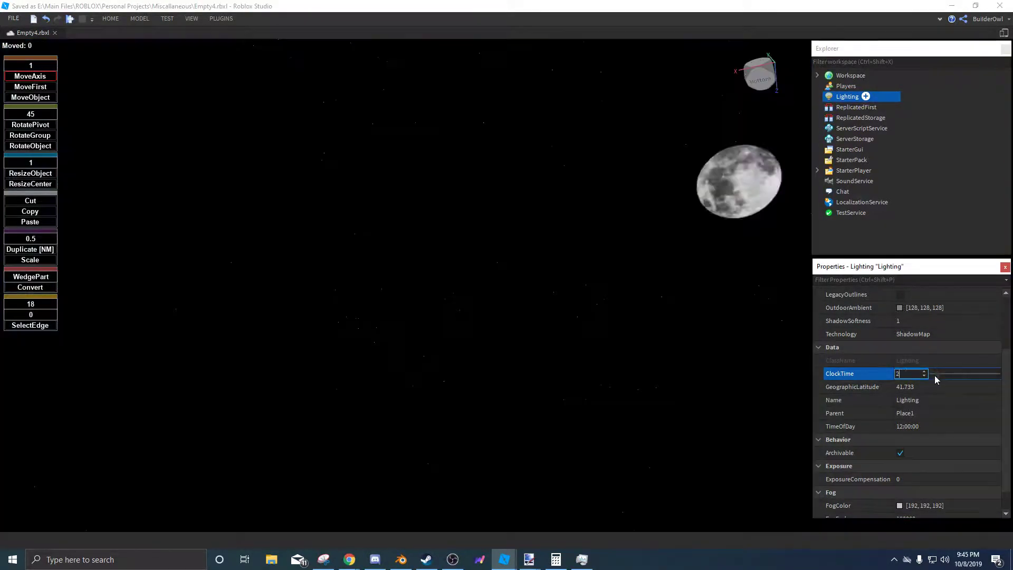
{"action": "key", "text": "Return"}
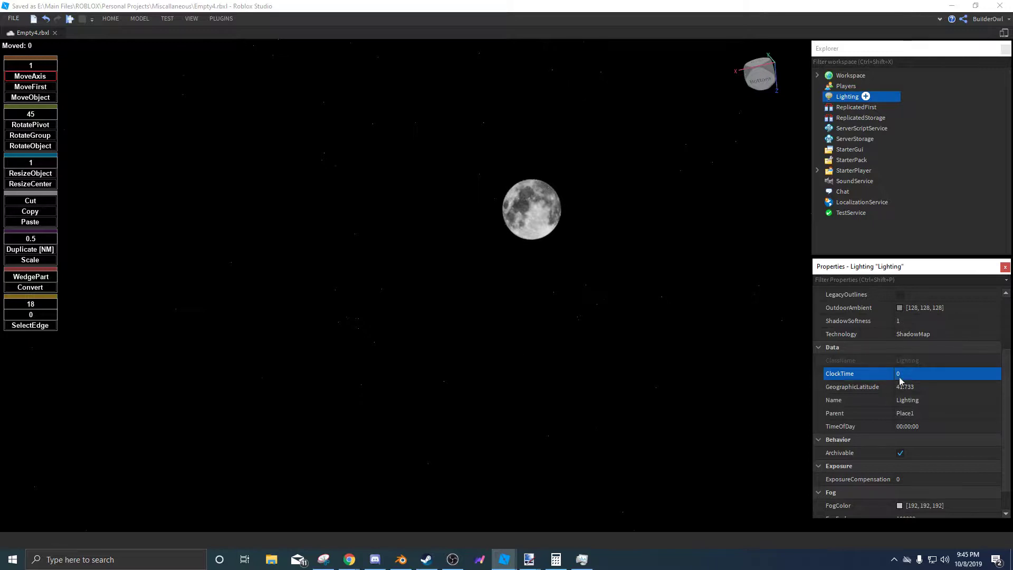
{"action": "left_click", "coordinate": [899, 376]}
{"action": "right_click_drag", "start_coordinate": [368, 309], "coordinate": [367, 310]}
{"action": "right_click_drag", "start_coordinate": [599, 307], "coordinate": [600, 307]}
Set the Lighting ClockTime back to 14 and look over the daylight scene.
{"action": "left_click", "coordinate": [908, 374]}
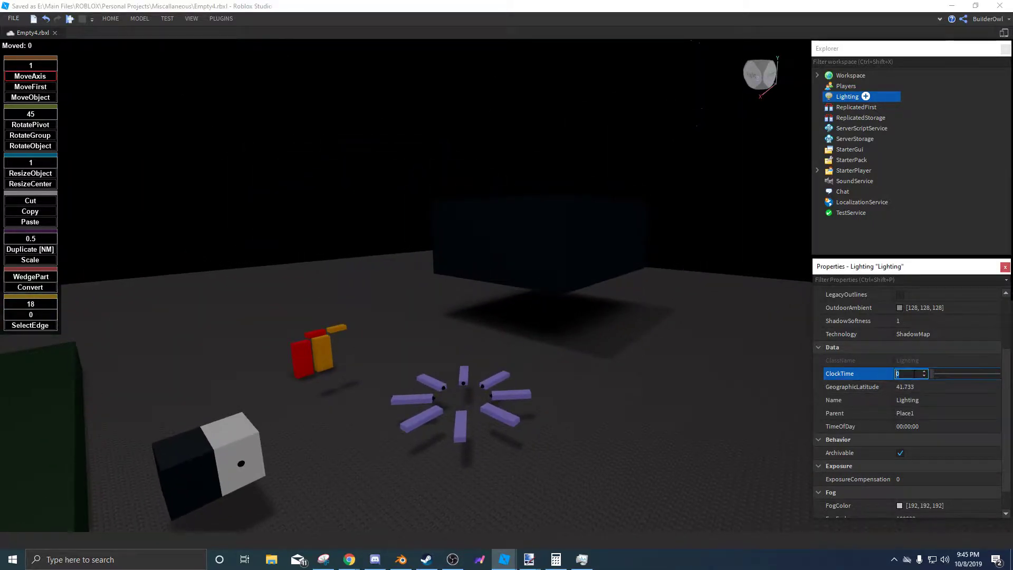
{"action": "type", "text": "14"}
{"action": "key", "text": "Return"}
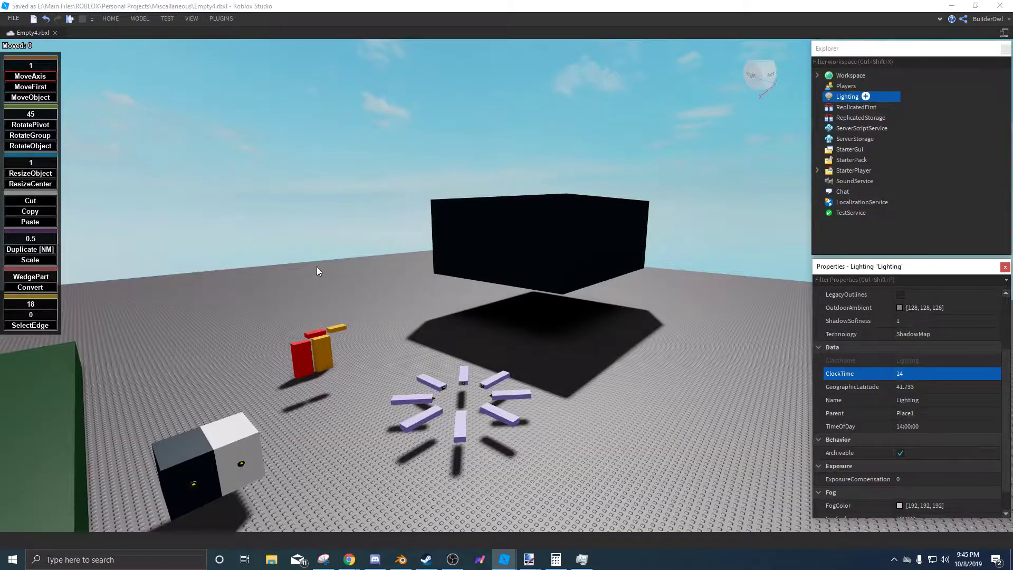
{"action": "right_click_drag", "start_coordinate": [317, 267], "coordinate": [318, 267]}
{"action": "right_click_drag", "start_coordinate": [379, 305], "coordinate": [380, 305]}
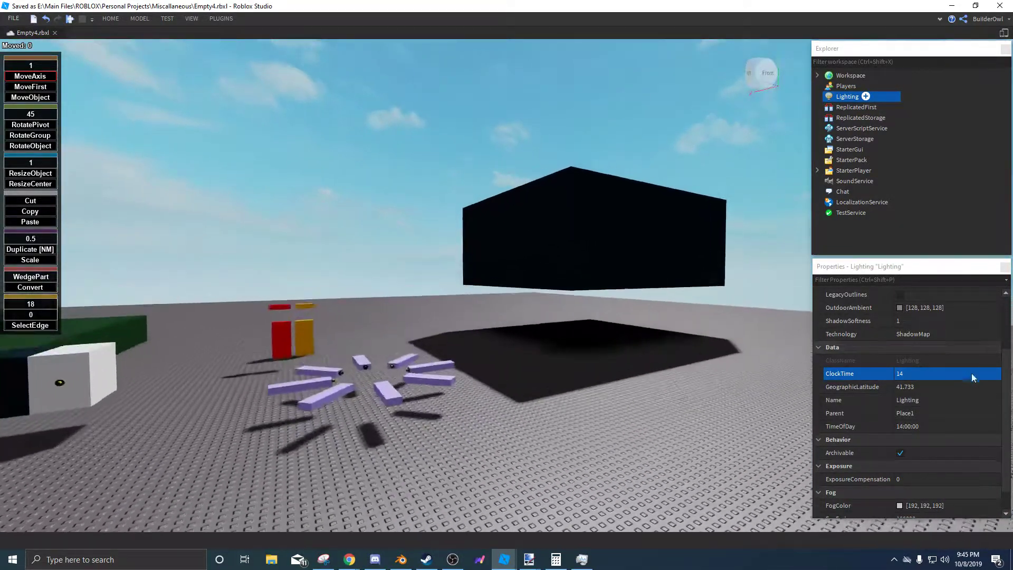
Try a Lighting GeographicLatitude of 0, look around the scene, and undo the change.
{"action": "right_click_drag", "start_coordinate": [514, 299], "coordinate": [501, 351]}
{"action": "left_click", "coordinate": [937, 391]}
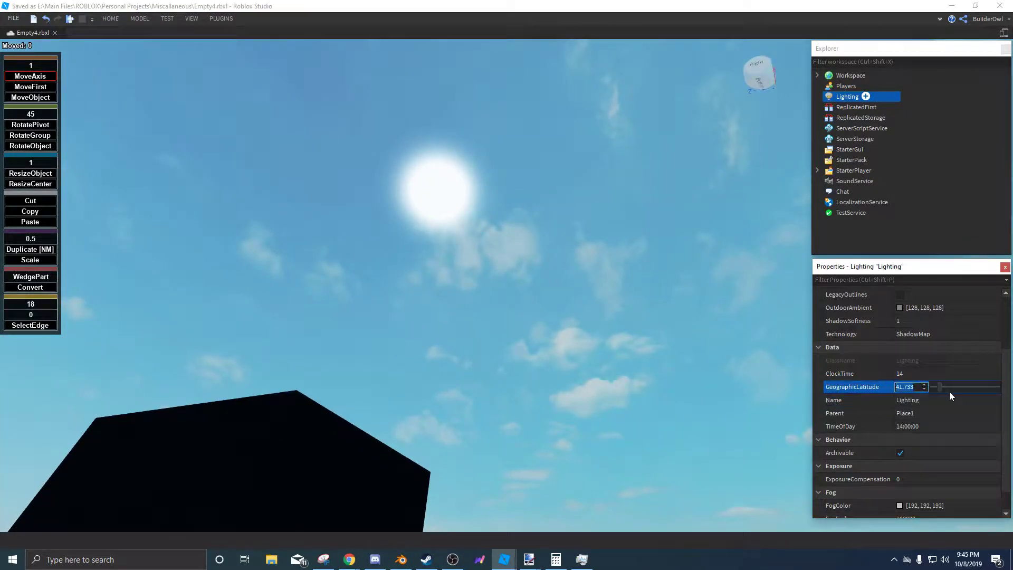
{"action": "mouse_move", "coordinate": [938, 391]}
{"action": "left_mouse_down"}
{"action": "mouse_move", "coordinate": [953, 391]}
{"action": "mouse_move", "coordinate": [930, 393]}
{"action": "left_mouse_up"}
{"action": "right_click_drag", "start_coordinate": [357, 322], "coordinate": [511, 259]}
{"action": "key", "text": "s"}
{"action": "key", "text": "ctrl+z"}
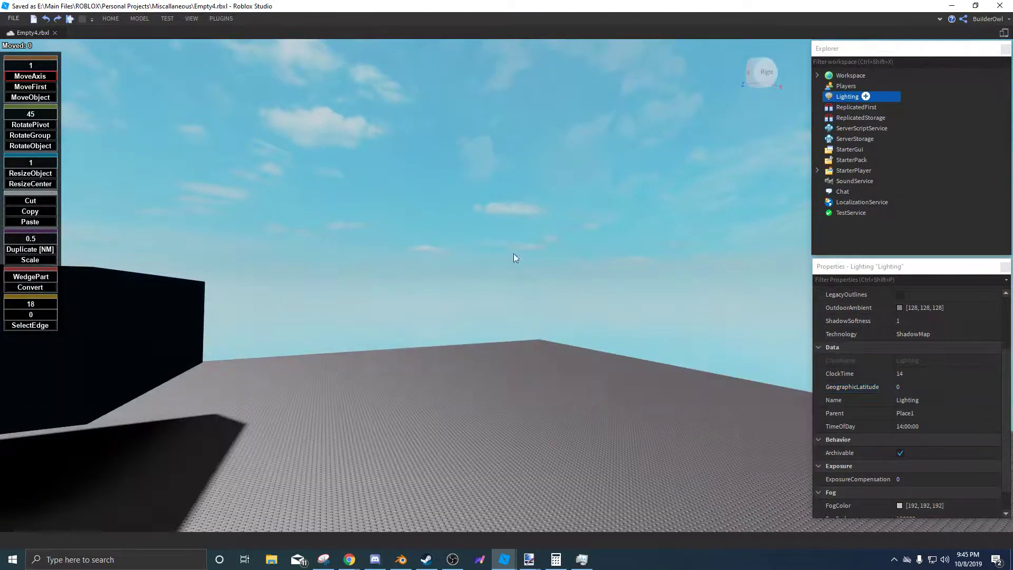
{"action": "right_click_drag", "start_coordinate": [524, 219], "coordinate": [525, 216]}
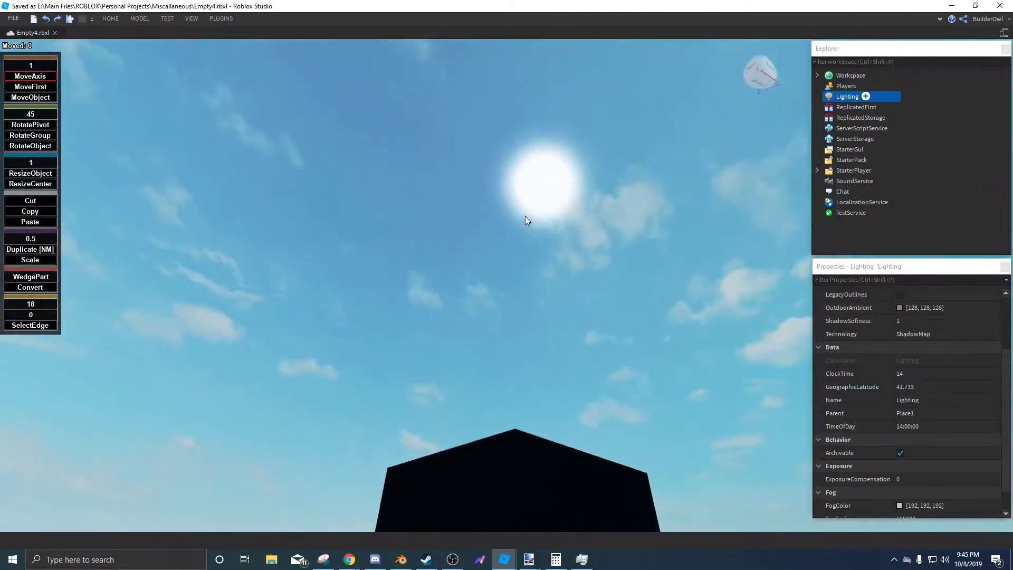
Compare the Lighting ClockTime and TimeOfDay properties.
{"action": "left_click", "coordinate": [926, 426]}
{"action": "left_click", "coordinate": [913, 376]}
{"action": "left_click", "coordinate": [917, 373]}
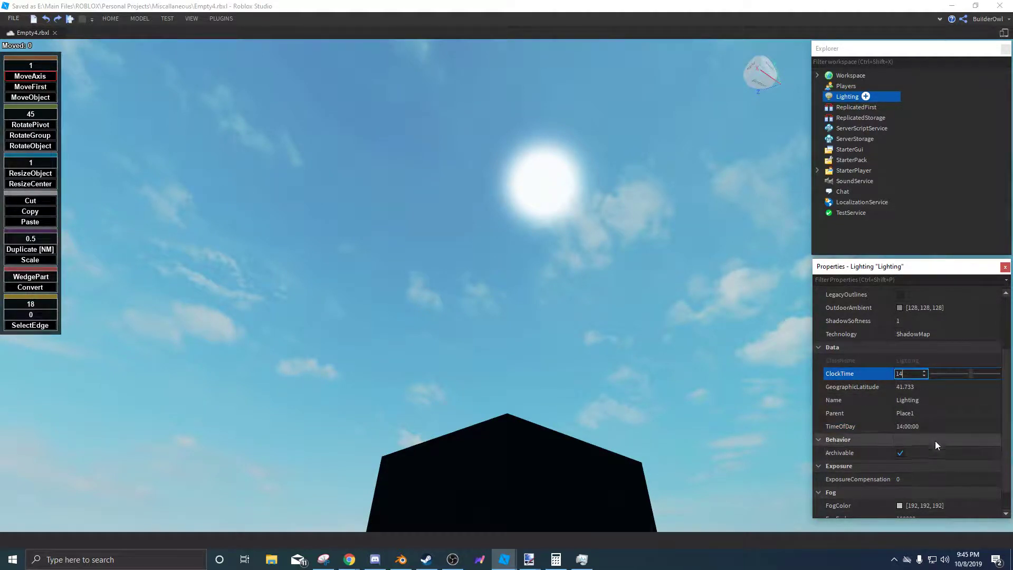
{"action": "left_click", "coordinate": [834, 373]}
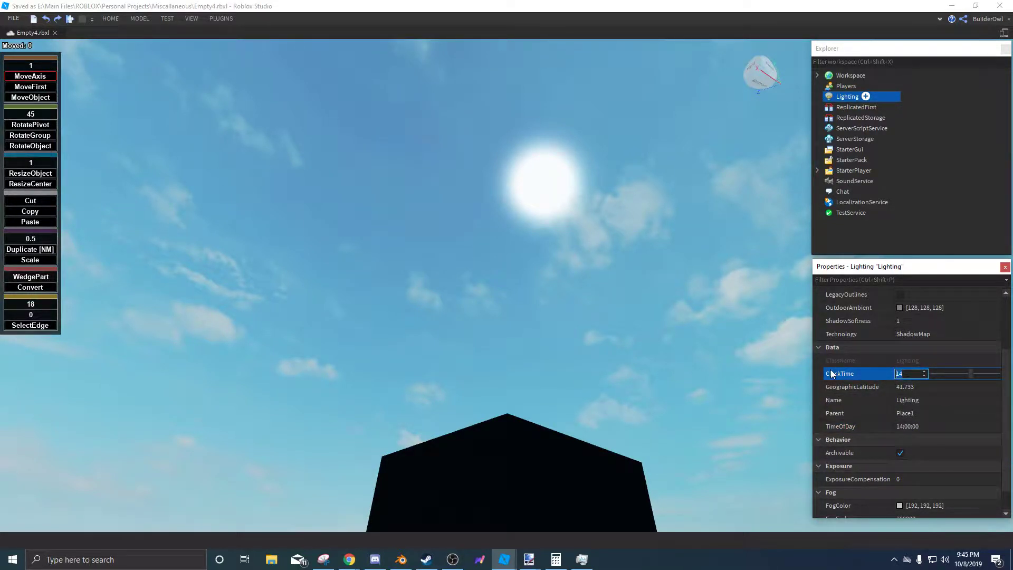
Set the Lighting TimeOfDay to 14:50:00 and look at the sun's position.
{"action": "left_click", "coordinate": [933, 426]}
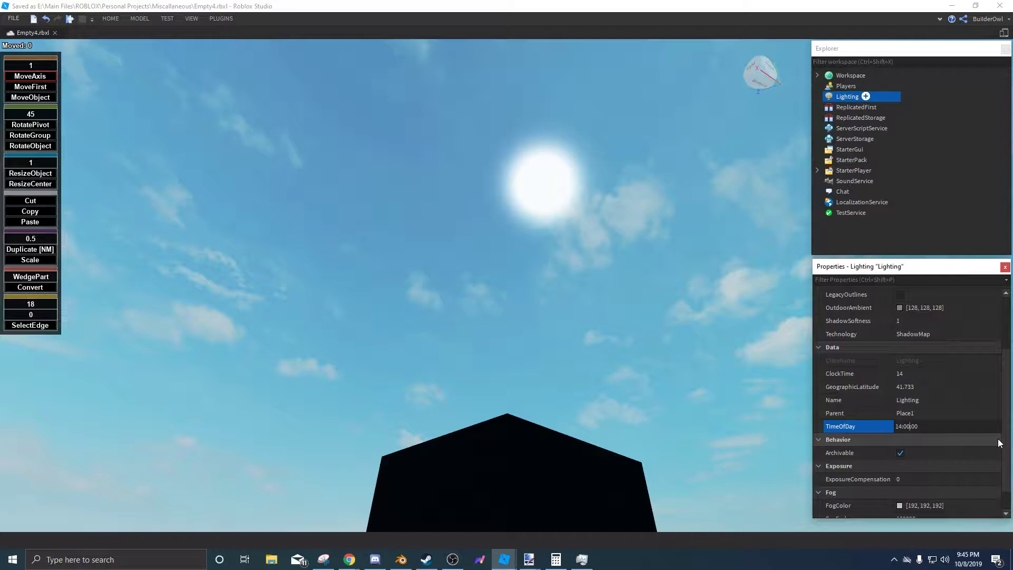
{"action": "key", "text": "BackSpace"}
{"action": "key", "text": "BackSpace"}
{"action": "key", "text": "BackSpace"}
{"action": "type", "text": "50"}
{"action": "key", "text": "Return"}
{"action": "right_click_drag", "start_coordinate": [612, 343], "coordinate": [597, 353]}
Set the Lighting TimeOfDay back to 14:00:00.
{"action": "left_click", "coordinate": [937, 432]}
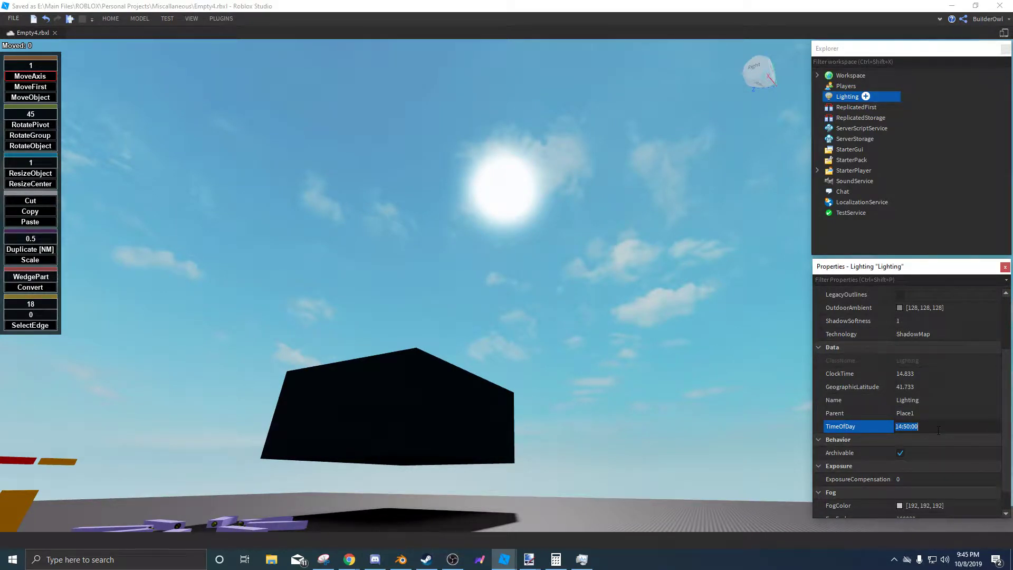
{"action": "type", "text": "14"}
{"action": "key", "text": "Return"}
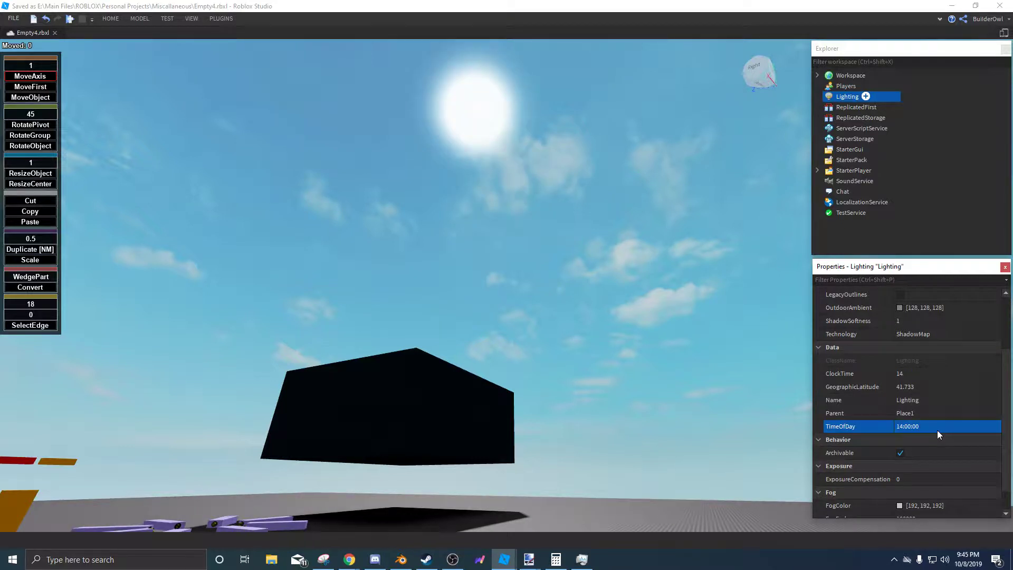
Set the Lighting ExposureCompensation to 5 and look around the overexposed scene.
{"action": "scroll", "coordinate": [938, 438], "scroll_direction": "down", "scroll_amount": 1}
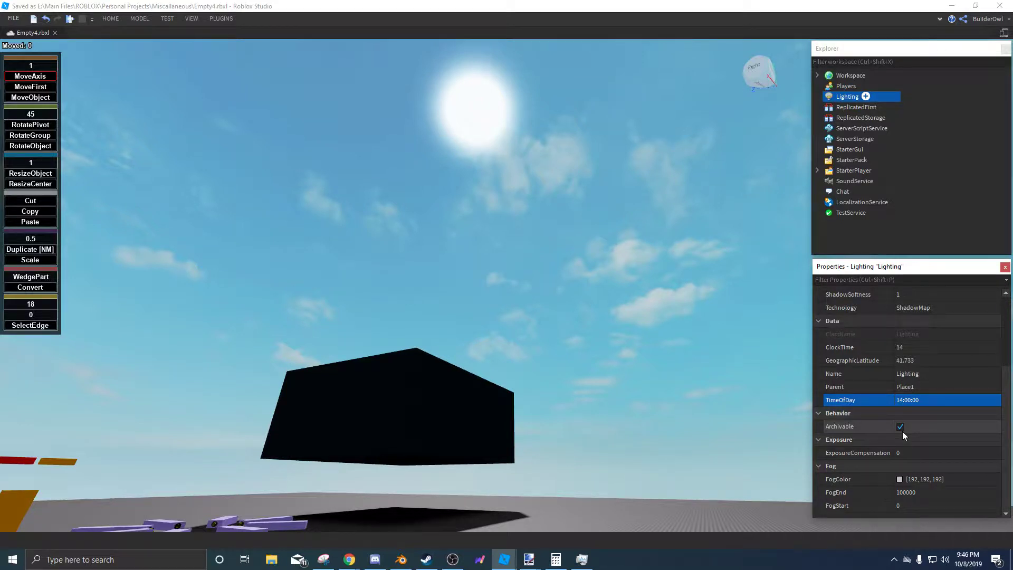
{"action": "left_click", "coordinate": [913, 452]}
{"action": "type", "text": "5"}
{"action": "key", "text": "Return"}
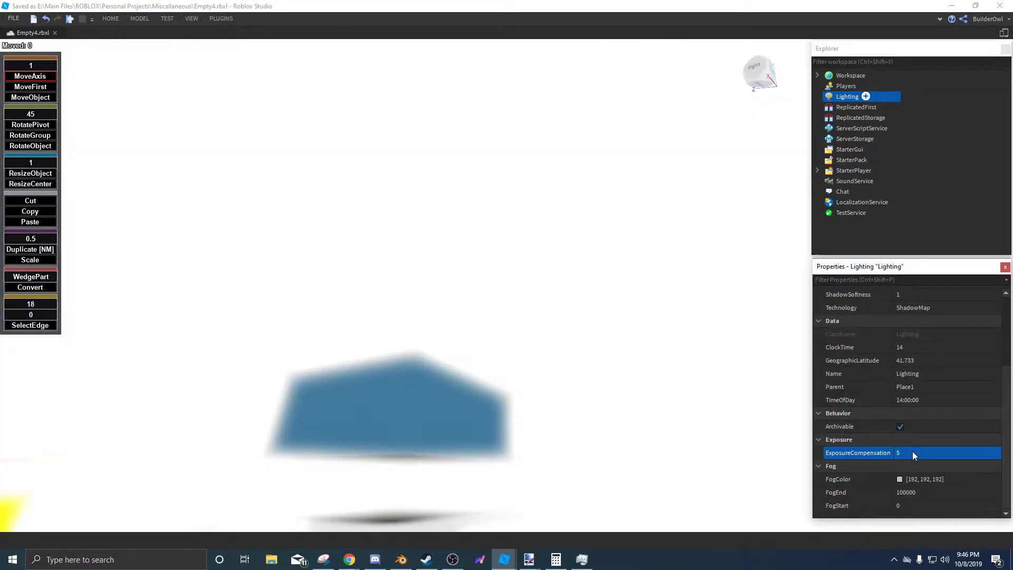
{"action": "right_click_drag", "start_coordinate": [684, 332], "coordinate": [684, 333]}
Set the Lighting ExposureCompensation to 1.
{"action": "left_click", "coordinate": [931, 457]}
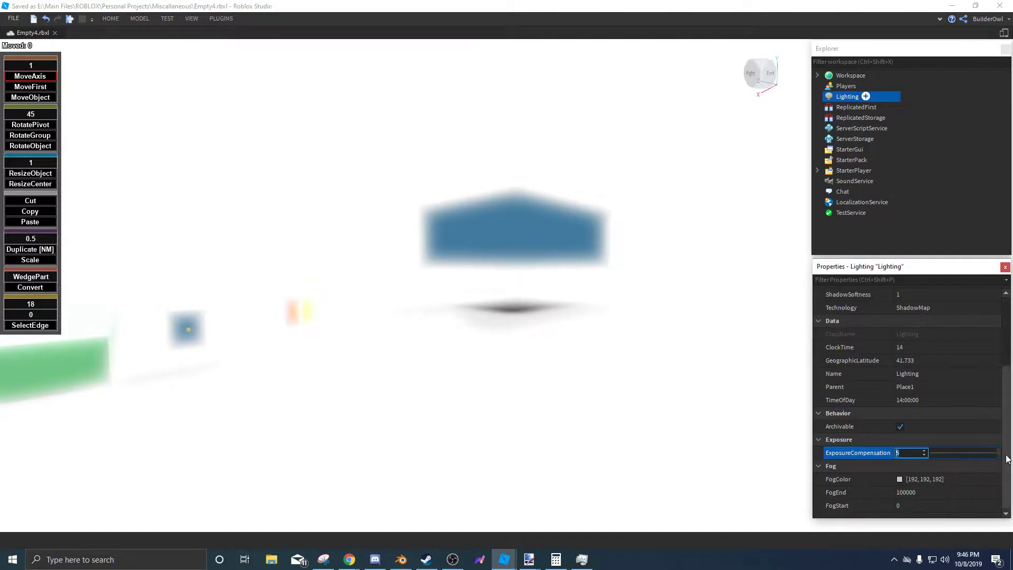
{"action": "left_click_drag", "start_coordinate": [999, 453], "coordinate": [864, 457]}
{"action": "type", "text": "1"}
{"action": "key", "text": "Return"}
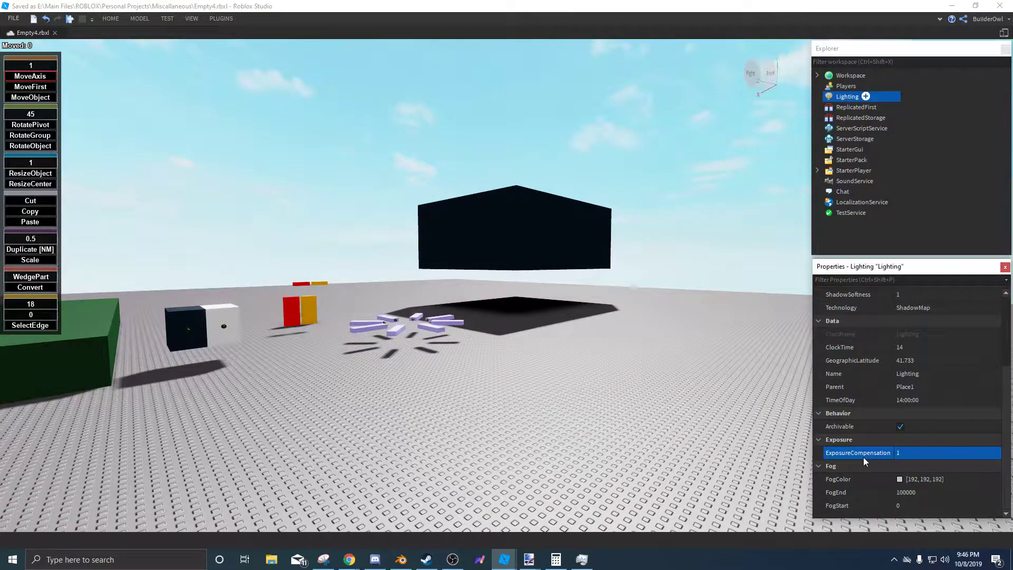
Set the Lighting ExposureCompensation back to 0 and look at the parts on the baseplate.
{"action": "double_click", "coordinate": [914, 451]}
{"action": "type", "text": "0"}
{"action": "key", "text": "Return"}
{"action": "right_click_drag", "start_coordinate": [624, 450], "coordinate": [591, 458]}
{"action": "key", "text": "w"}
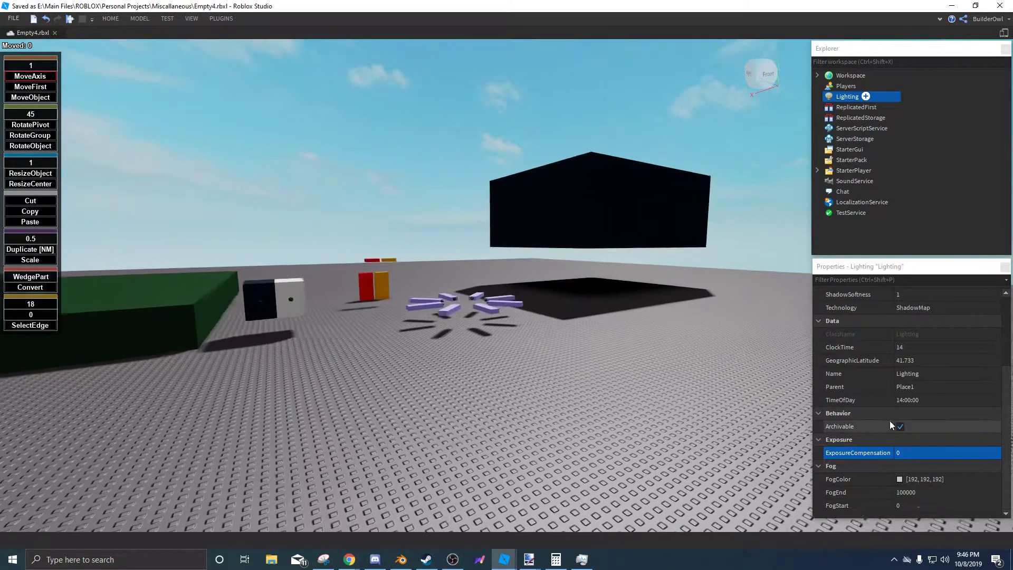
{"action": "key", "text": "d"}
Set the Lighting FogColor to green (33, 192, 43).
{"action": "left_click", "coordinate": [899, 479]}
{"action": "left_click_drag", "start_coordinate": [936, 388], "coordinate": [947, 328]}
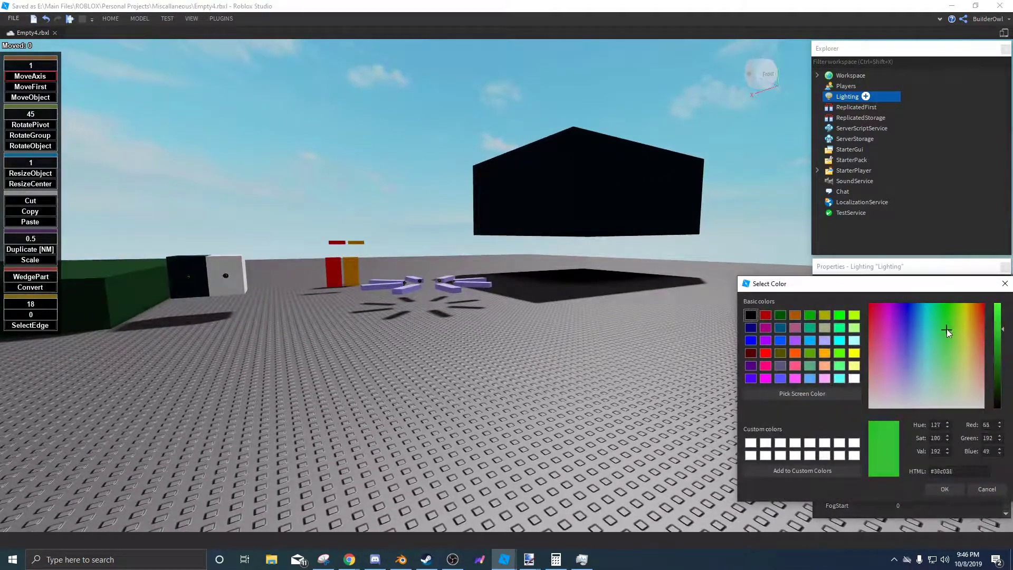
{"action": "left_click", "coordinate": [953, 490]}
Set the Lighting FogEnd to 800 and check the green fog from near and far.
{"action": "double_click", "coordinate": [926, 496]}
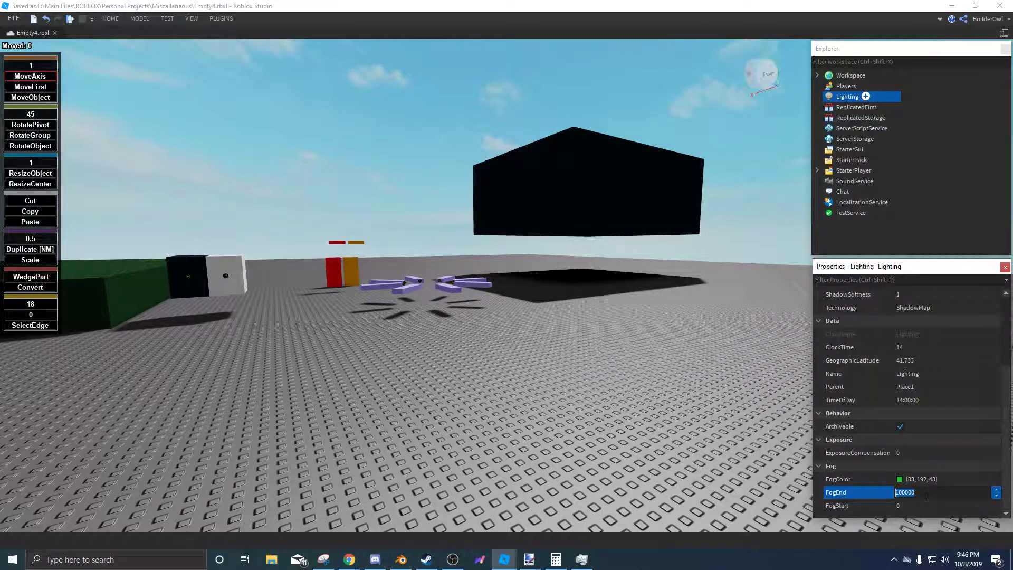
{"action": "type", "text": "800"}
{"action": "key", "text": "Return"}
{"action": "right_click_drag", "start_coordinate": [507, 272], "coordinate": [509, 295]}
{"action": "scroll", "coordinate": [517, 299], "scroll_direction": "down", "scroll_amount": 12}
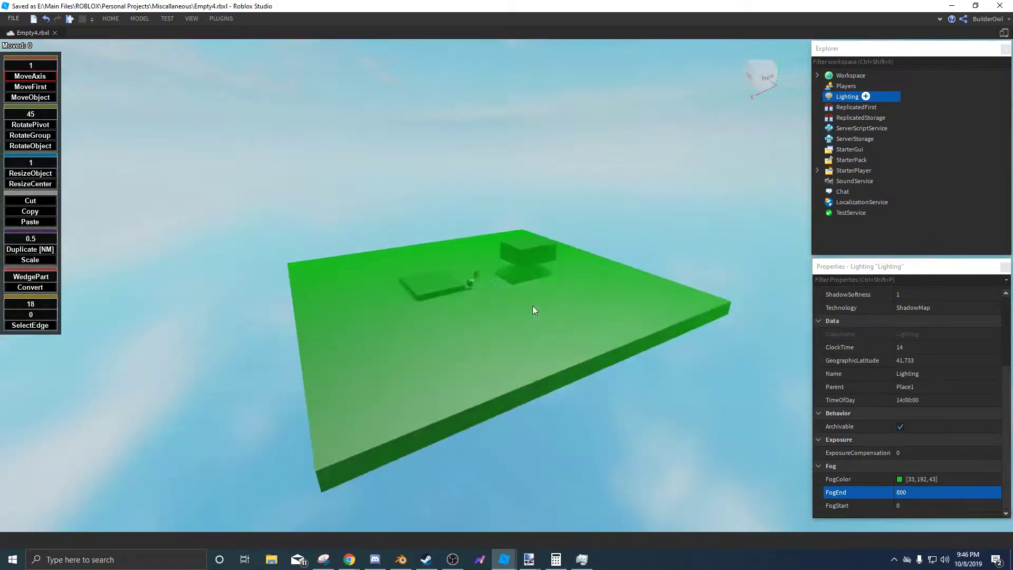
{"action": "scroll", "coordinate": [533, 309], "scroll_direction": "up", "scroll_amount": 10}
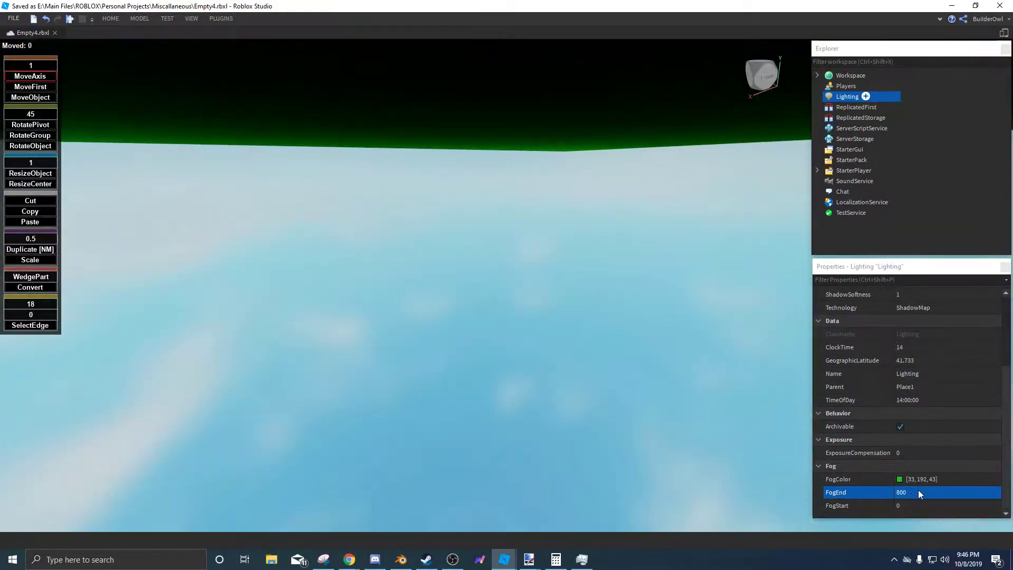
{"action": "scroll", "coordinate": [422, 308], "scroll_direction": "down", "scroll_amount": 5}
Set the Lighting FogEnd to 100 and look through the denser fog over the baseplate.
{"action": "double_click", "coordinate": [914, 490]}
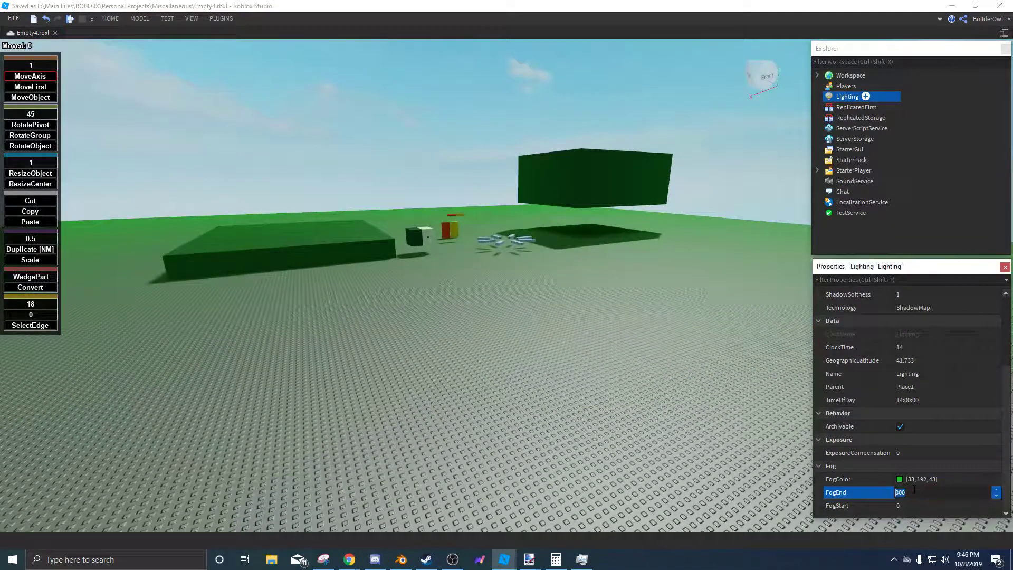
{"action": "type", "text": "100"}
{"action": "key", "text": "Return"}
{"action": "right_click_drag", "start_coordinate": [504, 327], "coordinate": [548, 377]}
{"action": "key", "text": "w"}
{"action": "key", "text": "w"}
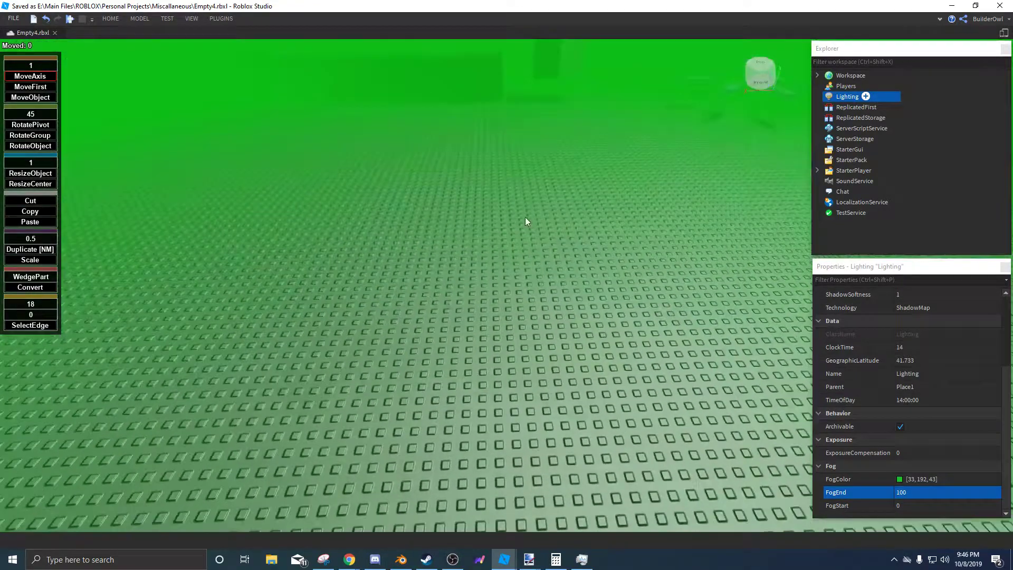
{"action": "right_click_drag", "start_coordinate": [552, 236], "coordinate": [553, 235]}
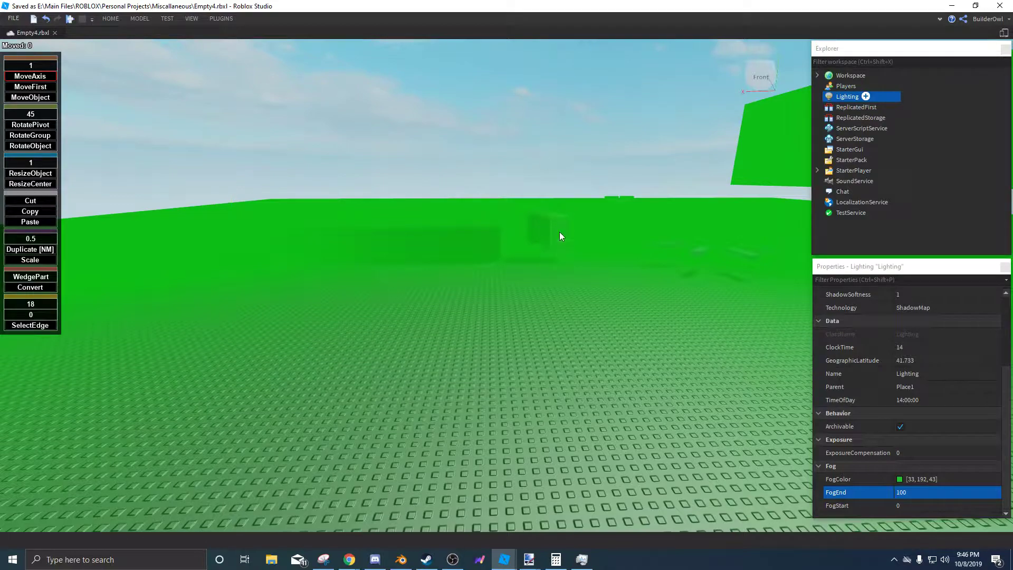
Set the Lighting FogStart to 100 and look at the edge of the fog.
{"action": "left_click", "coordinate": [903, 505]}
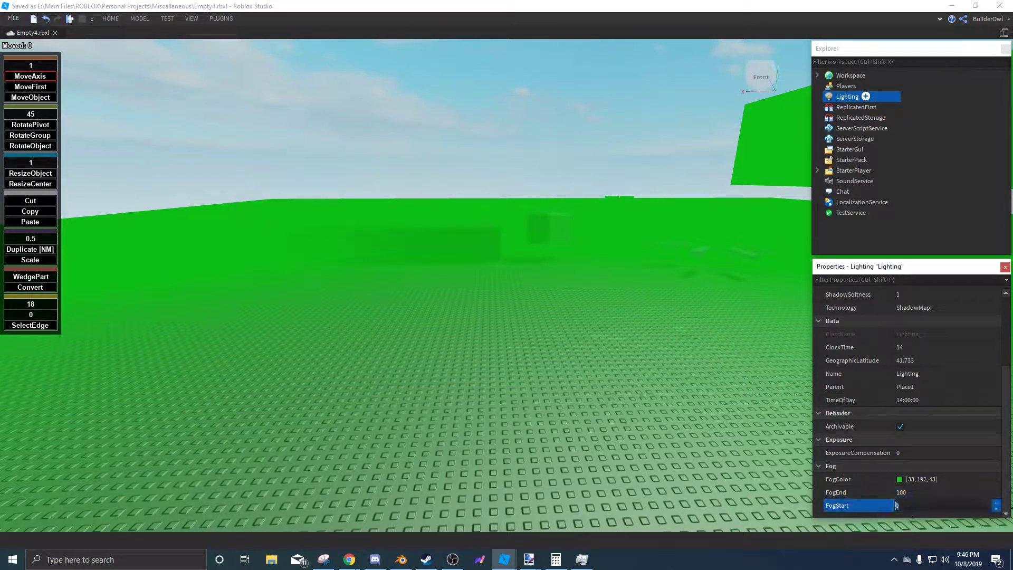
{"action": "type", "text": "100"}
{"action": "key", "text": "Return"}
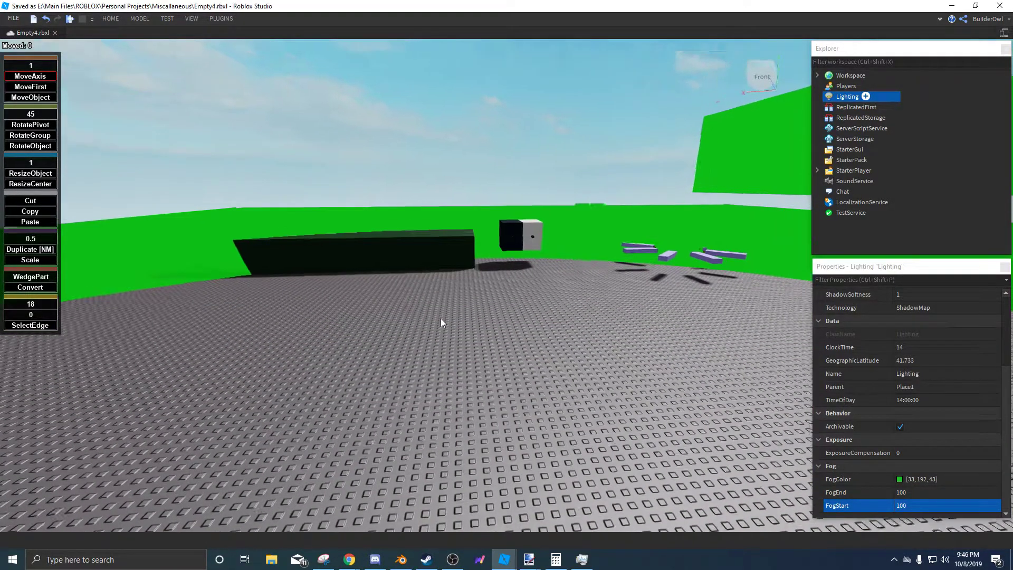
{"action": "right_click_drag", "start_coordinate": [442, 318], "coordinate": [470, 311]}
Set the Lighting FogStart to 90 and move back and forth to check the fog edge.
{"action": "left_click", "coordinate": [925, 504]}
{"action": "type", "text": "90"}
{"action": "key", "text": "Return"}
{"action": "key", "text": "s"}
{"action": "key", "text": "w"}
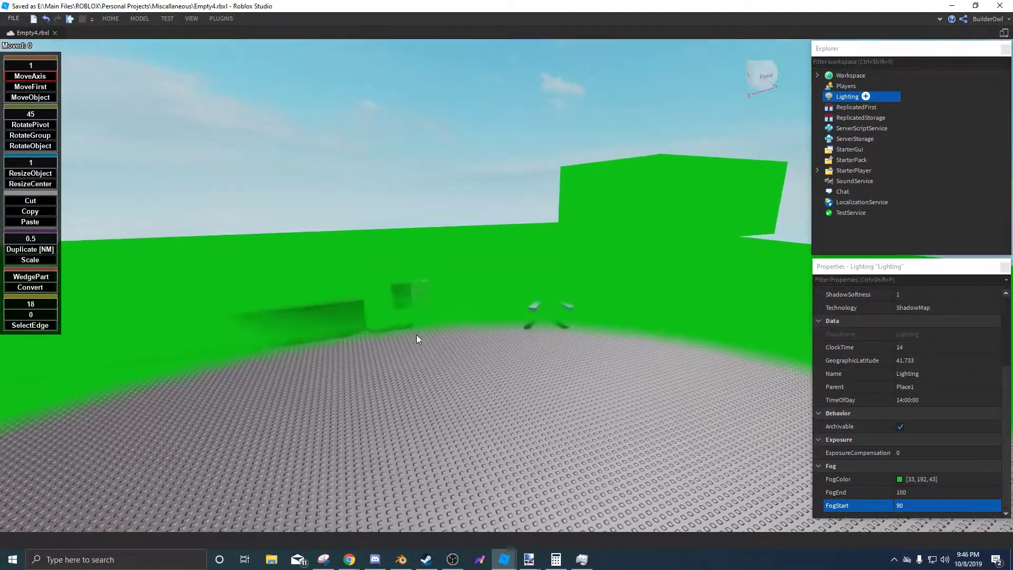
Set the Lighting FogStart to 70 and check the wider fog transition while moving back and forth.
{"action": "left_click", "coordinate": [908, 505]}
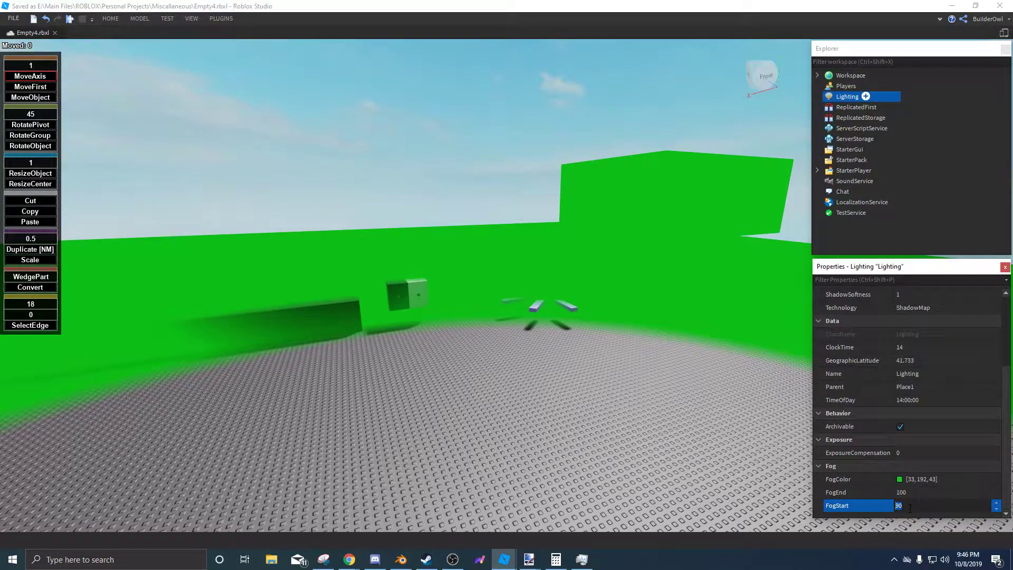
{"action": "type", "text": "70"}
{"action": "key", "text": "Return"}
{"action": "right_click_drag", "start_coordinate": [423, 369], "coordinate": [423, 369]}
{"action": "key", "text": "s"}
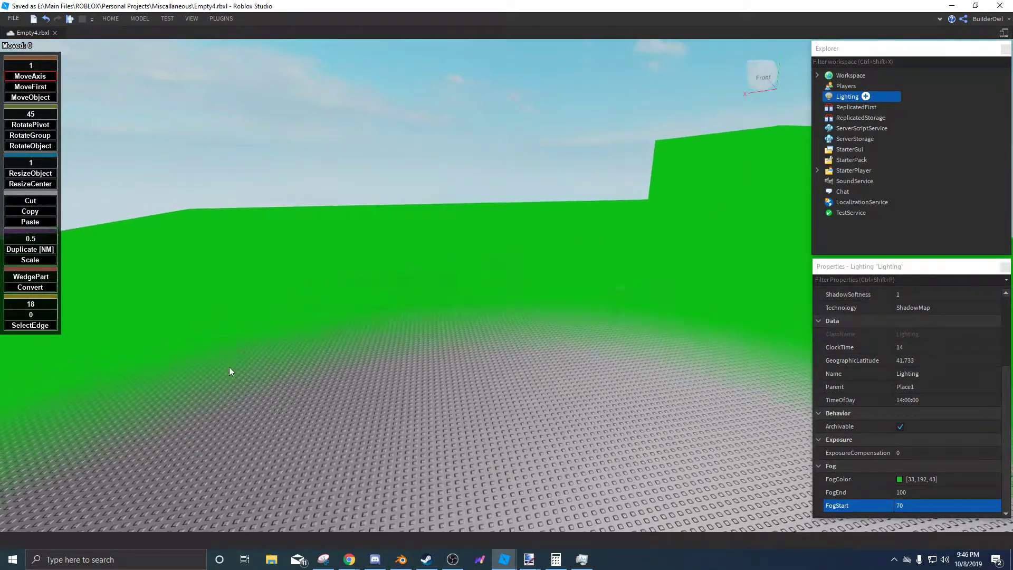
{"action": "key", "text": "w"}
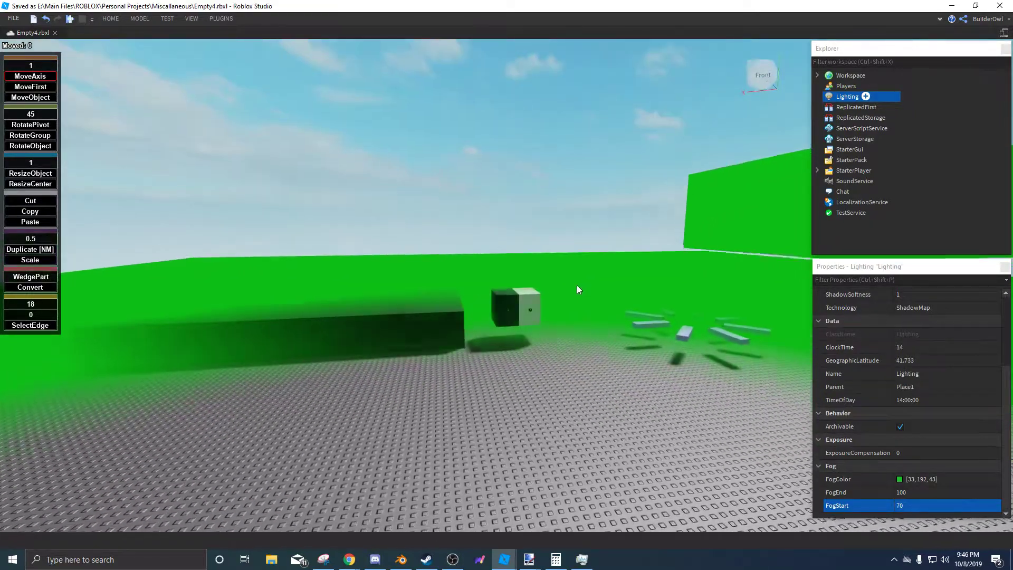
Move around the baseplate and examine how the fog fades the parts near and far from the camera.
{"action": "left_click", "coordinate": [918, 505]}
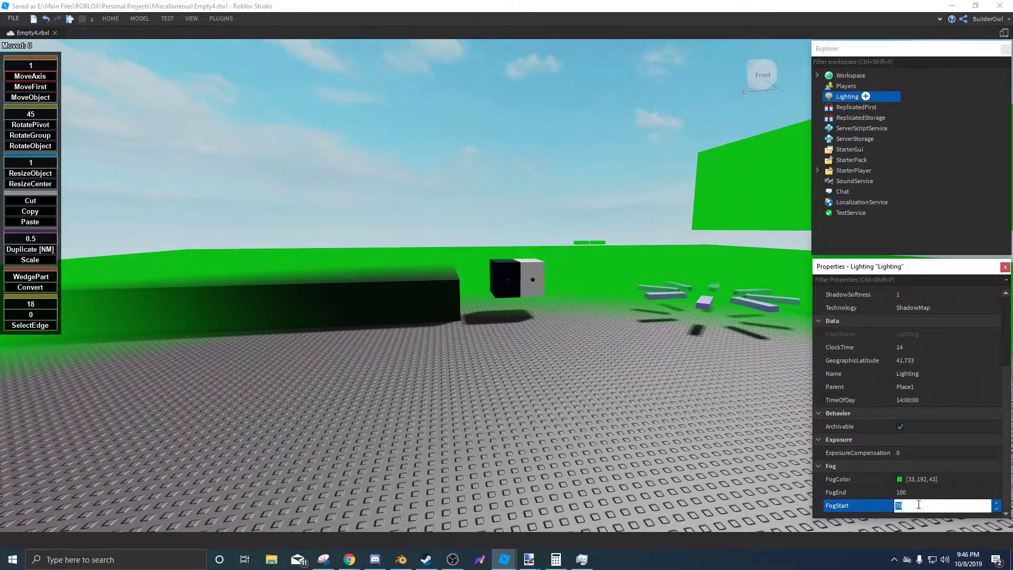
{"action": "right_click_drag", "start_coordinate": [524, 307], "coordinate": [524, 307]}
{"action": "key", "text": "s"}
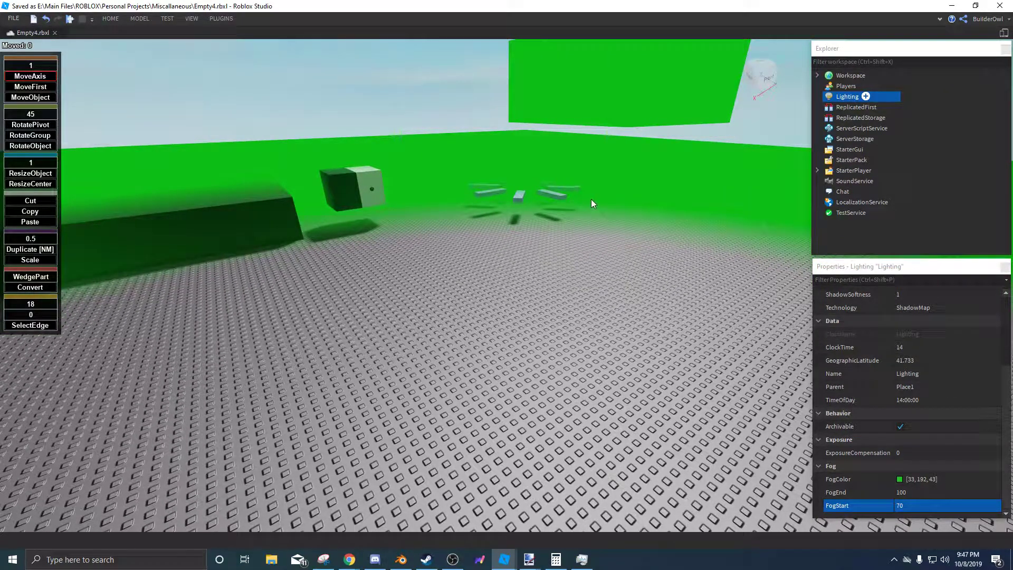
{"action": "right_click_drag", "start_coordinate": [542, 339], "coordinate": [457, 394]}
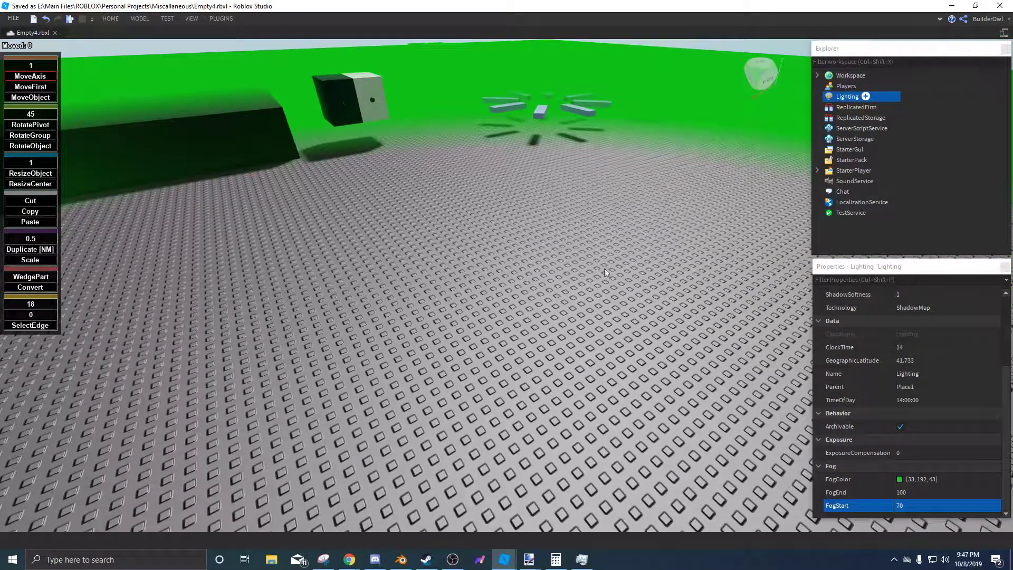
{"action": "right_click_drag", "start_coordinate": [606, 273], "coordinate": [436, 391]}
{"action": "key", "text": "w"}
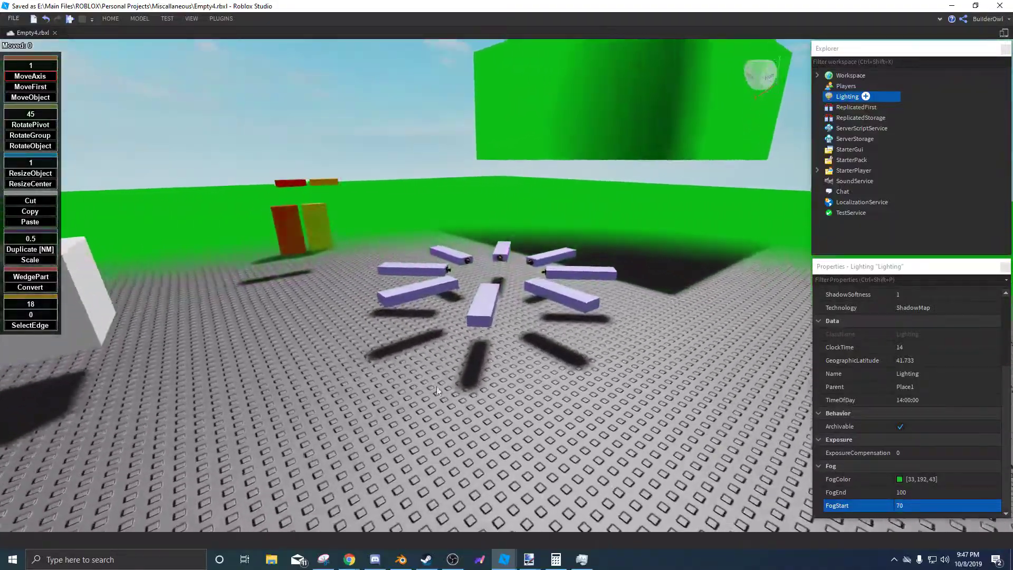
{"action": "key", "text": "w"}
{"action": "key", "text": "w"}
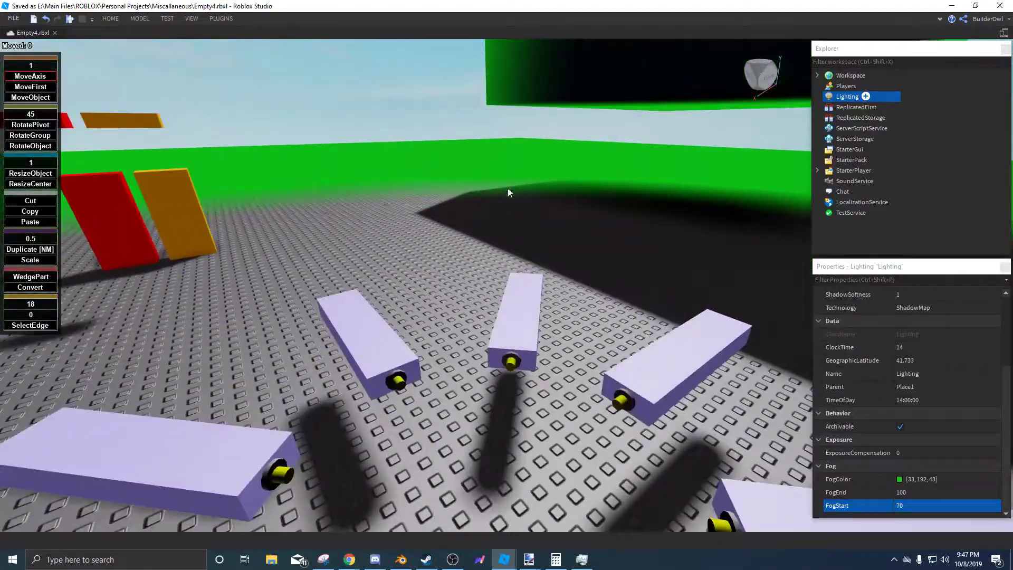
{"action": "key", "text": "s"}
{"action": "right_click_drag", "start_coordinate": [561, 280], "coordinate": [570, 268]}
{"action": "key", "text": "q"}
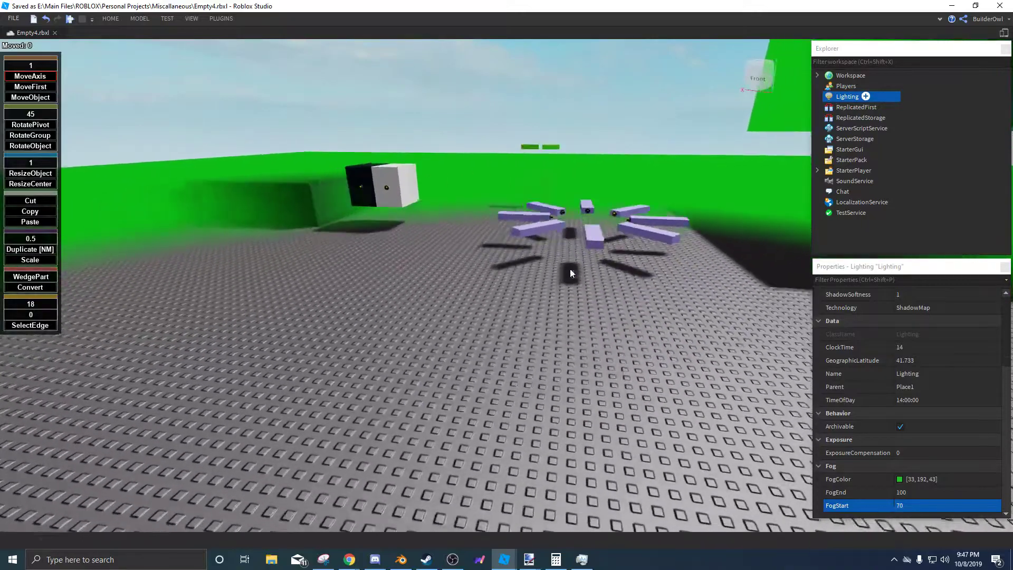
{"action": "key", "text": "s"}
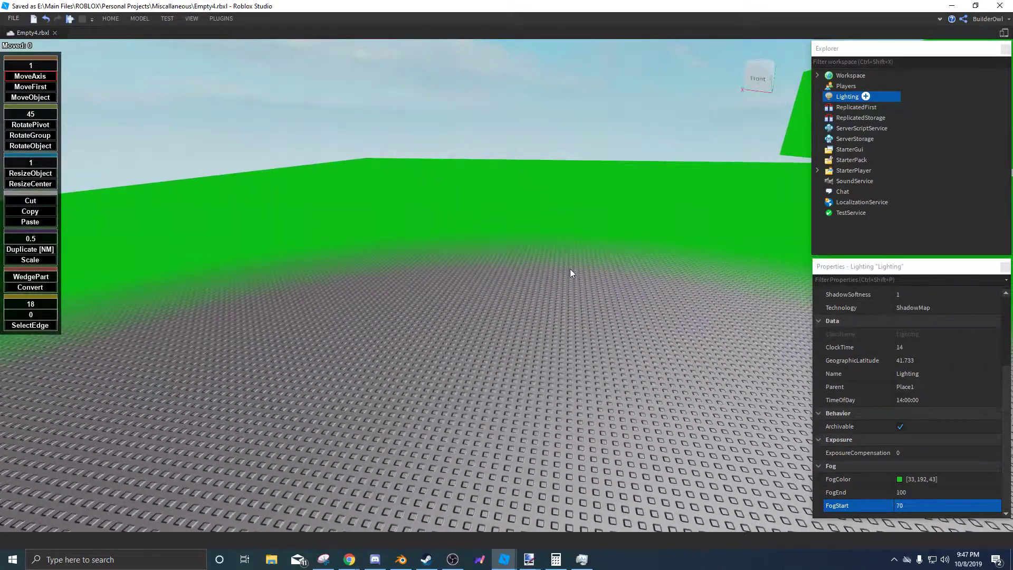
{"action": "key", "text": "w"}
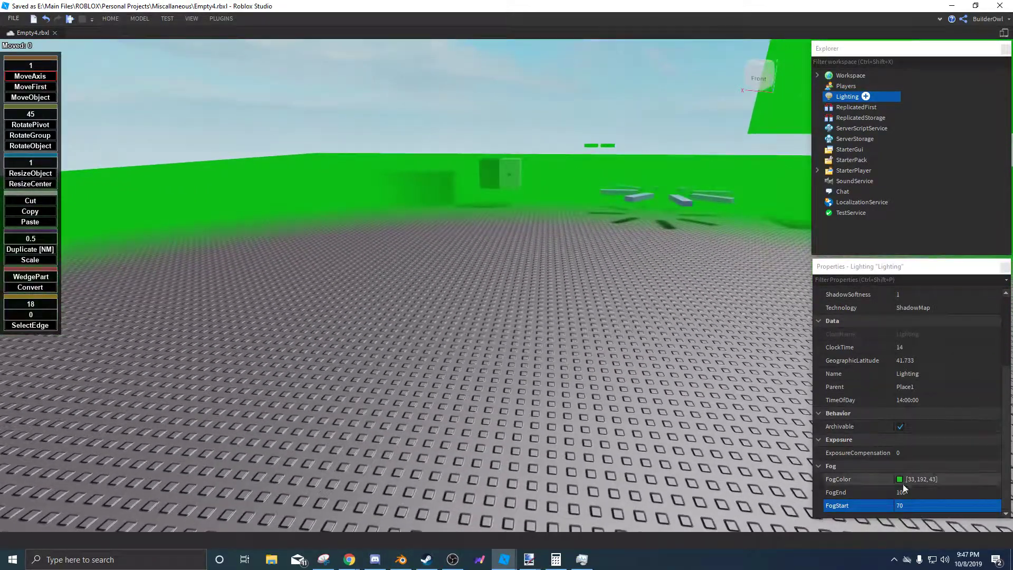
Set the Lighting FogStart to 0 and FogEnd to 999999.
{"action": "left_click", "coordinate": [915, 505]}
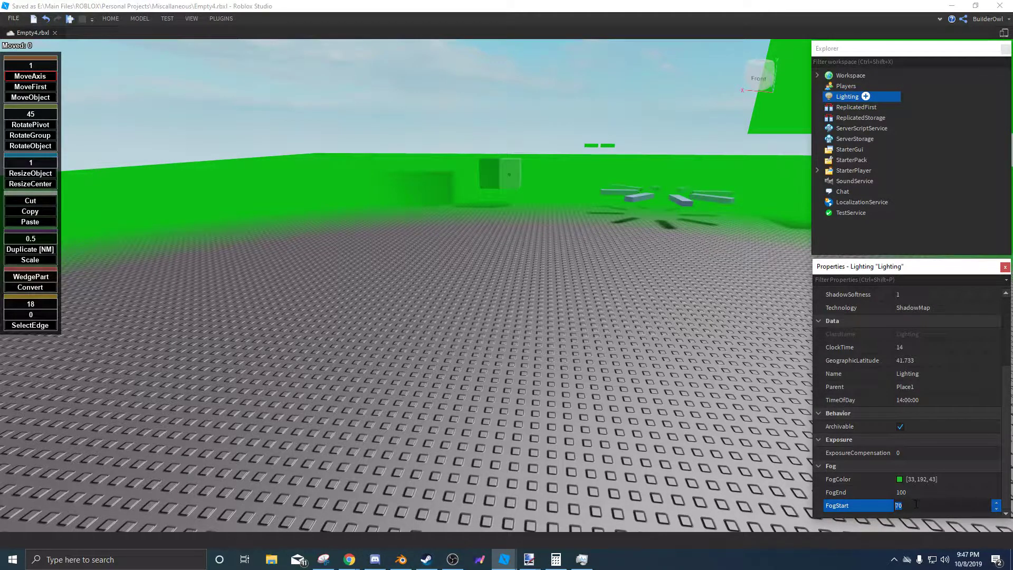
{"action": "type", "text": "0"}
{"action": "key", "text": "Return"}
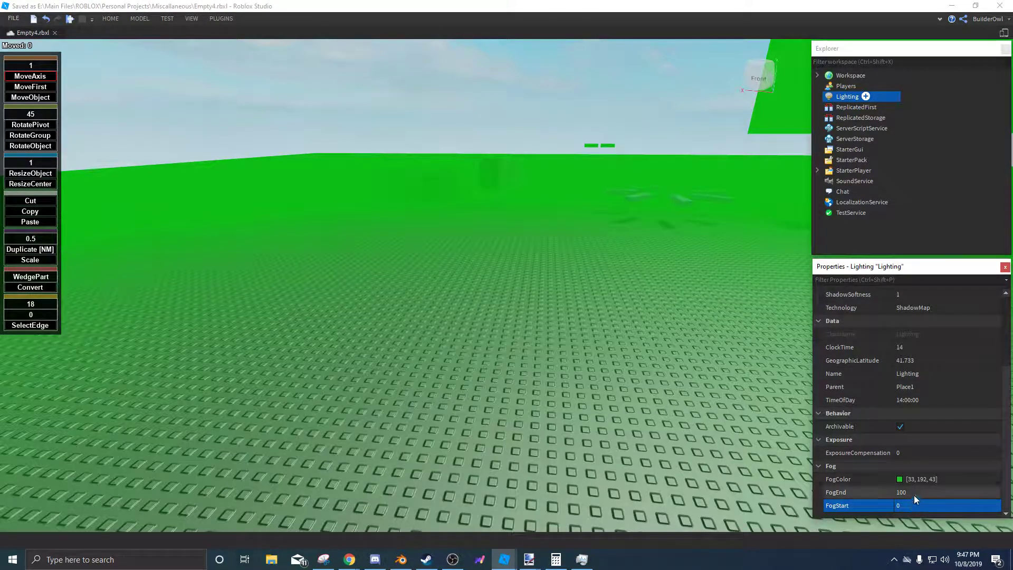
{"action": "left_click", "coordinate": [914, 494]}
{"action": "type", "text": "999999"}
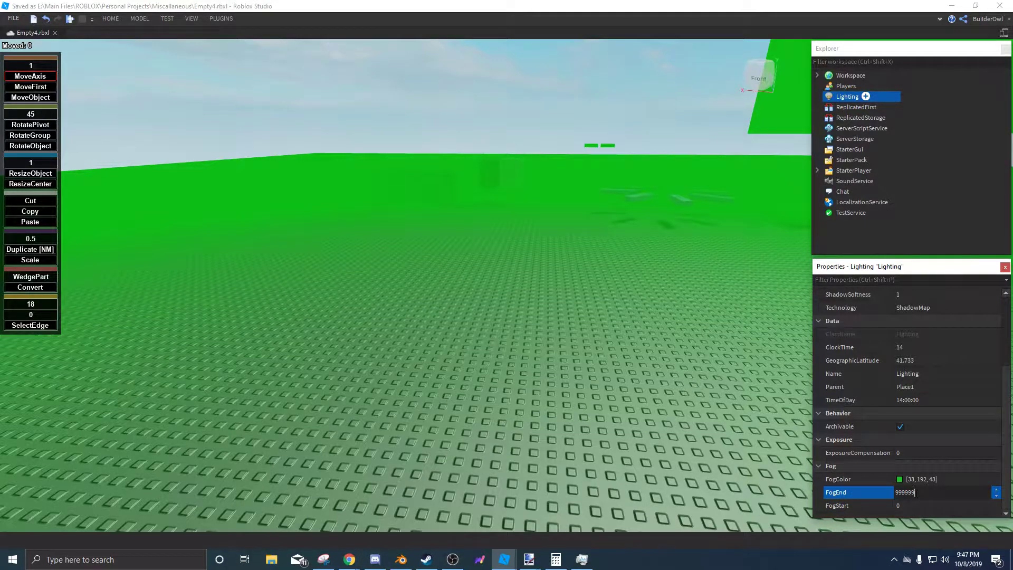
{"action": "key", "text": "Return"}
Set the Lighting FogColor to light grey (192, 192, 192) and deselect Lighting.
{"action": "left_click", "coordinate": [903, 480]}
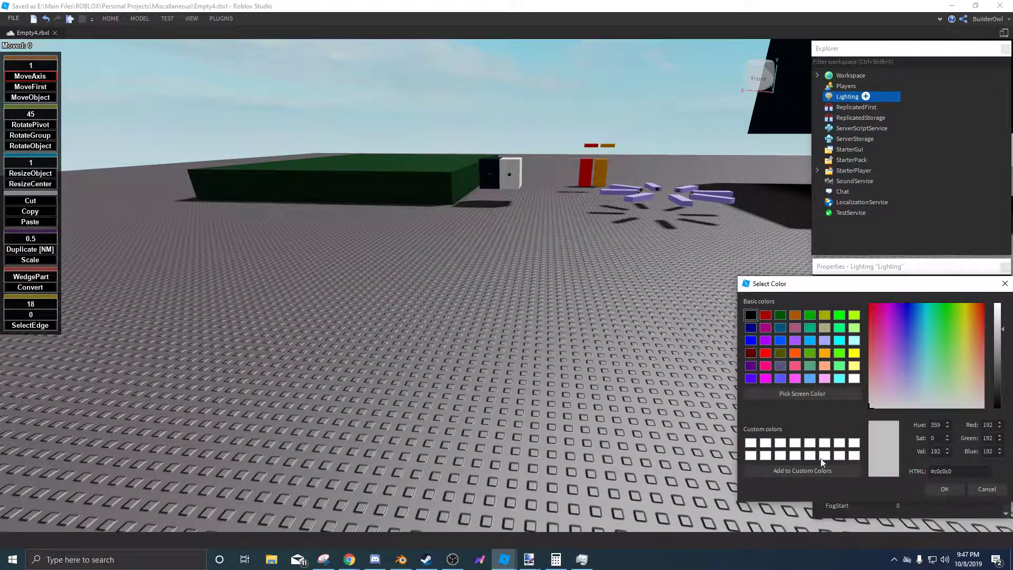
{"action": "left_click", "coordinate": [953, 490]}
{"action": "key", "text": "w"}
{"action": "right_click_drag", "start_coordinate": [513, 364], "coordinate": [612, 382]}
{"action": "left_click", "coordinate": [612, 382]}
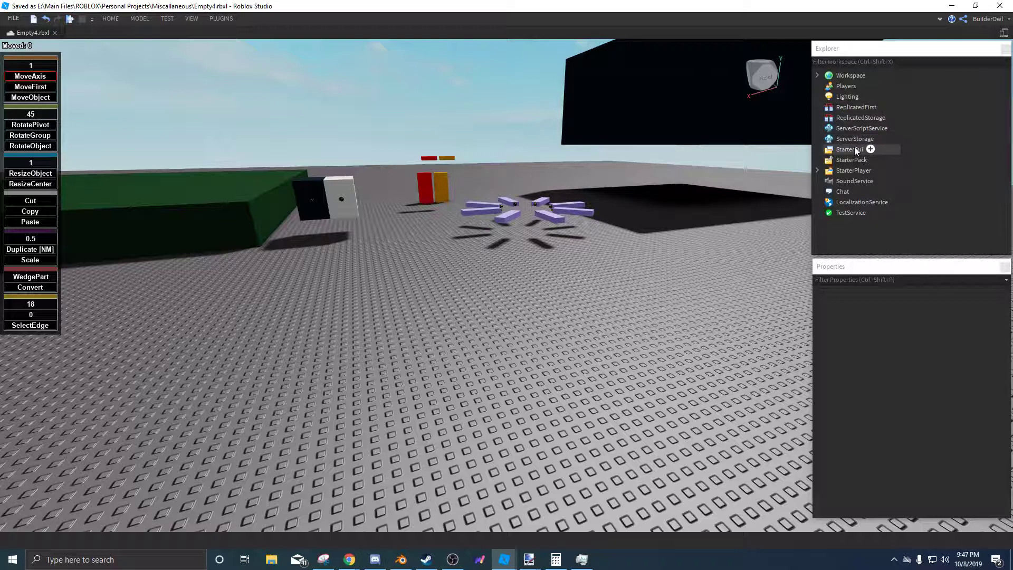
Look through the objects that can be inserted into SoundService without adding any.
{"action": "right_click_drag", "start_coordinate": [684, 185], "coordinate": [721, 200]}
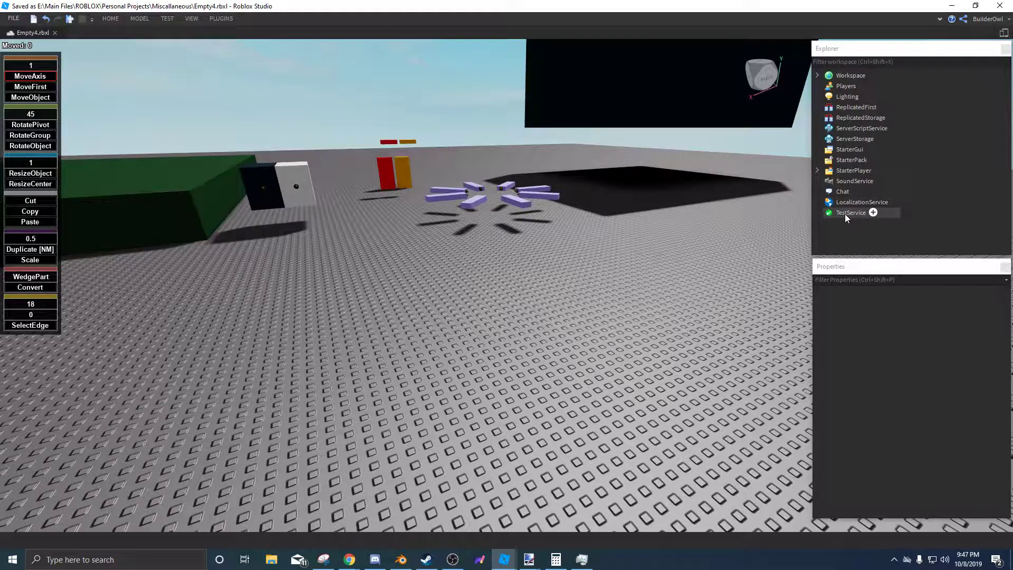
{"action": "right_click", "coordinate": [844, 186]}
{"action": "mouse_move", "coordinate": [883, 377]}
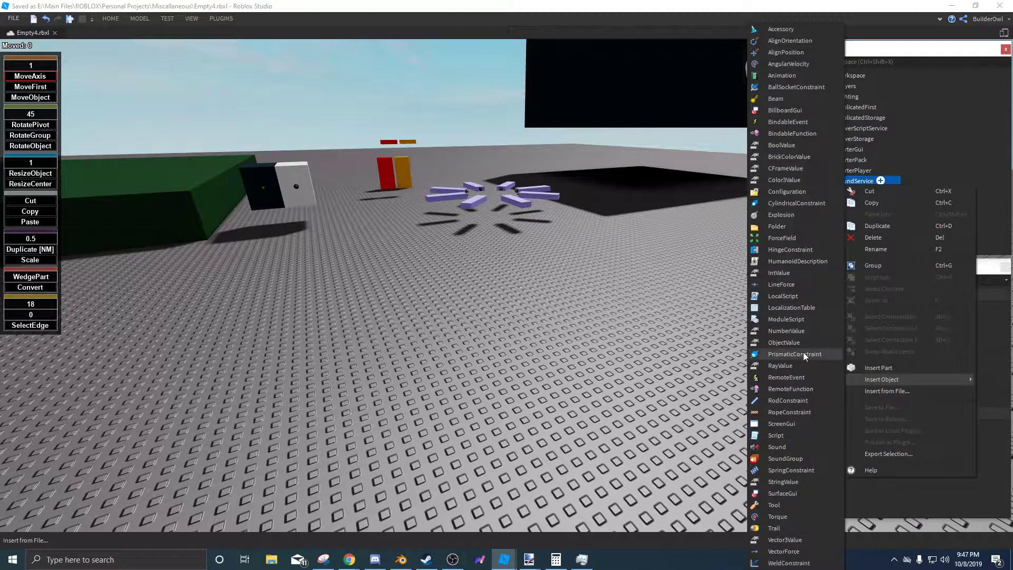
{"action": "right_click_drag", "start_coordinate": [574, 376], "coordinate": [574, 376]}
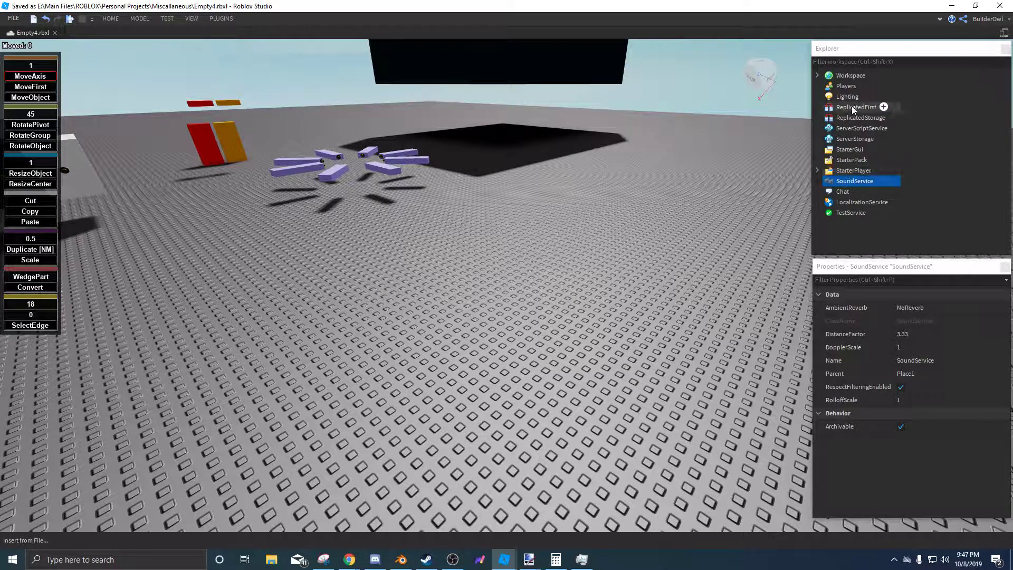
Select ServerStorage in the Explorer to view its properties.
{"action": "left_click", "coordinate": [856, 139]}
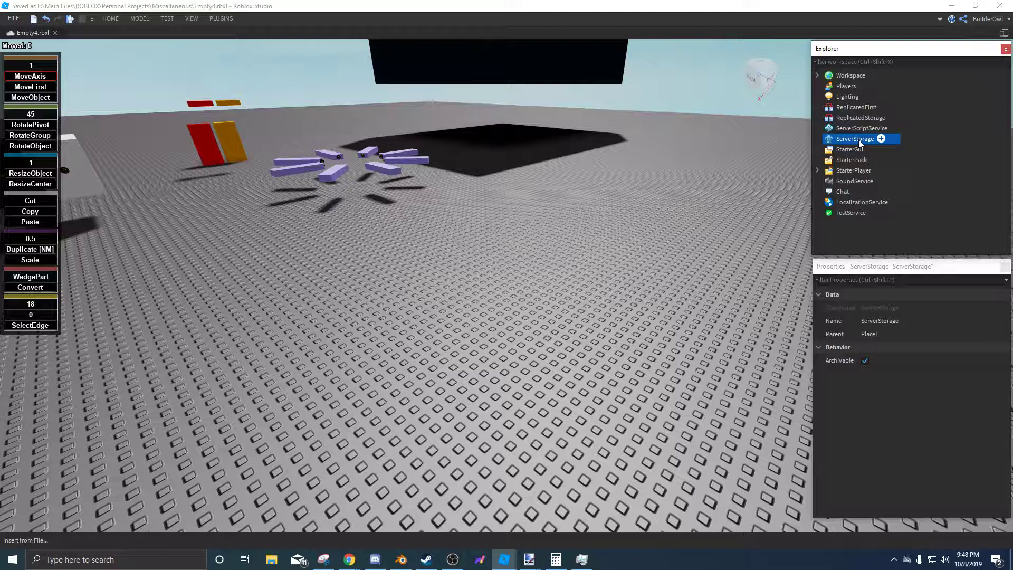
{"action": "left_click", "coordinate": [334, 6]}
{"action": "right_click_drag", "start_coordinate": [429, 156], "coordinate": [430, 165]}
{"action": "key", "text": "d"}
{"action": "right_click_drag", "start_coordinate": [499, 169], "coordinate": [666, 210]}
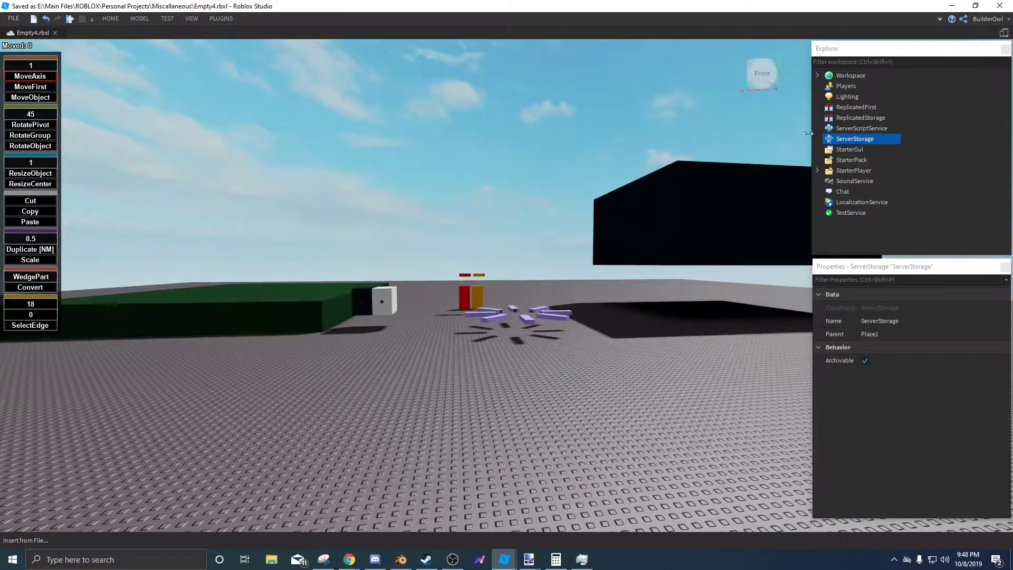
Clear the ServerStorage selection and expand the Workspace to list its parts.
{"action": "mouse_move", "coordinate": [844, 140]}
{"action": "right_click_drag", "start_coordinate": [441, 217], "coordinate": [509, 205]}
{"action": "left_click", "coordinate": [523, 202]}
{"action": "left_click_drag", "start_coordinate": [841, 141], "coordinate": [855, 76]}
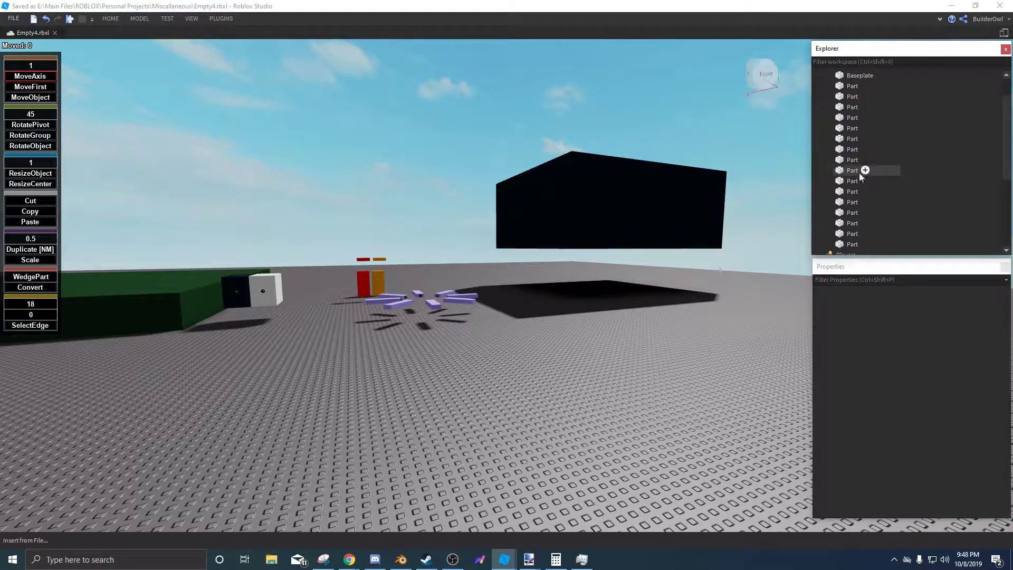
Select StarterGui and StarterPack in the Explorer in turn to view their properties.
{"action": "scroll", "coordinate": [859, 172], "scroll_direction": "down", "scroll_amount": 4}
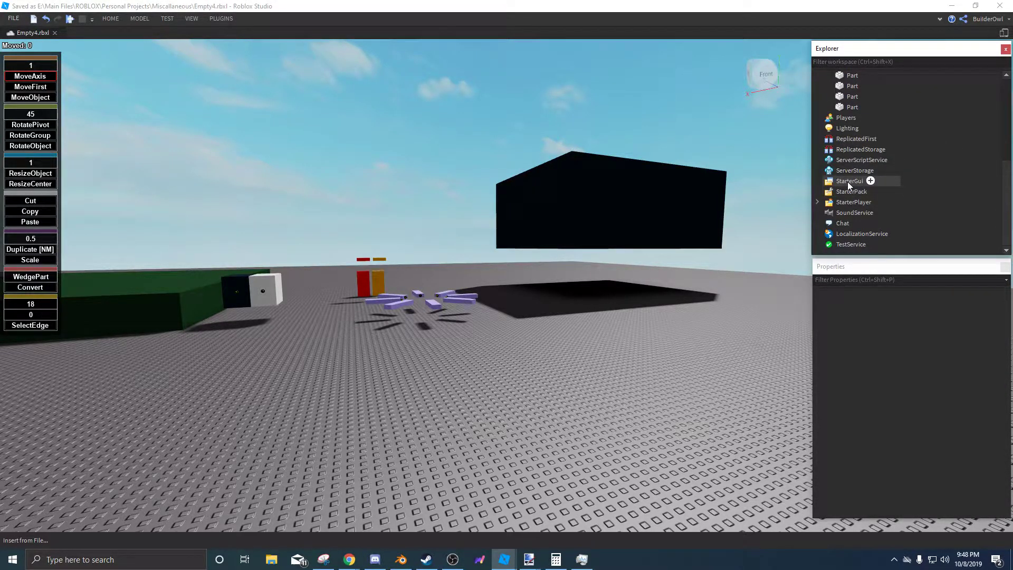
{"action": "left_click", "coordinate": [847, 181]}
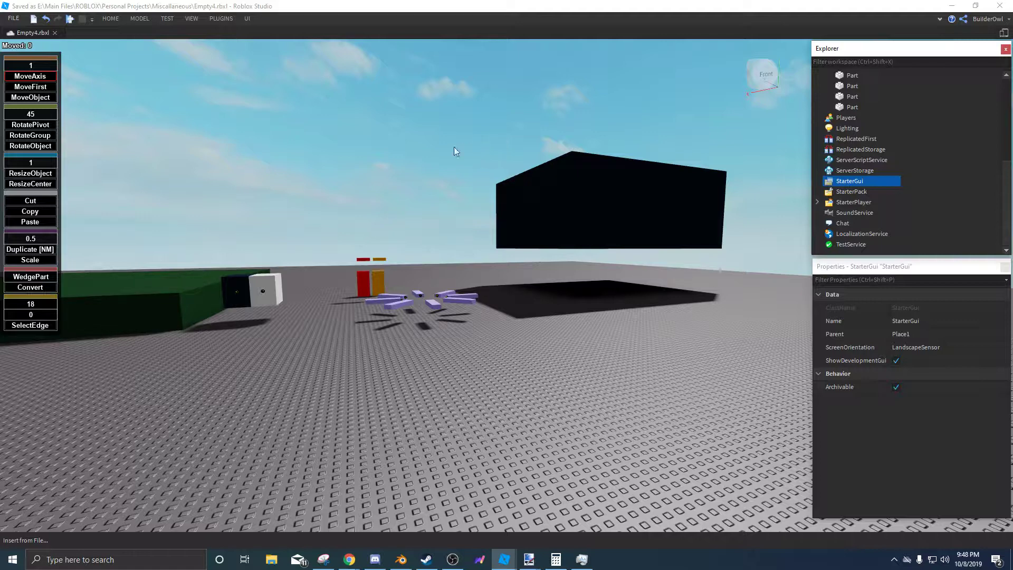
{"action": "left_click", "coordinate": [844, 192]}
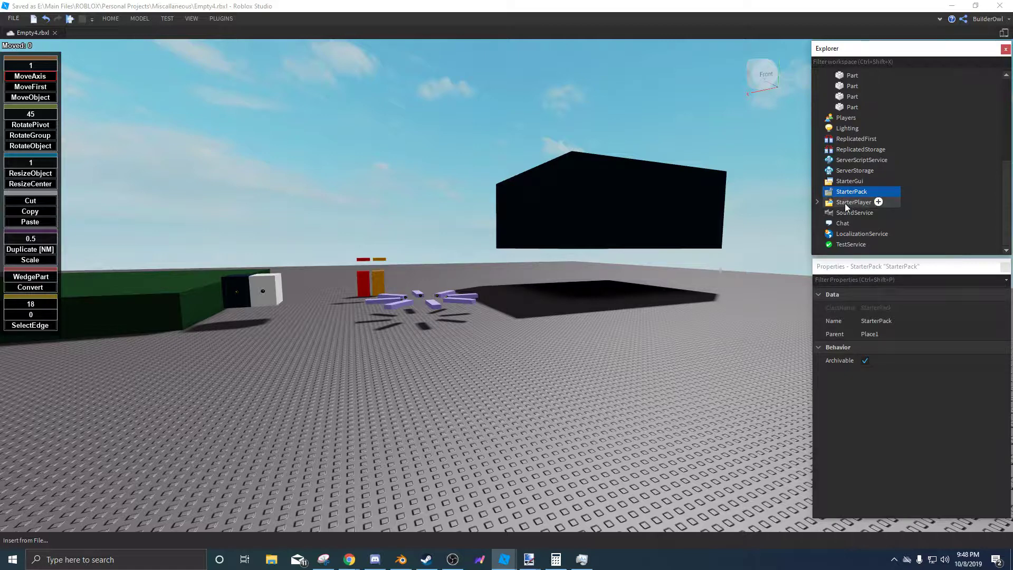
Inspect StarterPlayer's properties and its nested script containers, collapse it again and clear the selection.
{"action": "left_click", "coordinate": [844, 202]}
{"action": "left_click", "coordinate": [817, 202]}
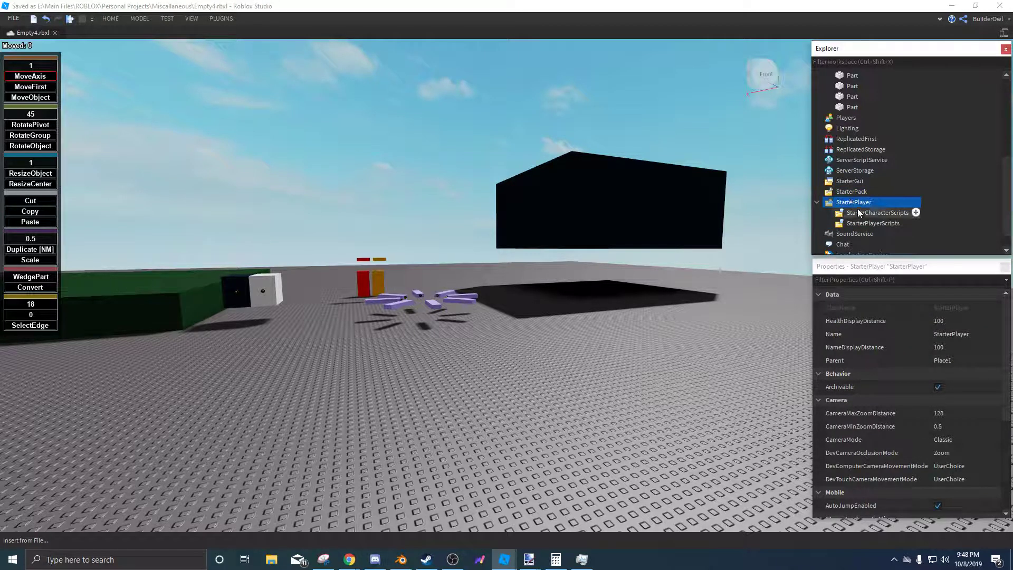
{"action": "scroll", "coordinate": [862, 207], "scroll_direction": "down", "scroll_amount": 1}
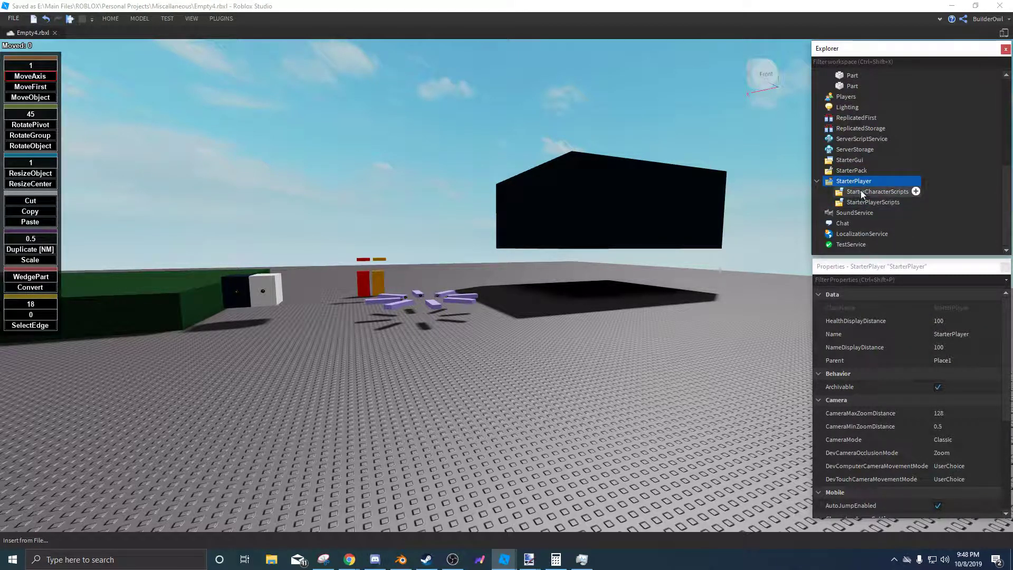
{"action": "double_click", "coordinate": [855, 181]}
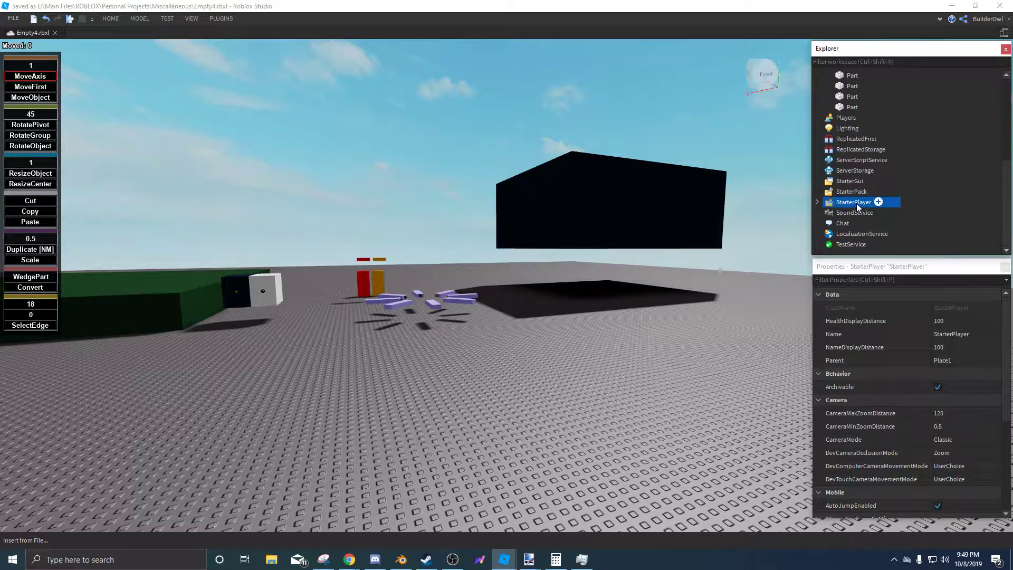
{"action": "left_click", "coordinate": [908, 187]}
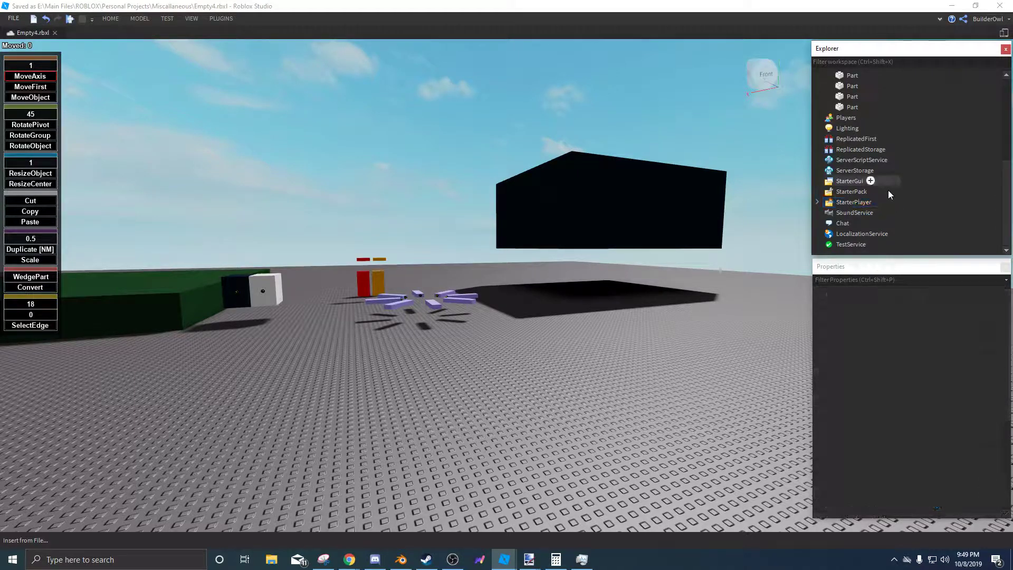
Review the properties of TestService and LocalizationService and collapse the Workspace's list of parts.
{"action": "left_click", "coordinate": [858, 233]}
{"action": "left_click", "coordinate": [848, 243]}
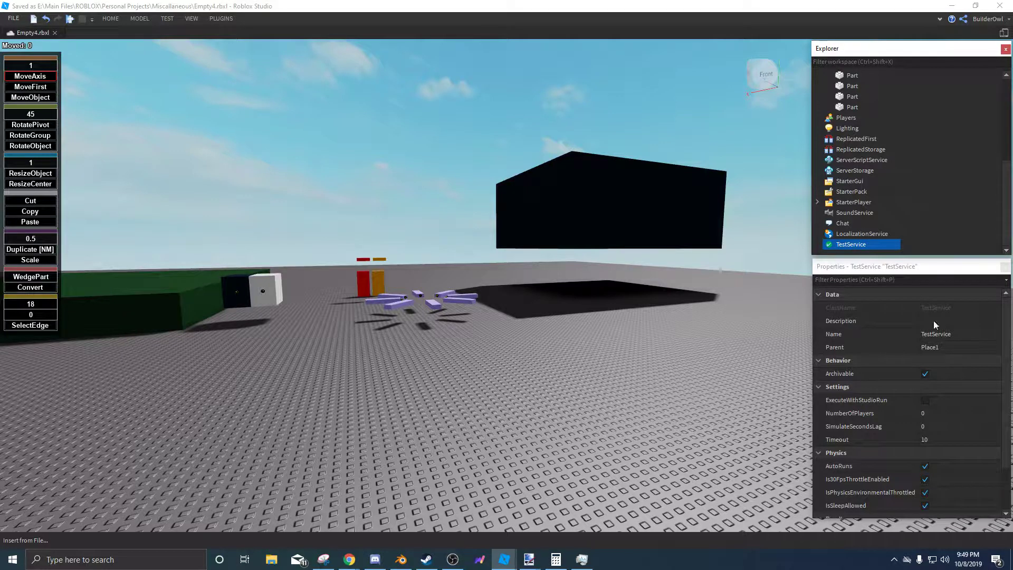
{"action": "scroll", "coordinate": [944, 390], "scroll_direction": "down", "scroll_amount": 2}
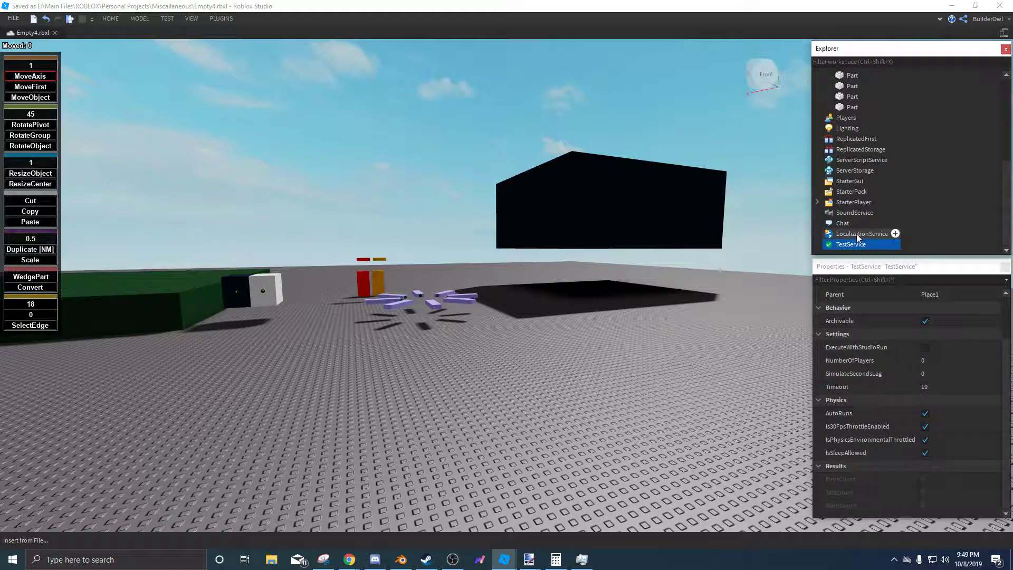
{"action": "left_click", "coordinate": [892, 233]}
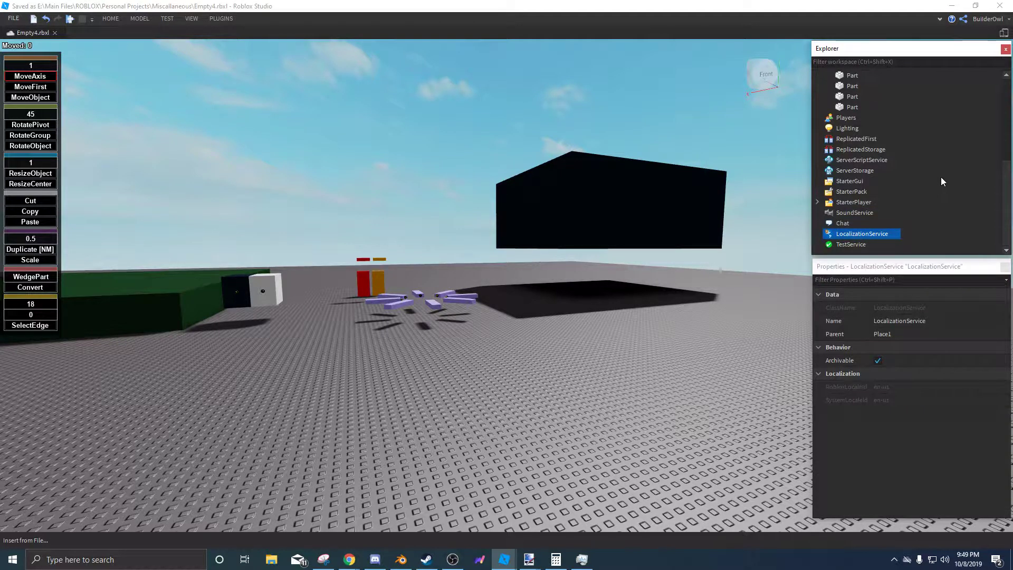
{"action": "left_click", "coordinate": [942, 178]}
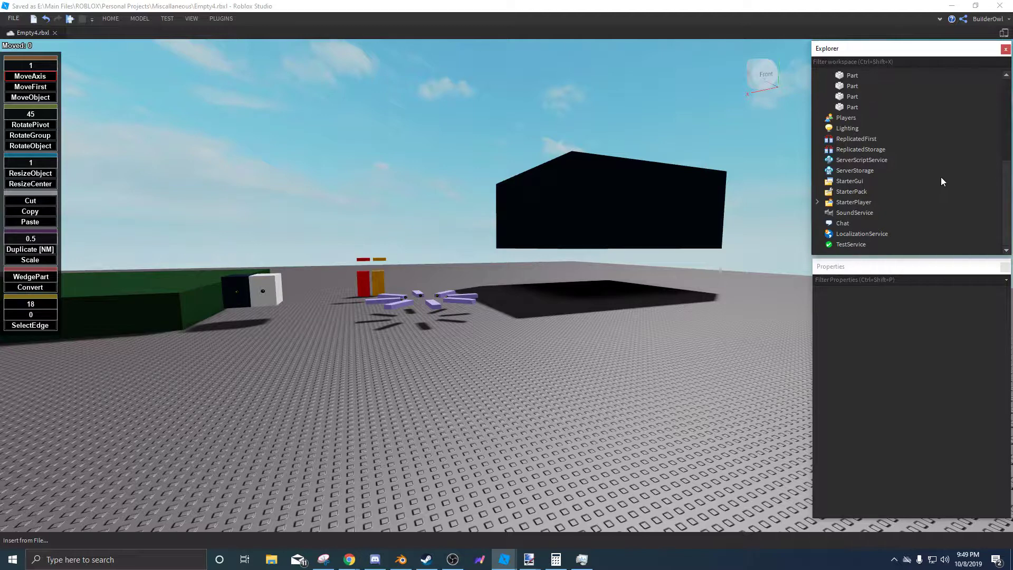
{"action": "scroll", "coordinate": [938, 178], "scroll_direction": "up", "scroll_amount": 5}
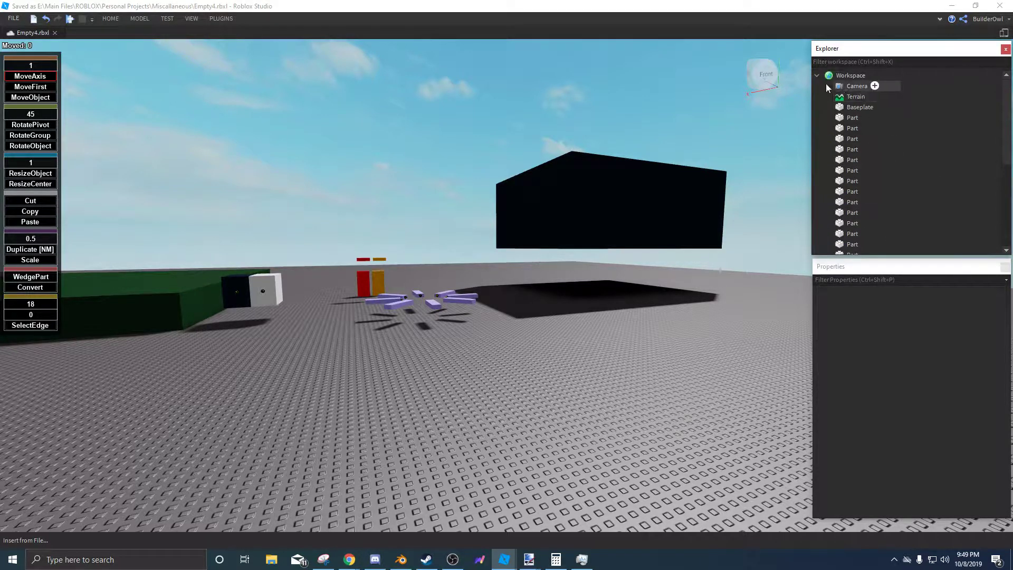
{"action": "left_click", "coordinate": [817, 76]}
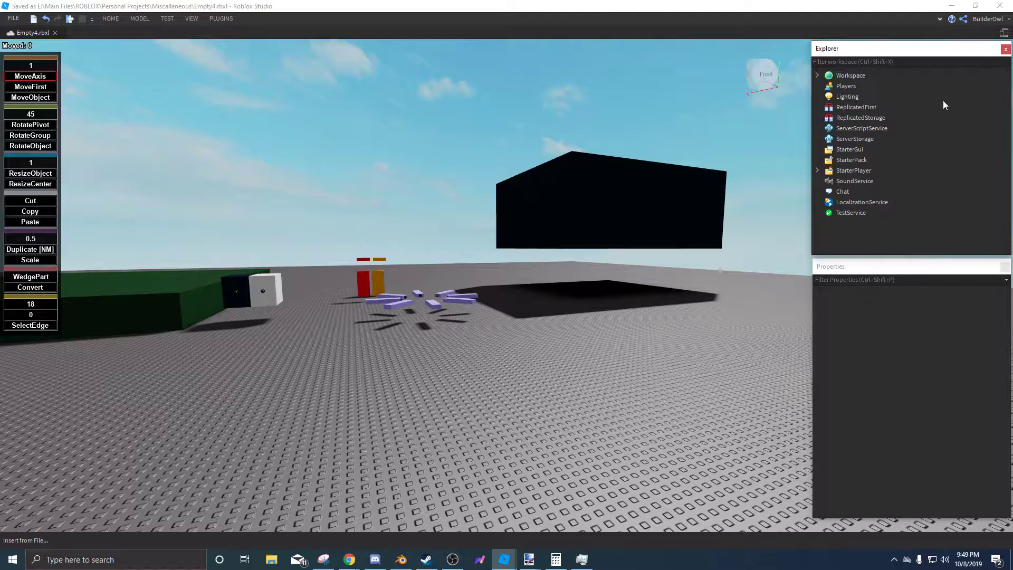
Insert a new part on the open baseplate area in front of the existing parts and focus the view on it.
{"action": "right_click_drag", "start_coordinate": [526, 354], "coordinate": [527, 354]}
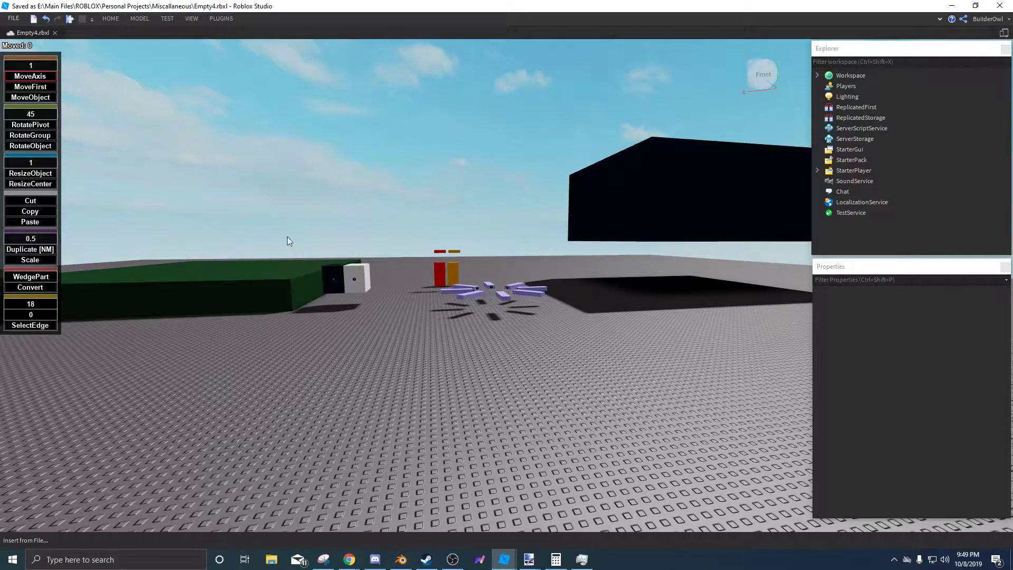
{"action": "key", "text": "w"}
{"action": "right_click_drag", "start_coordinate": [586, 323], "coordinate": [586, 324]}
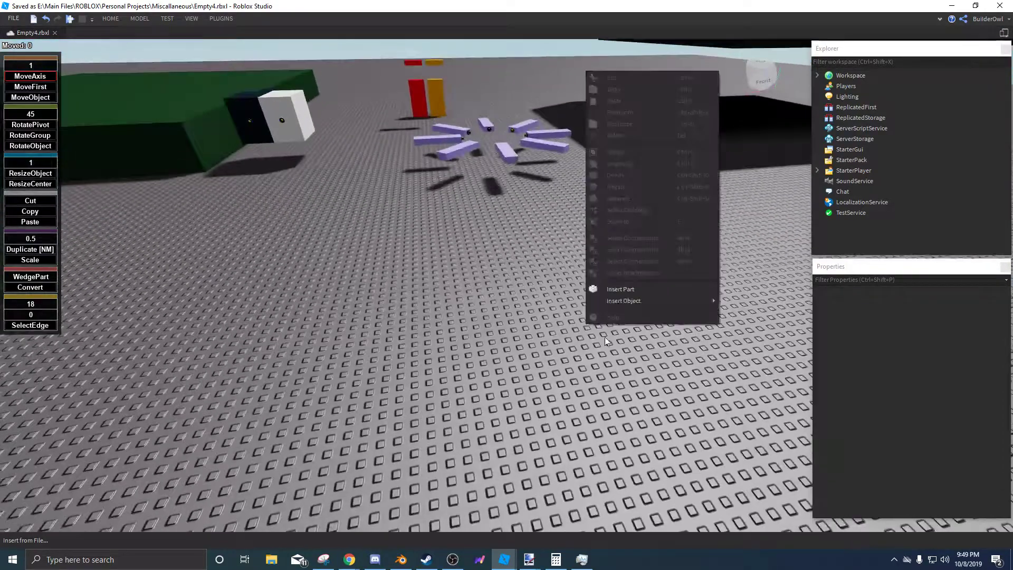
{"action": "left_click", "coordinate": [635, 289]}
{"action": "key", "text": "f"}
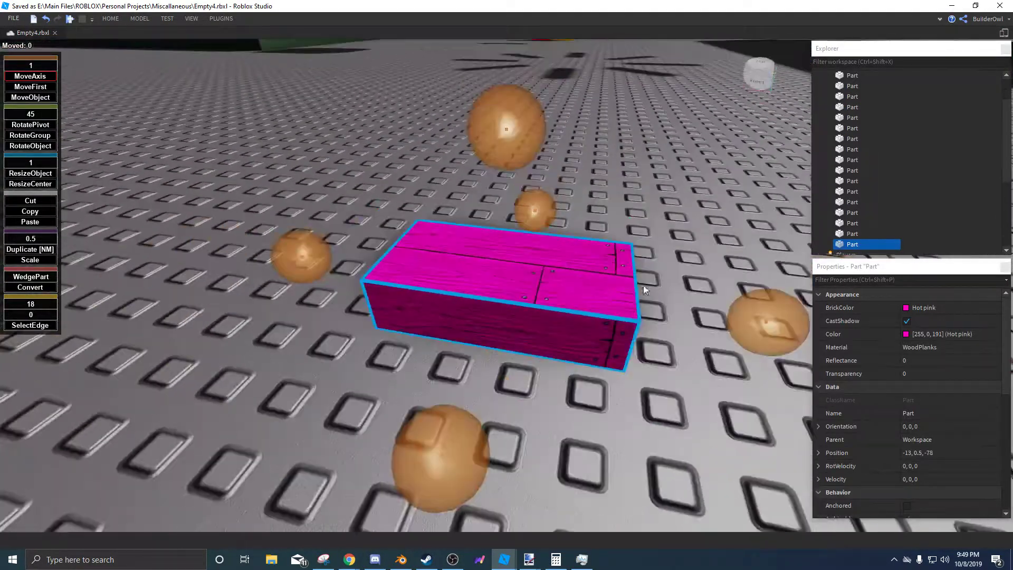
Resize the new part into a 2 × 2 × 2 stud cube using ResizeObject with a 1-stud increment.
{"action": "left_click", "coordinate": [30, 173]}
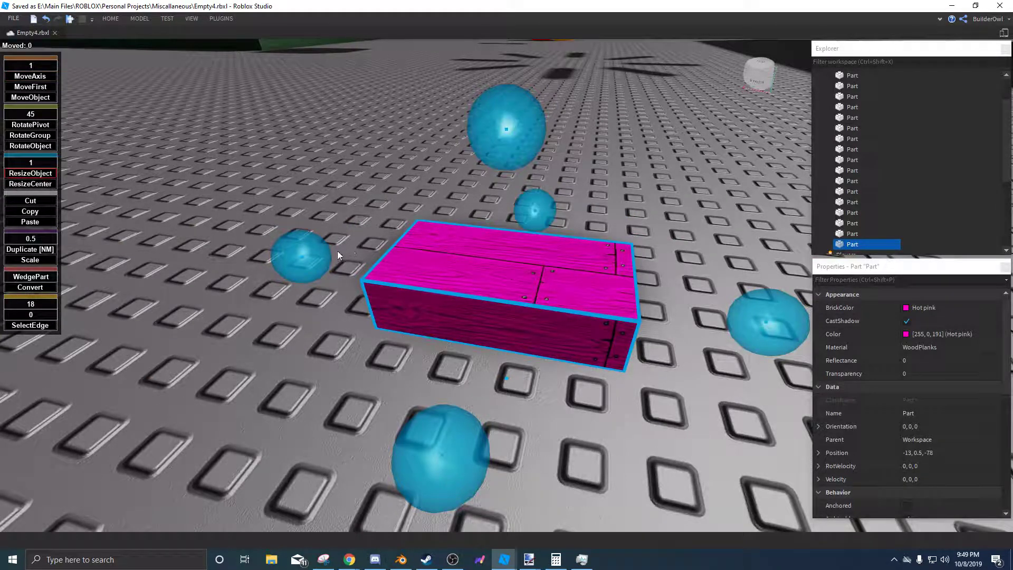
{"action": "left_click_drag", "start_coordinate": [337, 251], "coordinate": [417, 264]}
{"action": "right_click_drag", "start_coordinate": [448, 249], "coordinate": [523, 217]}
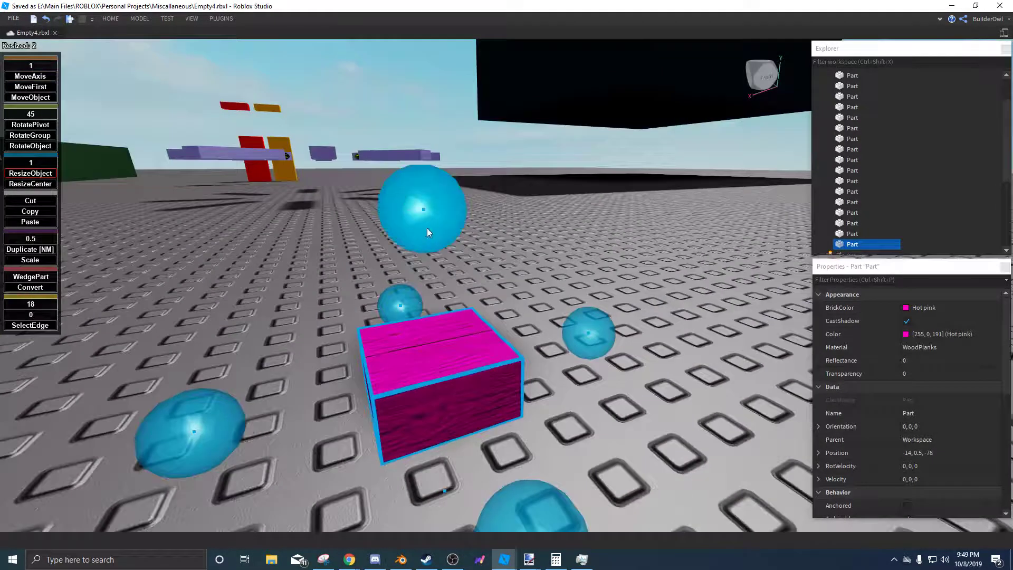
{"action": "right_click_drag", "start_coordinate": [427, 228], "coordinate": [520, 245]}
{"action": "left_click_drag", "start_coordinate": [520, 244], "coordinate": [520, 211]}
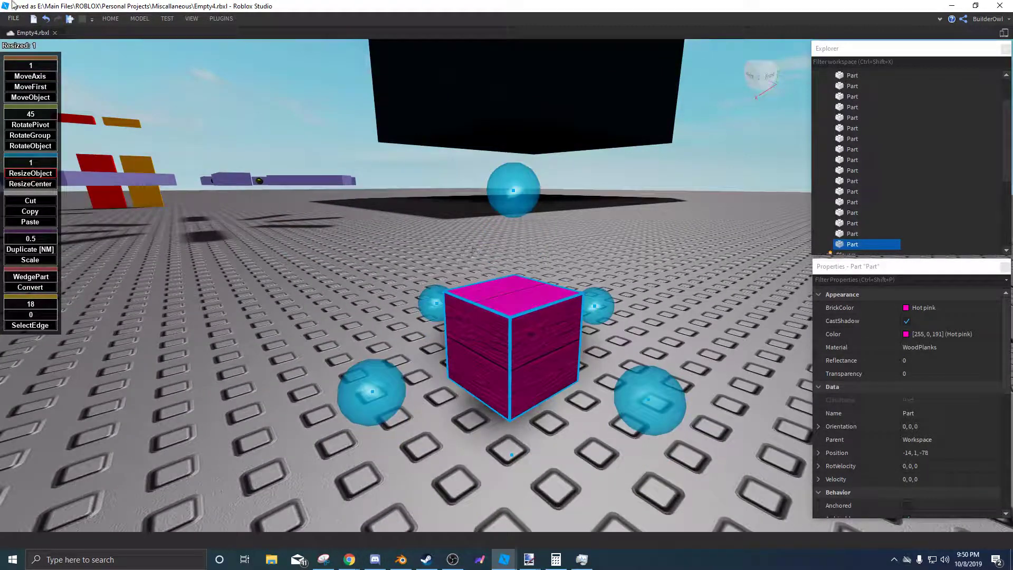
{"action": "left_click", "coordinate": [140, 19]}
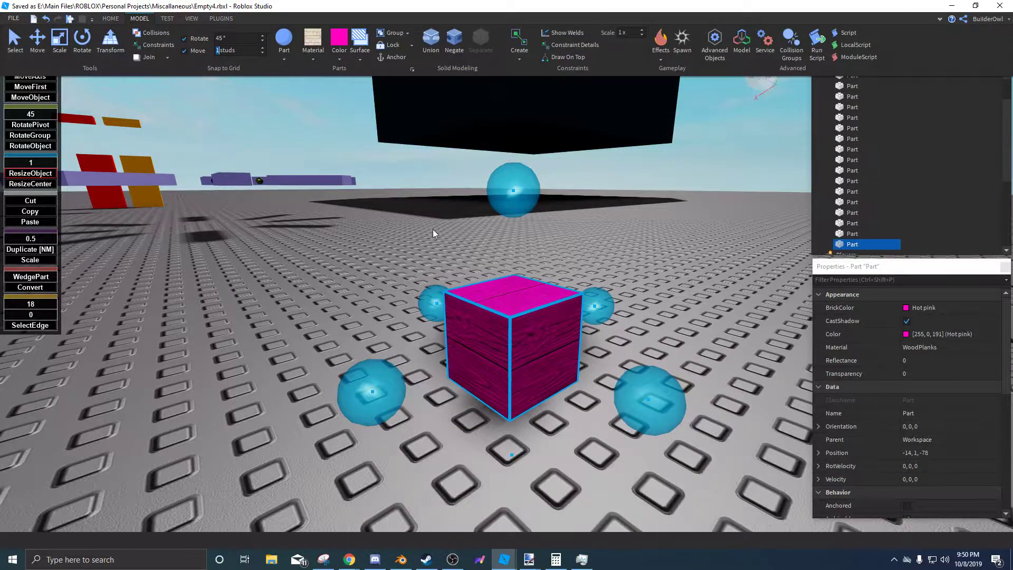
{"action": "right_click_drag", "start_coordinate": [433, 228], "coordinate": [469, 264]}
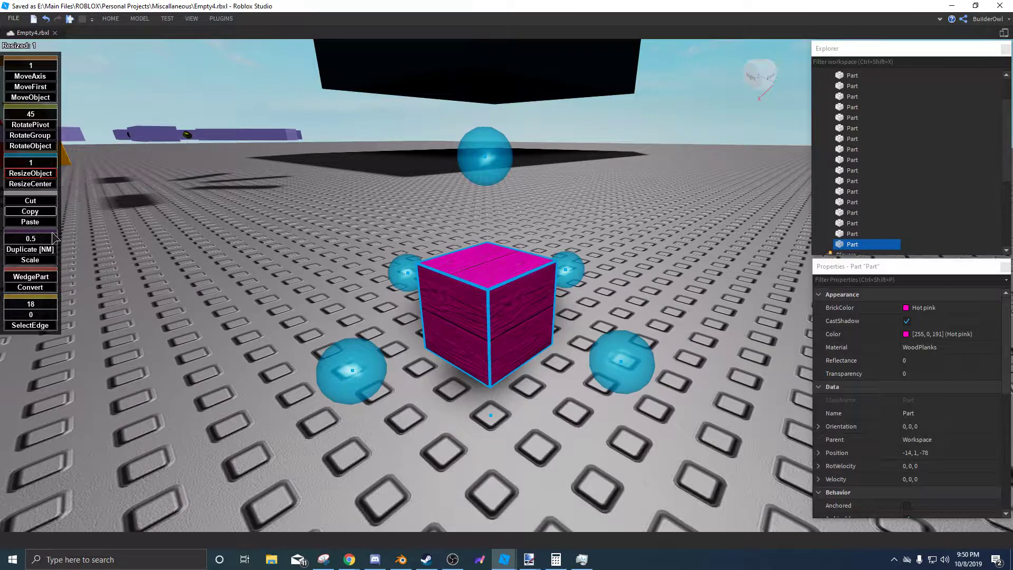
Set the cube's material to SmoothPlastic and its BrickColor to Pearl.
{"action": "left_click", "coordinate": [932, 347]}
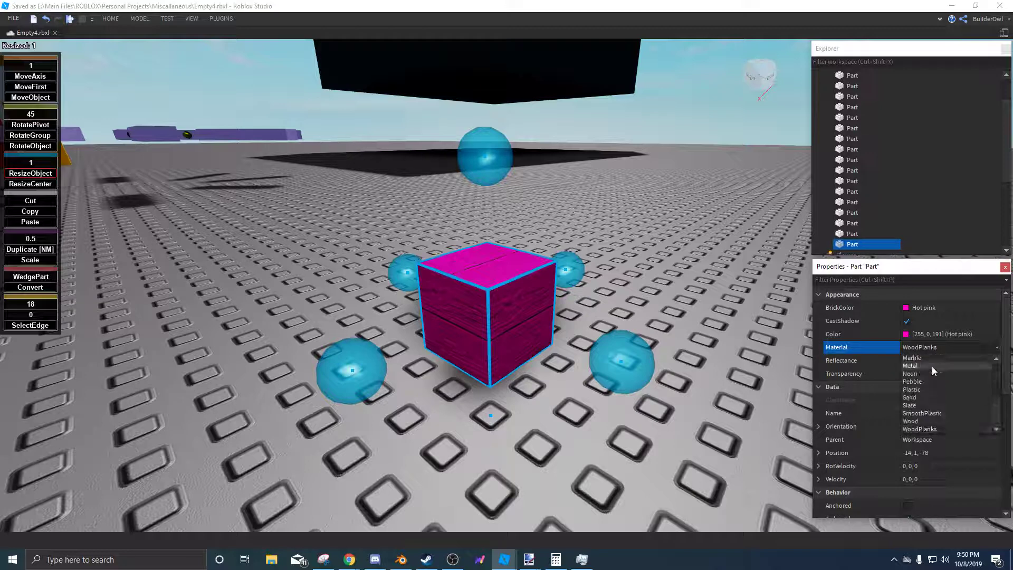
{"action": "left_click", "coordinate": [936, 420]}
{"action": "left_click", "coordinate": [931, 307]}
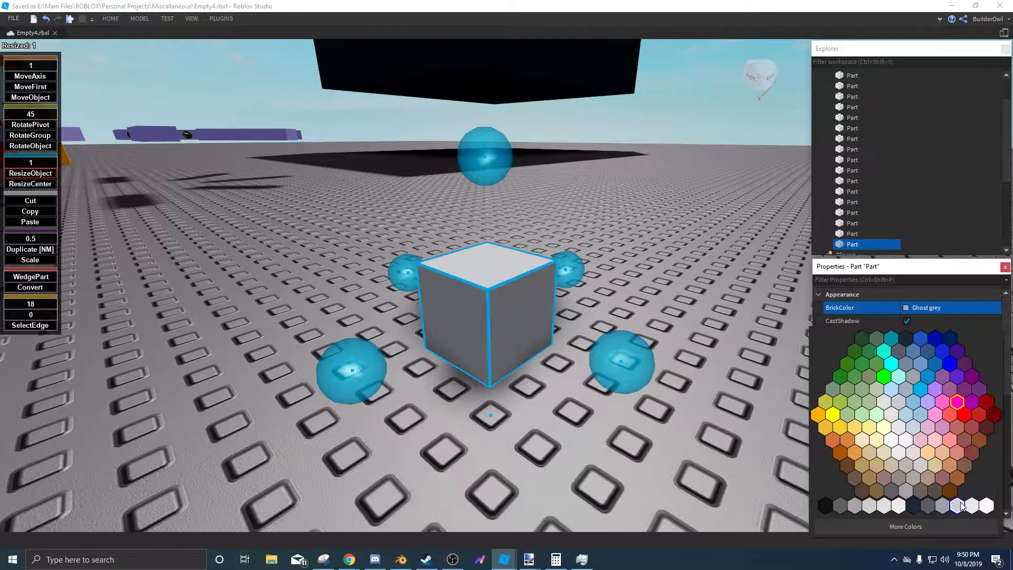
{"action": "left_click", "coordinate": [971, 507]}
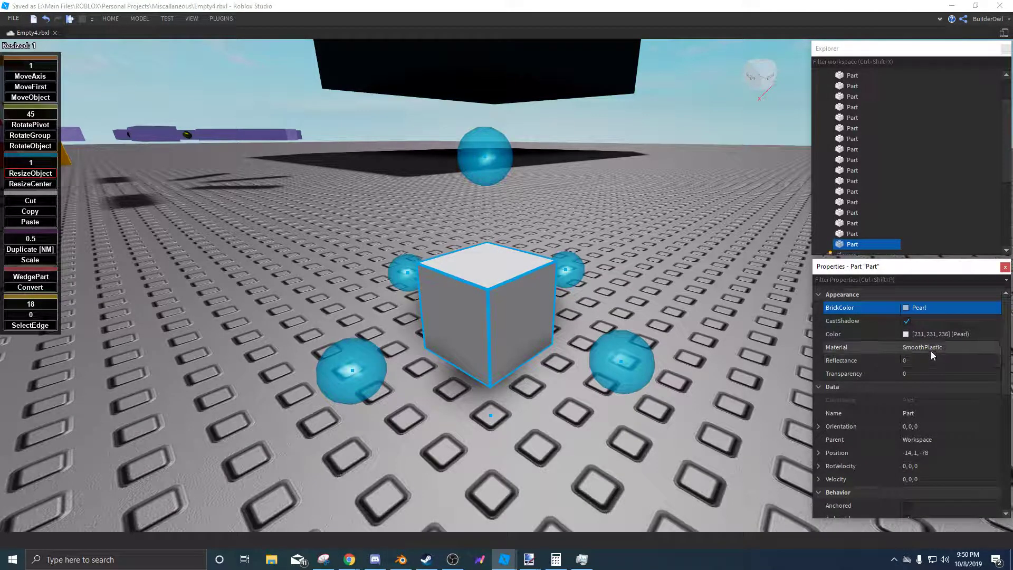
Anchor the Pearl cube so that its Anchored property is enabled.
{"action": "scroll", "coordinate": [929, 349], "scroll_direction": "down", "scroll_amount": 3}
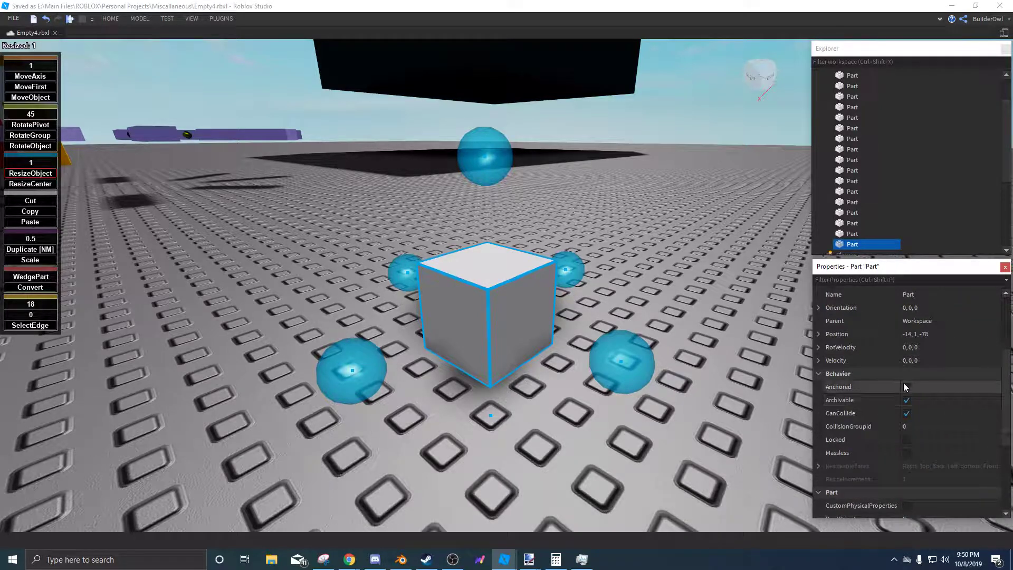
{"action": "left_click", "coordinate": [906, 388]}
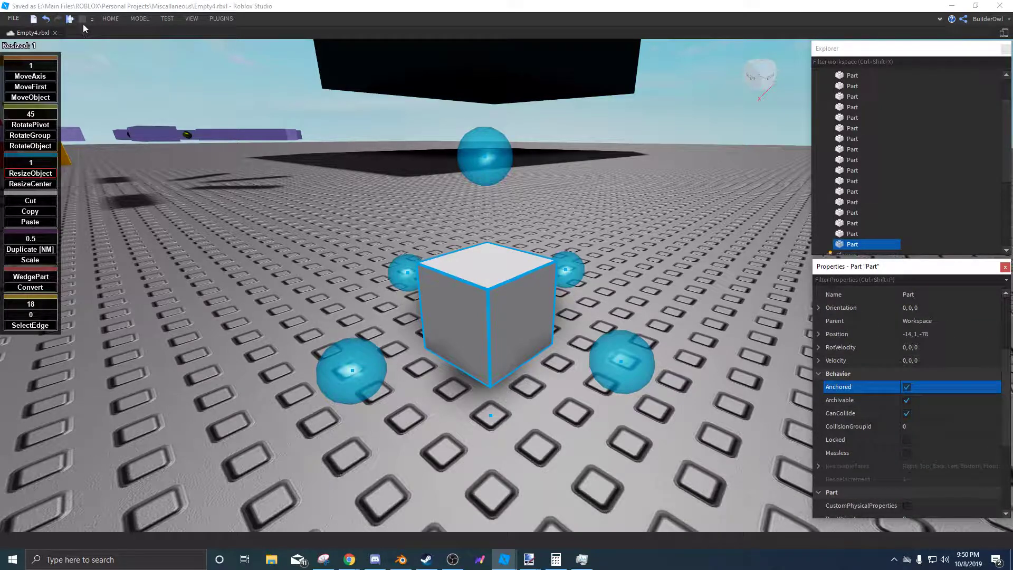
{"action": "left_click", "coordinate": [108, 20]}
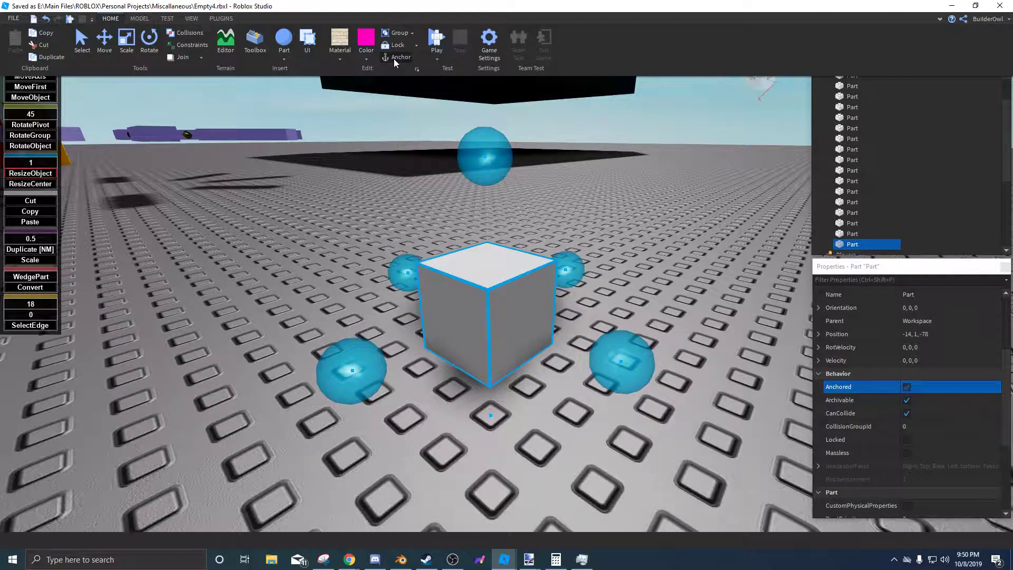
{"action": "left_click", "coordinate": [396, 57]}
{"action": "right_click_drag", "start_coordinate": [584, 215], "coordinate": [533, 221]}
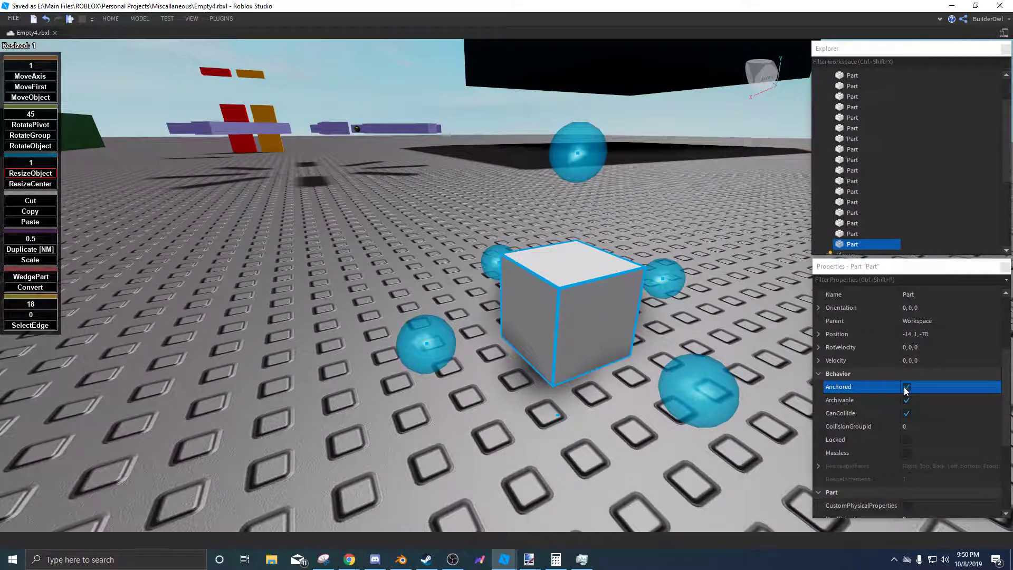
Look through the cube's remaining behavior, shape, size and surface properties.
{"action": "scroll", "coordinate": [918, 407], "scroll_direction": "down", "scroll_amount": 3}
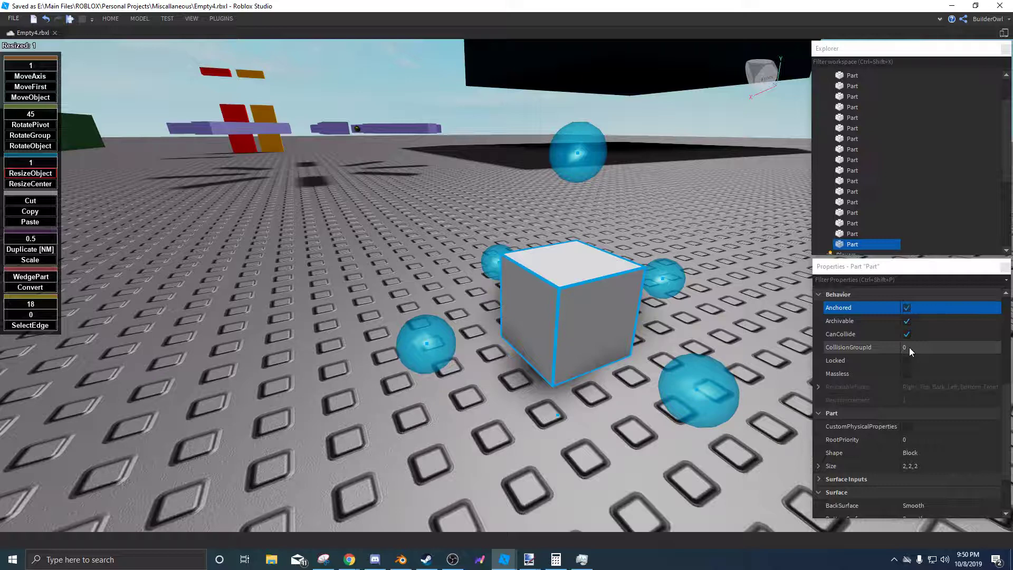
{"action": "scroll", "coordinate": [909, 348], "scroll_direction": "down", "scroll_amount": 3}
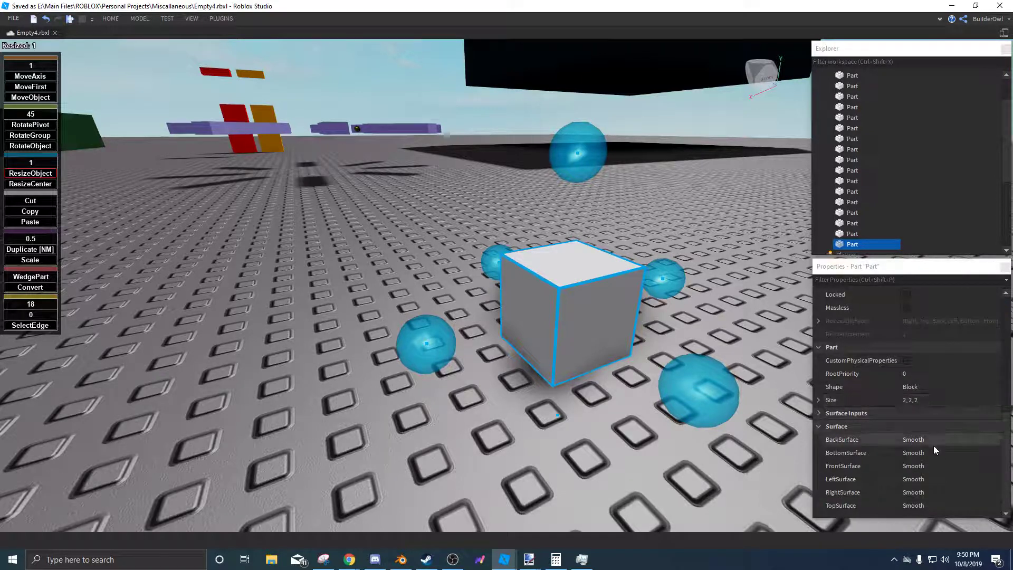
{"action": "scroll", "coordinate": [956, 428], "scroll_direction": "up", "scroll_amount": 10}
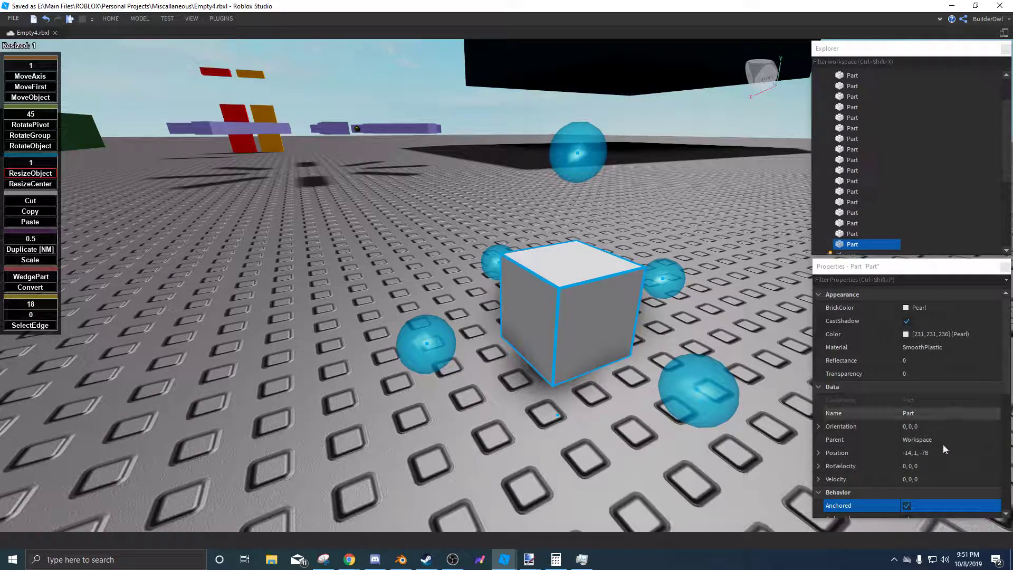
Duplicate the cube and move one of the two cubes 3 studs sideways to position -11, 1, -78 with MoveFirst.
{"action": "right_click_drag", "start_coordinate": [418, 285], "coordinate": [355, 264]}
{"action": "scroll", "coordinate": [355, 265], "scroll_direction": "up", "scroll_amount": 2}
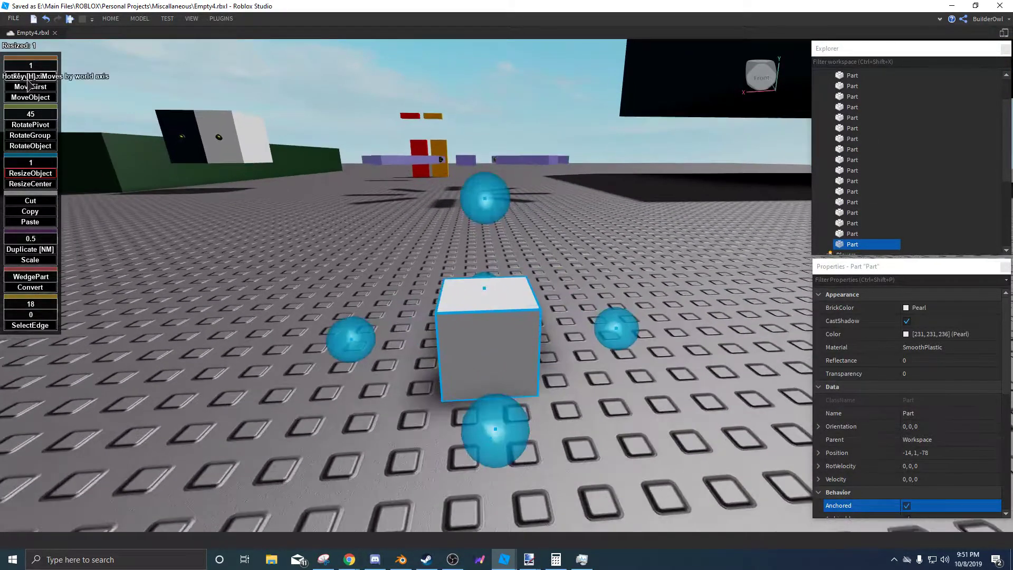
{"action": "left_click", "coordinate": [32, 86]}
{"action": "left_click_drag", "start_coordinate": [615, 329], "coordinate": [485, 327]}
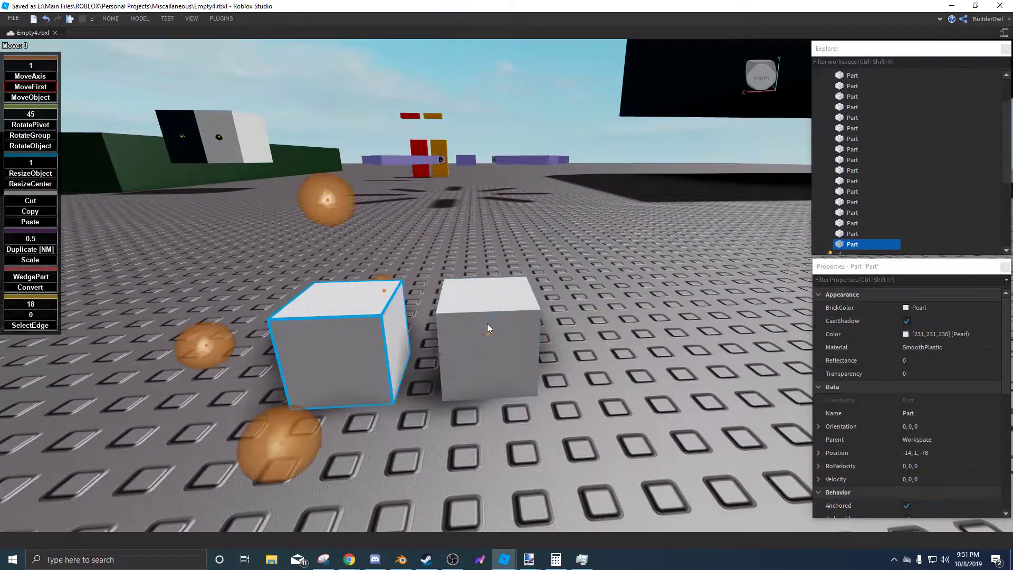
{"action": "left_click", "coordinate": [22, 250]}
Convert the moved cube to a WedgePart and place another copy of the original cube 6 studs away at -8, 1, -78.
{"action": "mouse_move", "coordinate": [407, 252]}
{"action": "right_mouse_down"}
{"action": "mouse_move", "coordinate": [450, 238]}
{"action": "mouse_move", "coordinate": [401, 248]}
{"action": "right_mouse_up"}
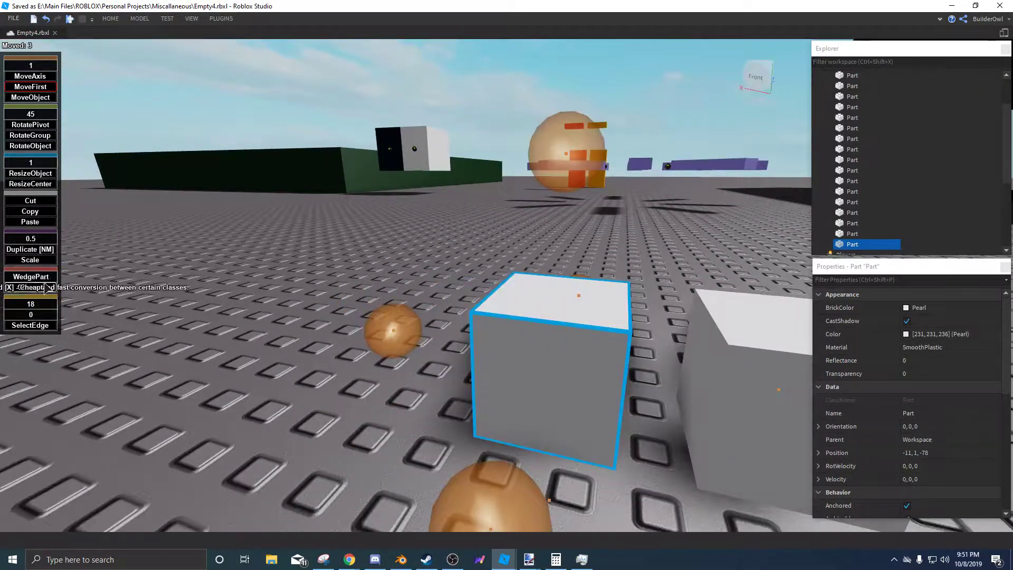
{"action": "left_click", "coordinate": [30, 288]}
{"action": "right_click_drag", "start_coordinate": [506, 264], "coordinate": [630, 293]}
{"action": "left_click", "coordinate": [600, 273]}
{"action": "left_click_drag", "start_coordinate": [689, 286], "coordinate": [473, 268]}
{"action": "right_click_drag", "start_coordinate": [473, 268], "coordinate": [2, 261]}
Convert the cube copy at -8, 1, -78 to a TrussPart.
{"action": "left_click", "coordinate": [31, 276]}
{"action": "type", "text": "T"}
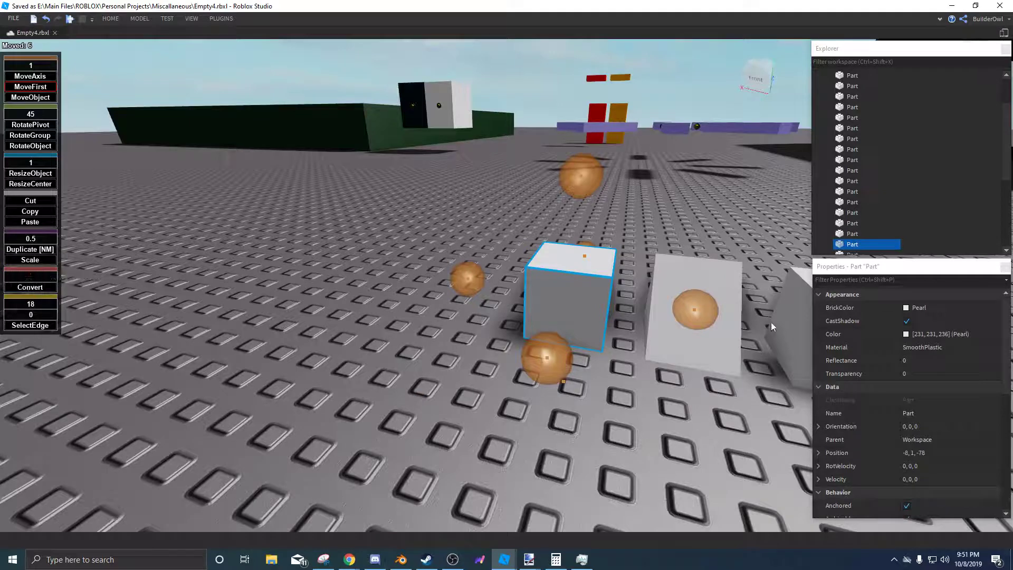
{"action": "type", "text": "russPart"}
{"action": "left_click", "coordinate": [30, 287]}
Place another copy of the original cube 9 studs away at -5, 1, -78 and convert it to a CornerWedgePart.
{"action": "key", "text": "ctrl+d"}
{"action": "key", "text": "a"}
{"action": "left_click_drag", "start_coordinate": [595, 292], "coordinate": [425, 294]}
{"action": "scroll", "coordinate": [278, 317], "scroll_direction": "up", "scroll_amount": 3}
{"action": "type", "text": "C"}
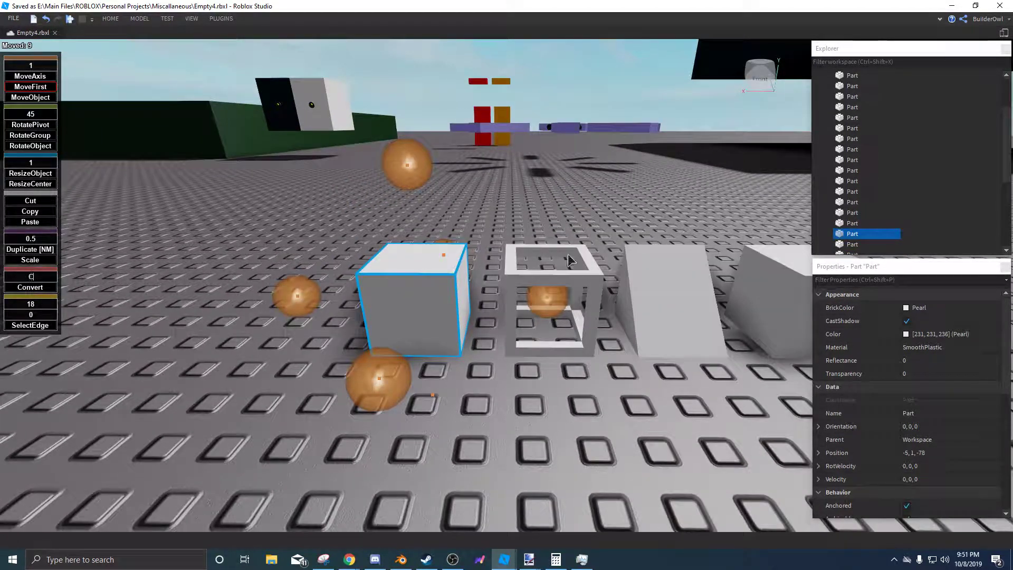
{"action": "type", "text": "ornerWedgePart"}
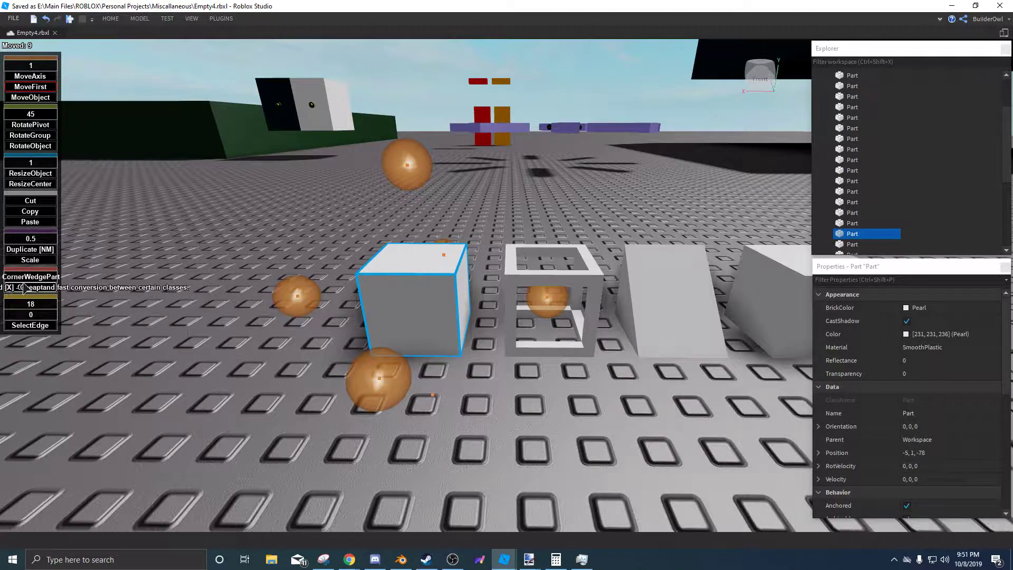
{"action": "left_click", "coordinate": [7, 286]}
Place another copy of the original cube 12 studs away and set its Shape to Cylinder.
{"action": "right_click_drag", "start_coordinate": [628, 285], "coordinate": [660, 281]}
{"action": "scroll", "coordinate": [633, 281], "scroll_direction": "down", "scroll_amount": 3}
{"action": "left_click", "coordinate": [558, 280]}
{"action": "key", "text": "ctrl+d"}
{"action": "key", "text": "a"}
{"action": "left_click_drag", "start_coordinate": [650, 283], "coordinate": [406, 300]}
{"action": "scroll", "coordinate": [908, 401], "scroll_direction": "down", "scroll_amount": 6}
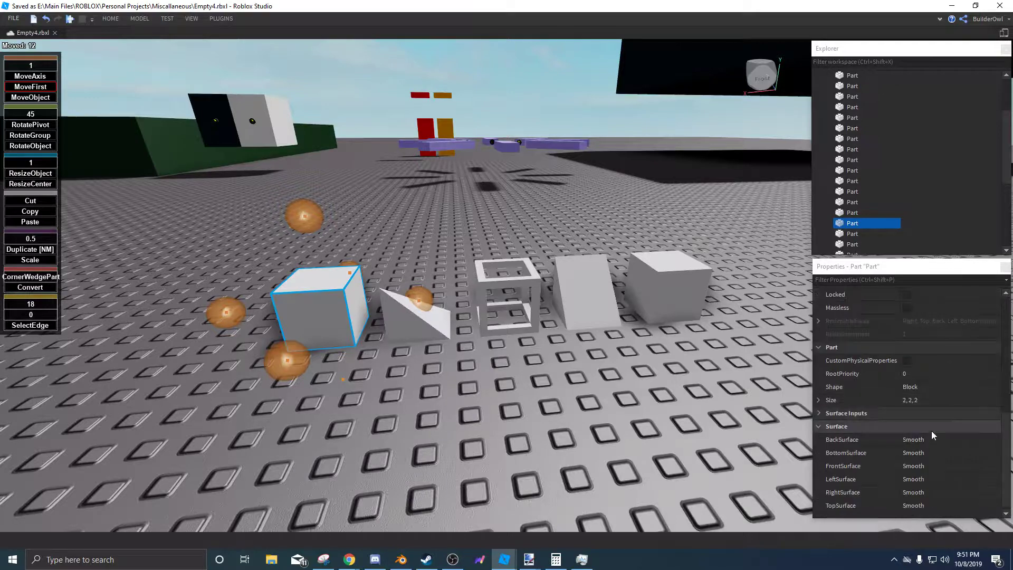
{"action": "left_click", "coordinate": [918, 387]}
{"action": "left_click", "coordinate": [917, 415]}
Place another copy of the original cube 15 studs away and convert it to a MeshPart.
{"action": "right_click_drag", "start_coordinate": [607, 285], "coordinate": [638, 297]}
{"action": "key", "text": "a"}
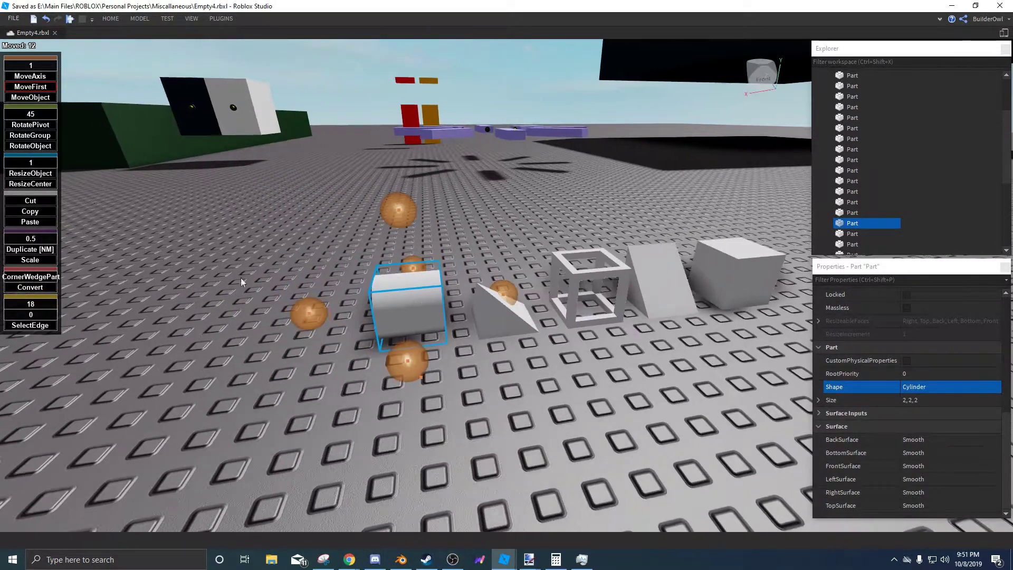
{"action": "key", "text": "d"}
{"action": "left_click", "coordinate": [655, 271]}
{"action": "key", "text": "ctrl+d"}
{"action": "key", "text": "a"}
{"action": "left_click_drag", "start_coordinate": [751, 274], "coordinate": [410, 287]}
{"action": "key", "text": "a"}
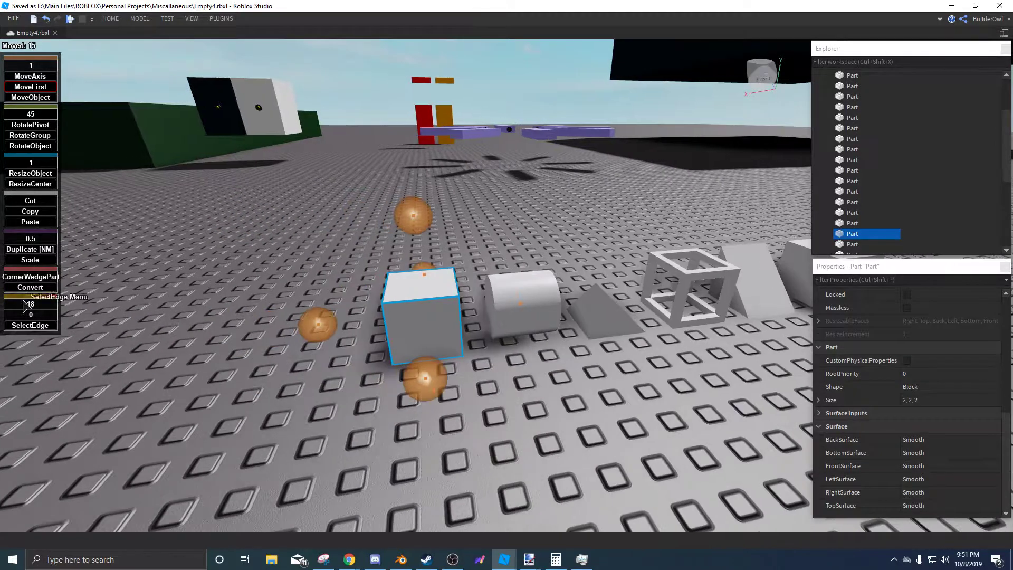
{"action": "left_click", "coordinate": [40, 278]}
{"action": "type", "text": "MeshPart"}
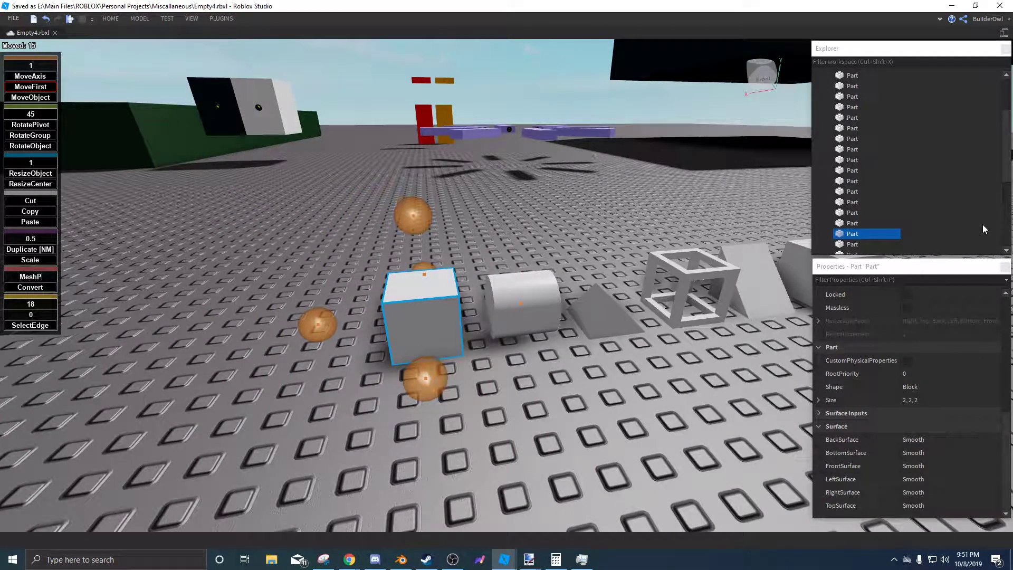
{"action": "left_click", "coordinate": [33, 287]}
Place another copy of the original cube 18 studs away at 4, 1, -78, beyond the checkered mesh part.
{"action": "right_click_drag", "start_coordinate": [420, 209], "coordinate": [419, 209]}
{"action": "left_click", "coordinate": [420, 209]}
{"action": "key", "text": "w"}
{"action": "left_click", "coordinate": [533, 224]}
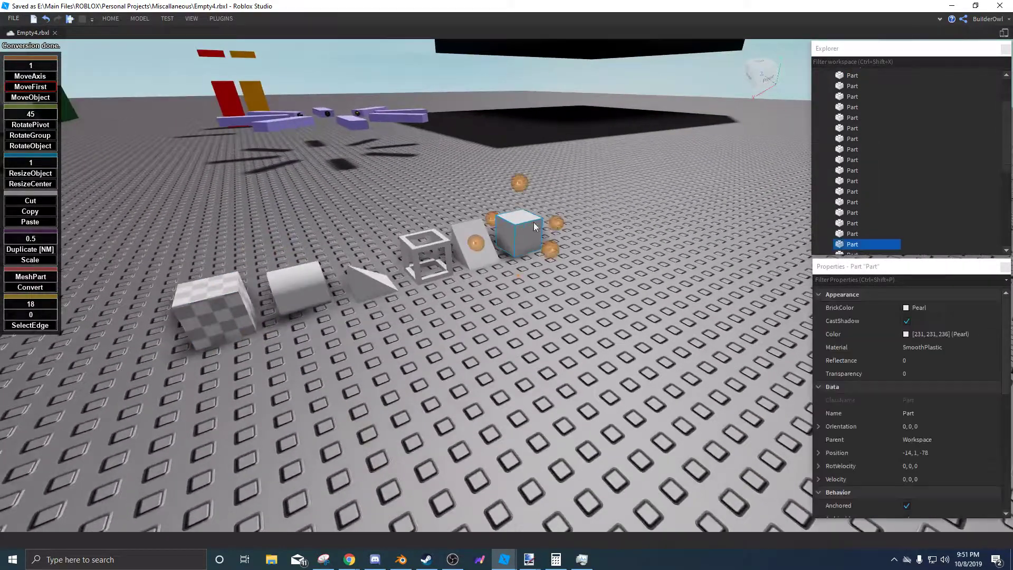
{"action": "key", "text": "ctrl+d"}
{"action": "key", "text": "a"}
{"action": "left_click_drag", "start_coordinate": [556, 226], "coordinate": [339, 311]}
{"action": "left_click", "coordinate": [268, 183]}
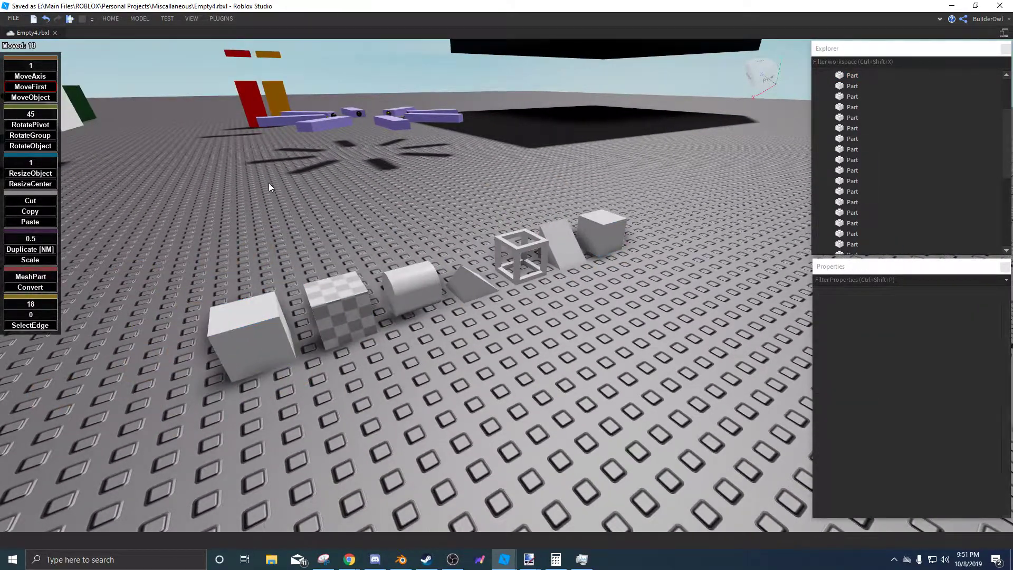
Search the Toolbox models for "oval mesh" and insert the first Oval model into the scene.
{"action": "key", "text": "w"}
{"action": "key", "text": "a"}
{"action": "left_click", "coordinate": [111, 18]}
{"action": "left_click", "coordinate": [255, 42]}
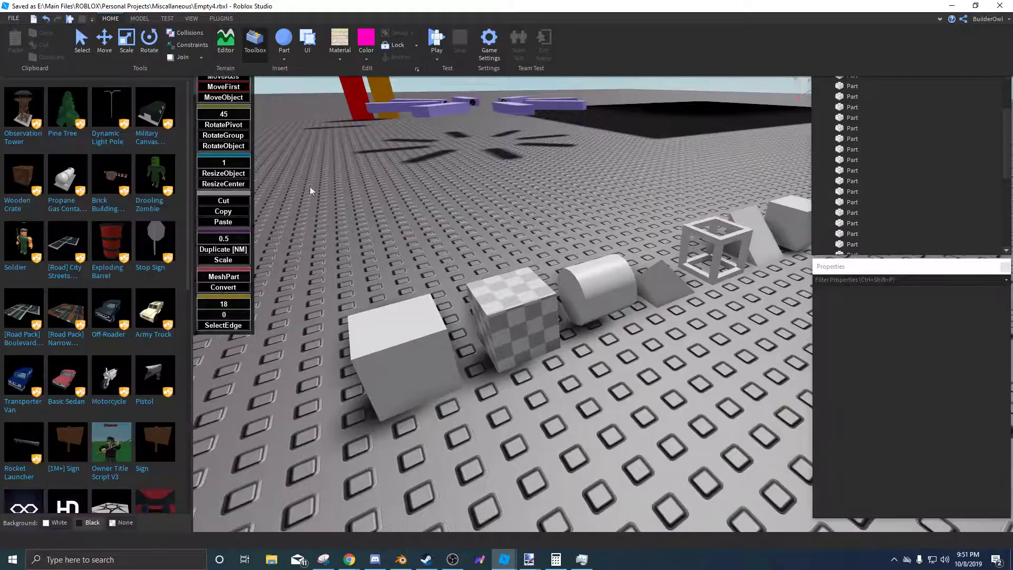
{"action": "left_click", "coordinate": [93, 71]}
{"action": "type", "text": "ov"}
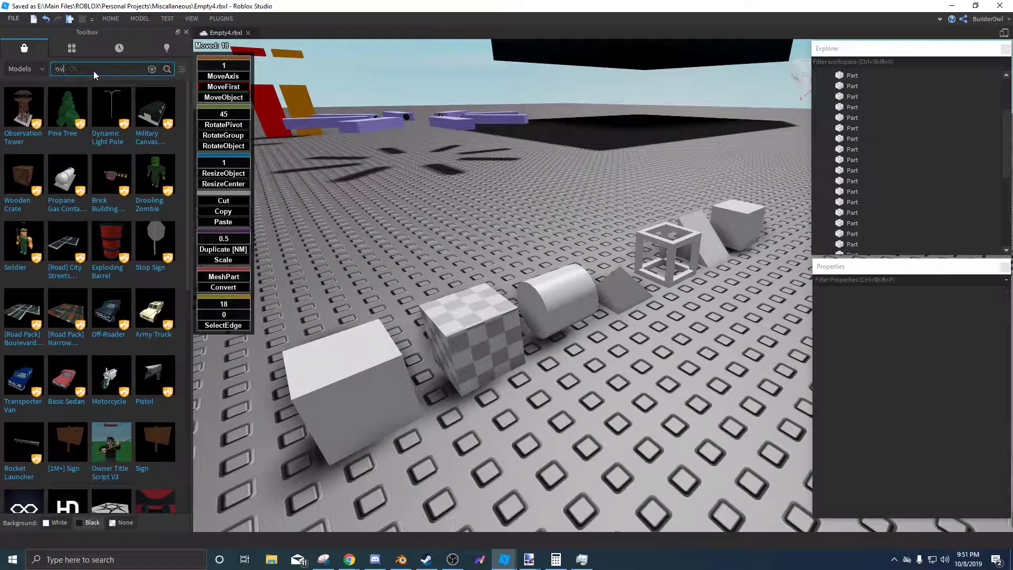
{"action": "type", "text": "al mesh"}
{"action": "key", "text": "Return"}
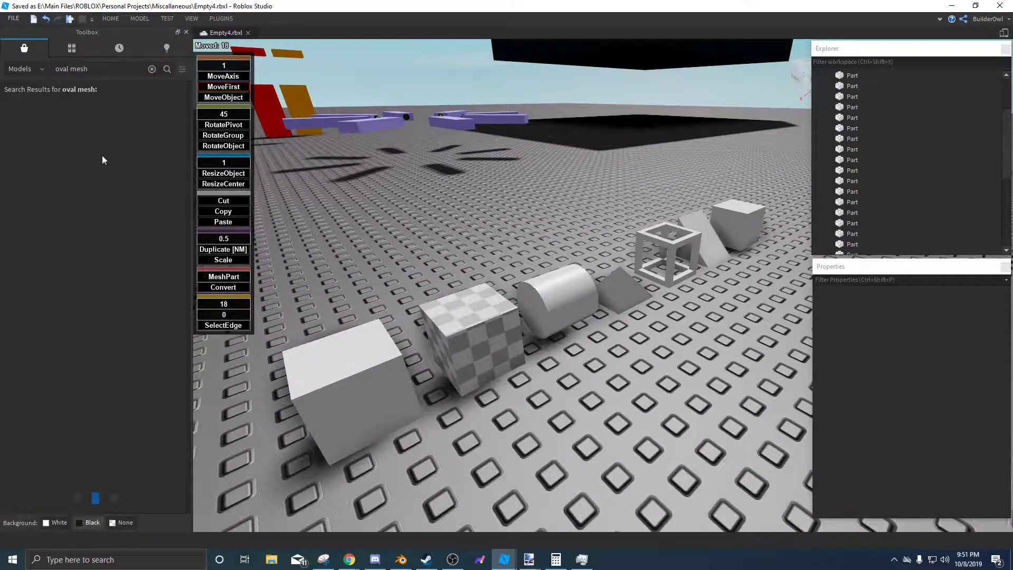
{"action": "left_click", "coordinate": [11, 153]}
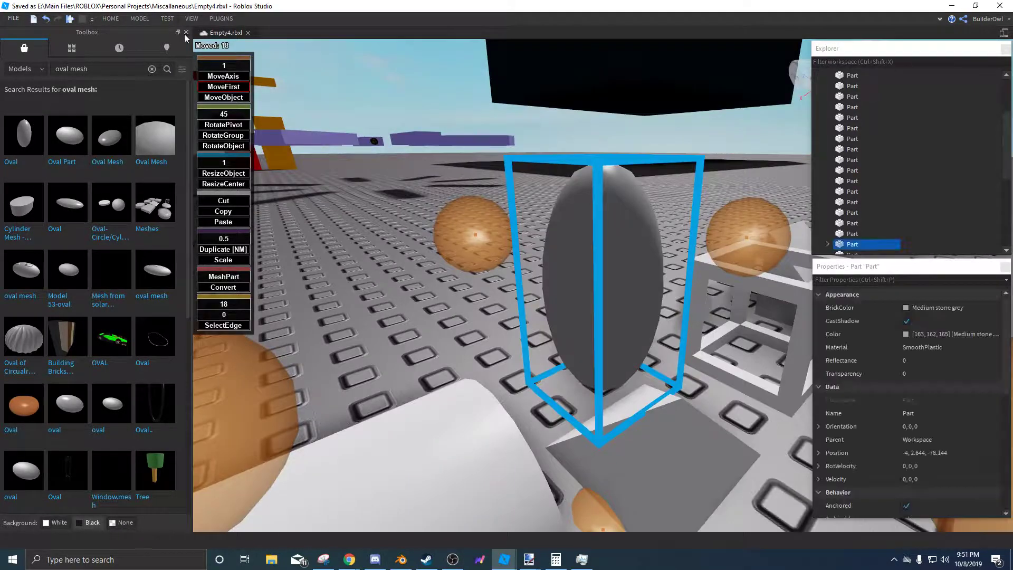
{"action": "left_click", "coordinate": [186, 32]}
Copy the Mesh object inside the inserted oval part, then delete that part.
{"action": "scroll", "coordinate": [852, 164], "scroll_direction": "down", "scroll_amount": 5}
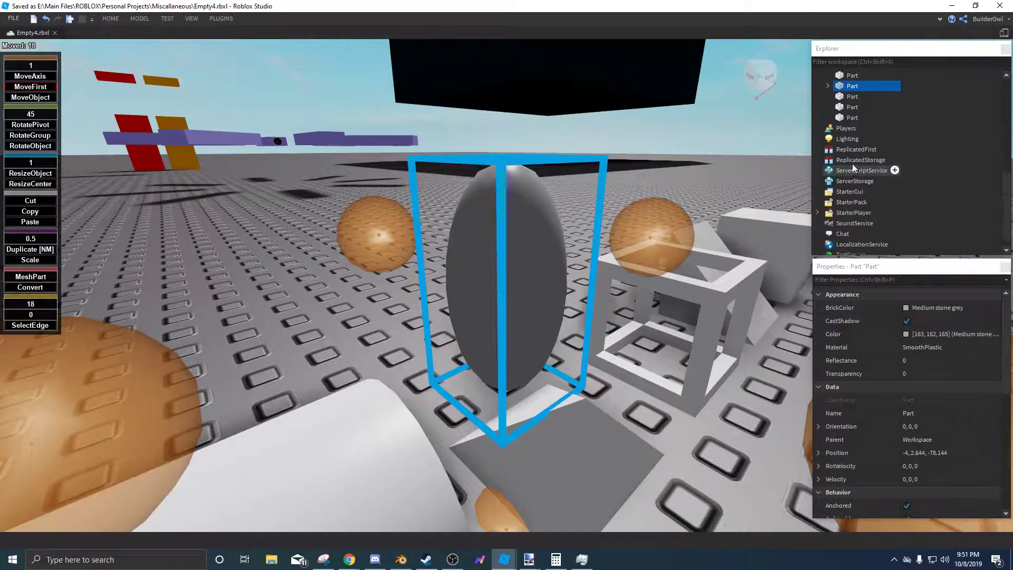
{"action": "left_click", "coordinate": [827, 85]}
{"action": "left_click", "coordinate": [860, 98]}
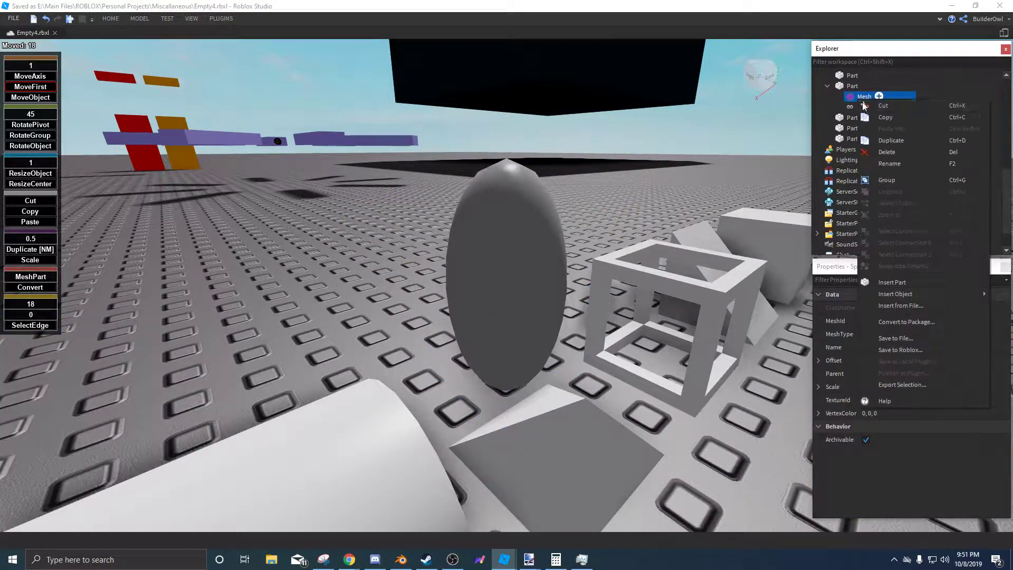
{"action": "left_click", "coordinate": [841, 86]}
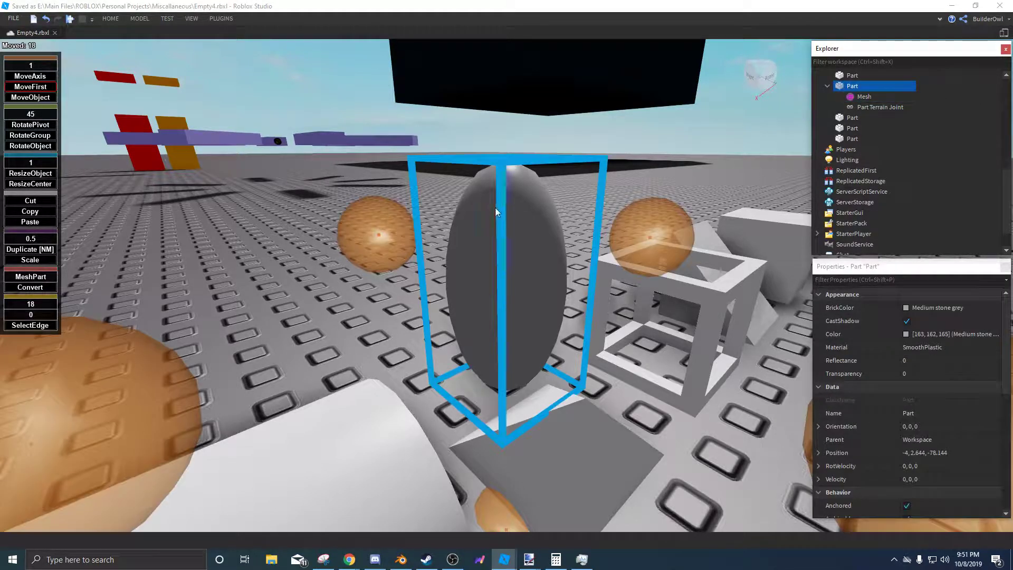
{"action": "key", "text": "Delete"}
Paste the copied Mesh into the cube at 4, 1, -78.
{"action": "right_click_drag", "start_coordinate": [460, 265], "coordinate": [457, 243]}
{"action": "scroll", "coordinate": [457, 244], "scroll_direction": "down", "scroll_amount": 3}
{"action": "left_click", "coordinate": [322, 316]}
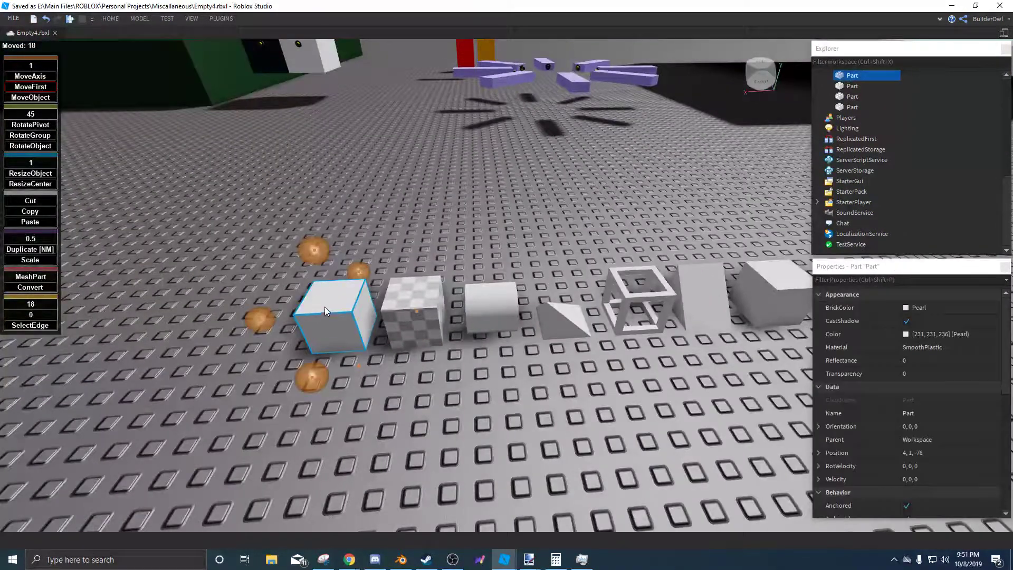
{"action": "right_click", "coordinate": [322, 306]}
{"action": "left_click", "coordinate": [362, 347]}
{"action": "right_click_drag", "start_coordinate": [503, 242], "coordinate": [473, 284]}
{"action": "key", "text": "s"}
{"action": "key", "text": "d"}
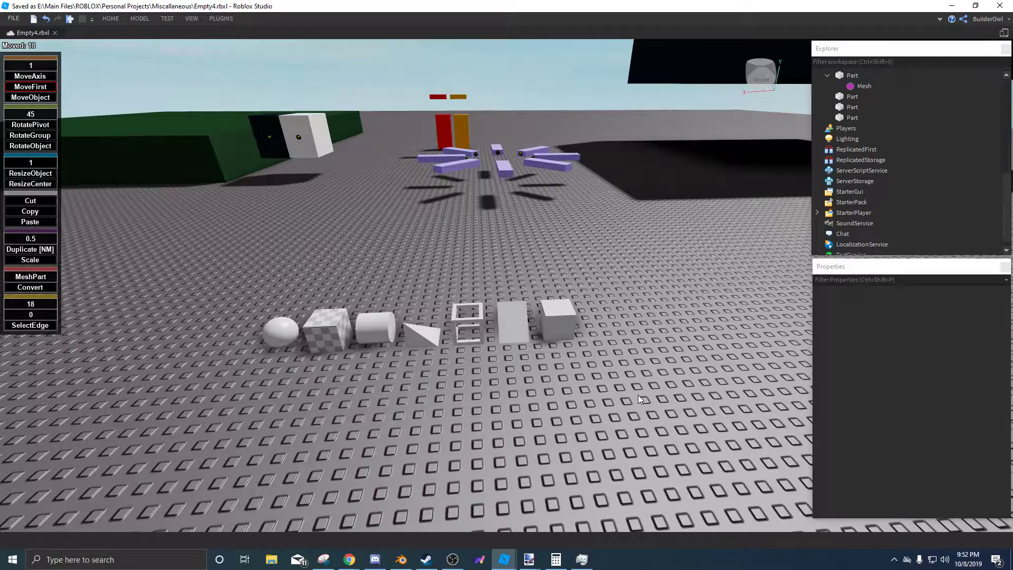
Swap the places of the truss and the corner wedge in the row of sample parts.
{"action": "key", "text": "w"}
{"action": "left_click", "coordinate": [529, 361]}
{"action": "left_click_drag", "start_coordinate": [605, 352], "coordinate": [426, 400]}
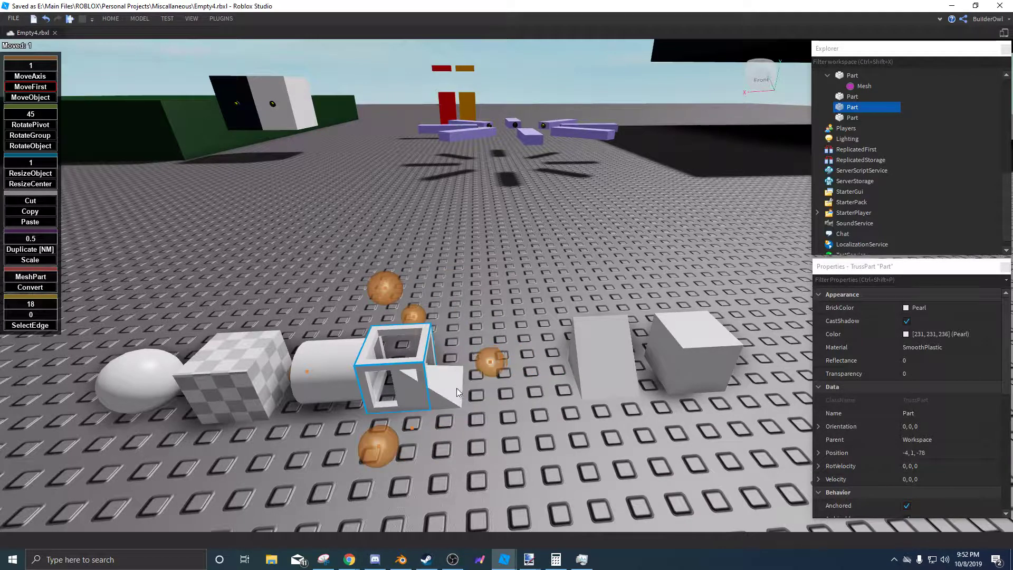
{"action": "left_click", "coordinate": [427, 381]}
{"action": "mouse_move", "coordinate": [516, 362]}
{"action": "left_mouse_down"}
{"action": "mouse_move", "coordinate": [585, 359]}
{"action": "mouse_move", "coordinate": [522, 363]}
{"action": "left_mouse_up"}
{"action": "left_click", "coordinate": [399, 341]}
{"action": "scroll", "coordinate": [517, 279], "scroll_direction": "down", "scroll_amount": 2}
{"action": "left_click", "coordinate": [517, 280]}
Rotate the cylinder 270 degrees with RotatePivot so that it stands upright.
{"action": "key", "text": "d"}
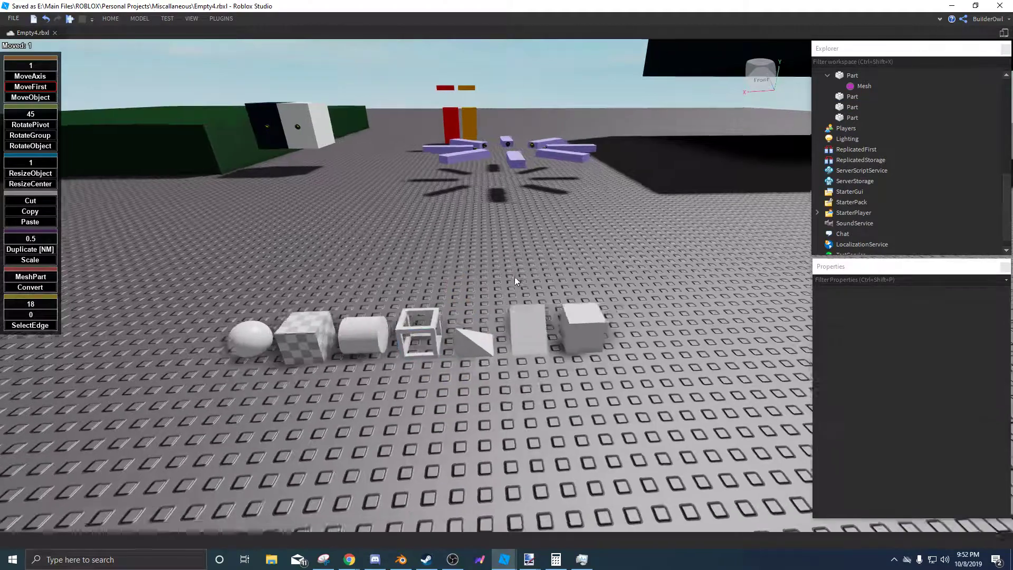
{"action": "right_click_drag", "start_coordinate": [515, 277], "coordinate": [483, 283]}
{"action": "left_click", "coordinate": [357, 318]}
{"action": "key", "text": "a"}
{"action": "key", "text": "w"}
{"action": "left_click", "coordinate": [37, 123]}
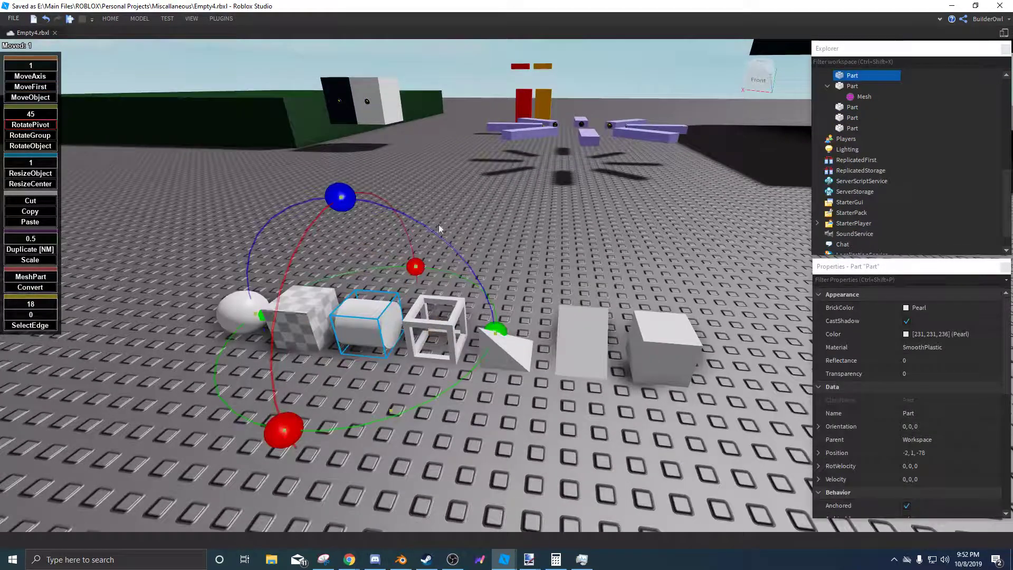
{"action": "left_click_drag", "start_coordinate": [340, 199], "coordinate": [259, 314]}
{"action": "left_click", "coordinate": [553, 261]}
{"action": "scroll", "coordinate": [552, 262], "scroll_direction": "down", "scroll_amount": 1}
{"action": "right_click_drag", "start_coordinate": [552, 262], "coordinate": [569, 256]}
{"action": "key", "text": "s"}
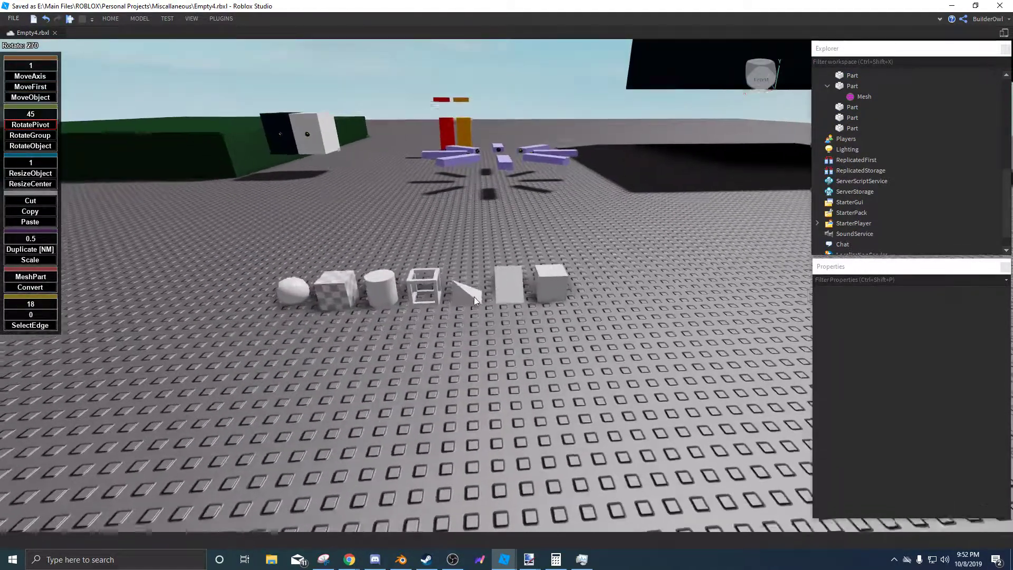
Rotate the corner wedge 180 degrees with RotatePivot and deselect it.
{"action": "key", "text": "w"}
{"action": "left_click", "coordinate": [474, 296]}
{"action": "left_click_drag", "start_coordinate": [462, 332], "coordinate": [410, 286]}
{"action": "left_click", "coordinate": [572, 362]}
{"action": "key", "text": "w"}
{"action": "key", "text": "a"}
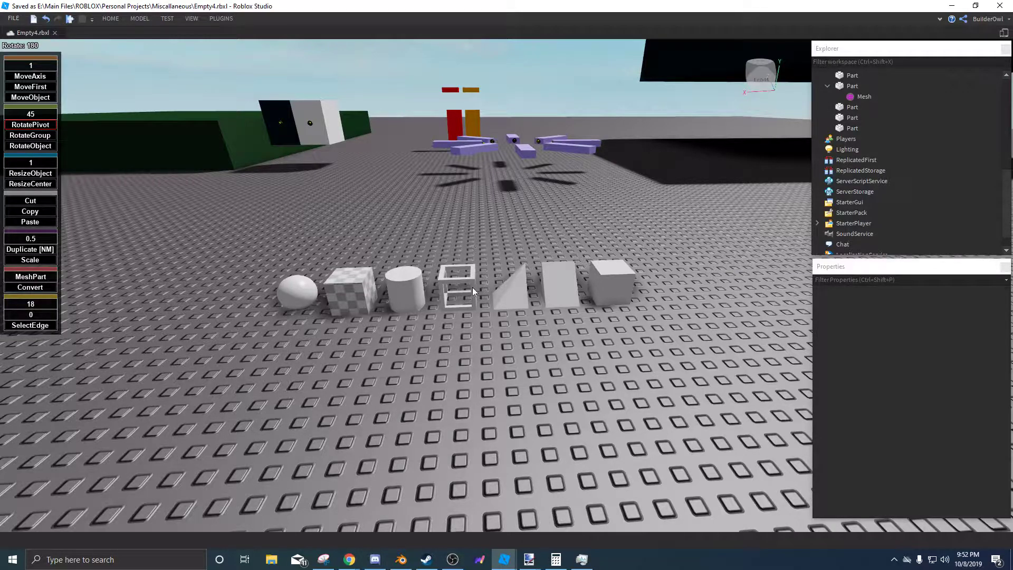
{"action": "key", "text": "w"}
{"action": "right_click_drag", "start_coordinate": [533, 325], "coordinate": [535, 316]}
{"action": "key", "text": "s"}
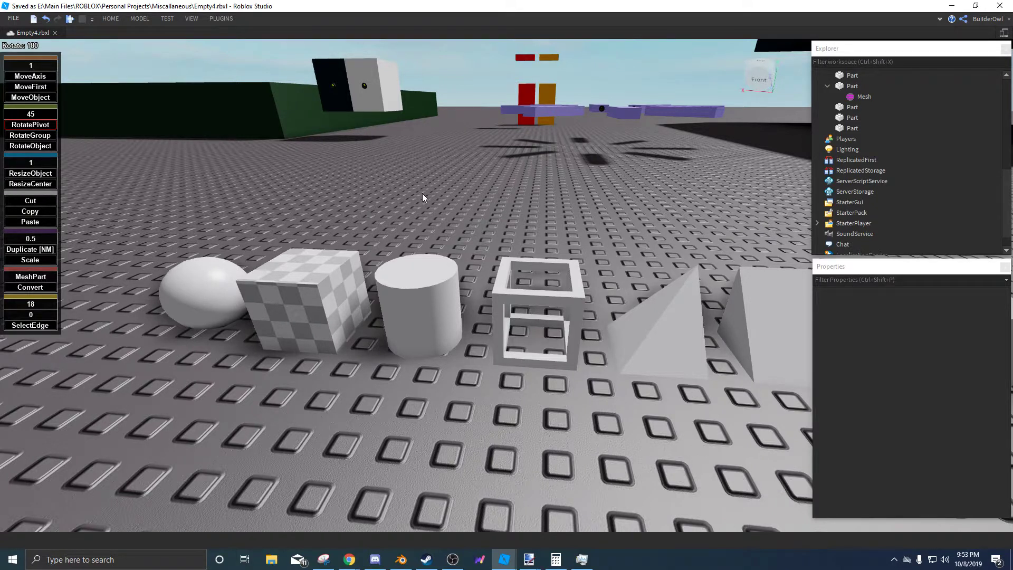
{"action": "left_click", "coordinate": [452, 559]}
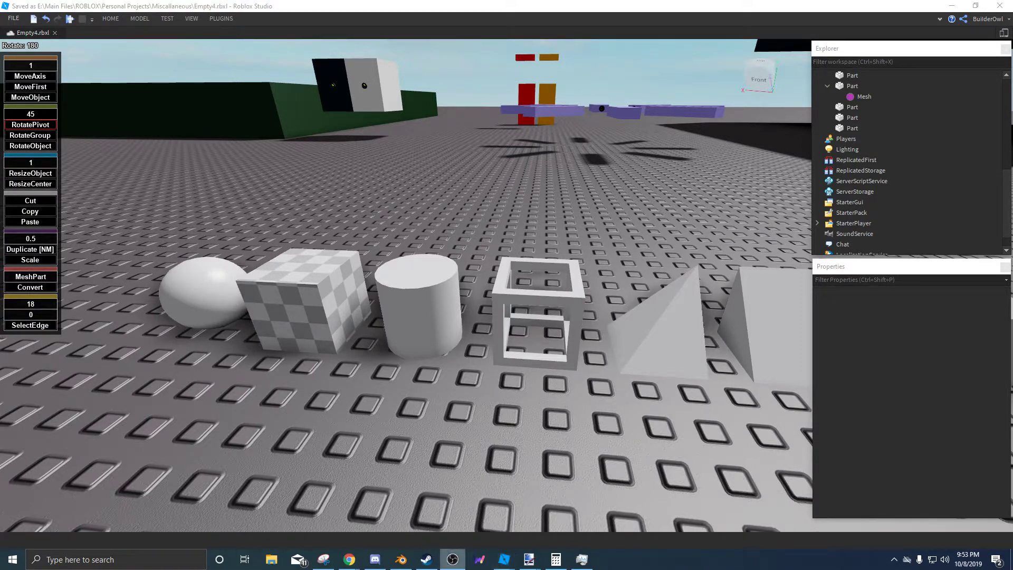